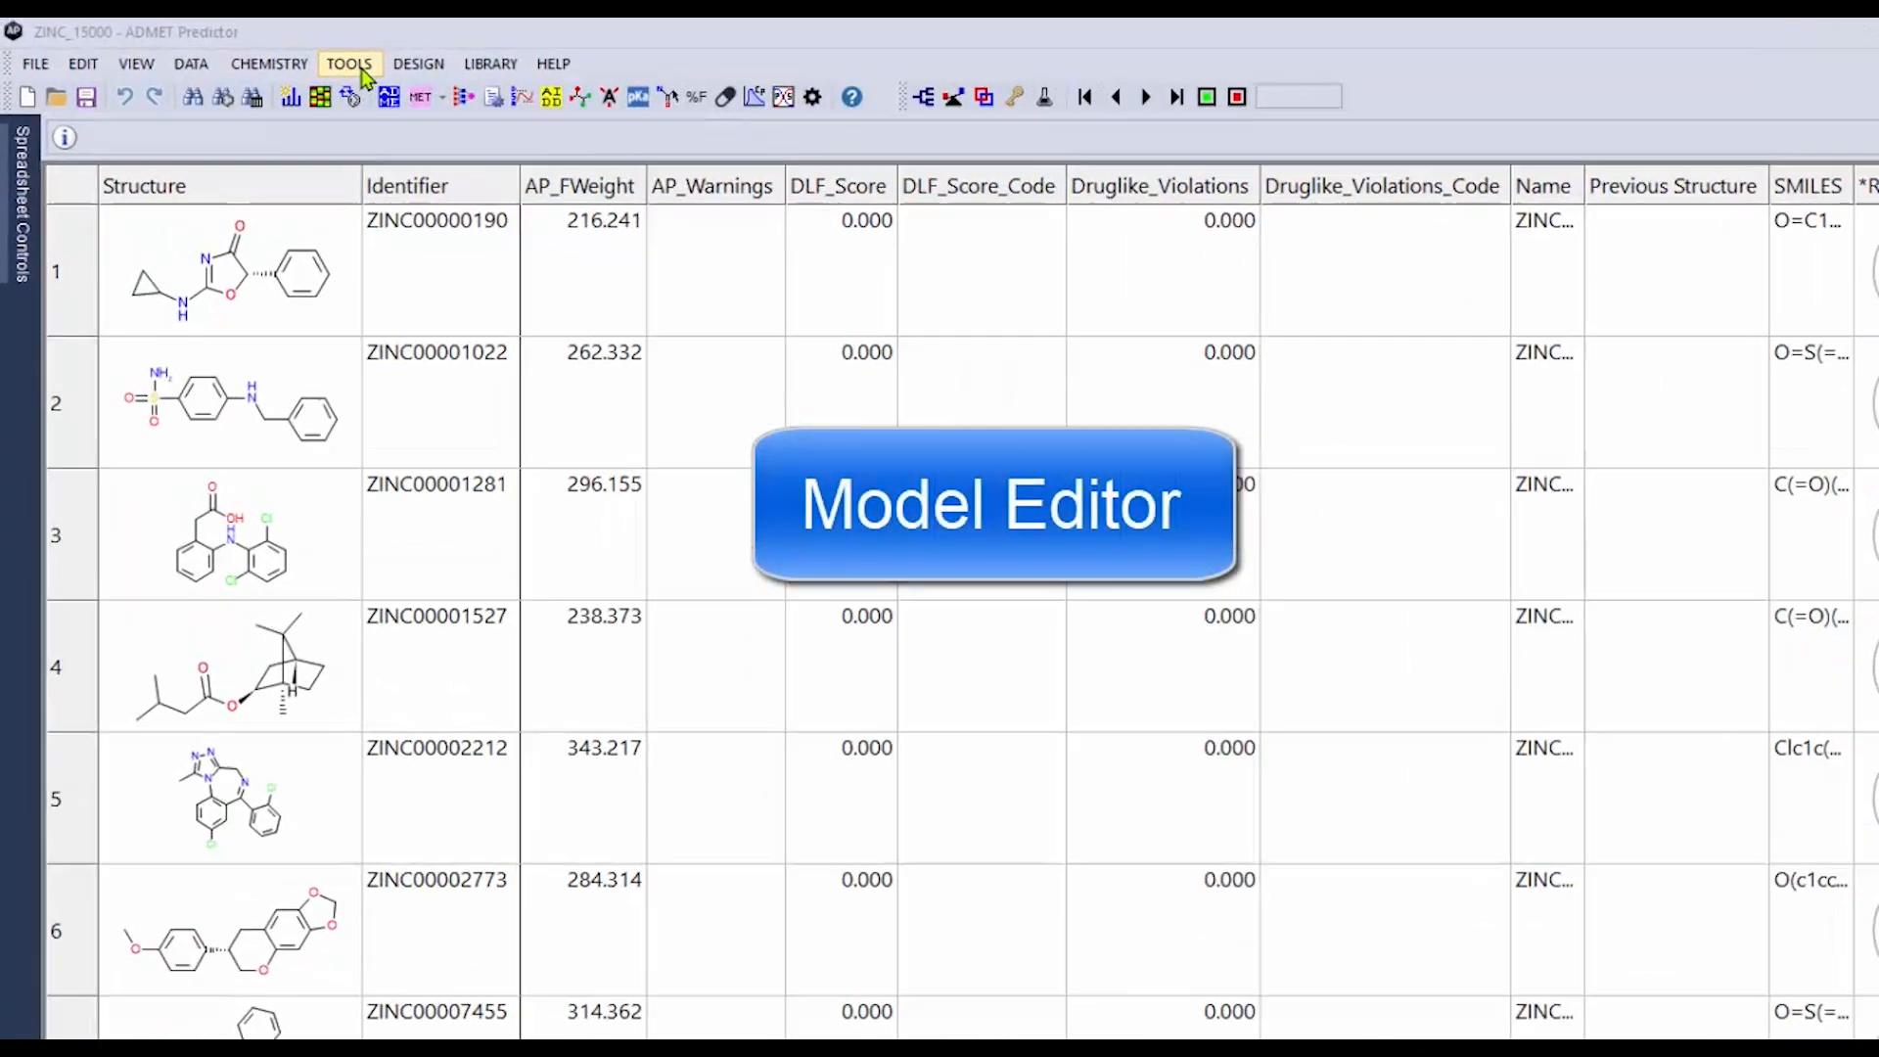
Open the Model Editor and maximize its window
{"action": "left_click", "coordinate": [259, 51]}
{"action": "left_click", "coordinate": [661, 262]}
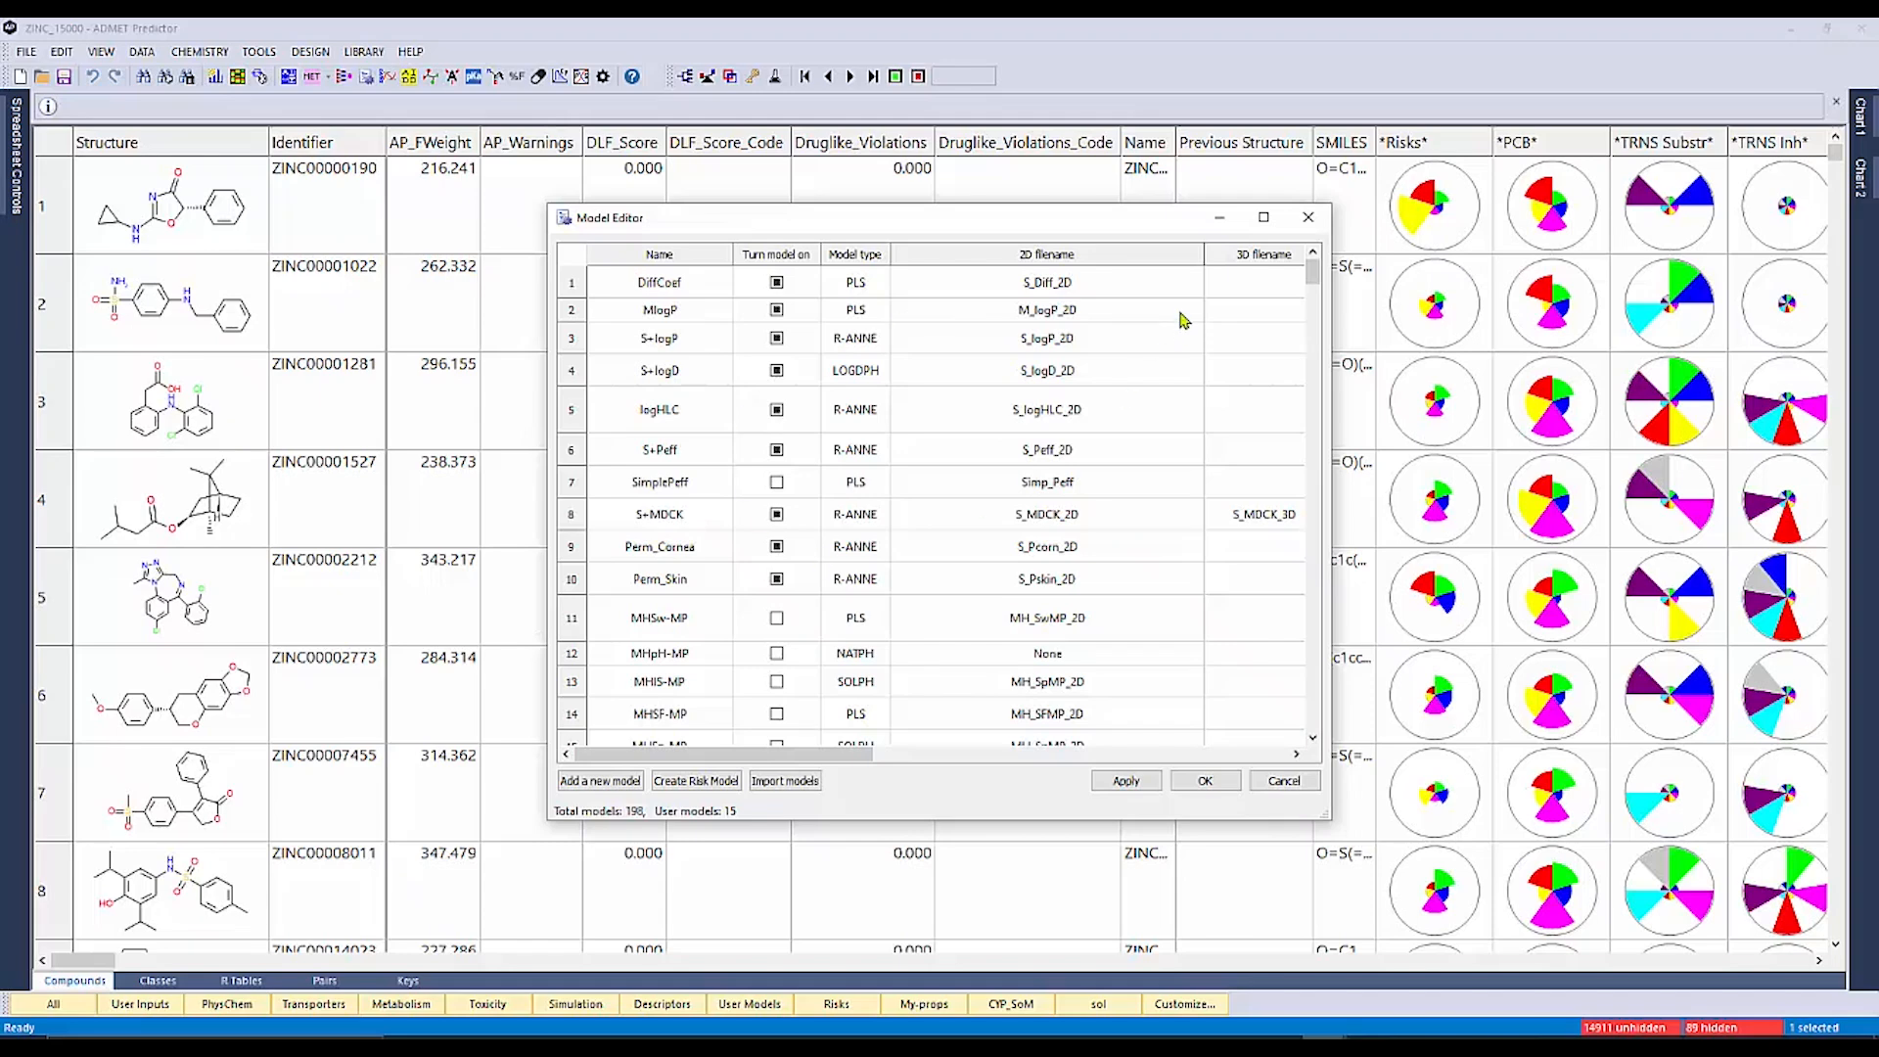
{"action": "left_click", "coordinate": [1263, 216]}
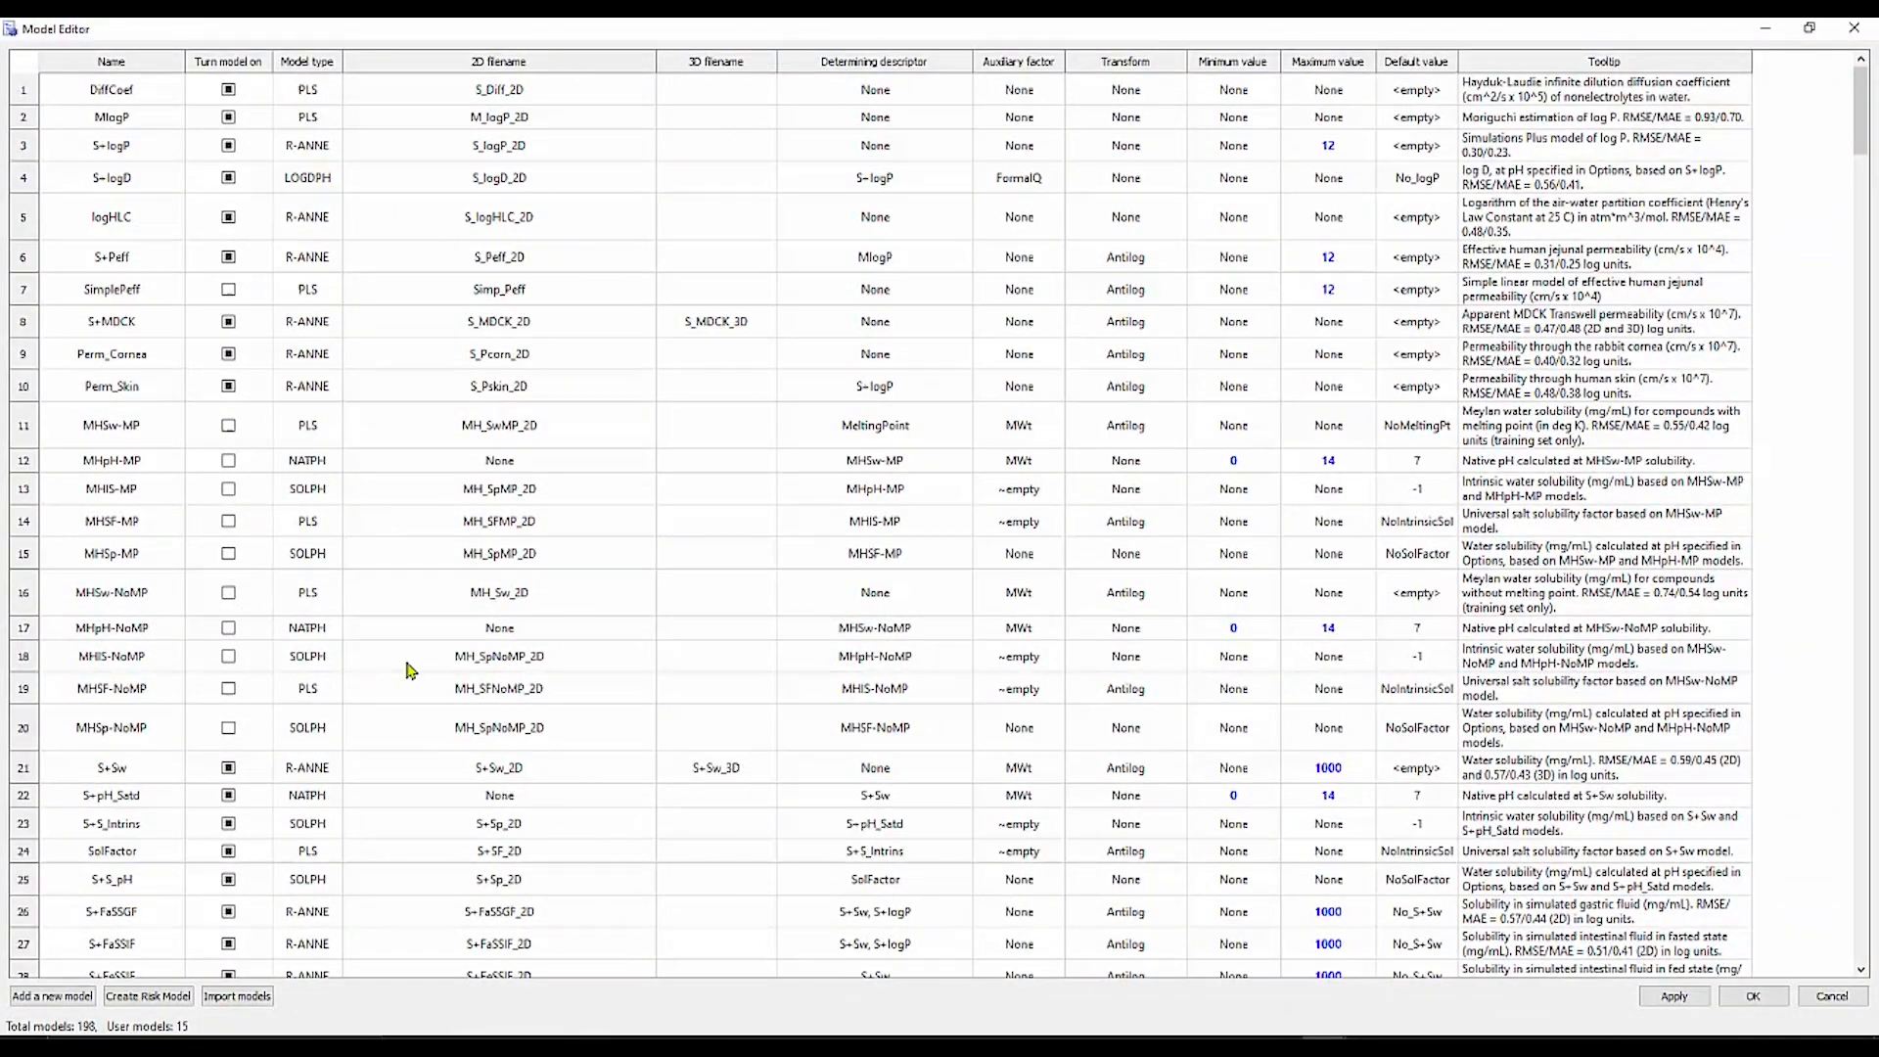
Look through the Model Editor's full model list, from the built-in models to the yellow user models and back
{"action": "scroll", "coordinate": [407, 667], "scroll_direction": "down", "scroll_amount": 4}
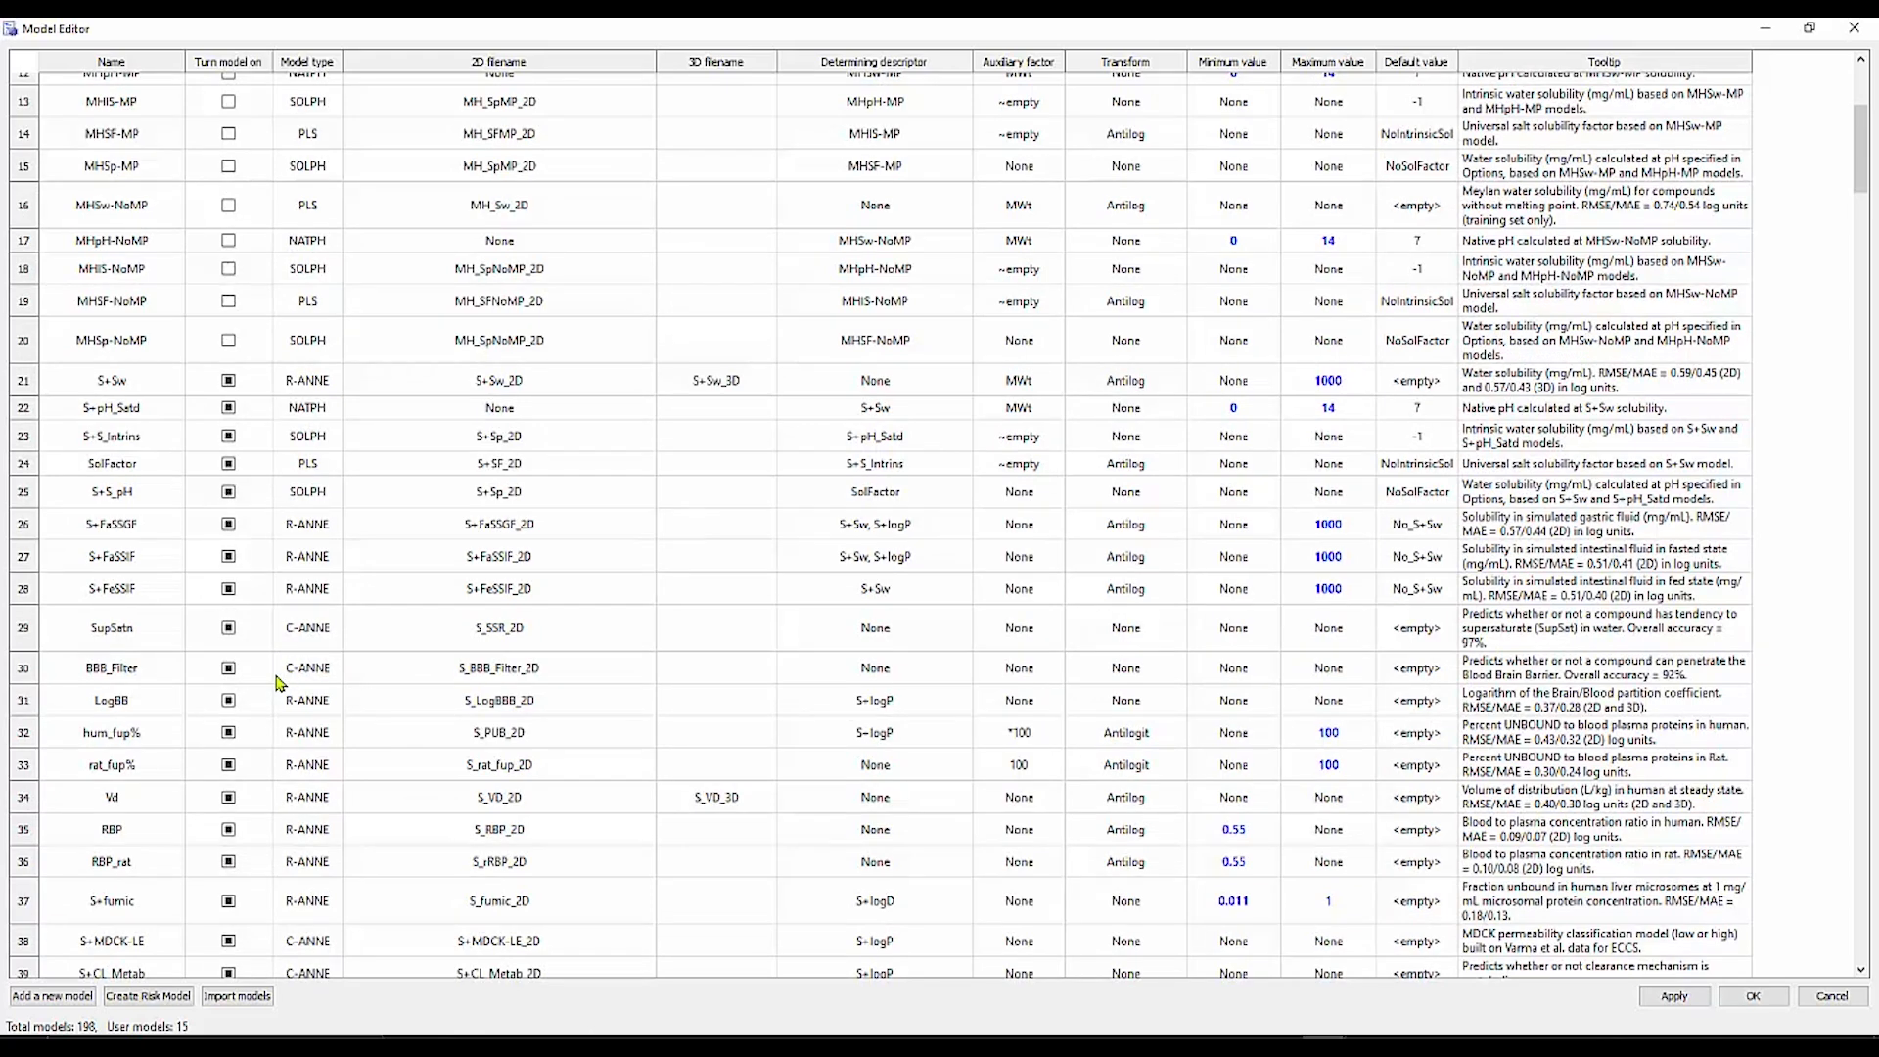
{"action": "scroll", "coordinate": [398, 711], "scroll_direction": "up", "scroll_amount": 4}
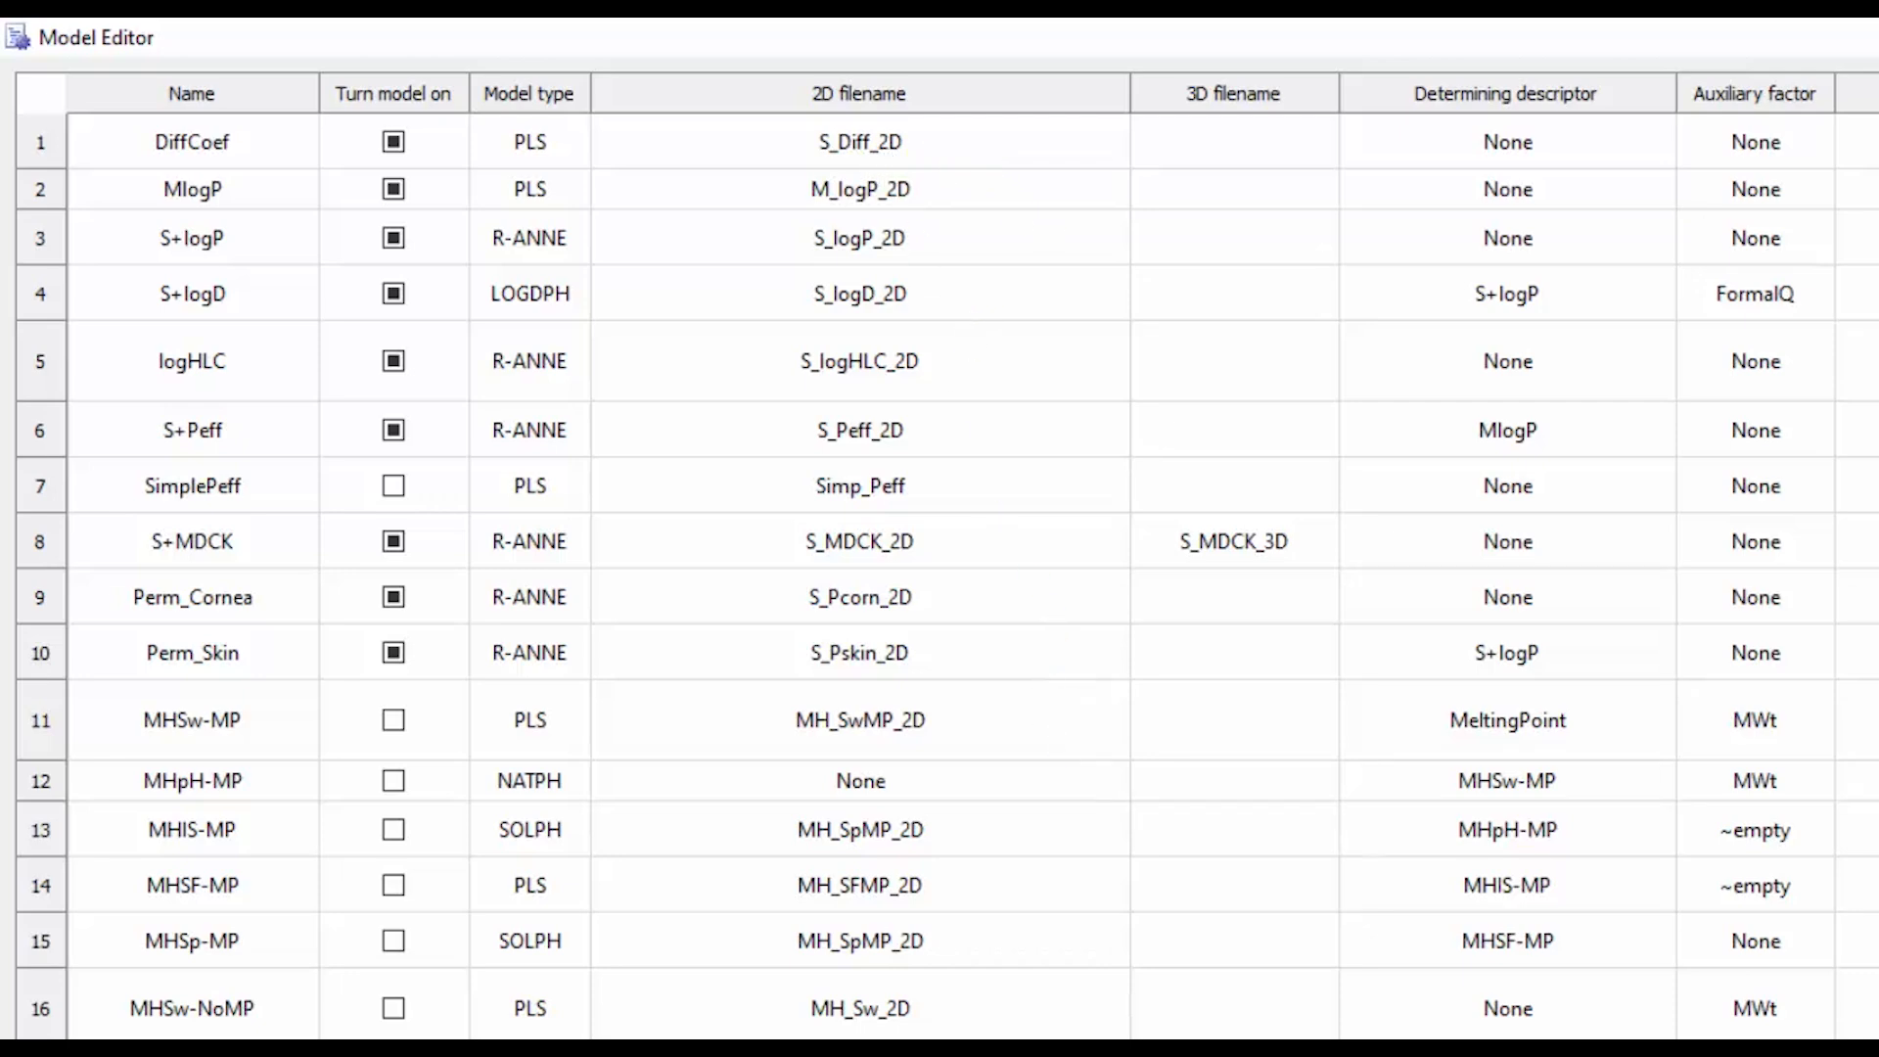
{"action": "scroll", "coordinate": [939, 578], "scroll_direction": "down", "scroll_amount": 20}
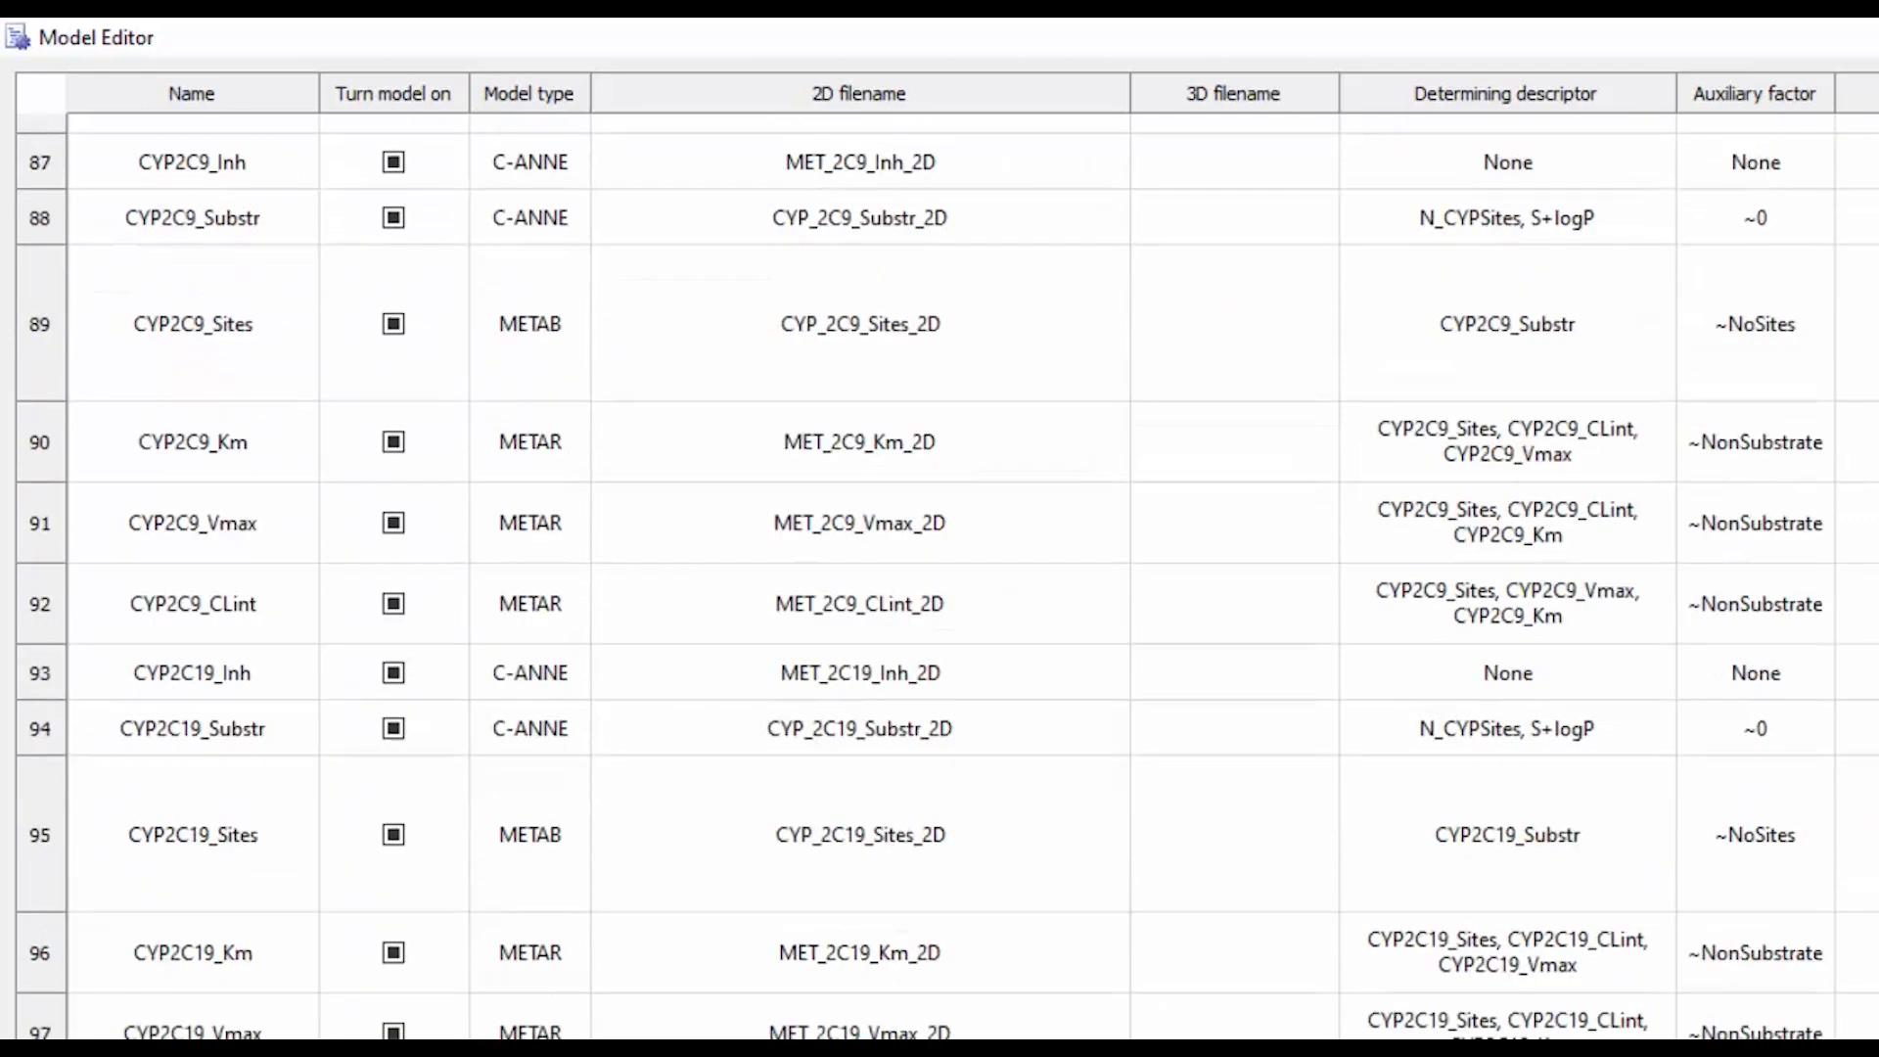
{"action": "scroll", "coordinate": [939, 577], "scroll_direction": "down", "scroll_amount": 10}
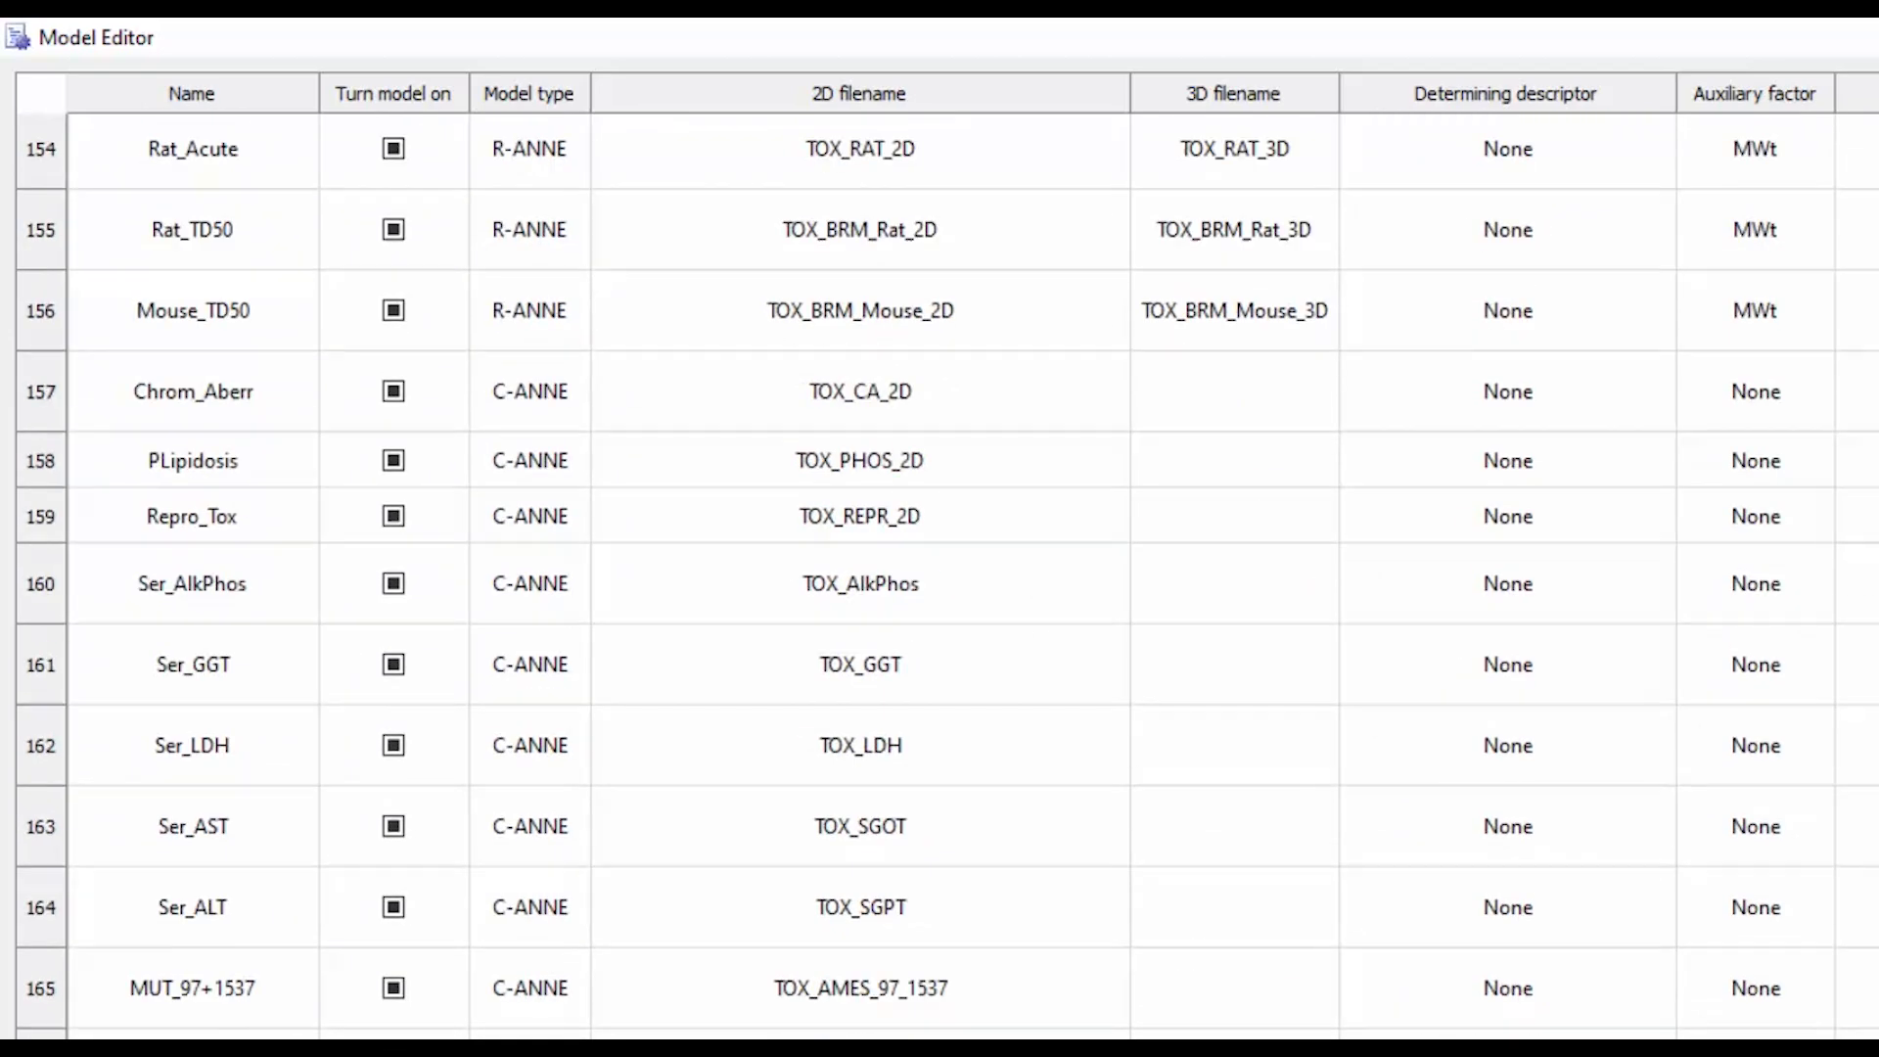
{"action": "scroll", "coordinate": [939, 577], "scroll_direction": "down", "scroll_amount": 8}
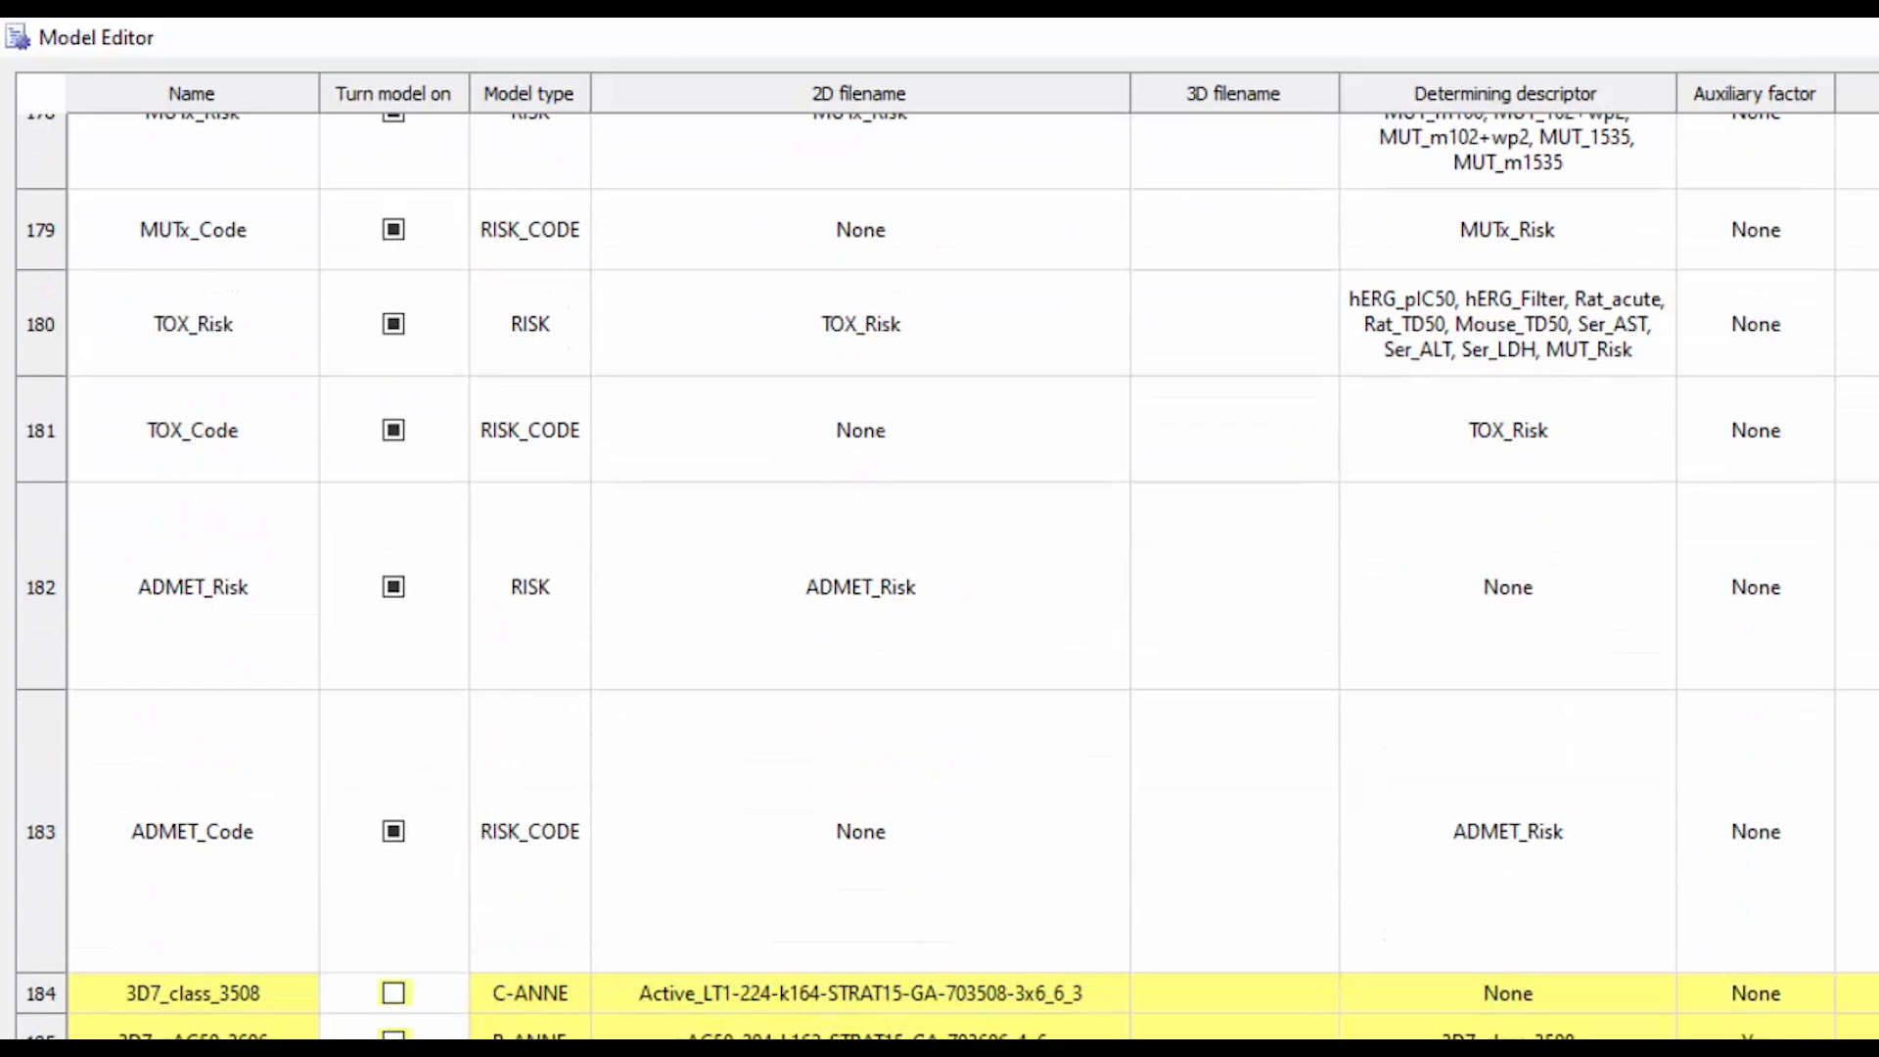
{"action": "scroll", "coordinate": [923, 915], "scroll_direction": "down", "scroll_amount": 3}
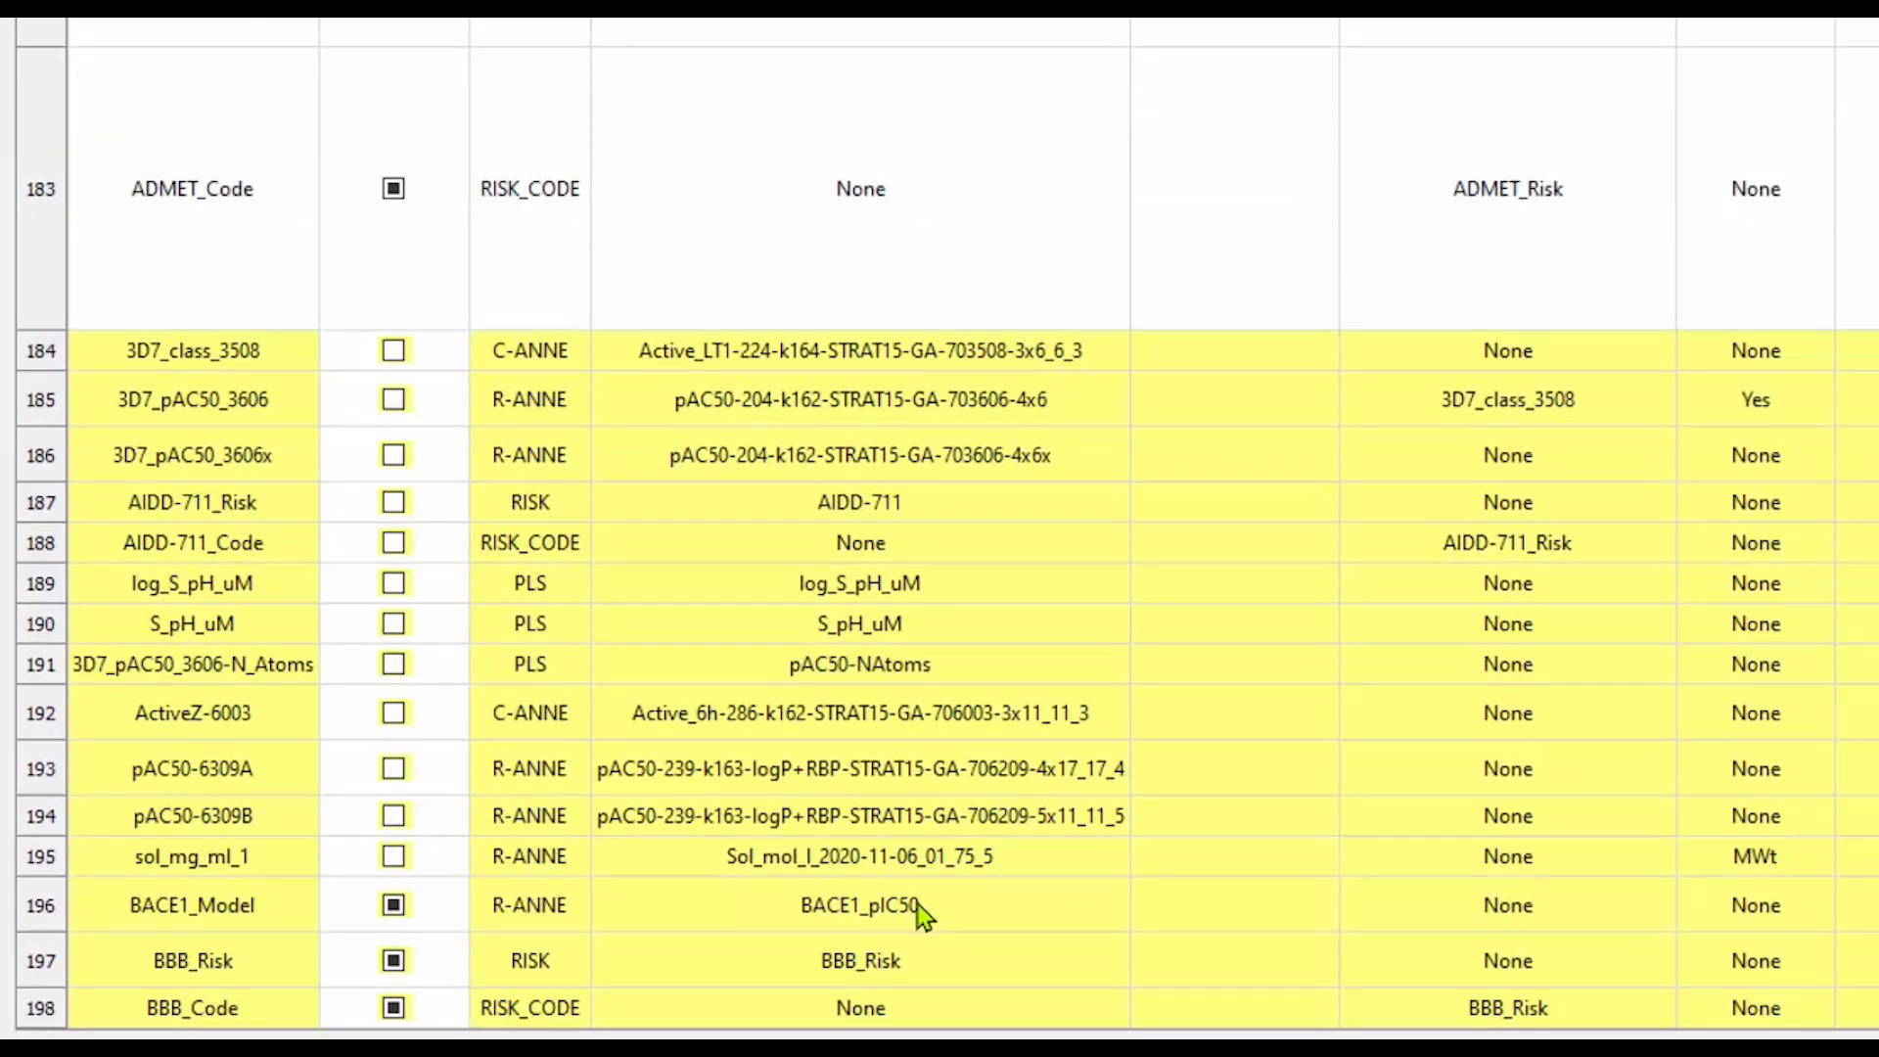
{"action": "scroll", "coordinate": [922, 915], "scroll_direction": "up", "scroll_amount": 10}
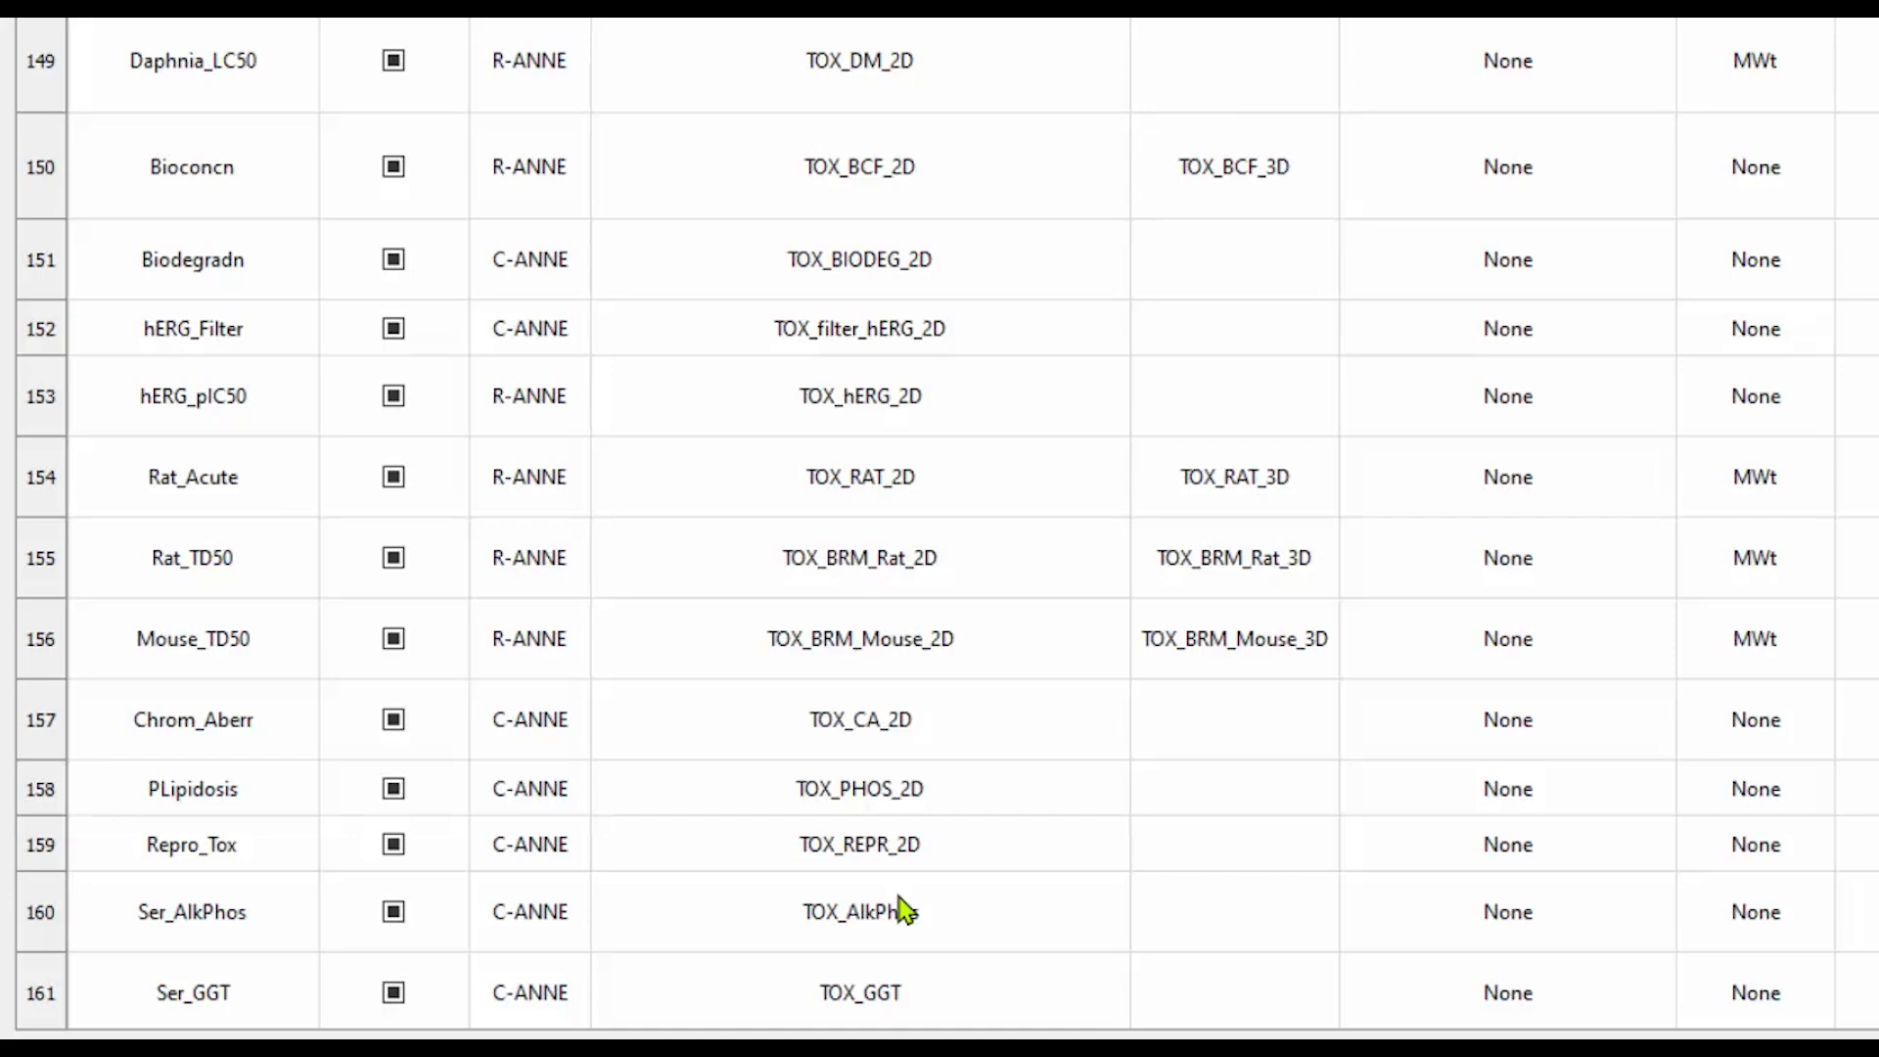
{"action": "scroll", "coordinate": [994, 890], "scroll_direction": "up", "scroll_amount": 20}
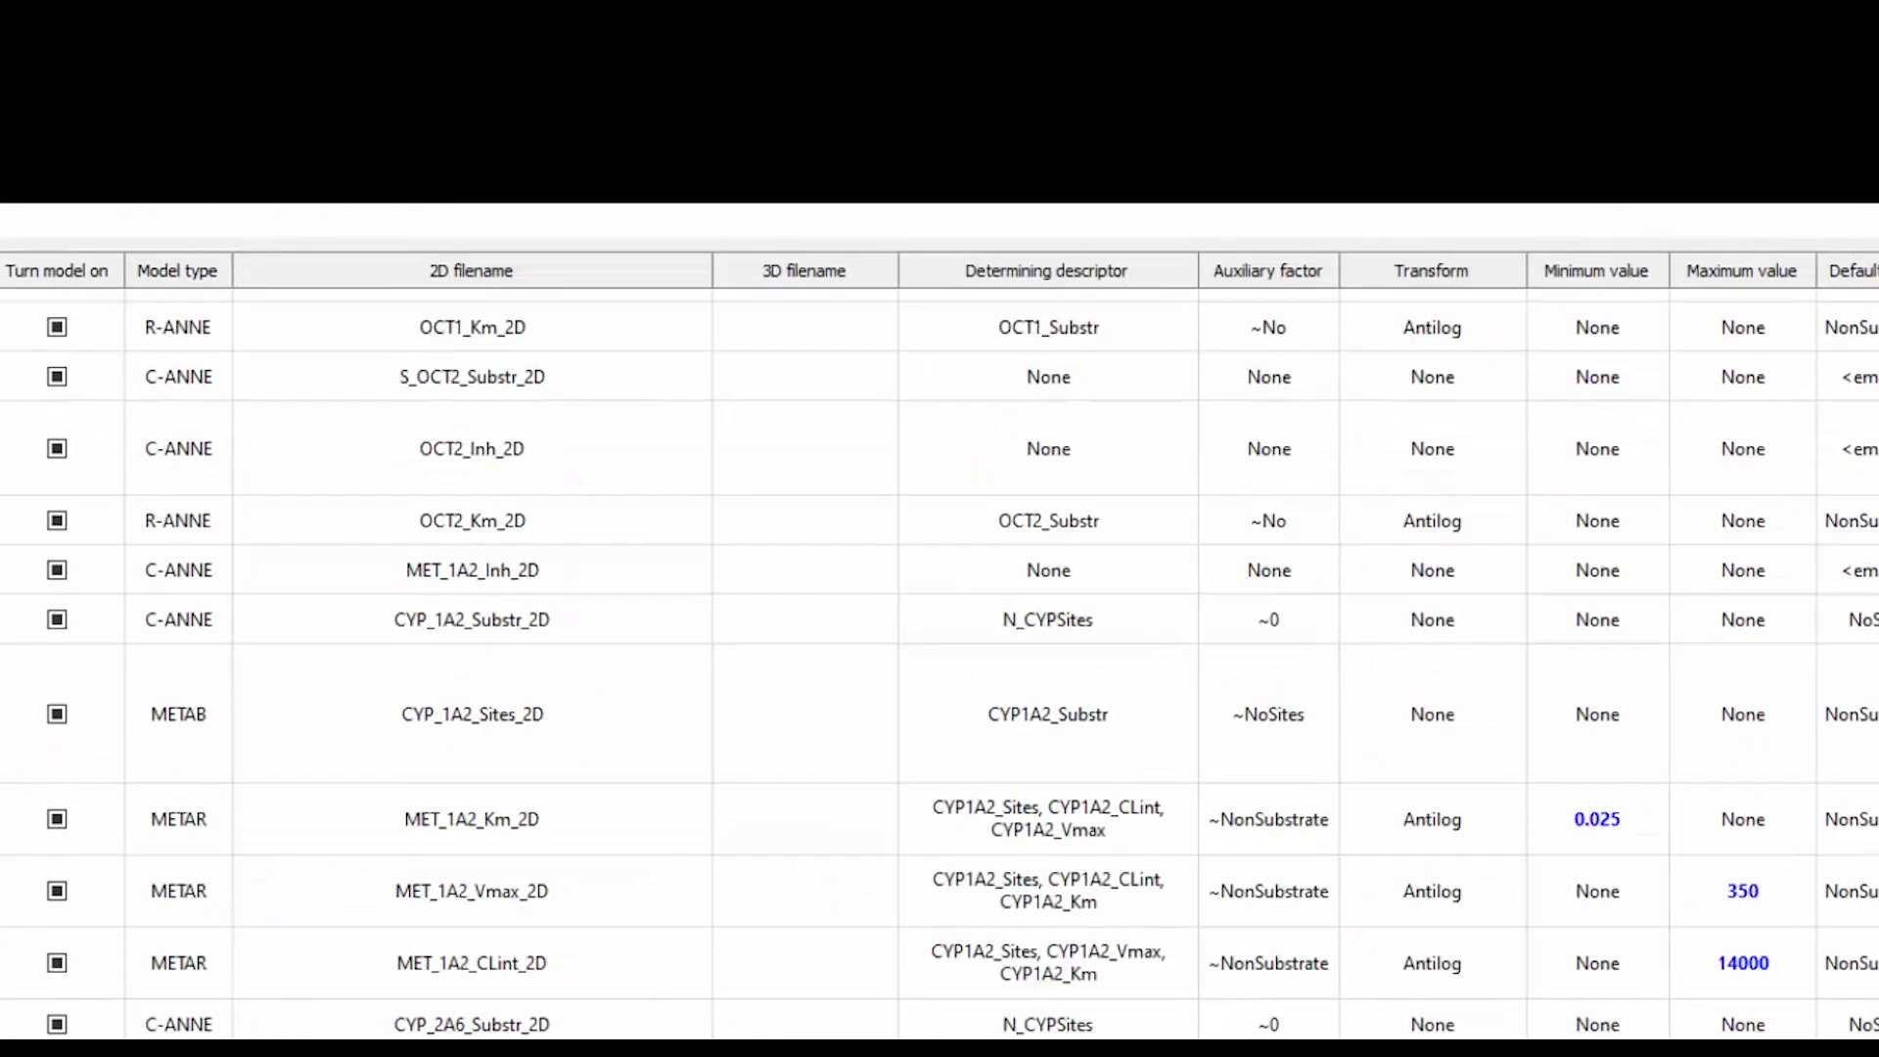
{"action": "scroll", "coordinate": [923, 398], "scroll_direction": "up", "scroll_amount": 15}
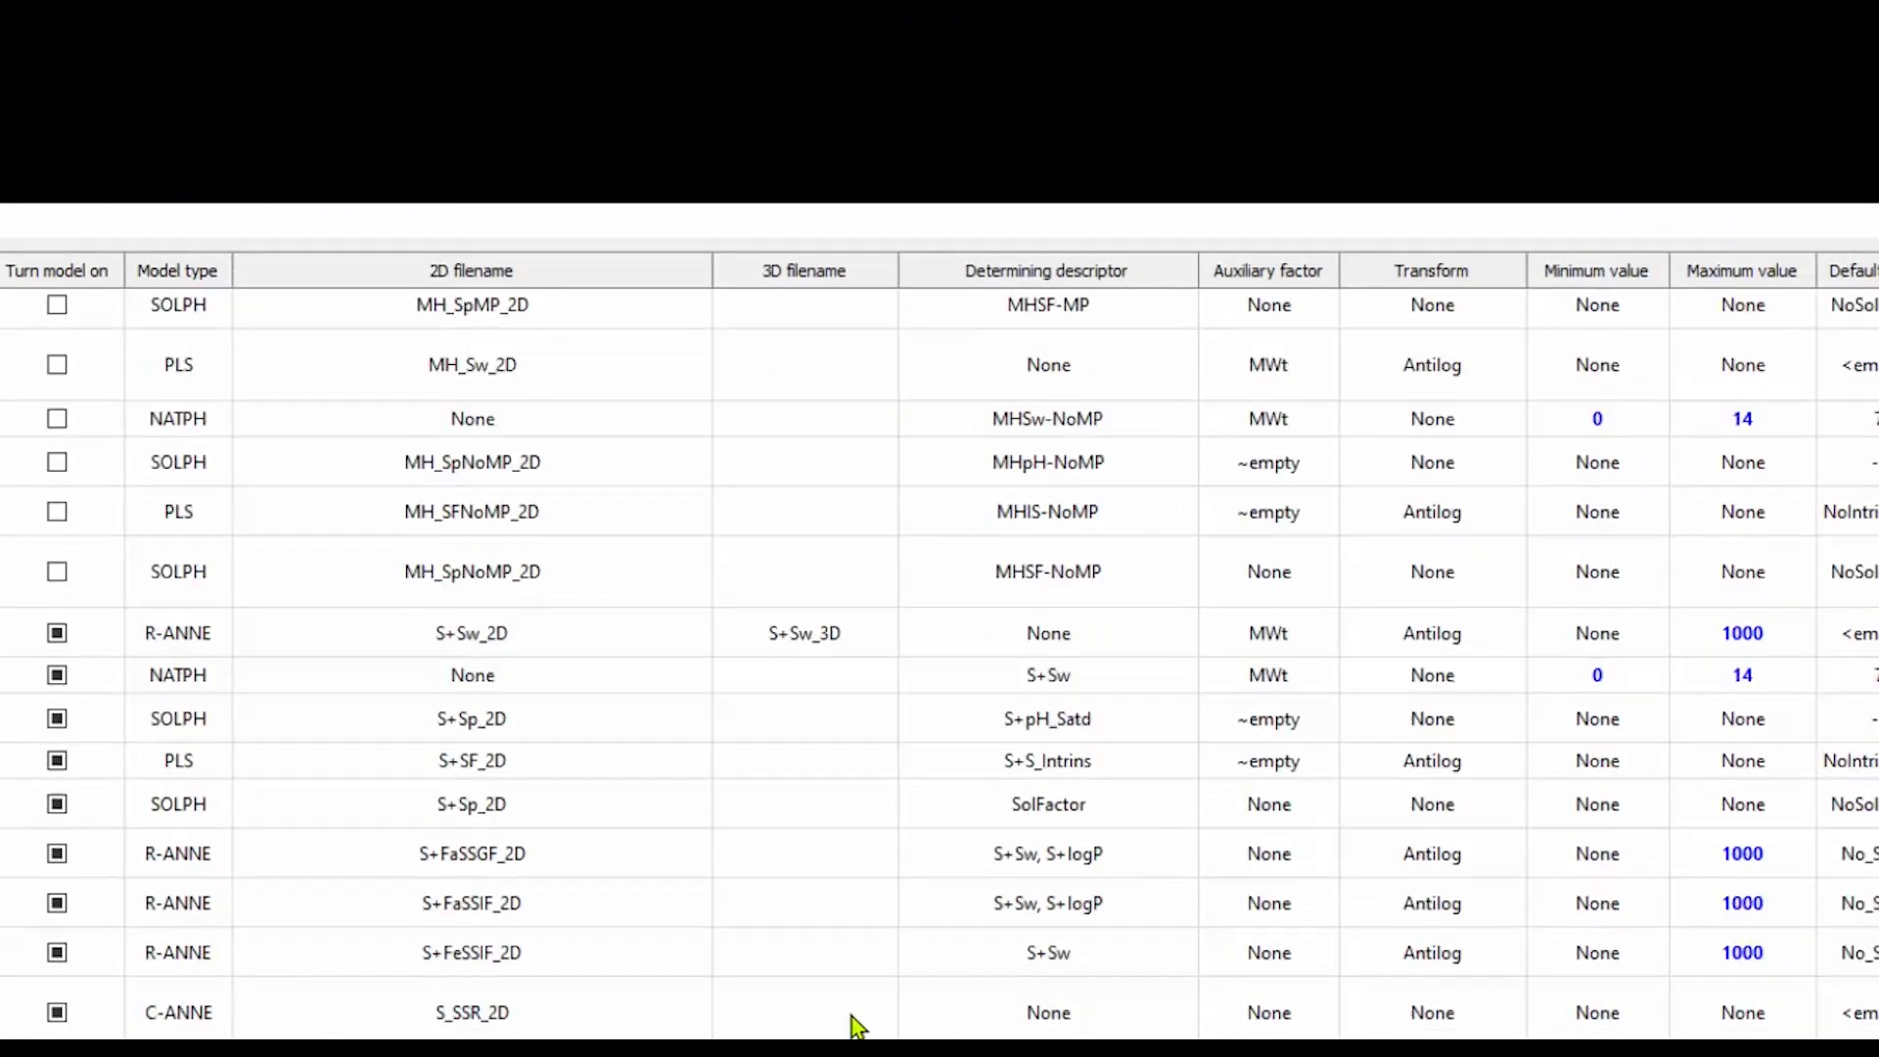
{"action": "scroll", "coordinate": [857, 1026], "scroll_direction": "up", "scroll_amount": 3}
{"action": "scroll", "coordinate": [857, 1025], "scroll_direction": "up", "scroll_amount": 1}
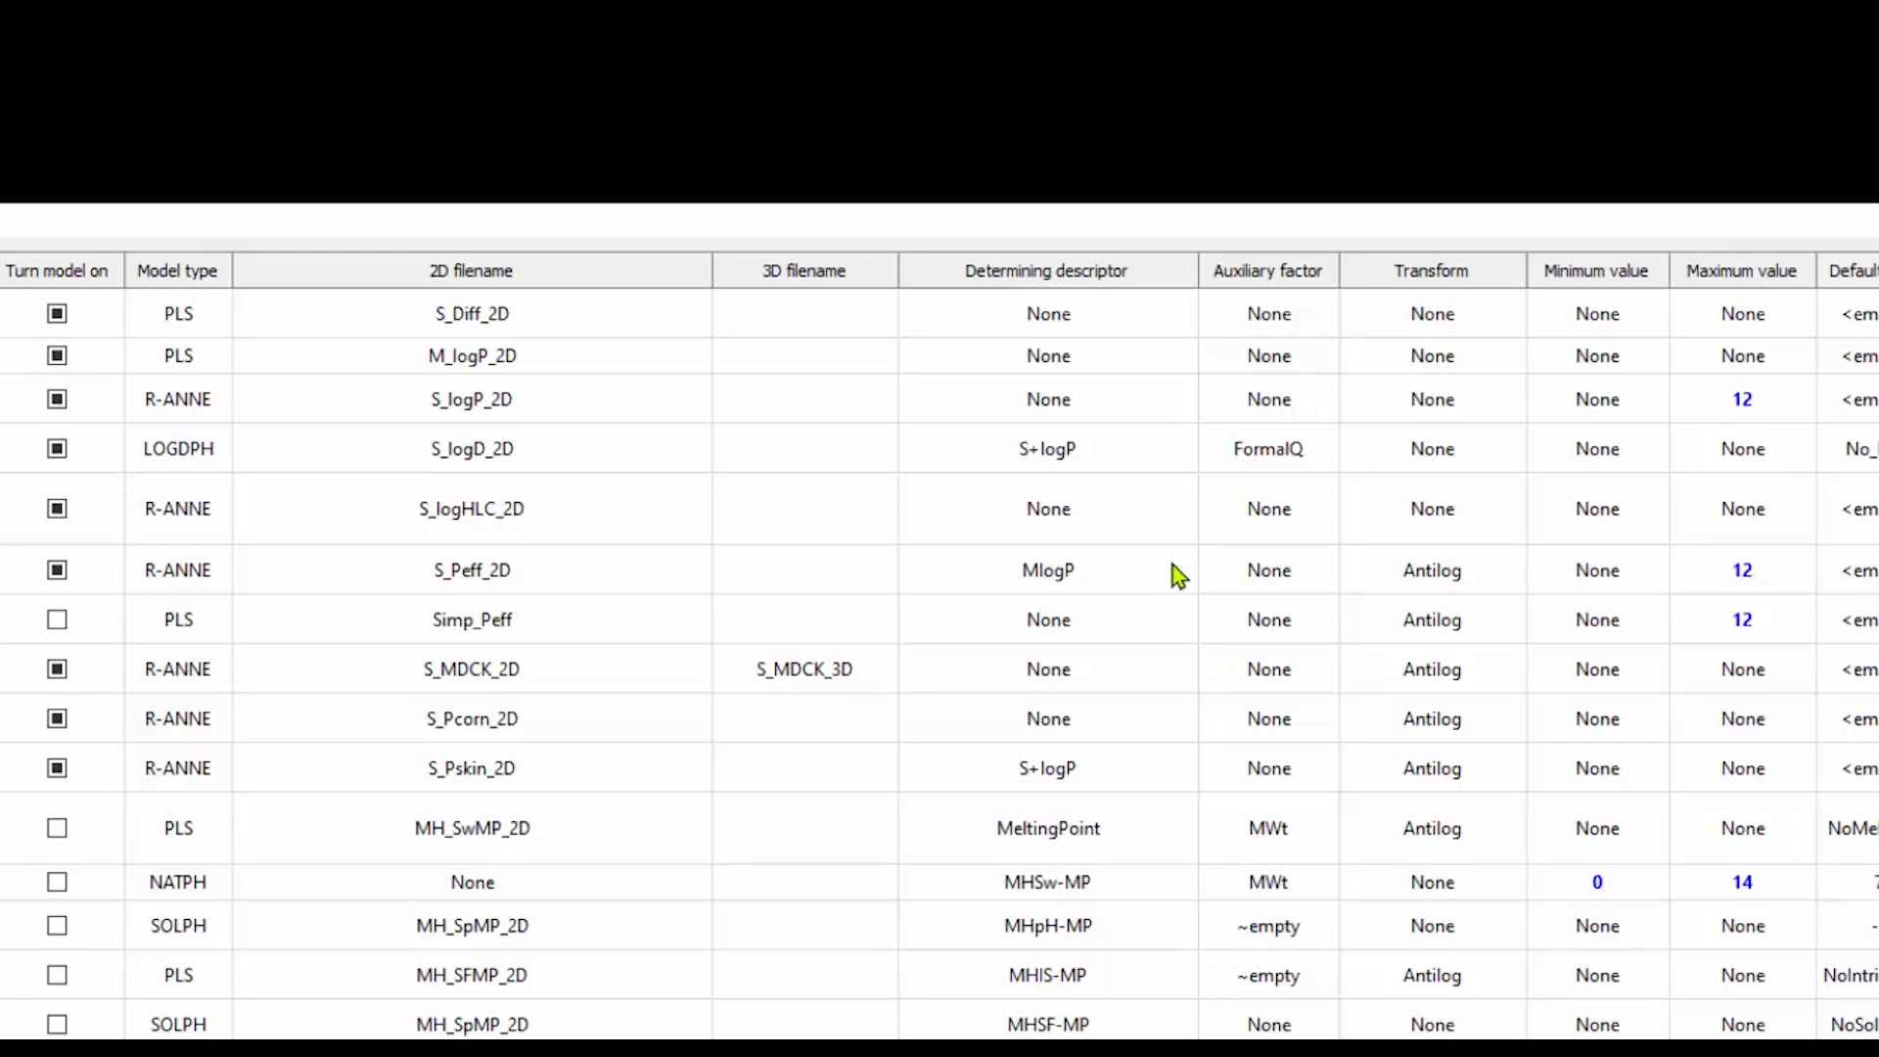
Examine the determining descriptor, auxiliary factor, transform, minimum, maximum and default value settings of the CYP and solubility models
{"action": "scroll", "coordinate": [1178, 578], "scroll_direction": "down", "scroll_amount": 15}
{"action": "scroll", "coordinate": [1132, 895], "scroll_direction": "down", "scroll_amount": 10}
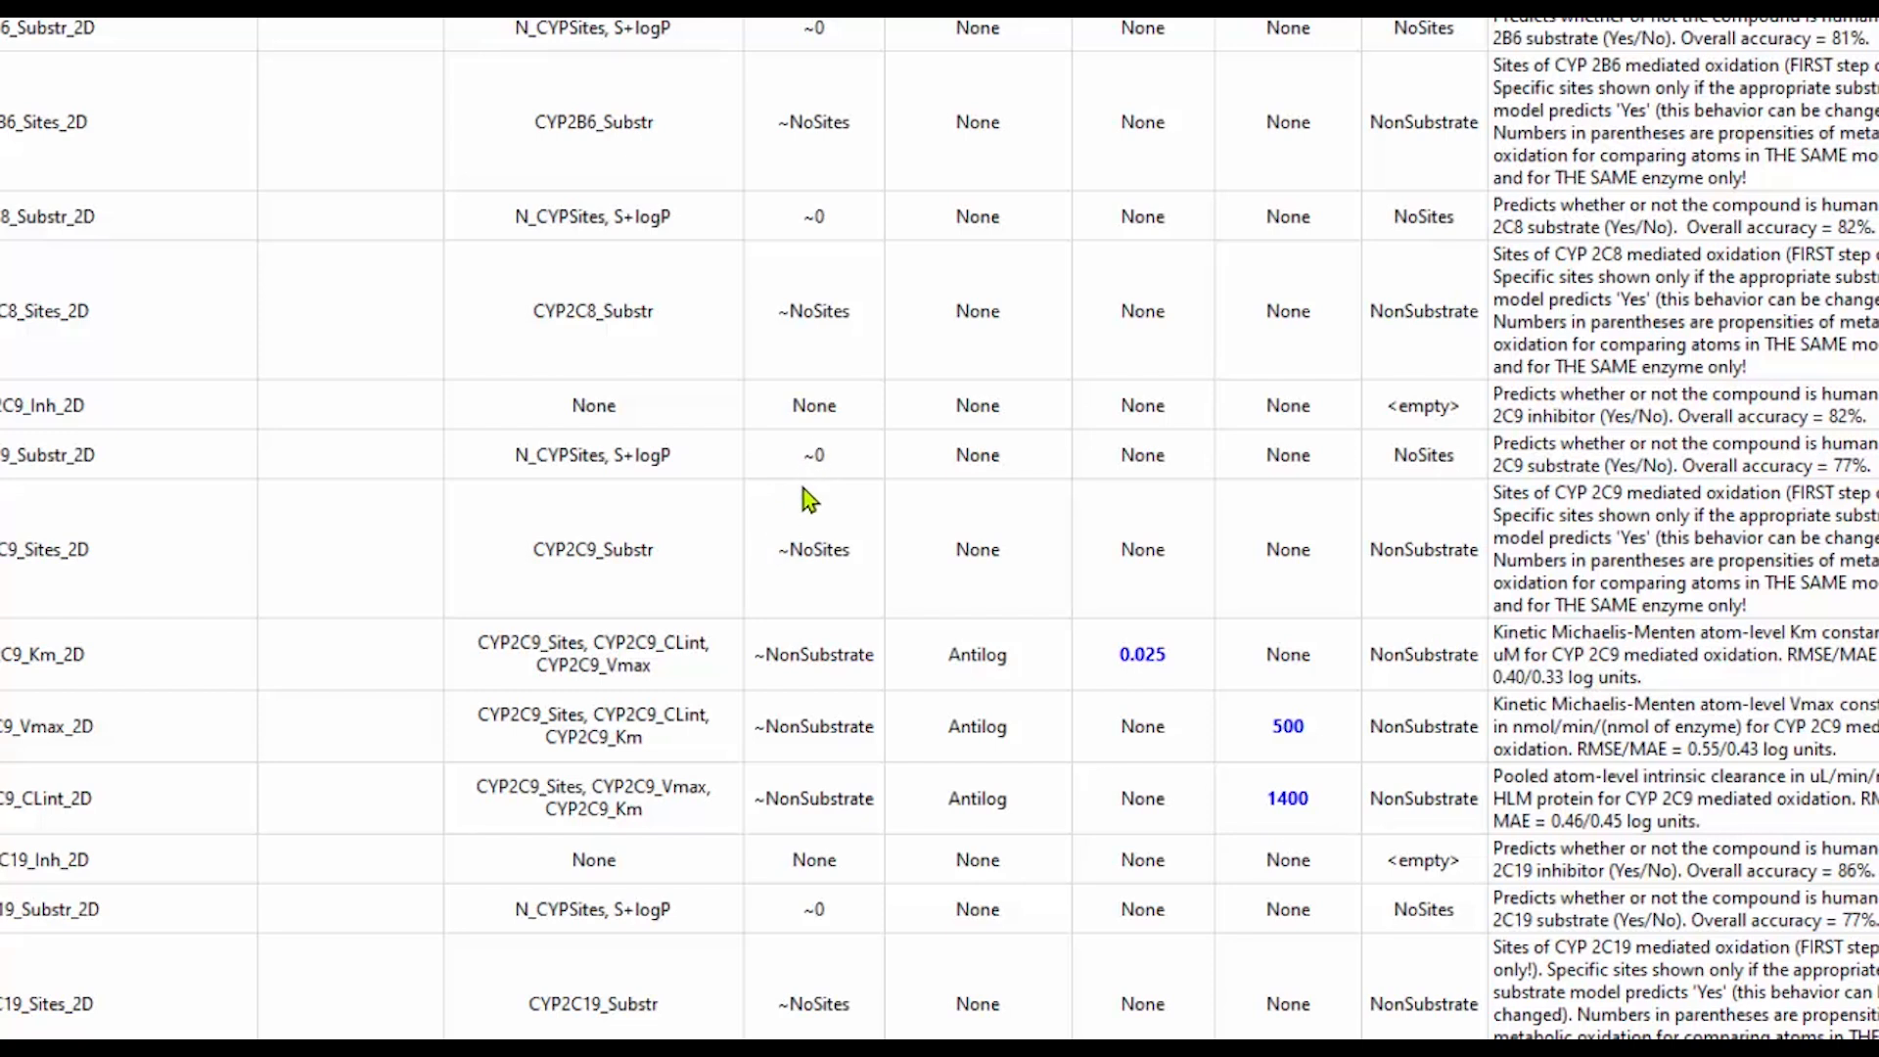
{"action": "scroll", "coordinate": [800, 490], "scroll_direction": "down", "scroll_amount": 5}
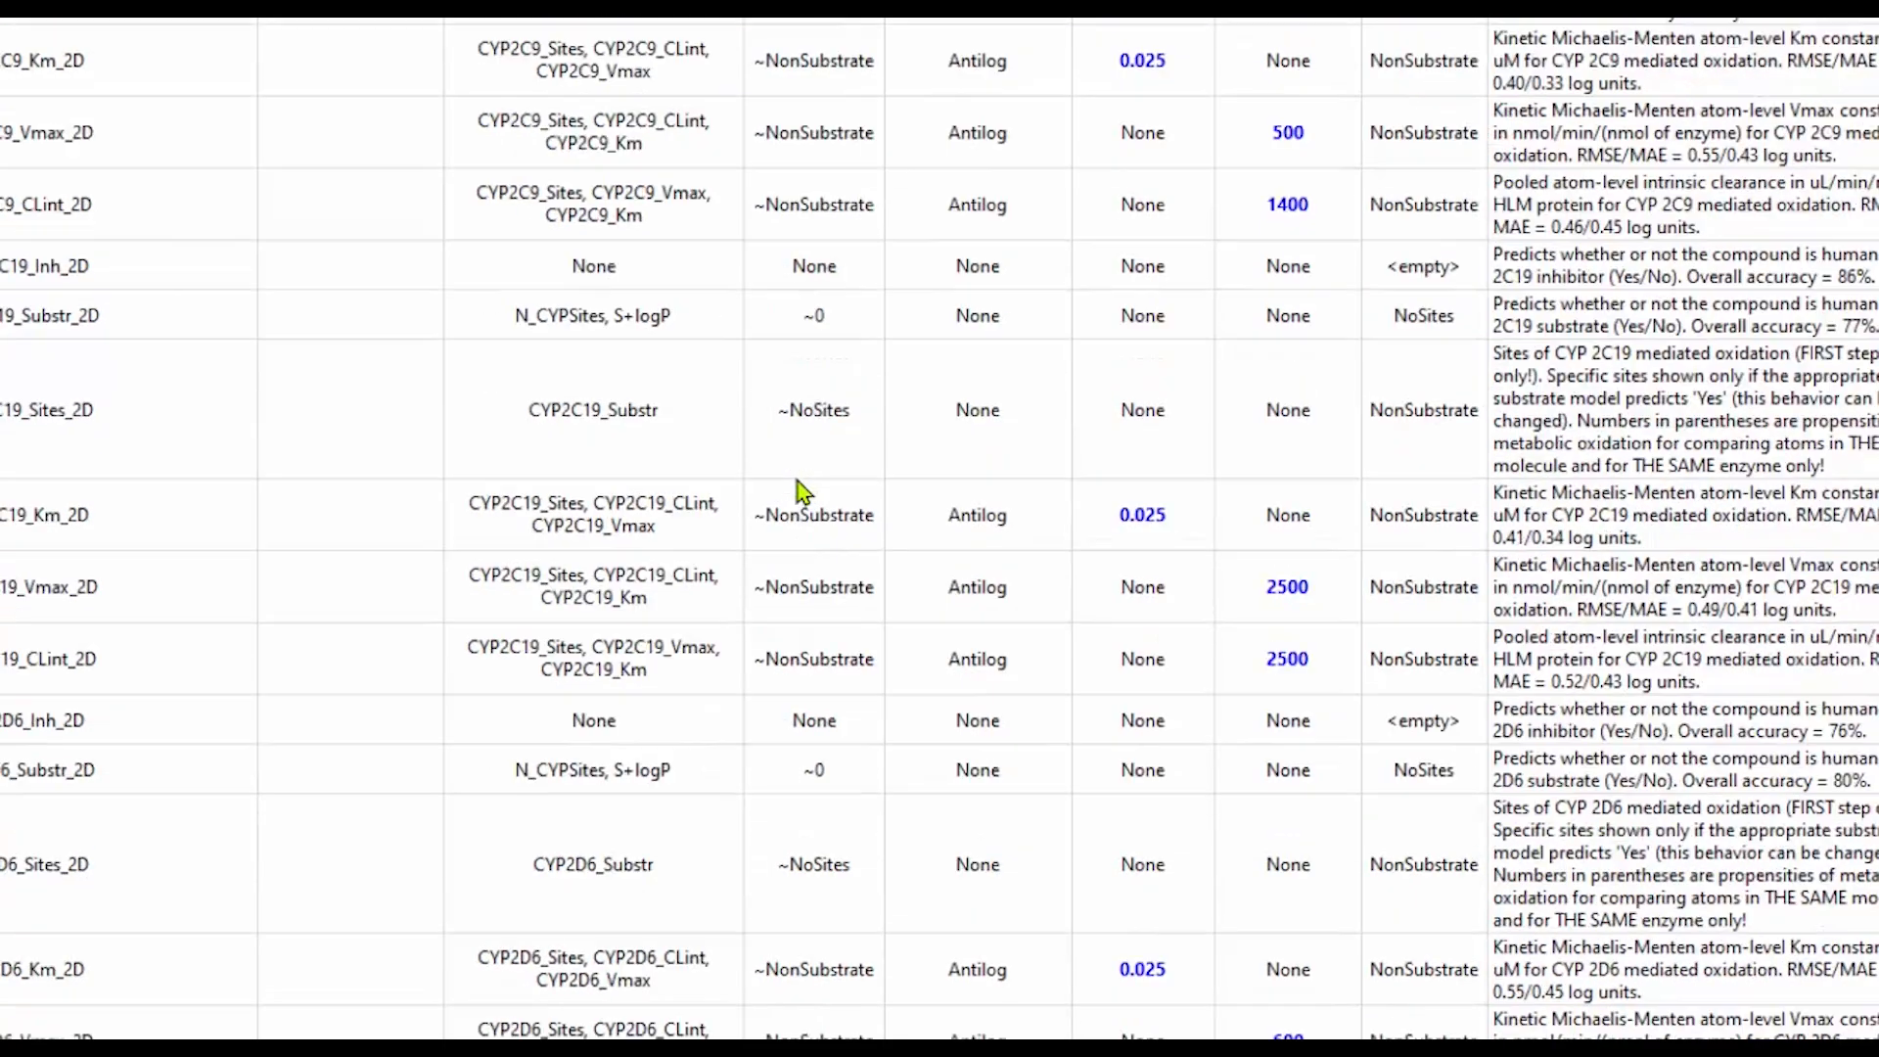
{"action": "scroll", "coordinate": [801, 490], "scroll_direction": "up", "scroll_amount": 15}
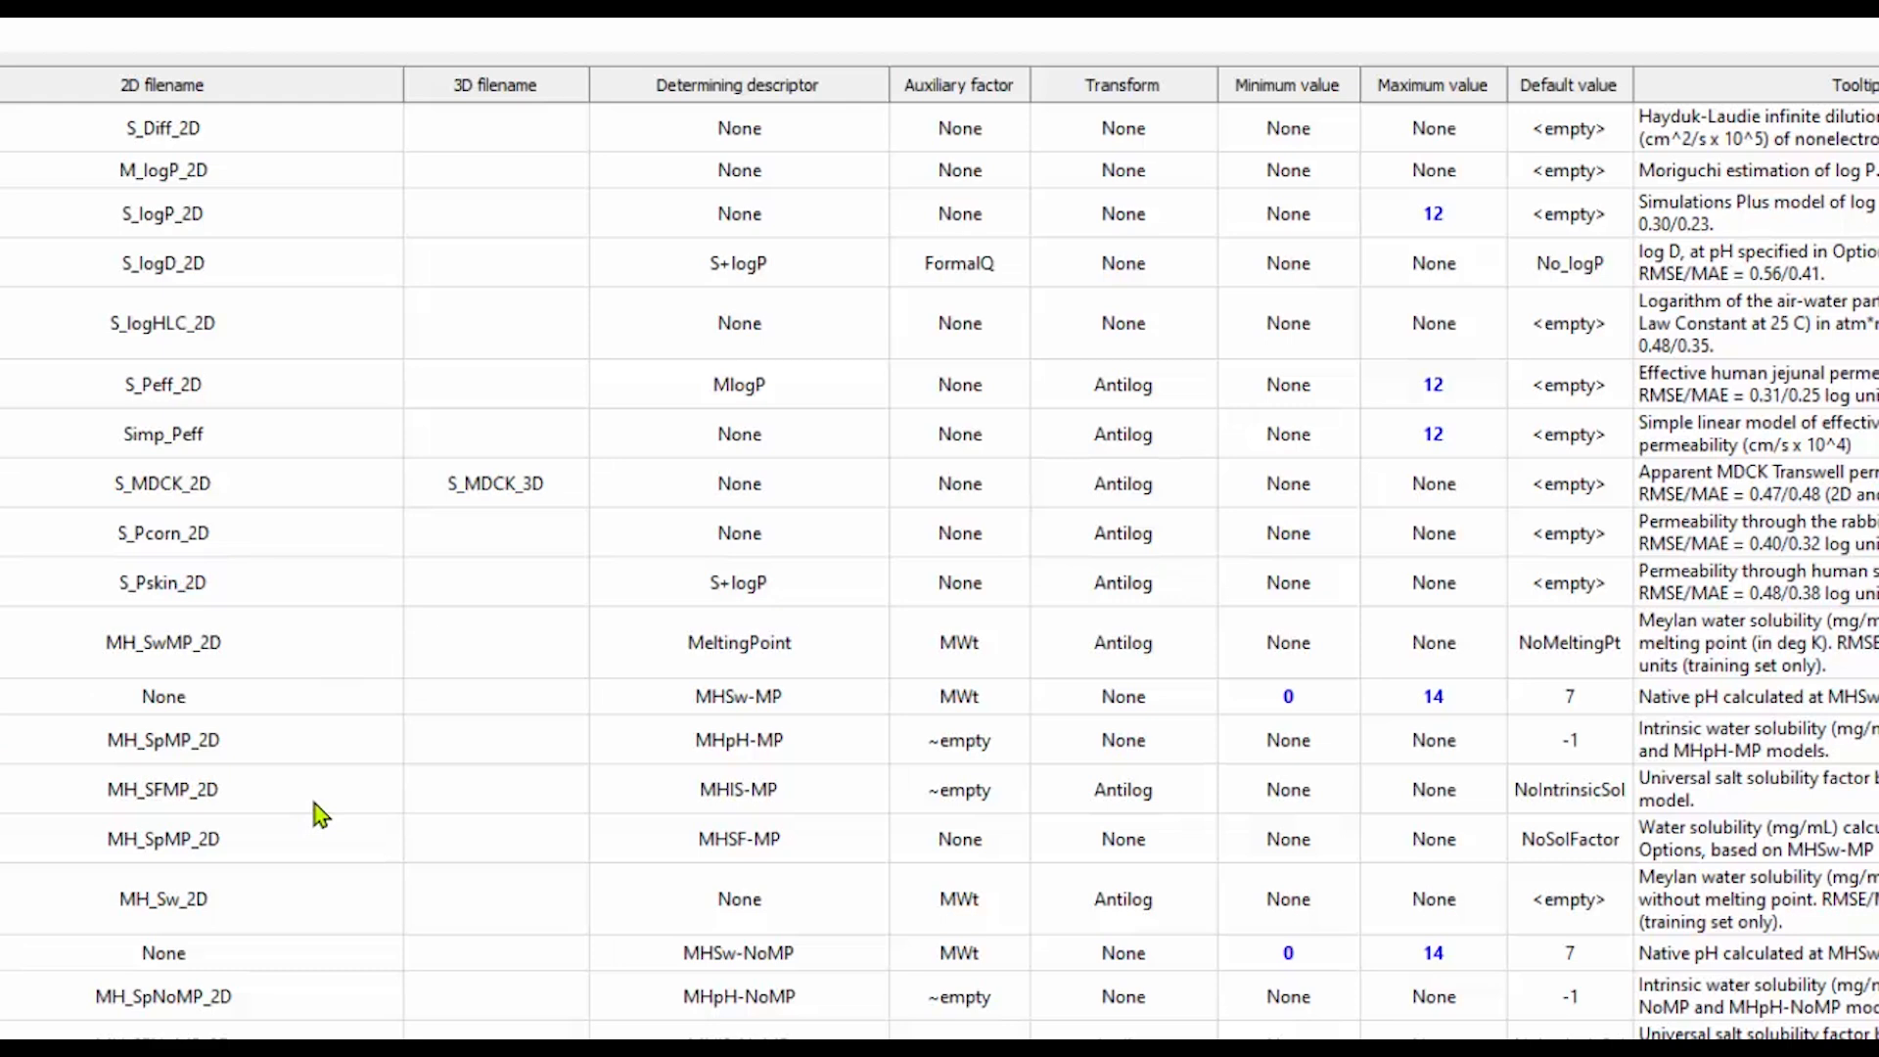
{"action": "scroll", "coordinate": [318, 816], "scroll_direction": "down", "scroll_amount": 4}
{"action": "scroll", "coordinate": [939, 557], "scroll_direction": "up", "scroll_amount": 4}
{"action": "scroll", "coordinate": [940, 548], "scroll_direction": "down", "scroll_amount": 2}
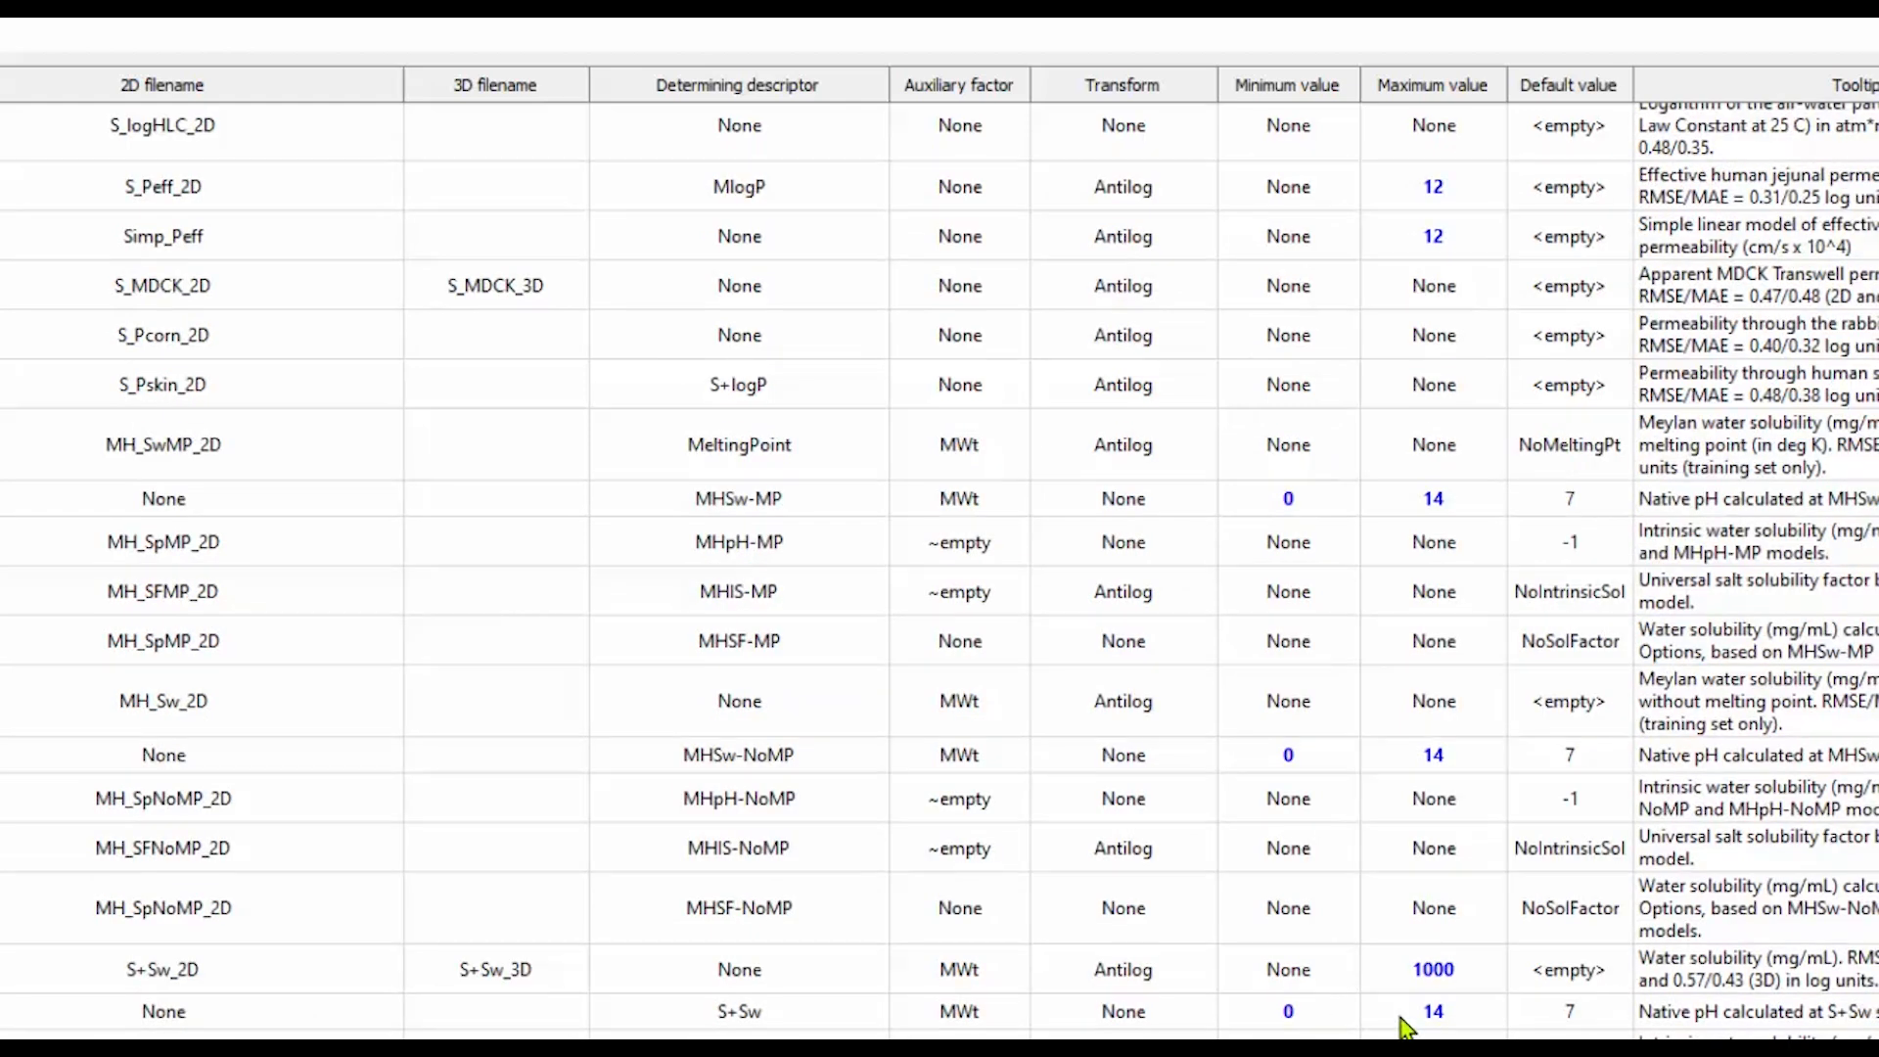
{"action": "scroll", "coordinate": [1389, 1033], "scroll_direction": "down", "scroll_amount": 6}
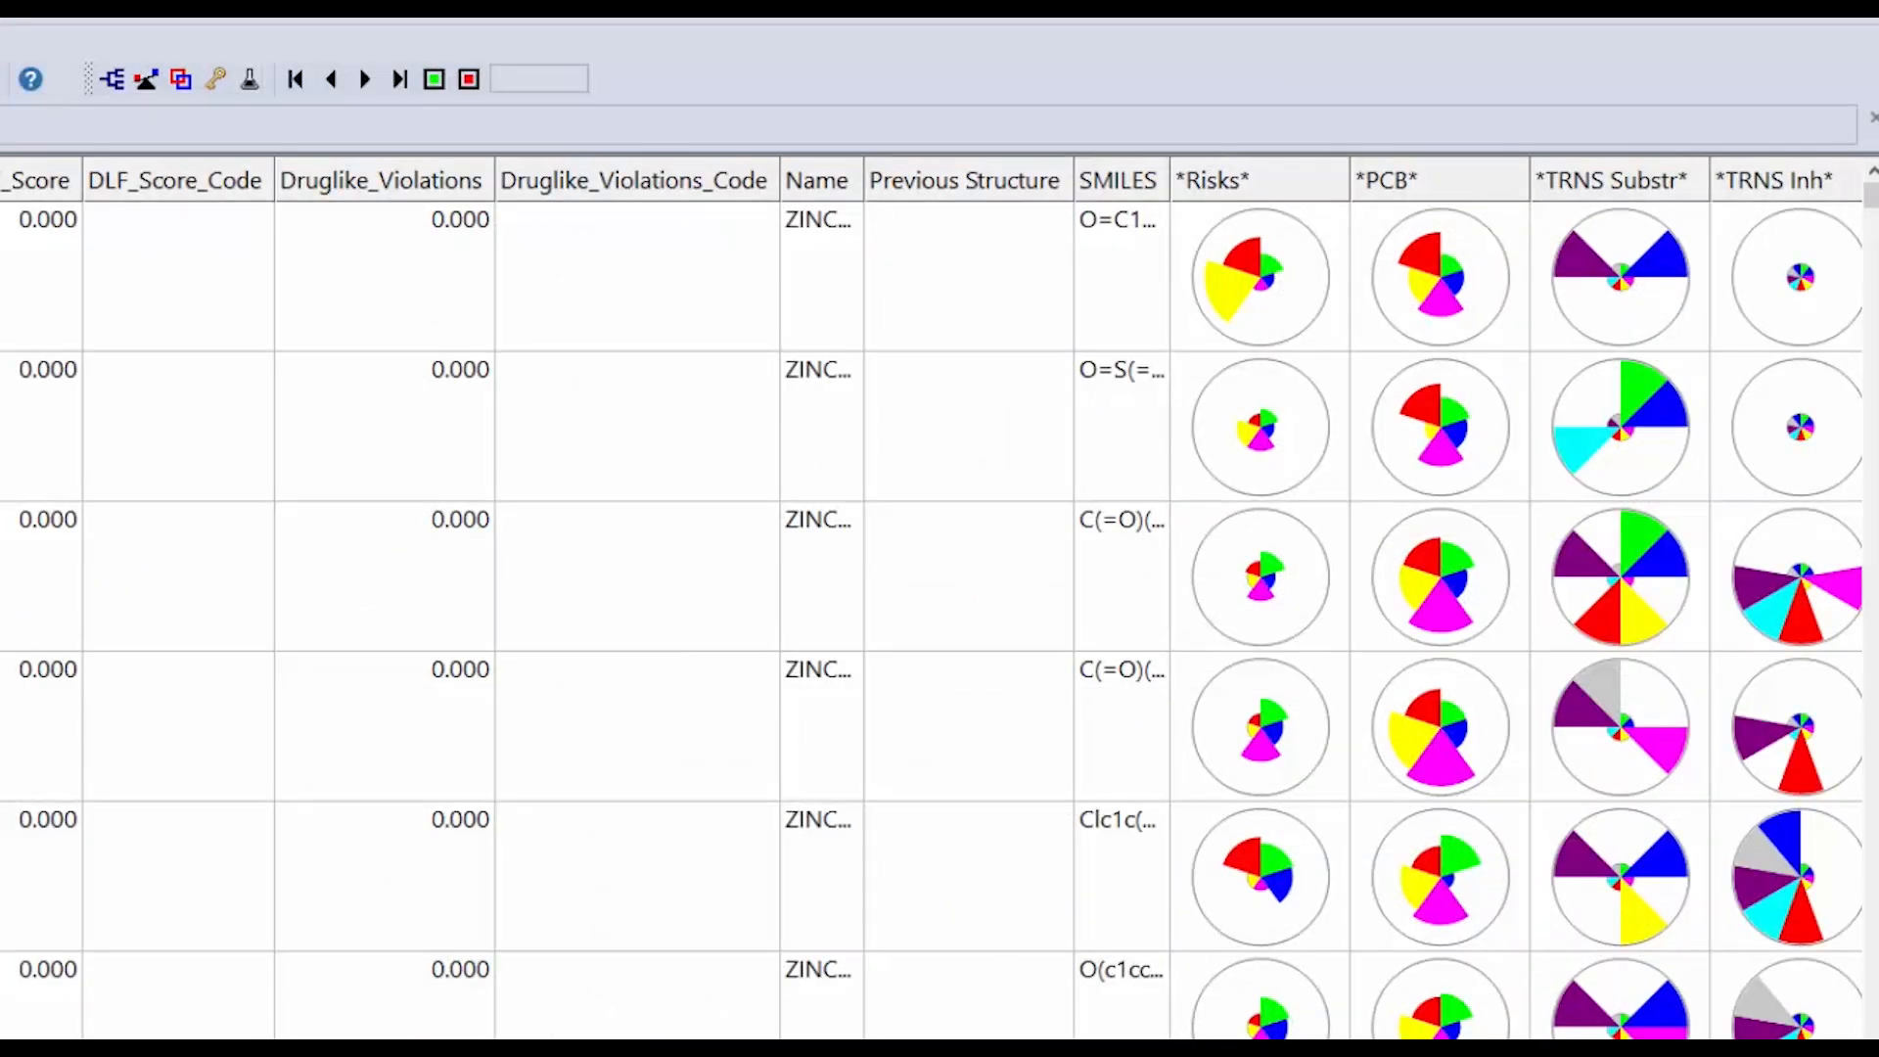
View the description of the ADMET_Risk column in the compound spreadsheet
{"action": "scroll", "coordinate": [939, 597], "scroll_direction": "right", "scroll_amount": 15}
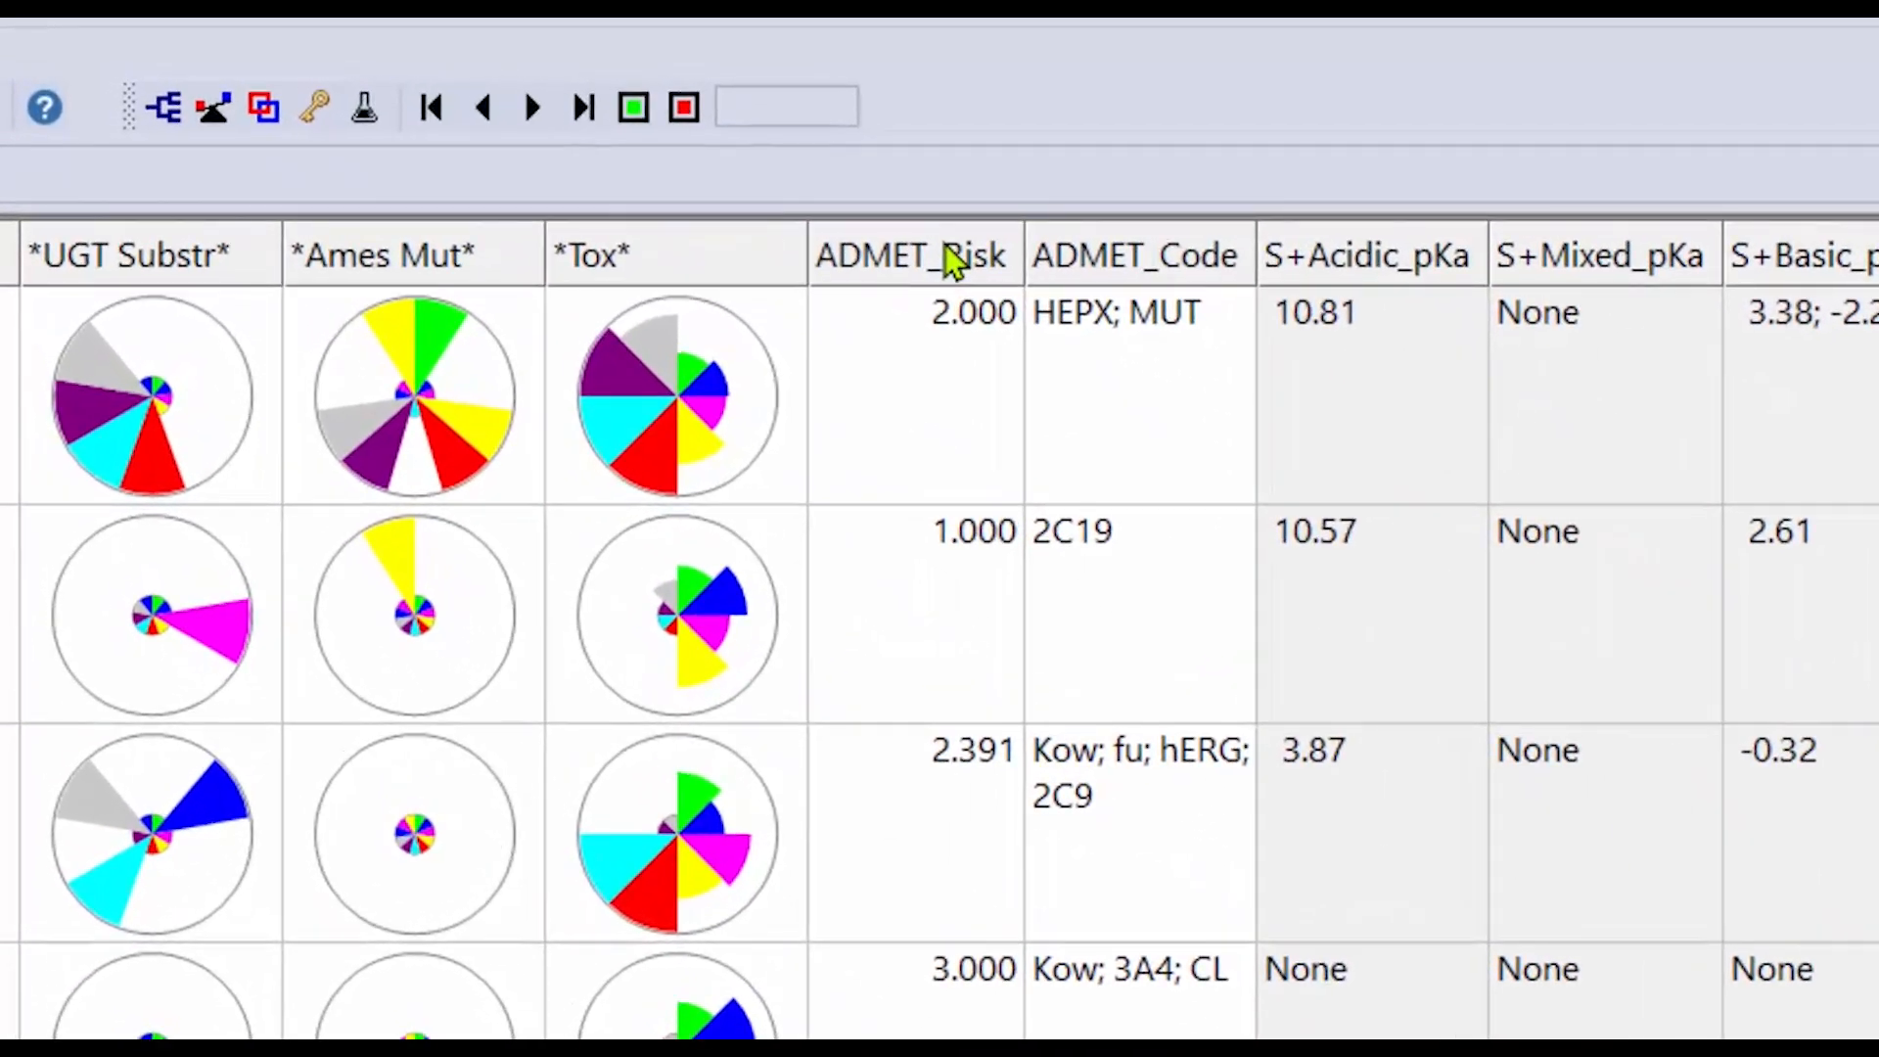
{"action": "mouse_move", "coordinate": [954, 262]}
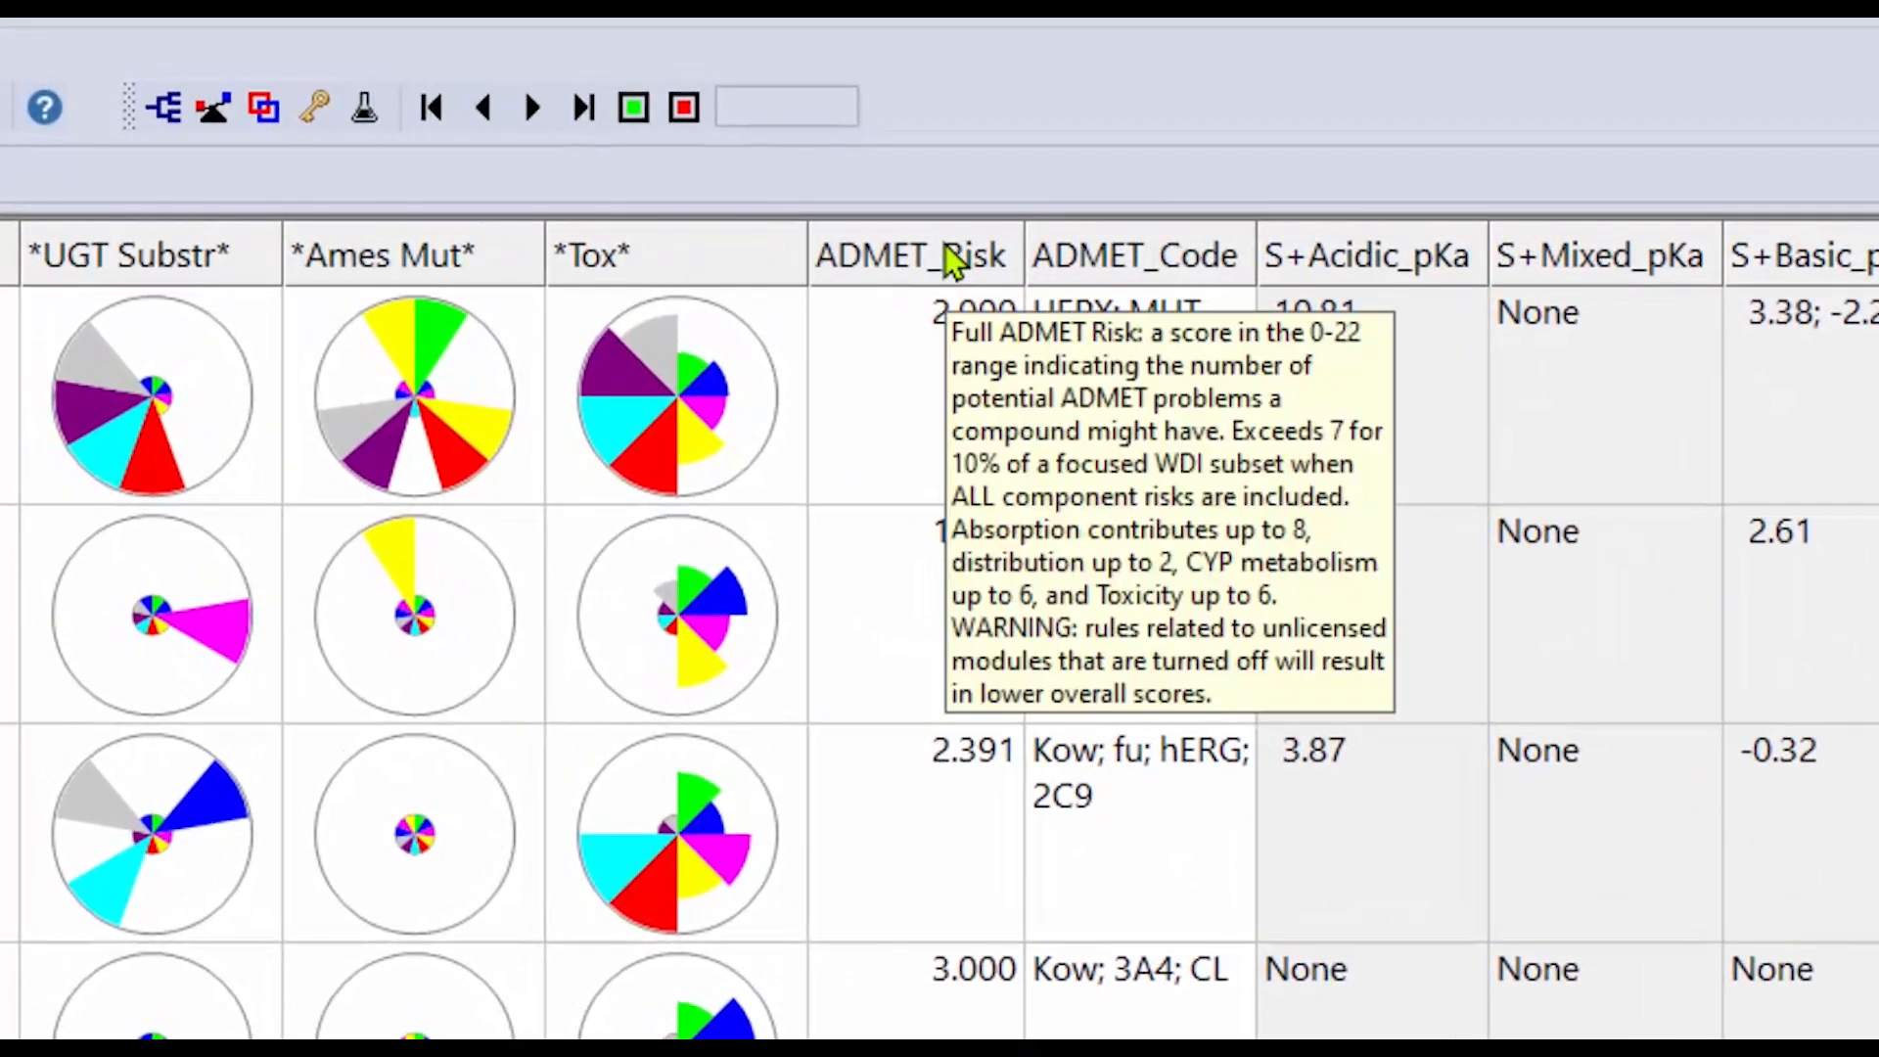
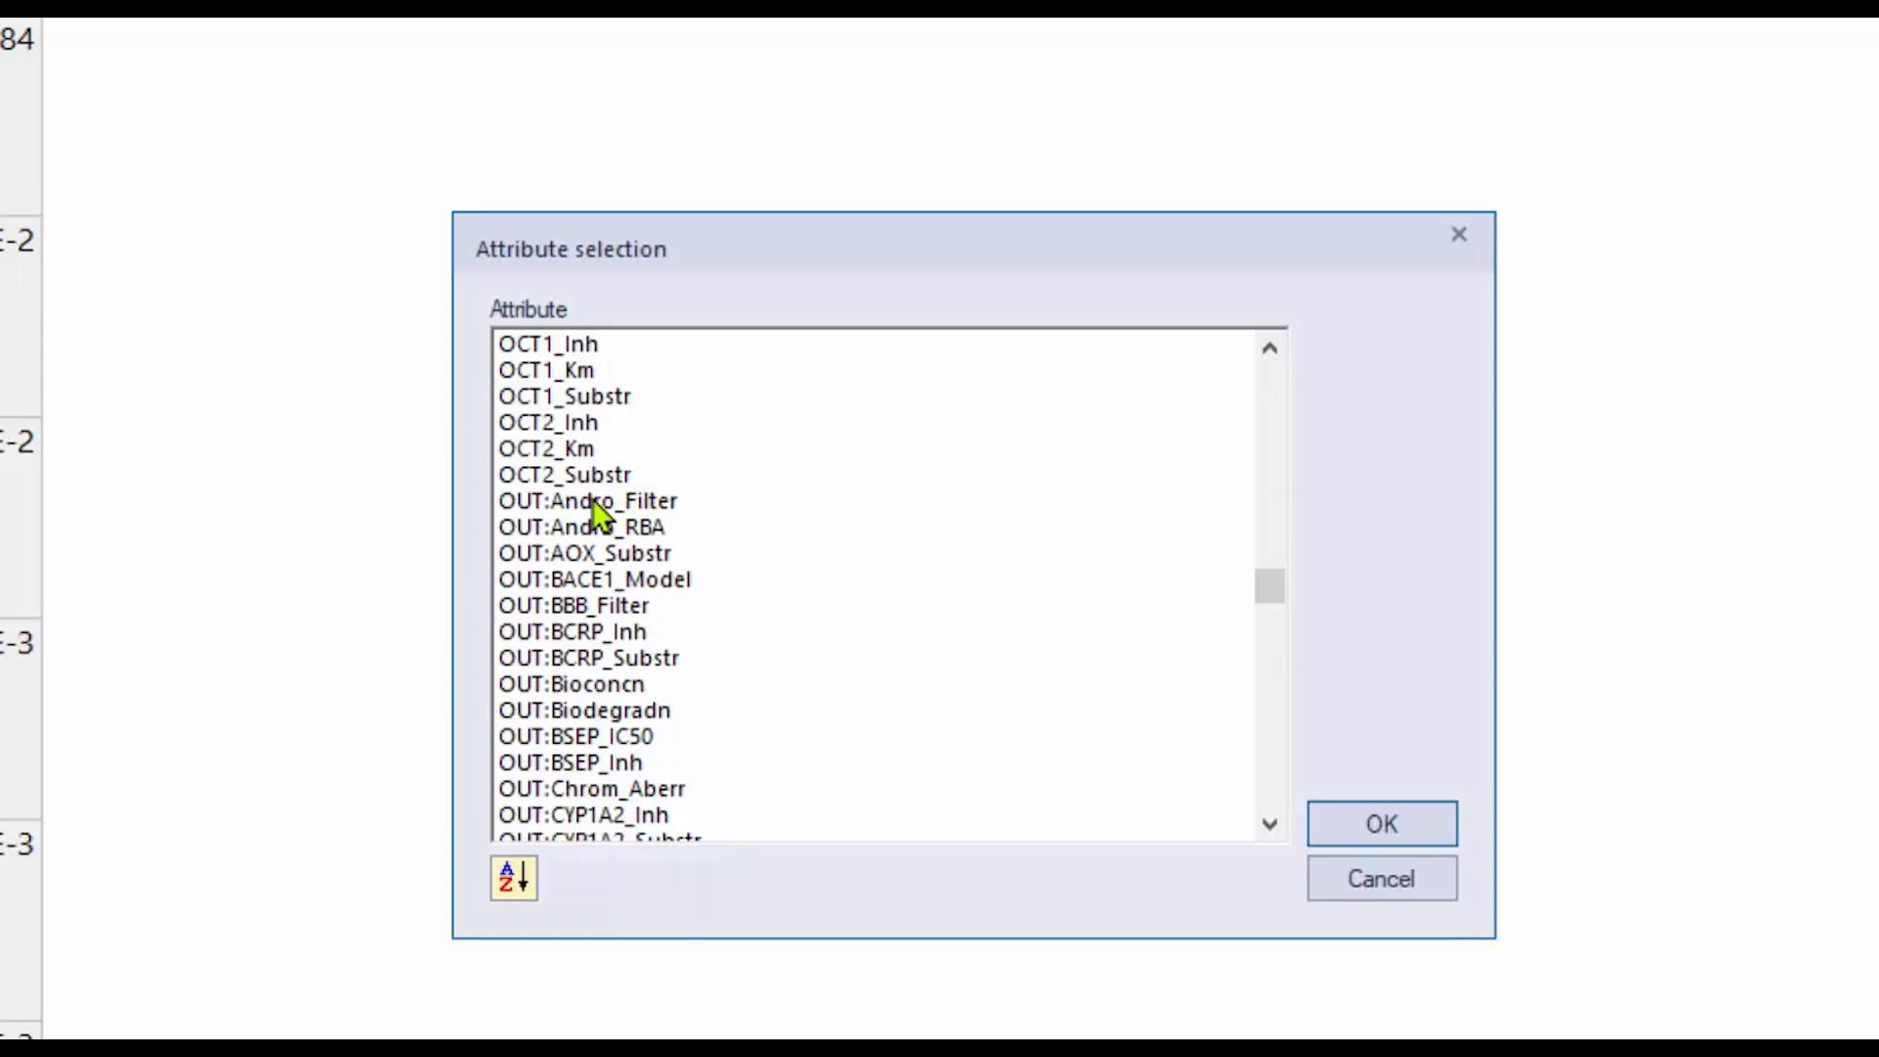
Select the OUT:S+Sw attribute for display in the column before S+Sw
{"action": "scroll", "coordinate": [834, 585], "scroll_direction": "down", "scroll_amount": 3}
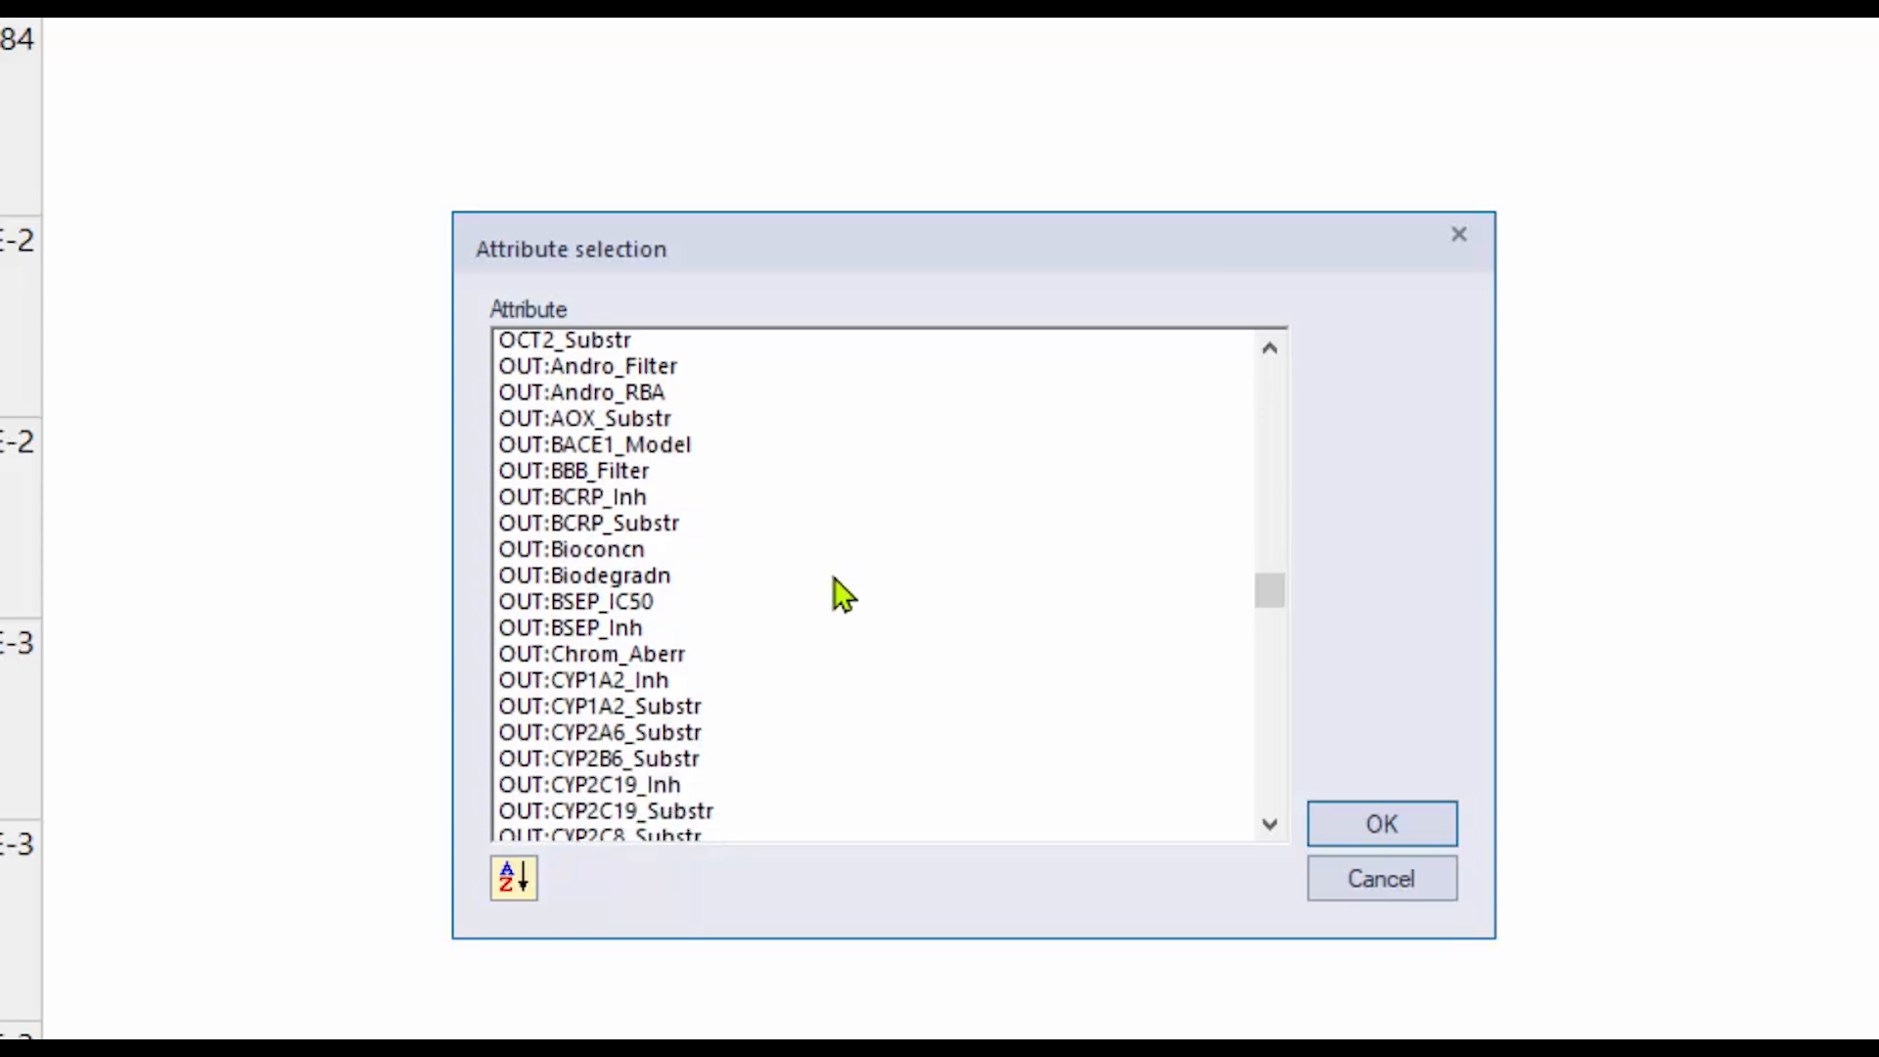
{"action": "scroll", "coordinate": [834, 579], "scroll_direction": "down", "scroll_amount": 15}
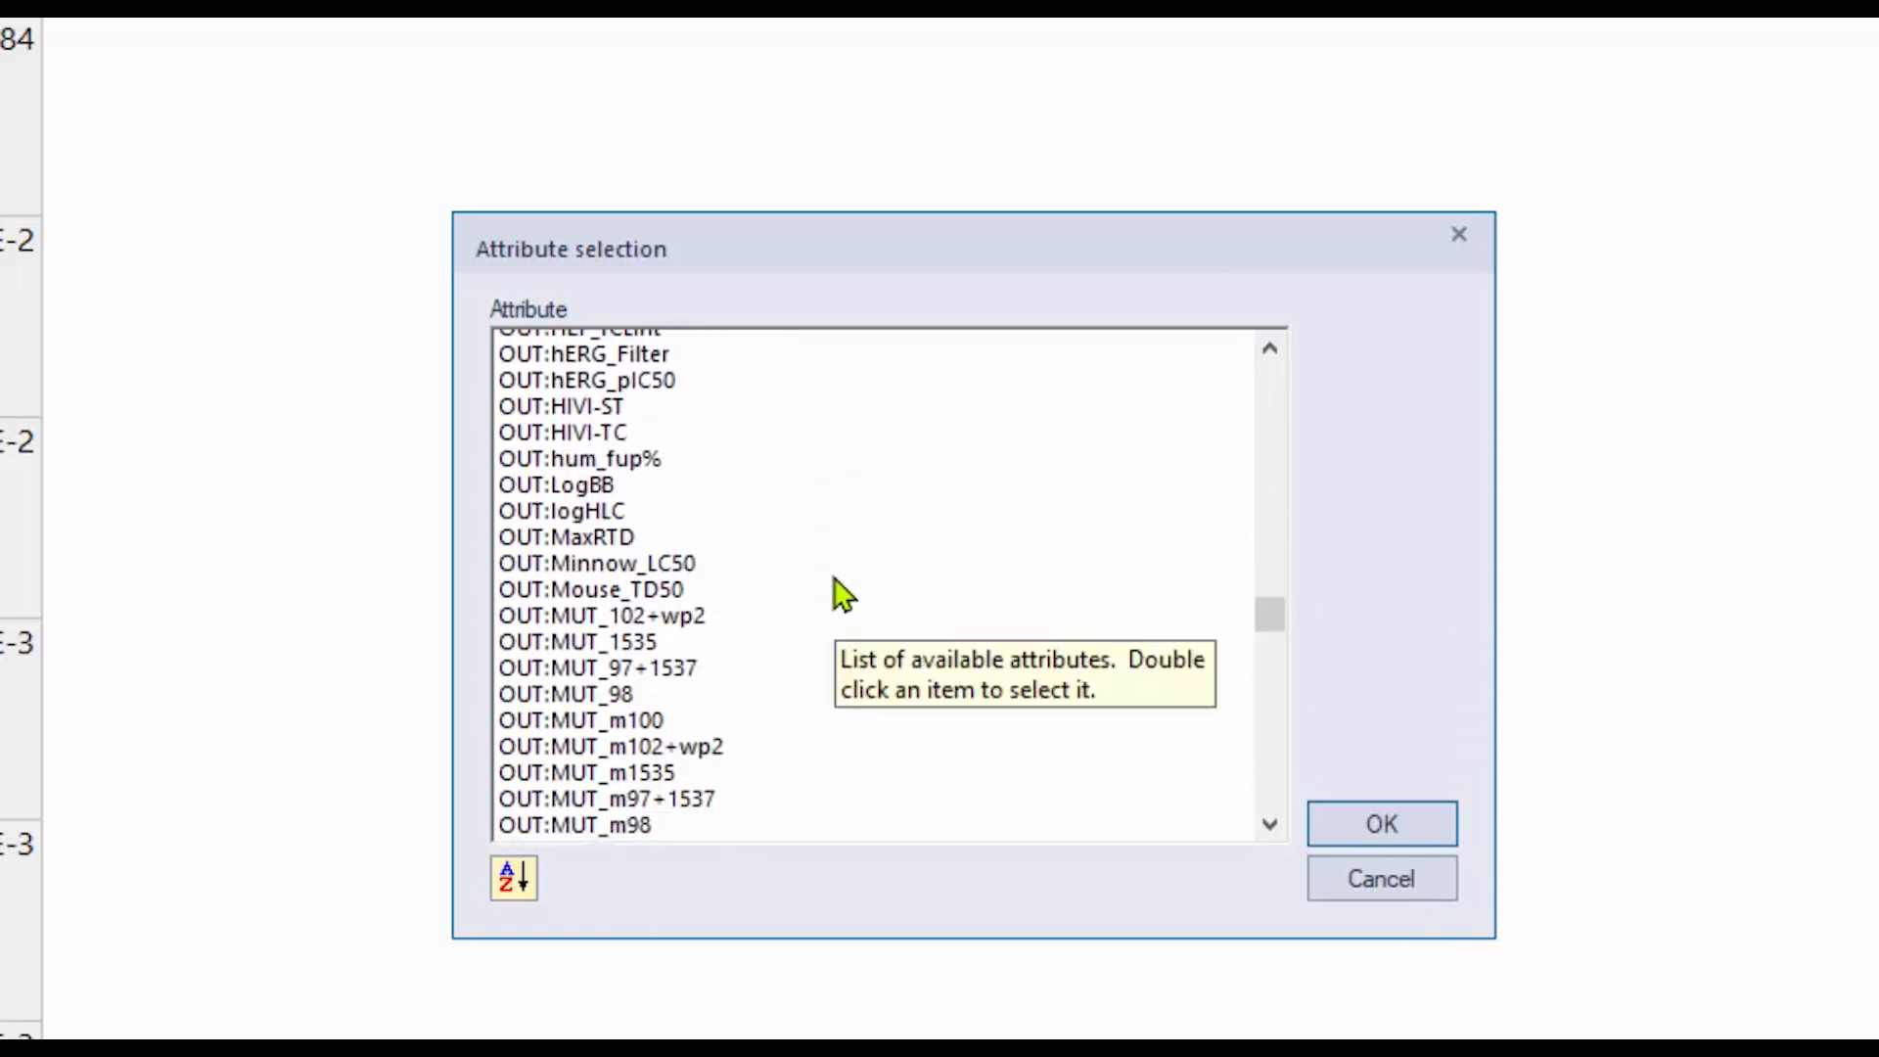
{"action": "scroll", "coordinate": [842, 594], "scroll_direction": "down", "scroll_amount": 5}
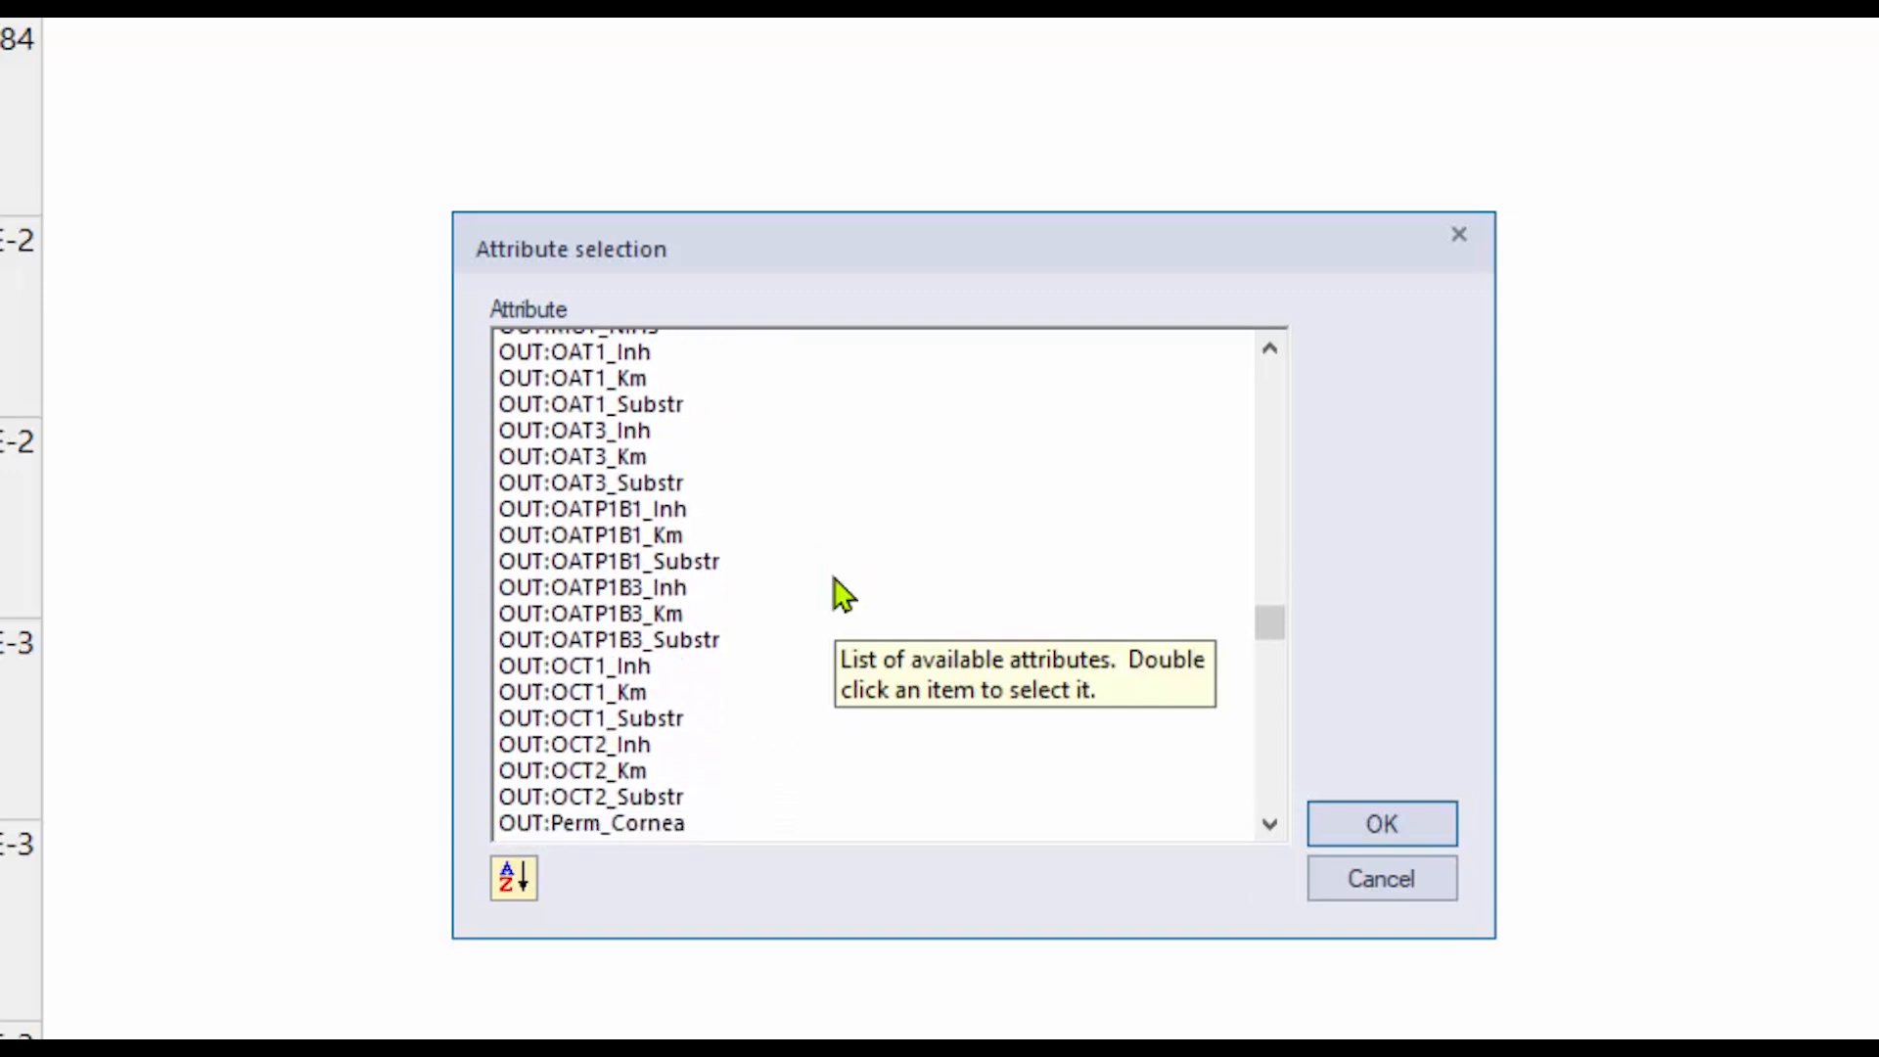
{"action": "scroll", "coordinate": [841, 594], "scroll_direction": "down", "scroll_amount": 5}
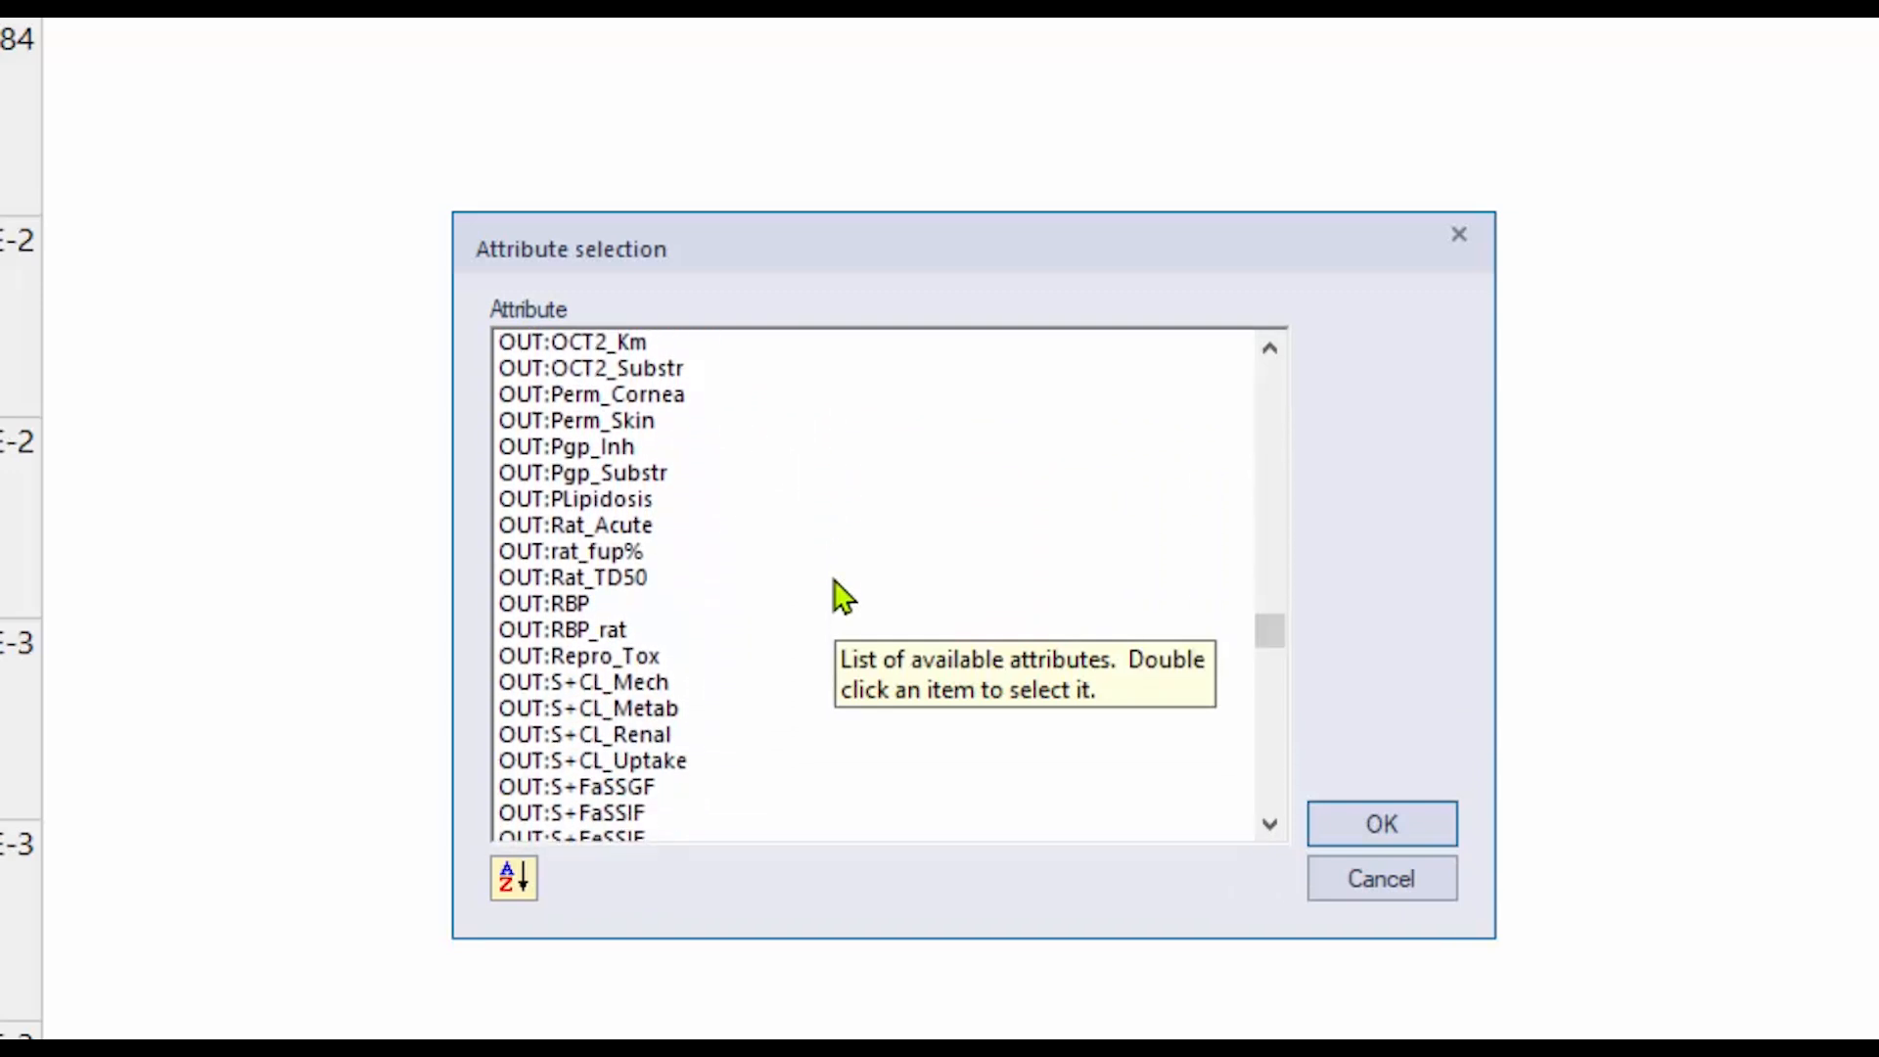
{"action": "scroll", "coordinate": [836, 597], "scroll_direction": "down", "scroll_amount": 4}
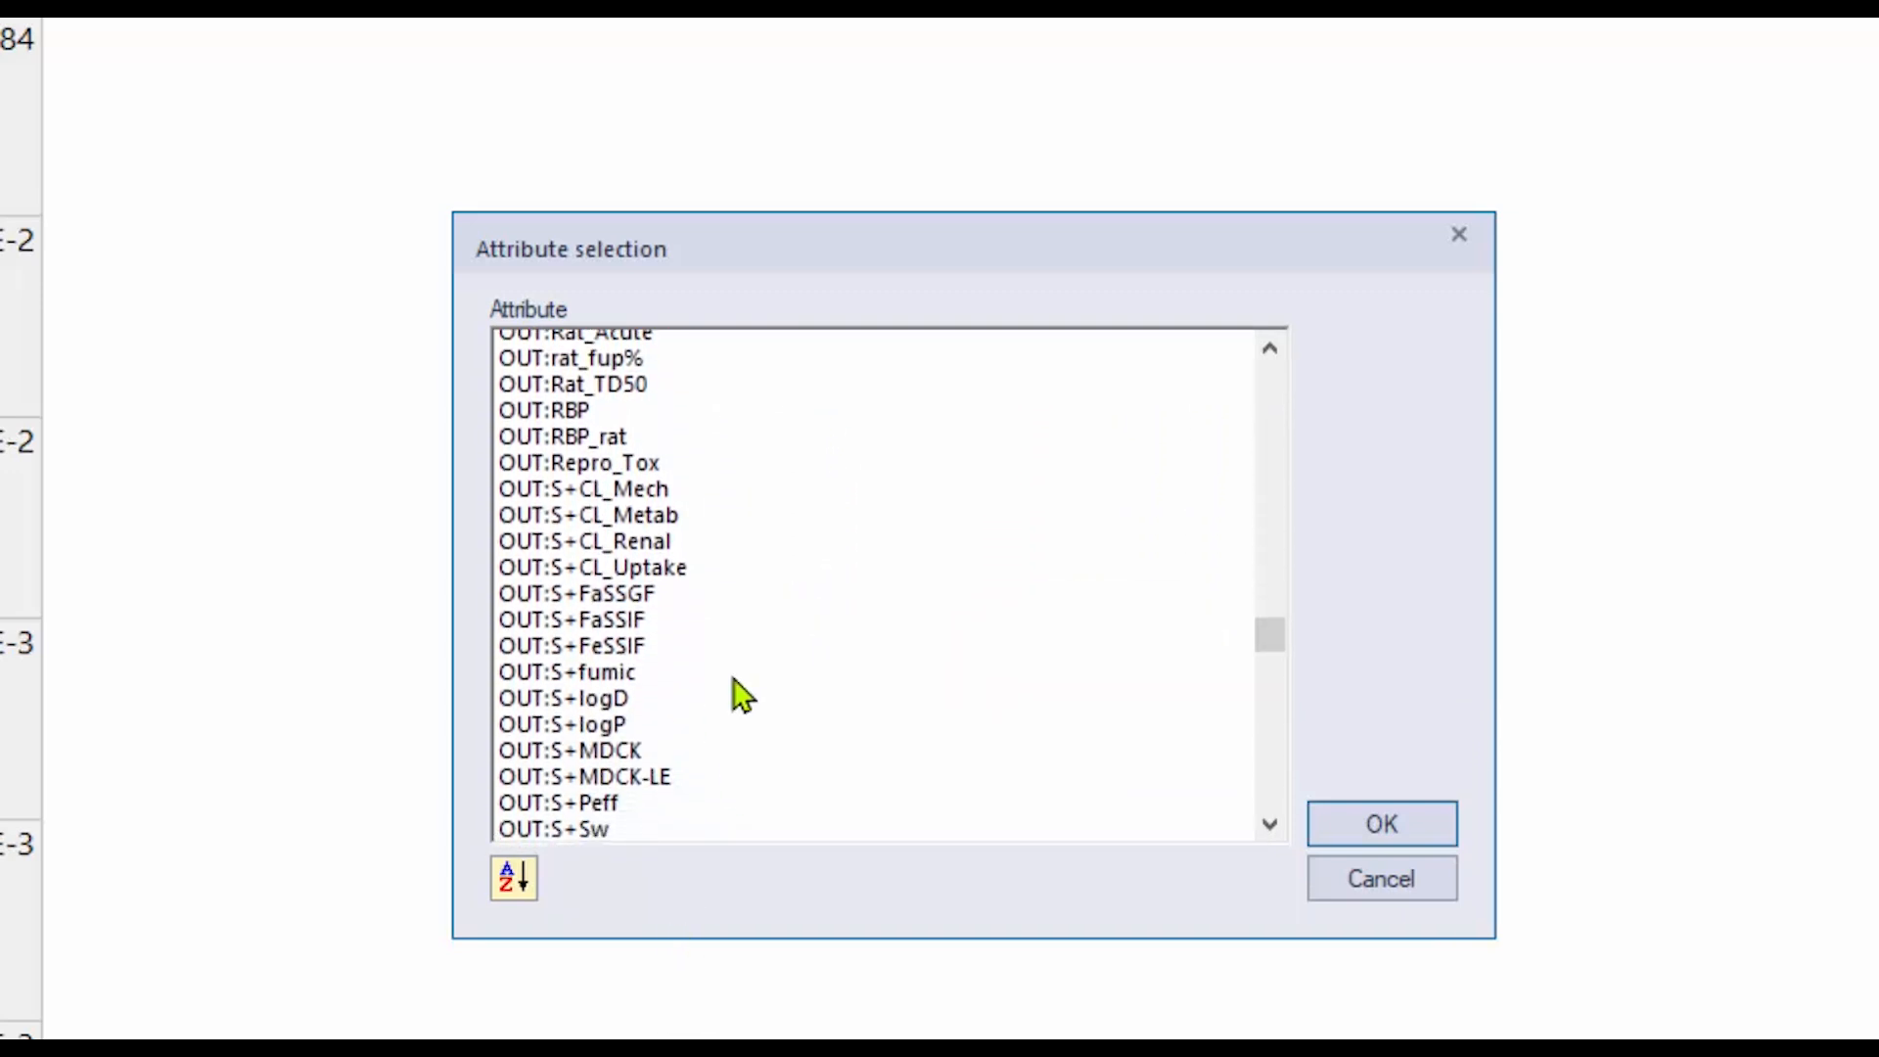
{"action": "left_click", "coordinate": [558, 684]}
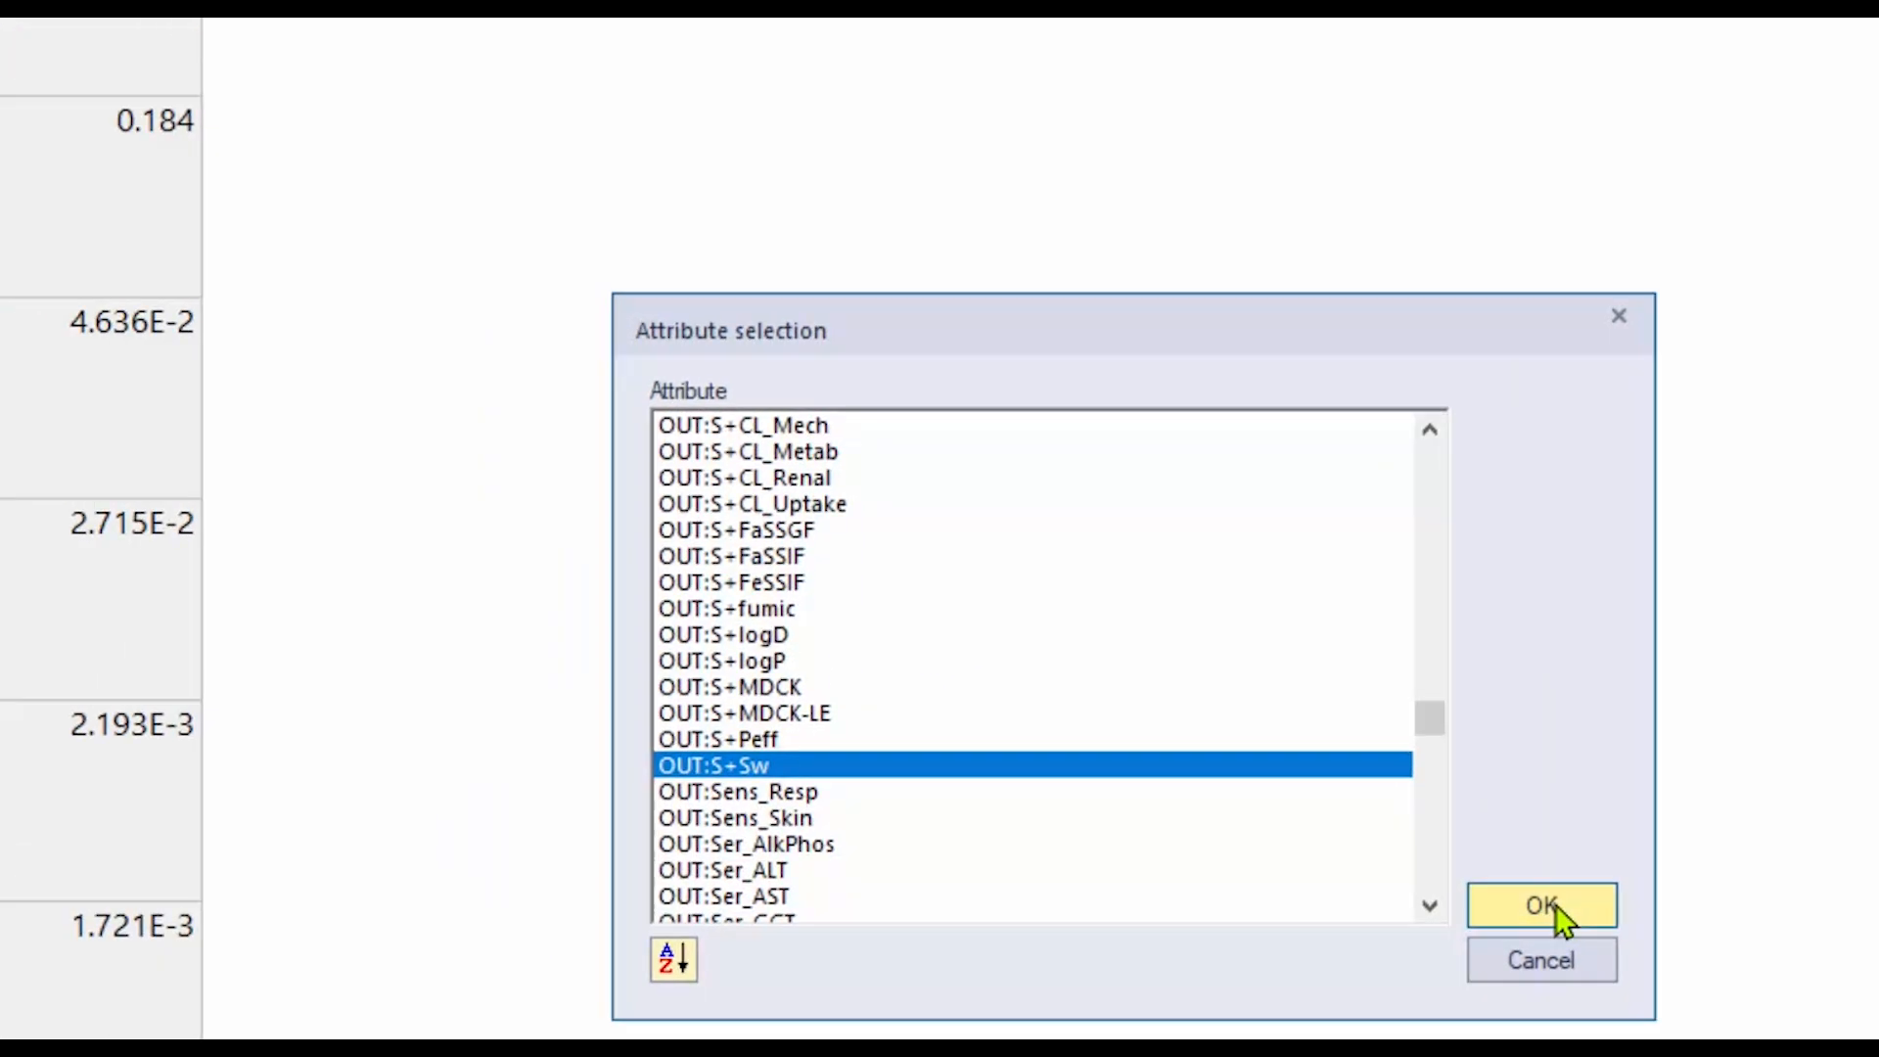
{"action": "left_click", "coordinate": [1384, 826]}
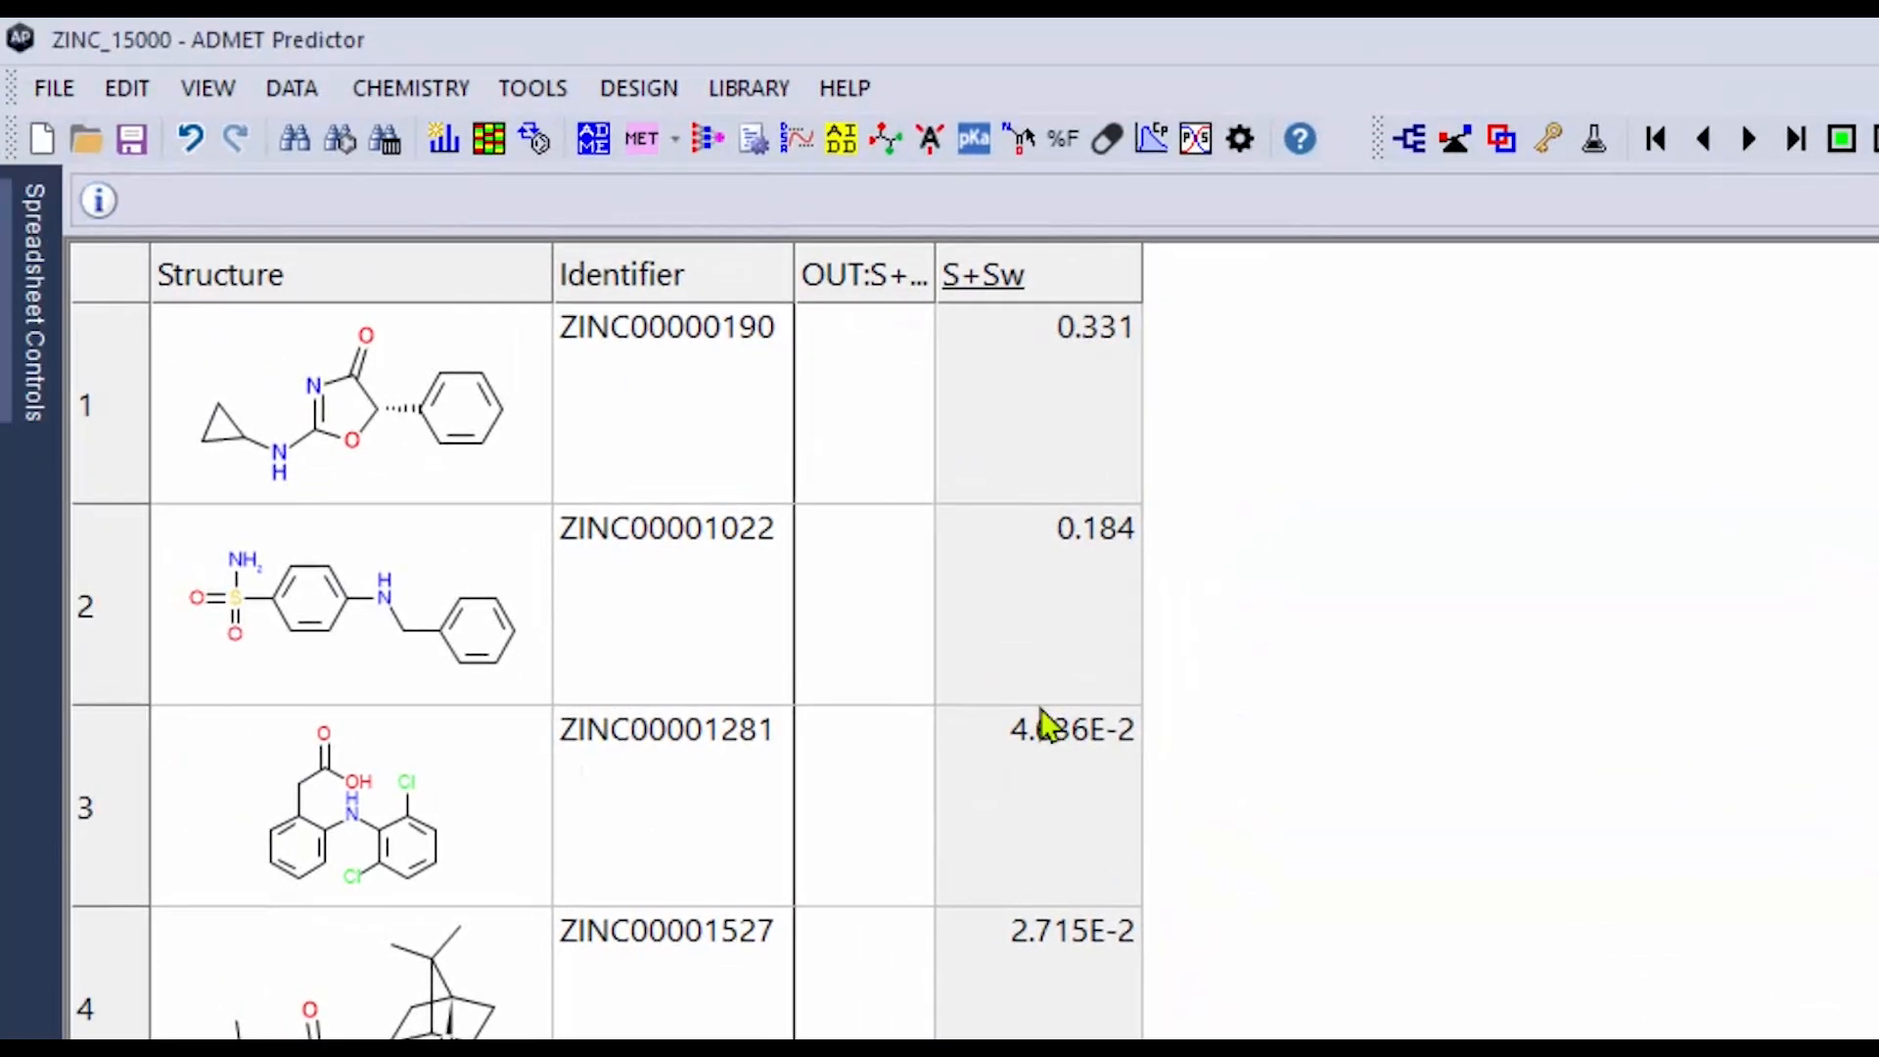
Widen the OUT:S+Sw column to fit its full name and sort the compounds so its out-of-scope predictions come first
{"action": "left_click_drag", "start_coordinate": [935, 259], "coordinate": [1041, 247]}
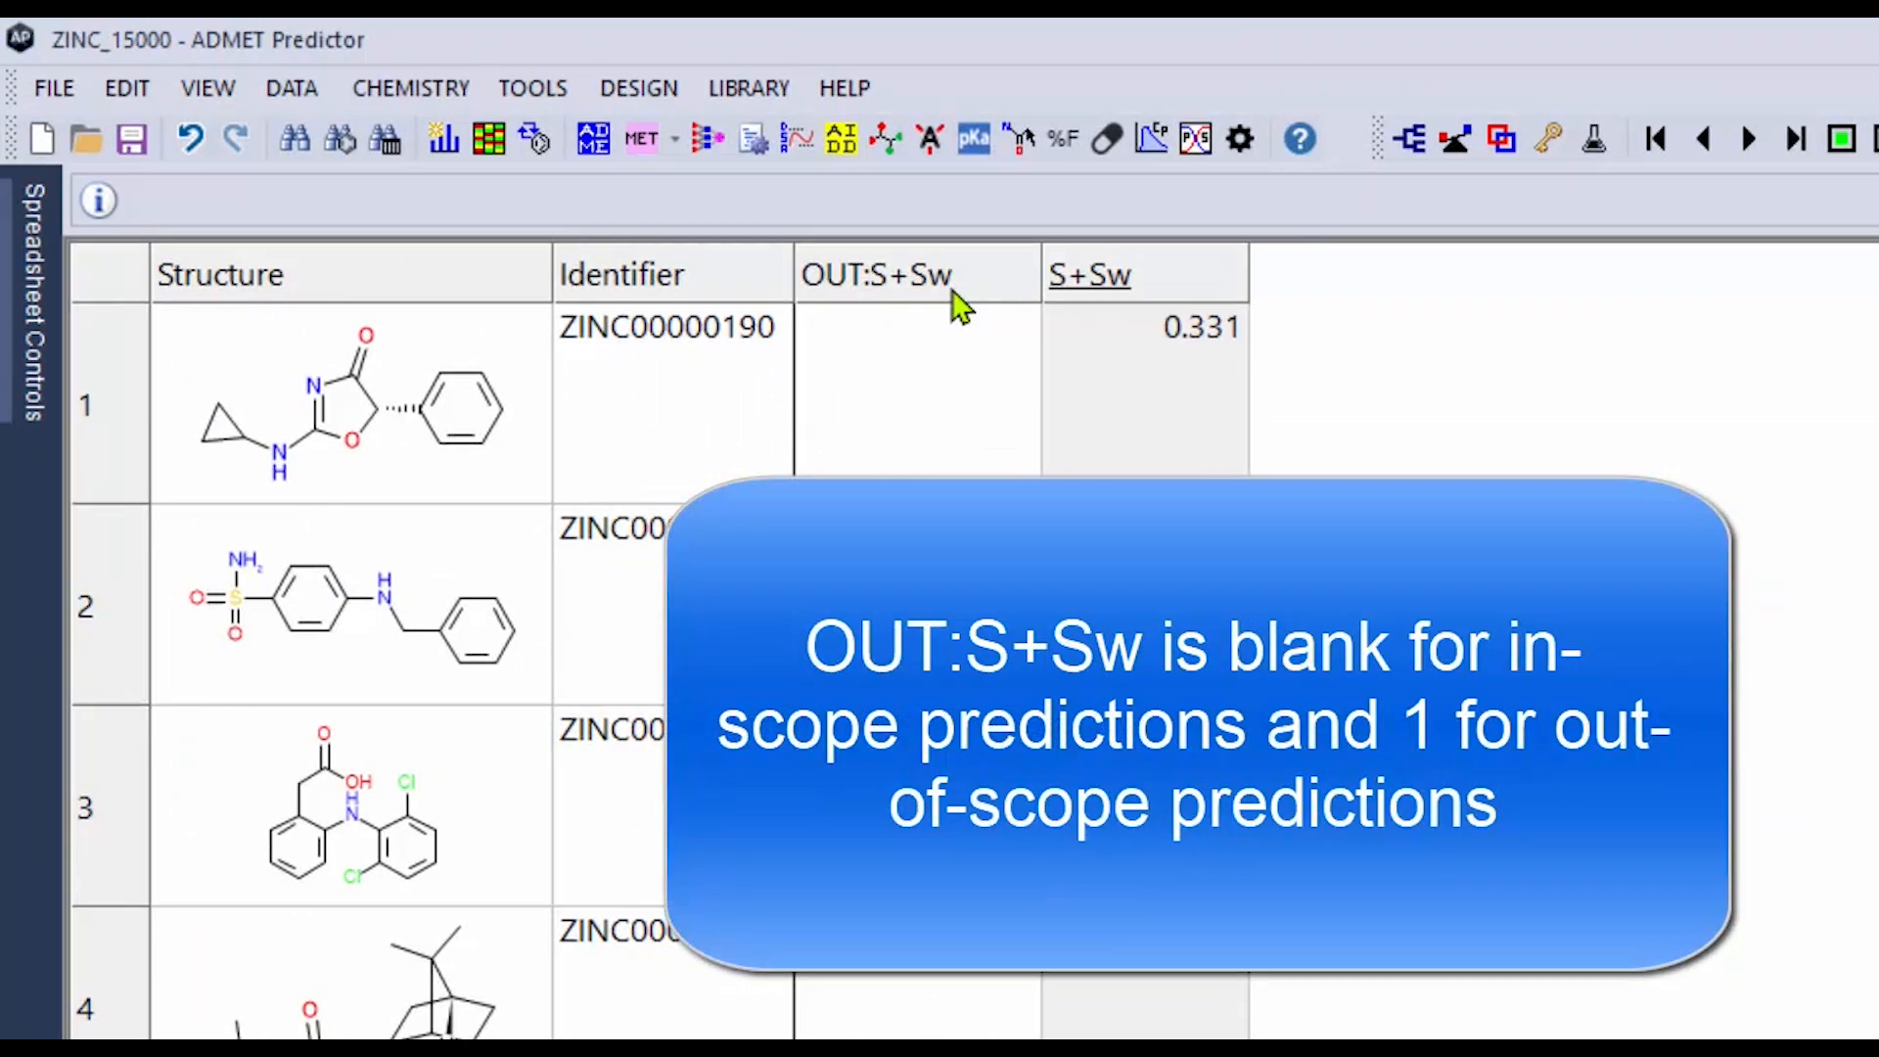
{"action": "left_click", "coordinate": [955, 292]}
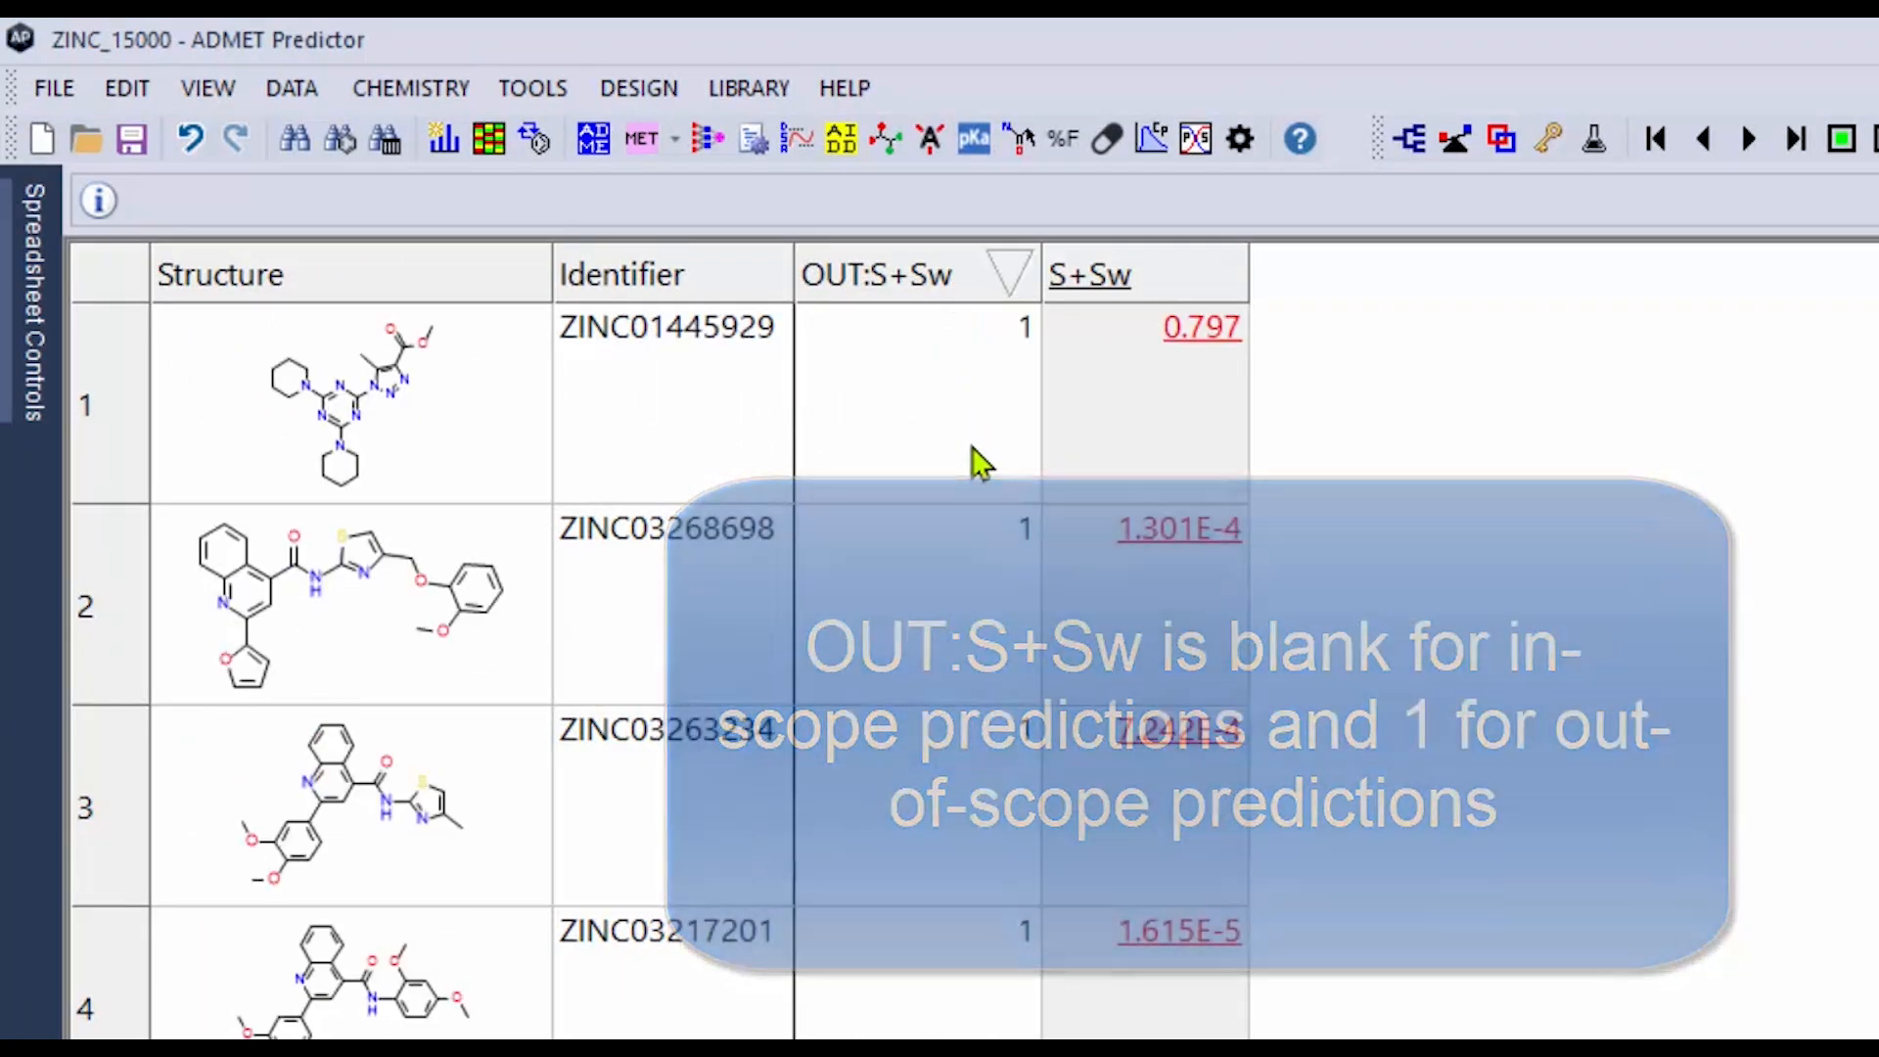
{"action": "scroll", "coordinate": [880, 685], "scroll_direction": "down", "scroll_amount": 4}
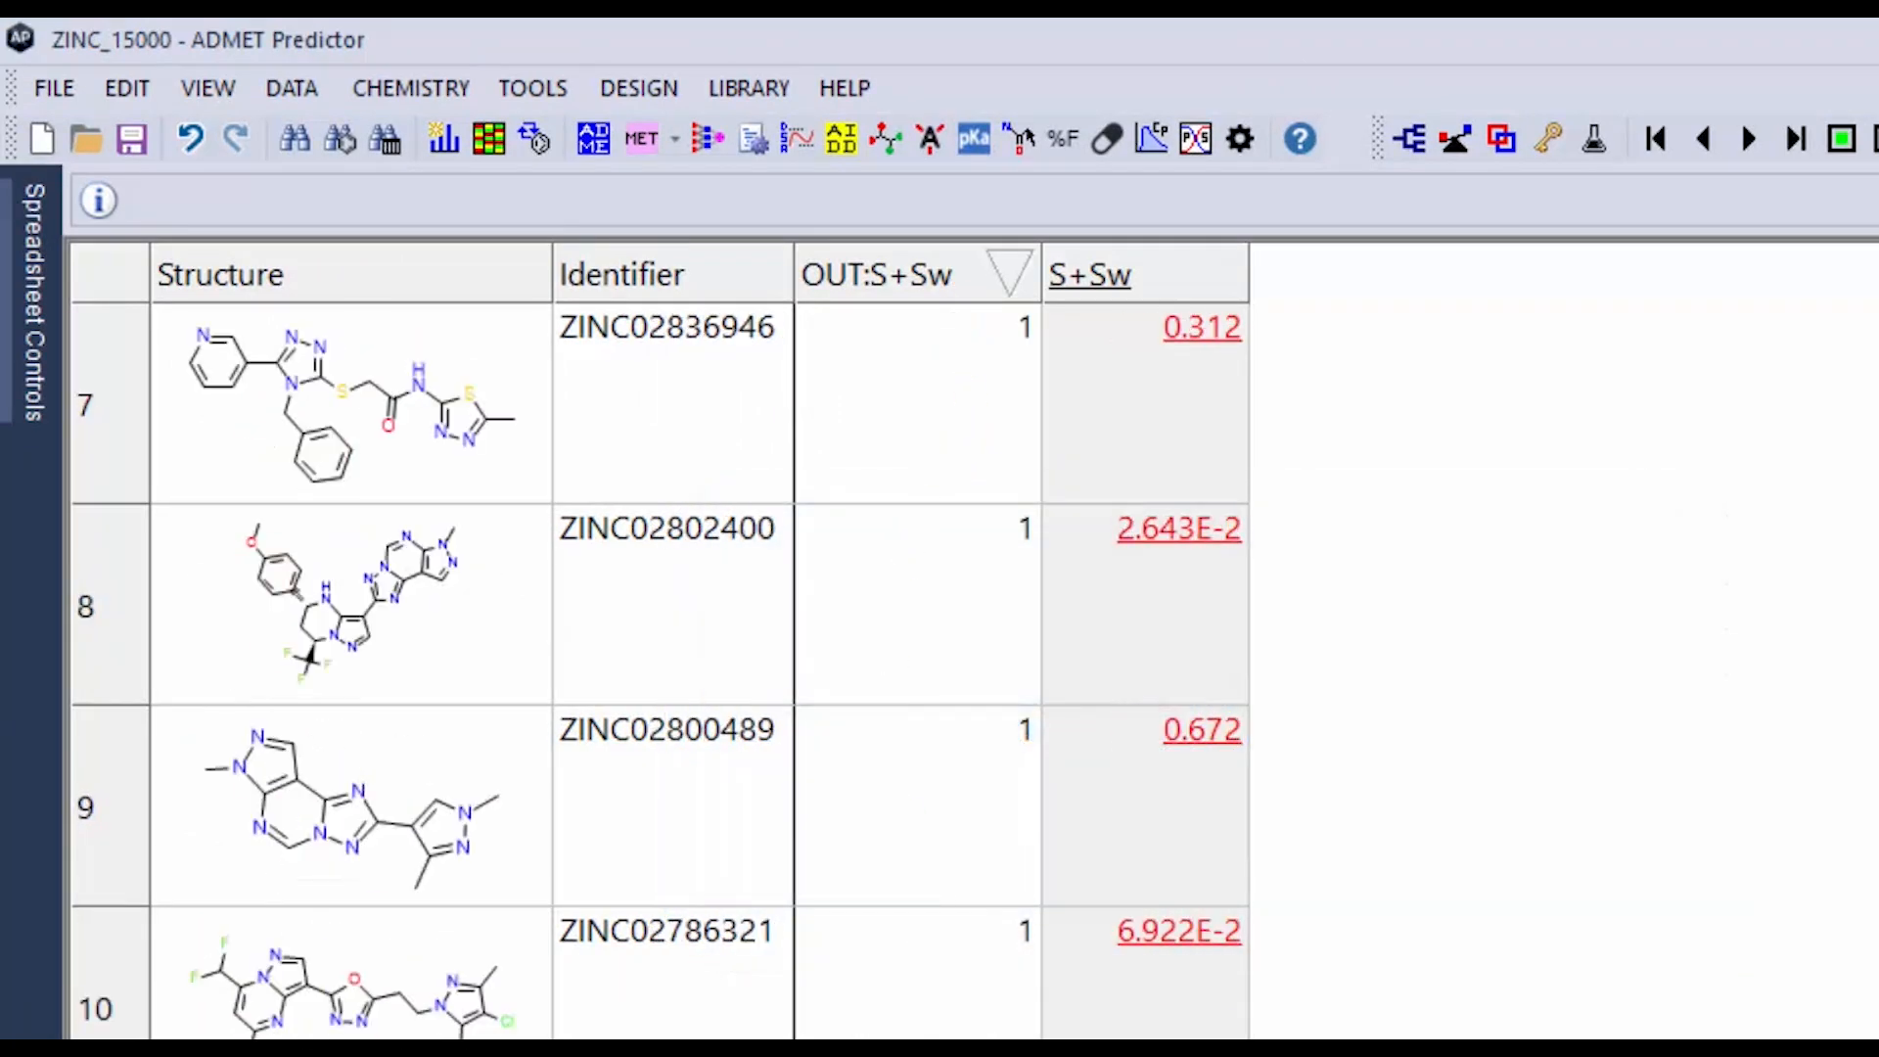
{"action": "scroll", "coordinate": [881, 685], "scroll_direction": "up", "scroll_amount": 4}
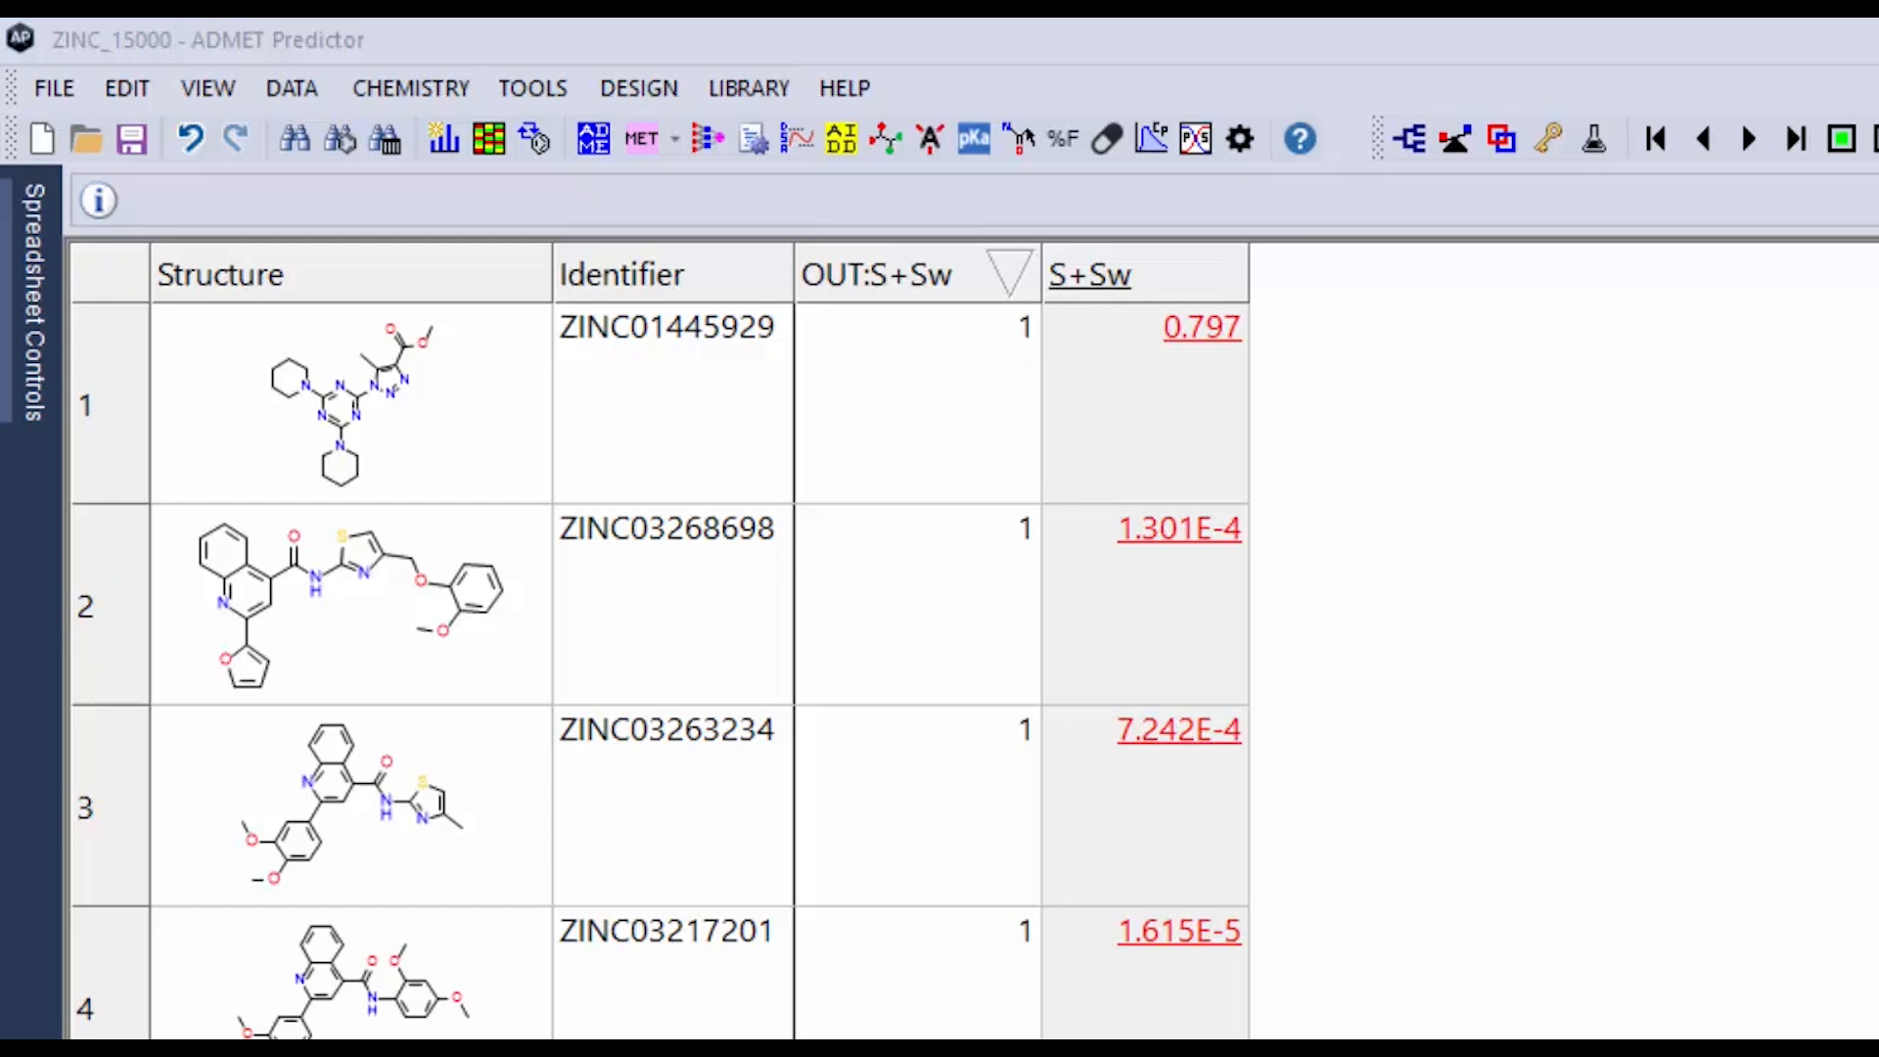
Replace the contents of the S+Sw column with the S+logP compound attribute
{"action": "right_click", "coordinate": [1167, 270]}
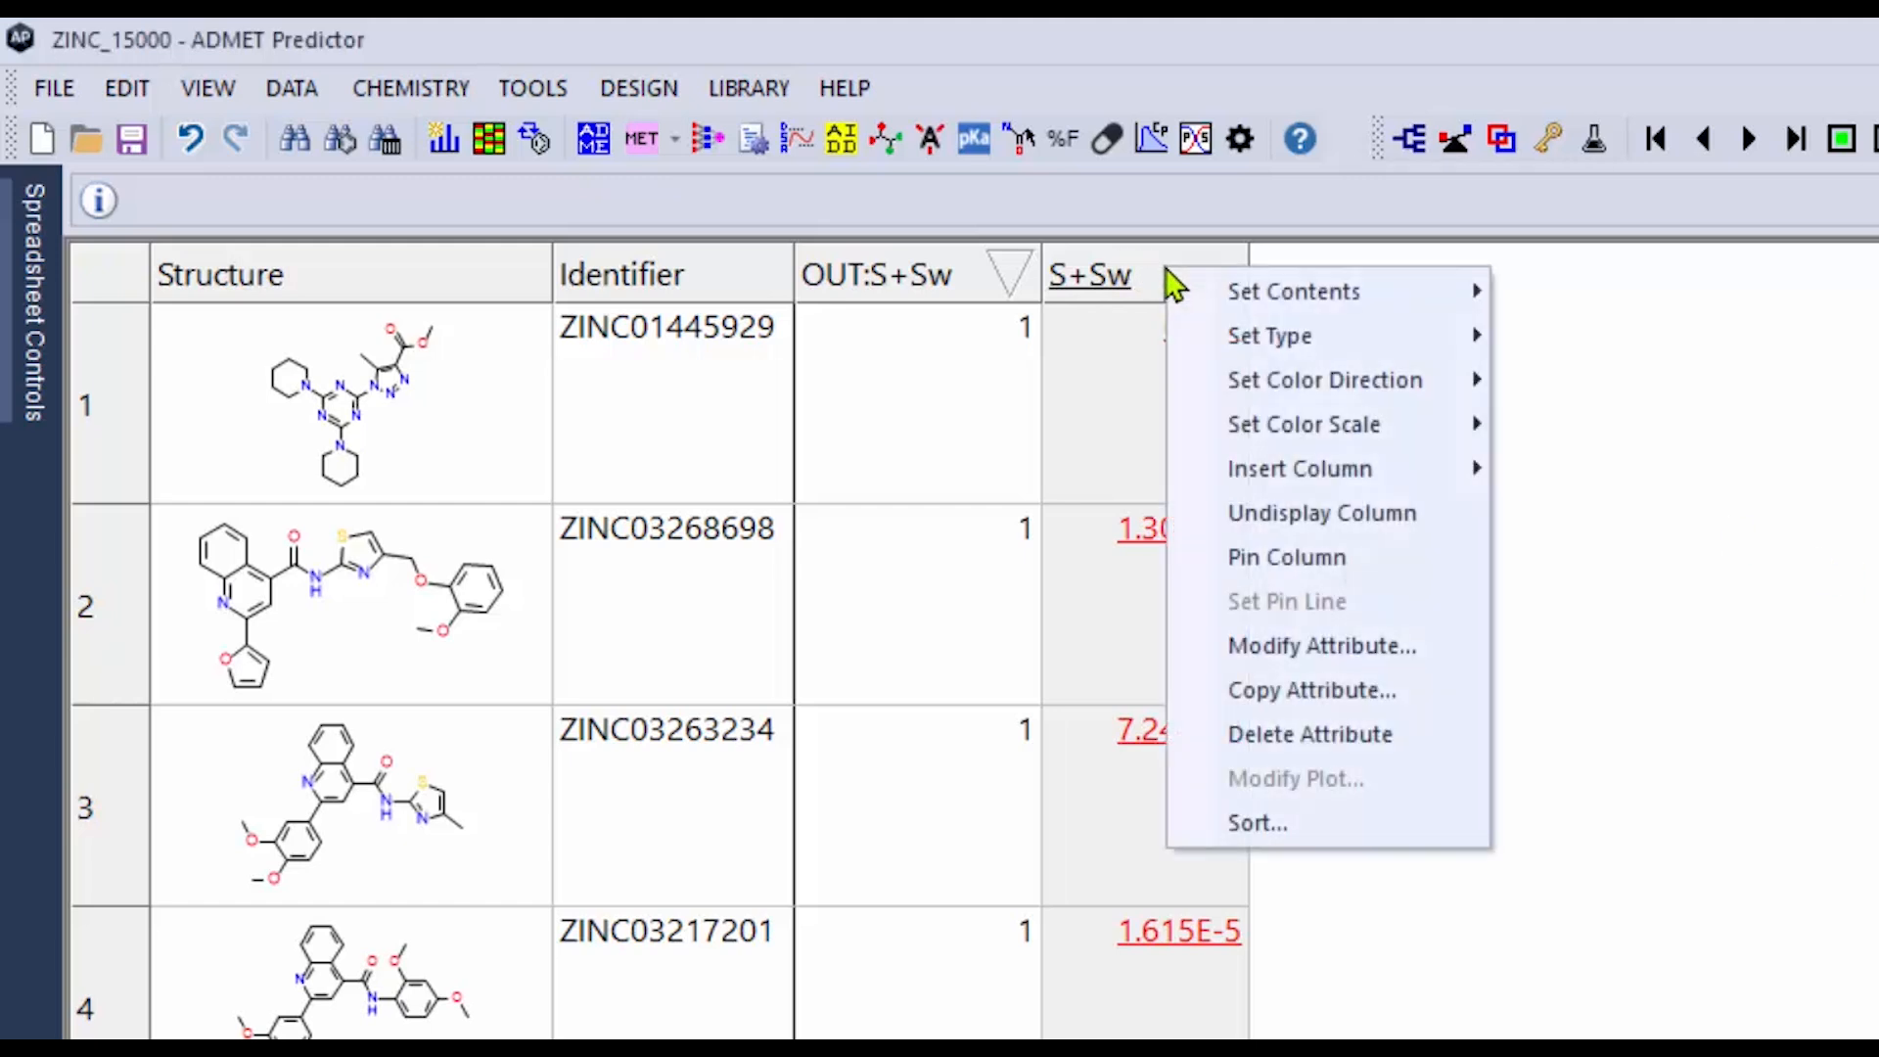
{"action": "mouse_move", "coordinate": [1272, 307]}
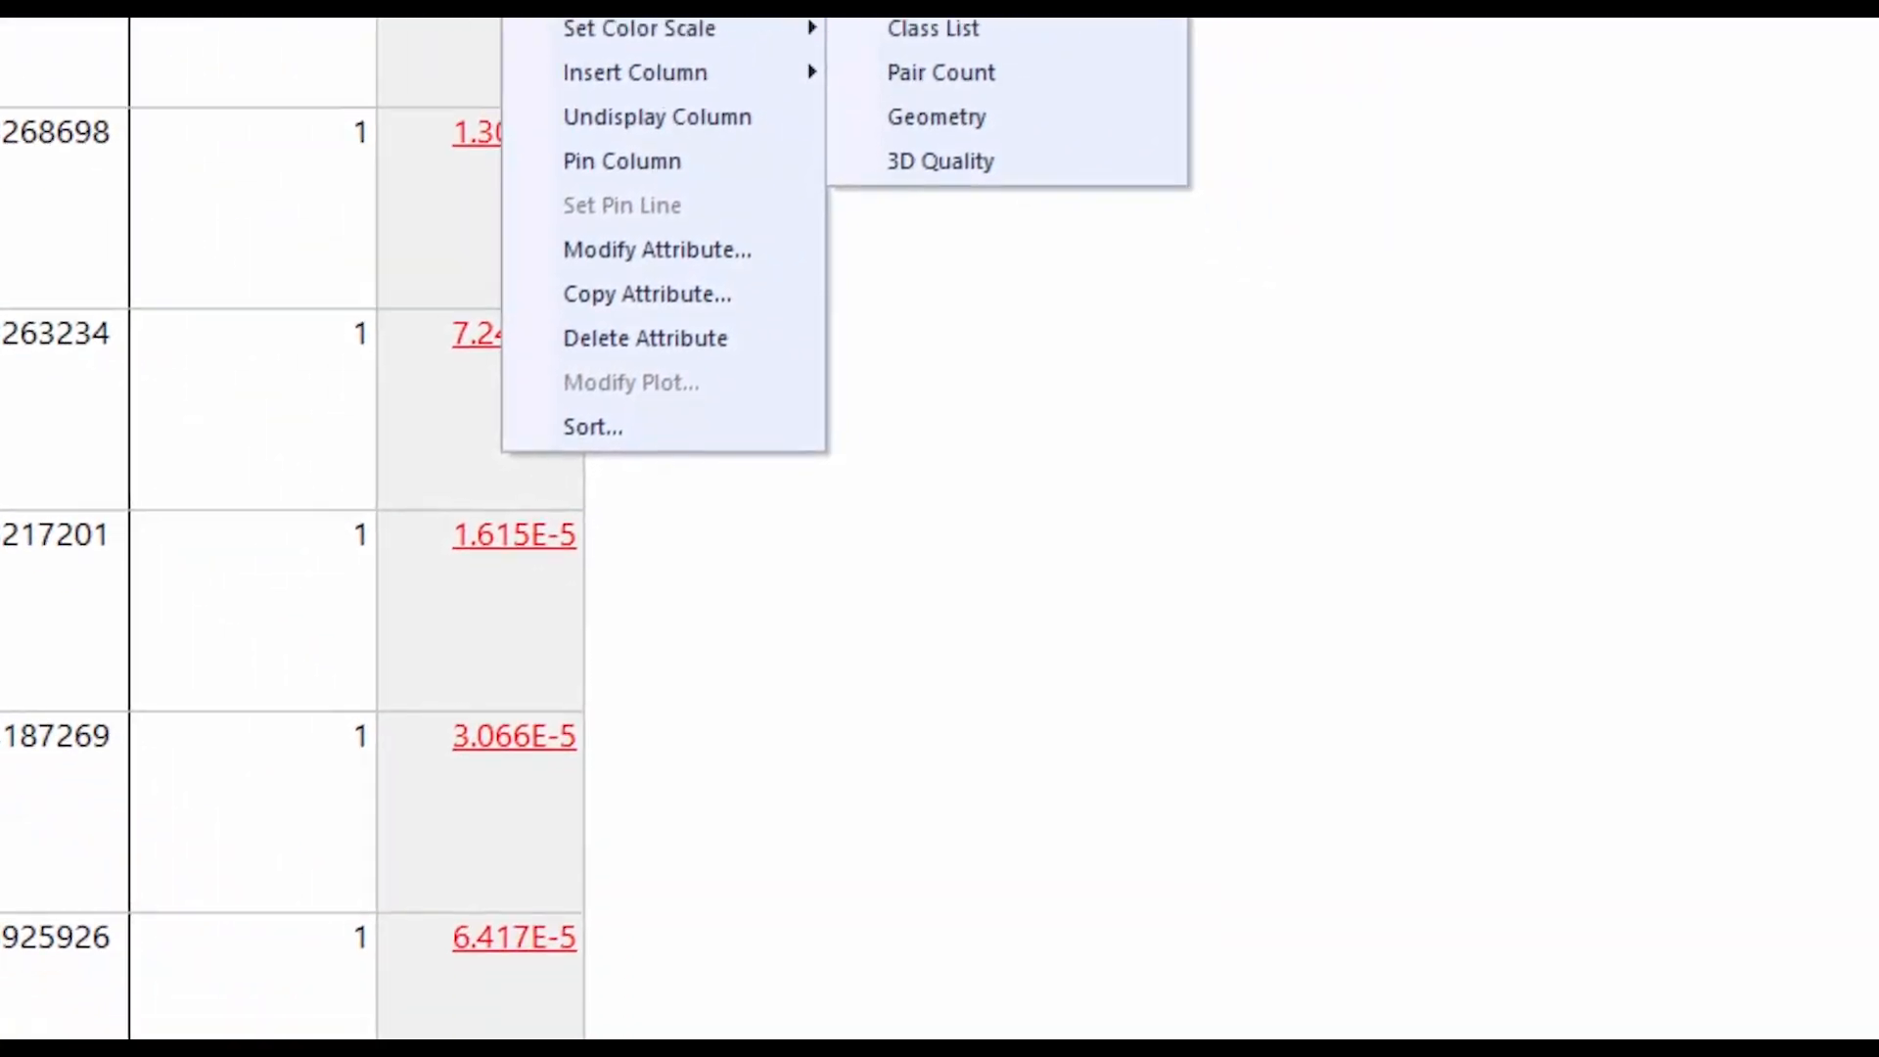
{"action": "left_click", "coordinate": [1556, 291]}
{"action": "left_click", "coordinate": [757, 397]}
{"action": "key", "text": "s"}
{"action": "scroll", "coordinate": [751, 431], "scroll_direction": "down", "scroll_amount": 4}
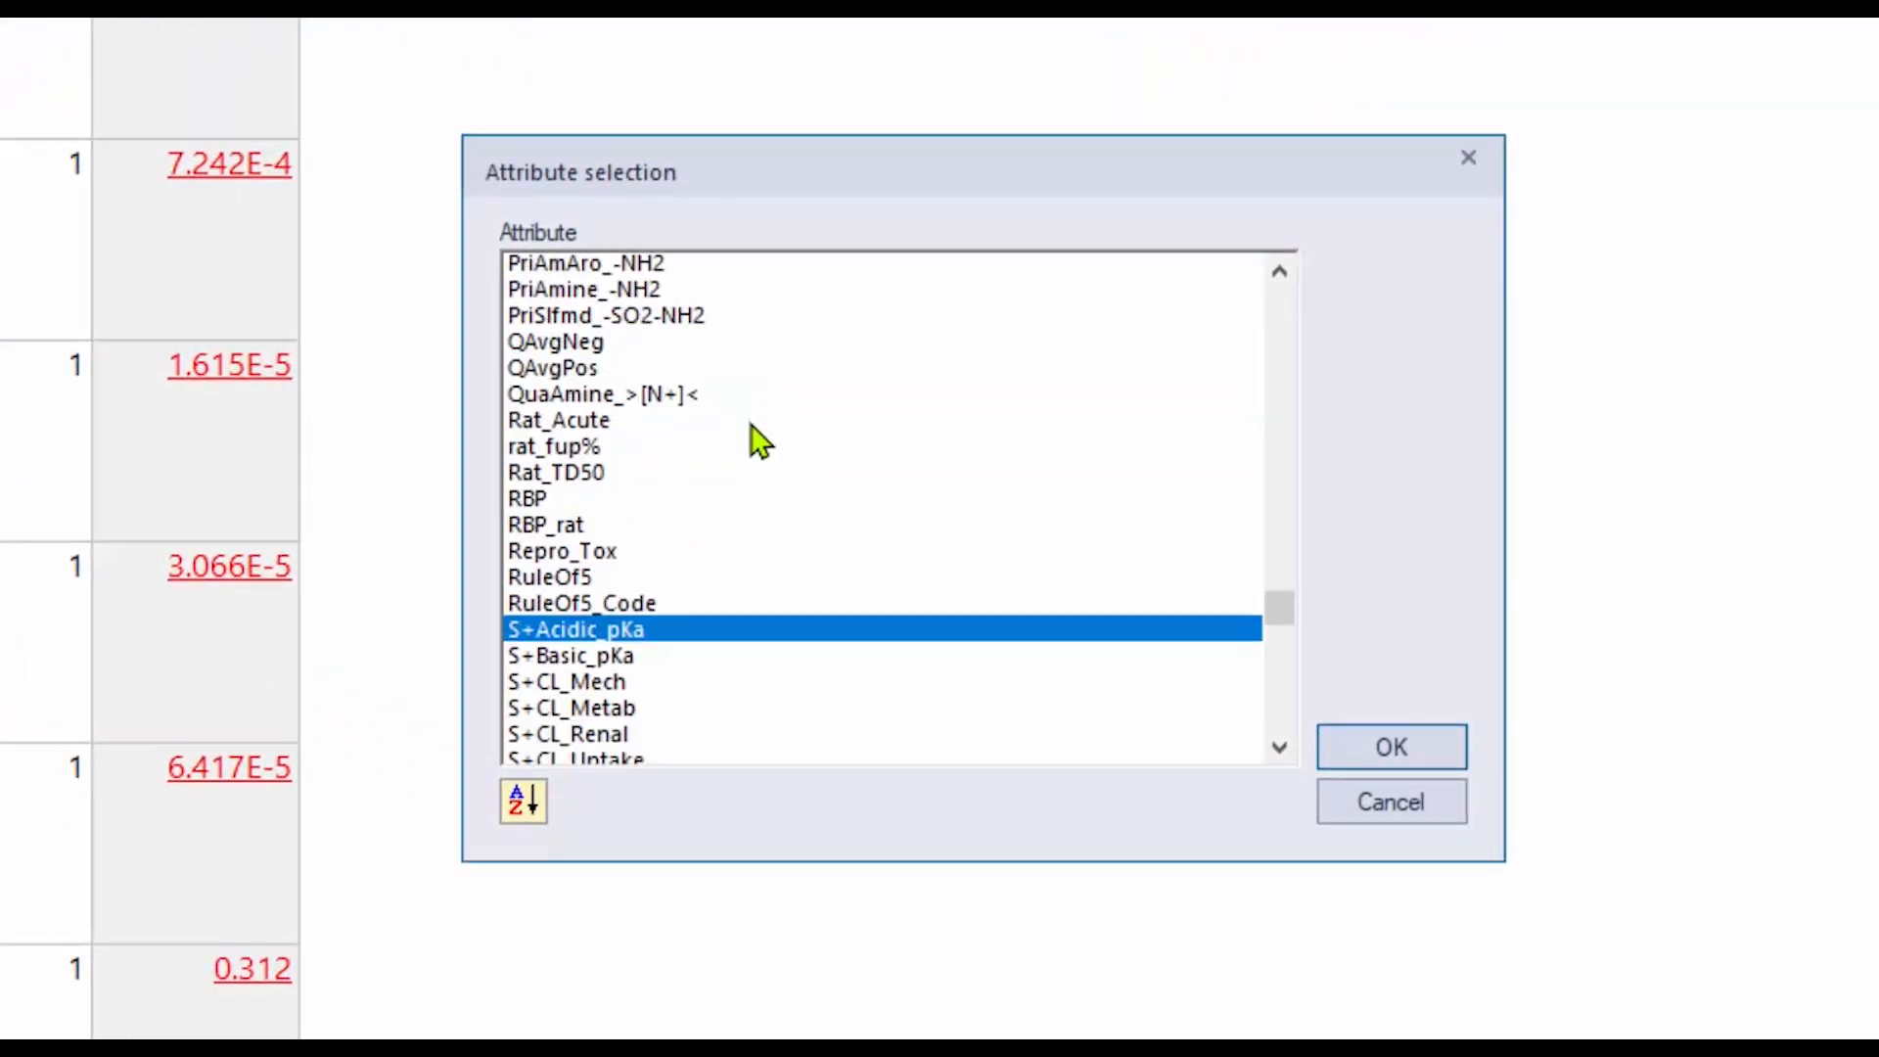
{"action": "scroll", "coordinate": [761, 465], "scroll_direction": "down", "scroll_amount": 6}
{"action": "scroll", "coordinate": [695, 335], "scroll_direction": "up", "scroll_amount": 2}
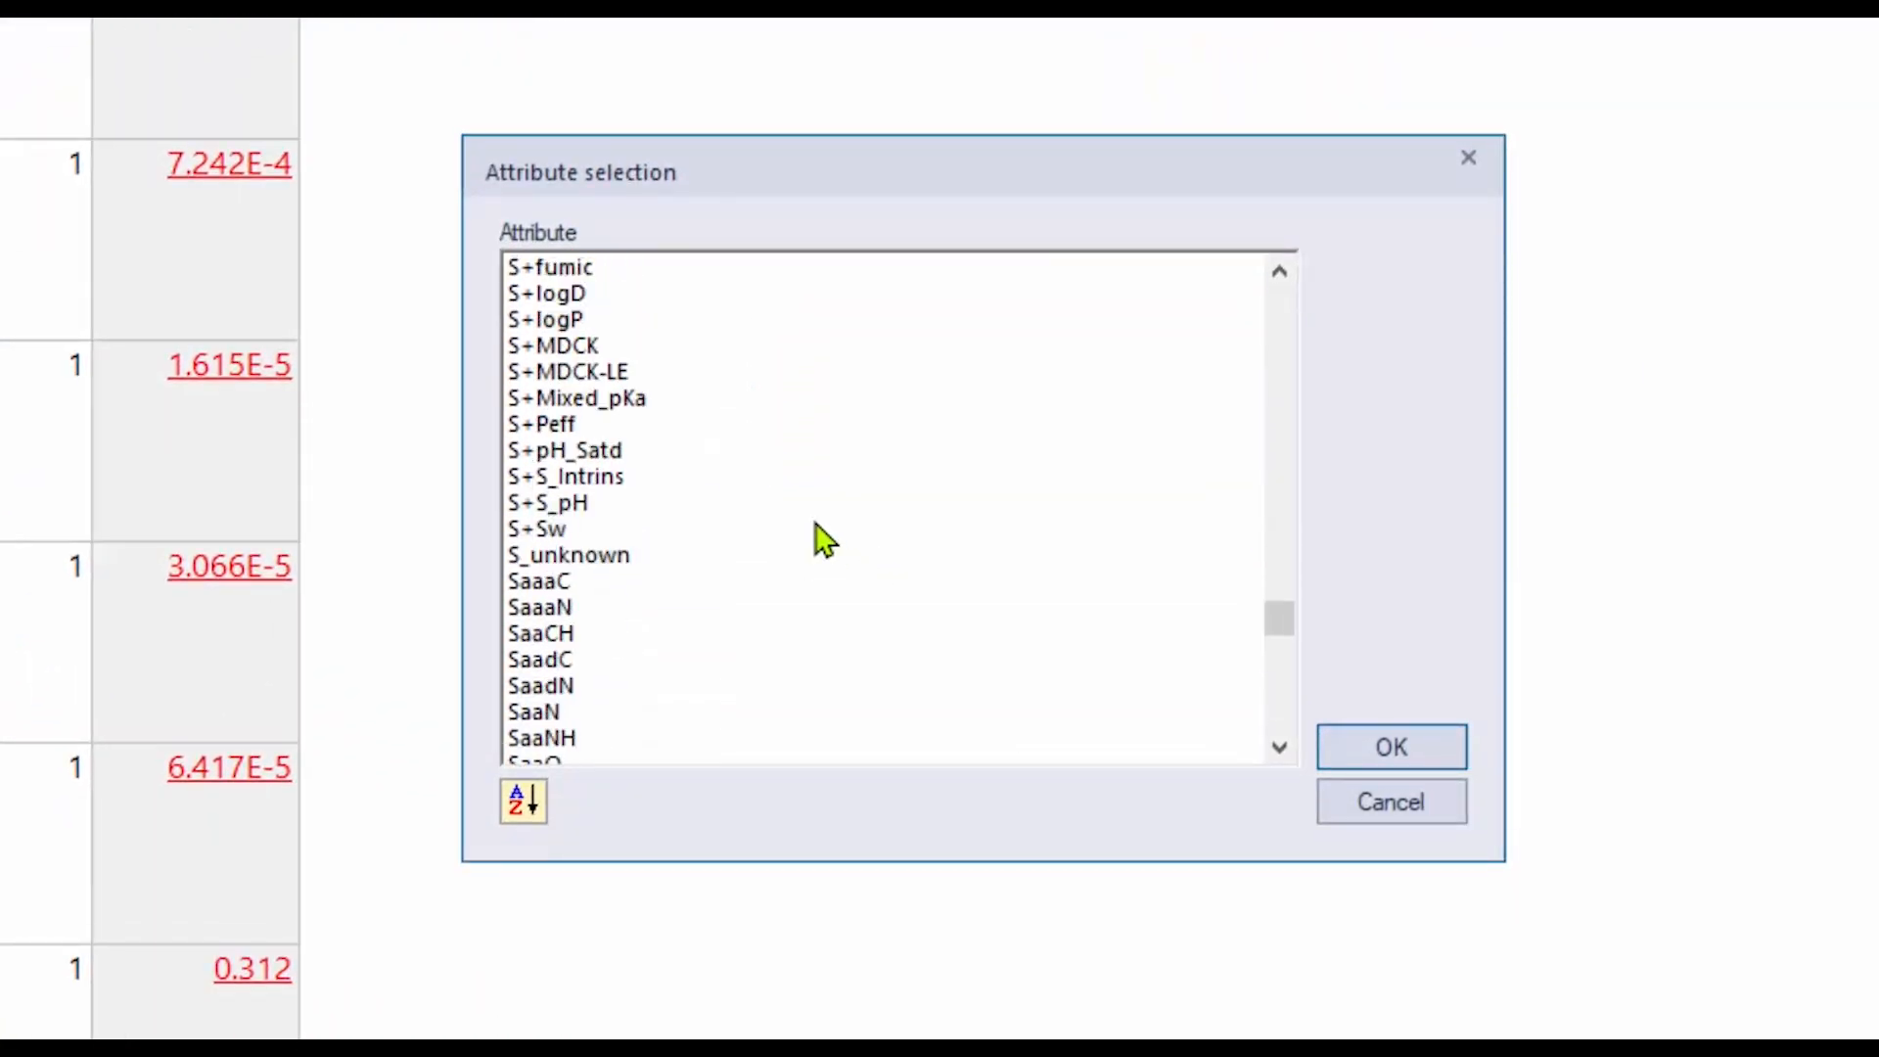
{"action": "double_click", "coordinate": [583, 398]}
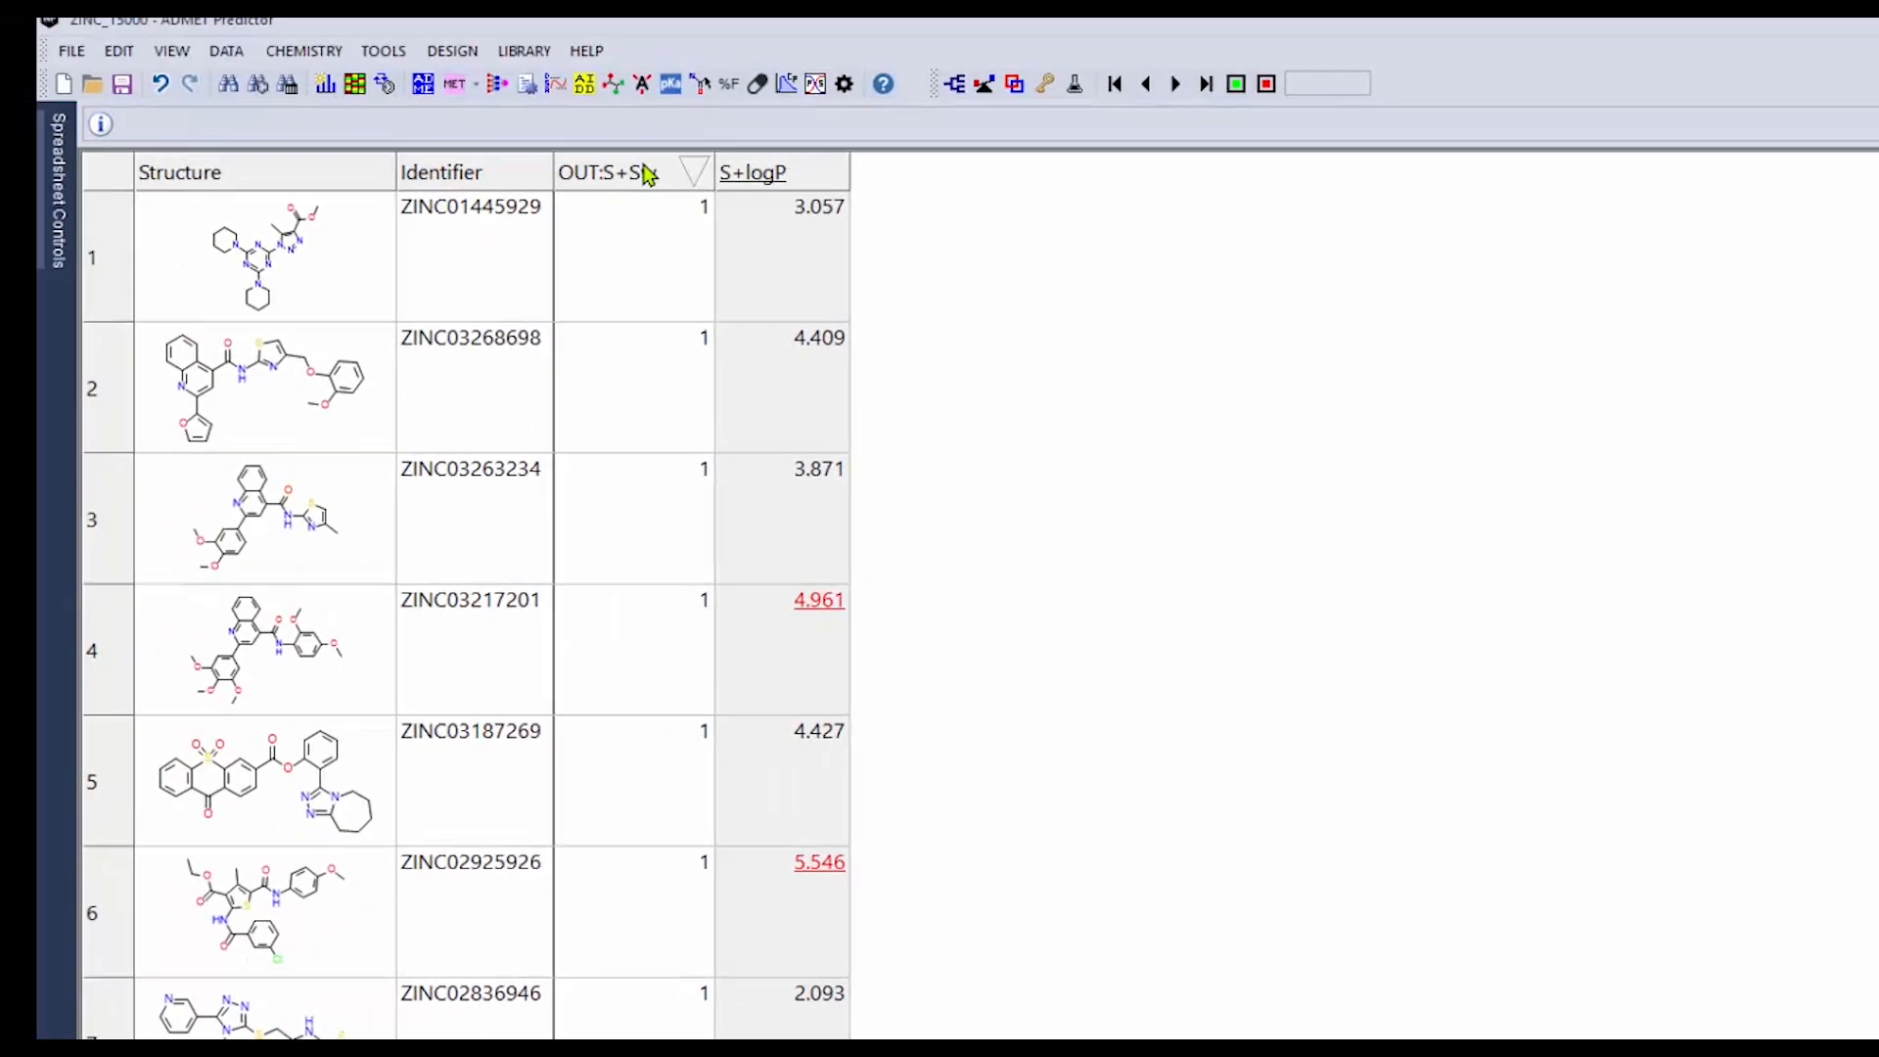
Insert a compound attribute column showing OUT:S+logP before the OUT:S+Sw column
{"action": "right_click", "coordinate": [492, 67]}
{"action": "mouse_move", "coordinate": [534, 206]}
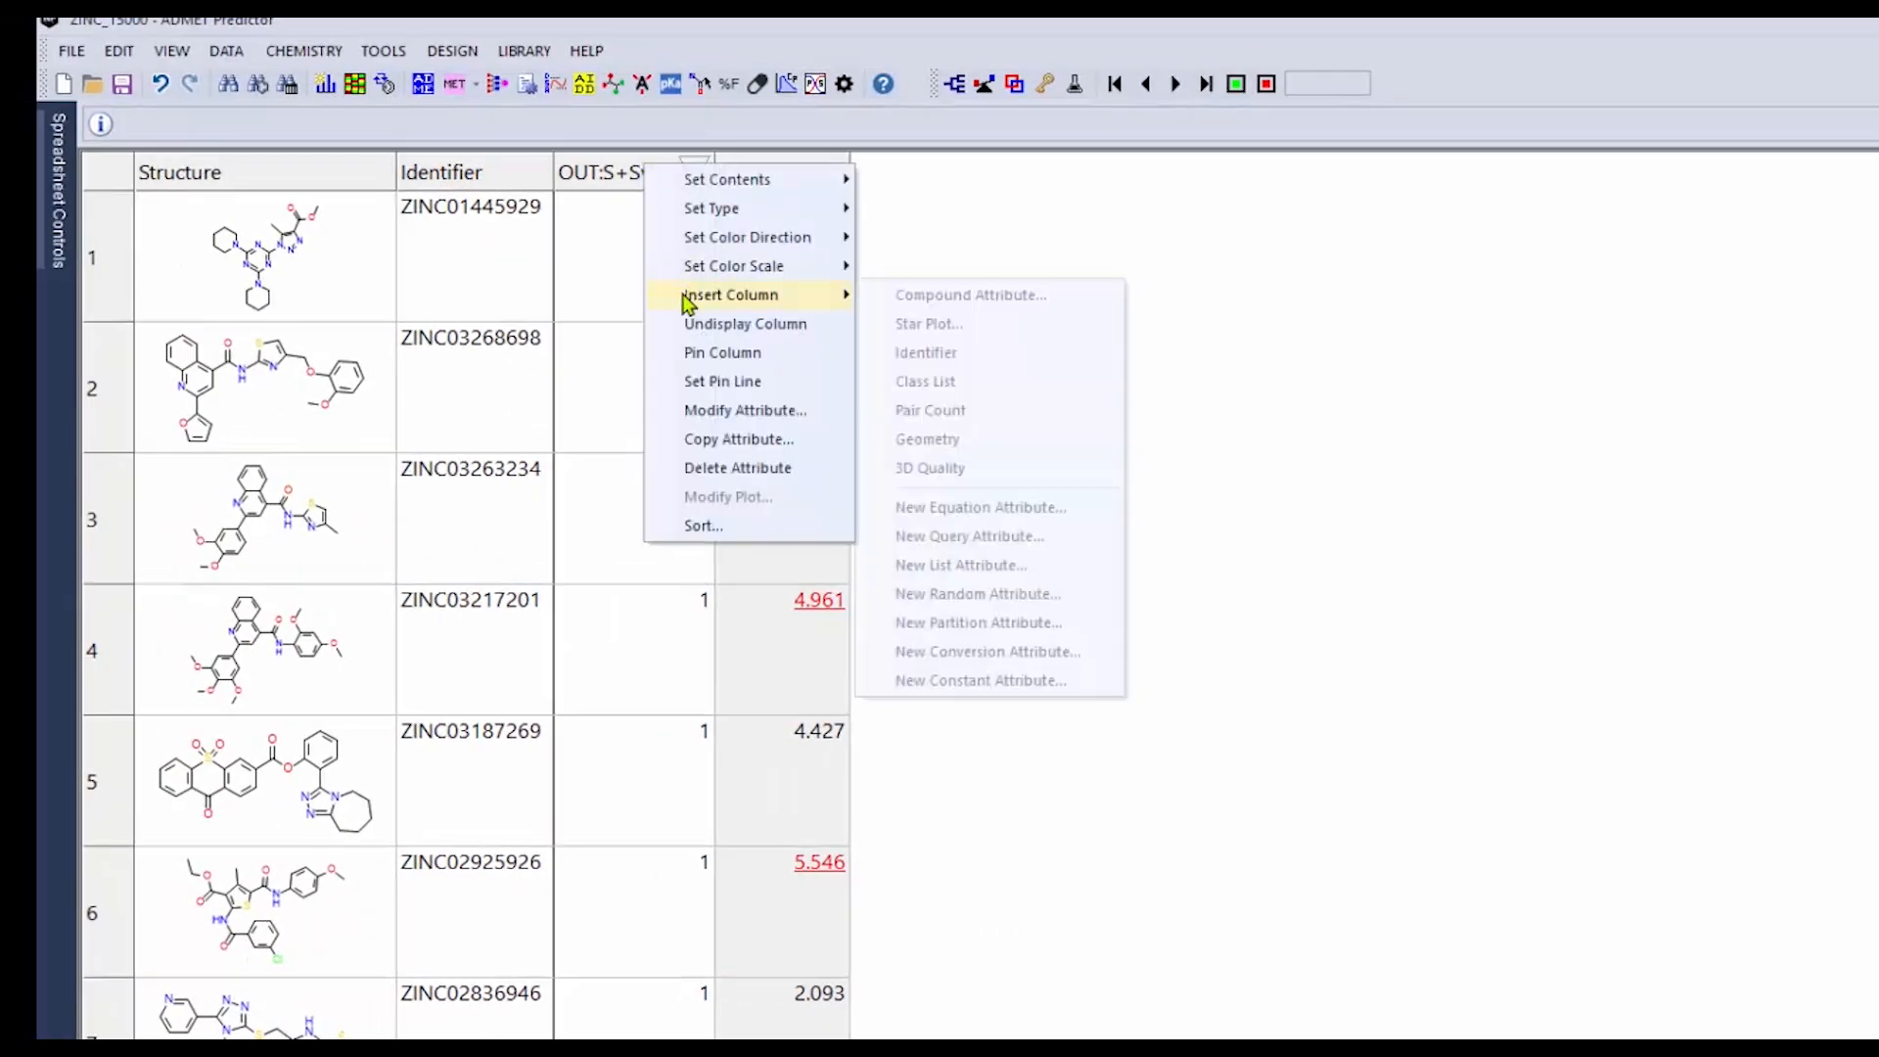
{"action": "left_click", "coordinate": [924, 297]}
{"action": "left_click", "coordinate": [1098, 706]}
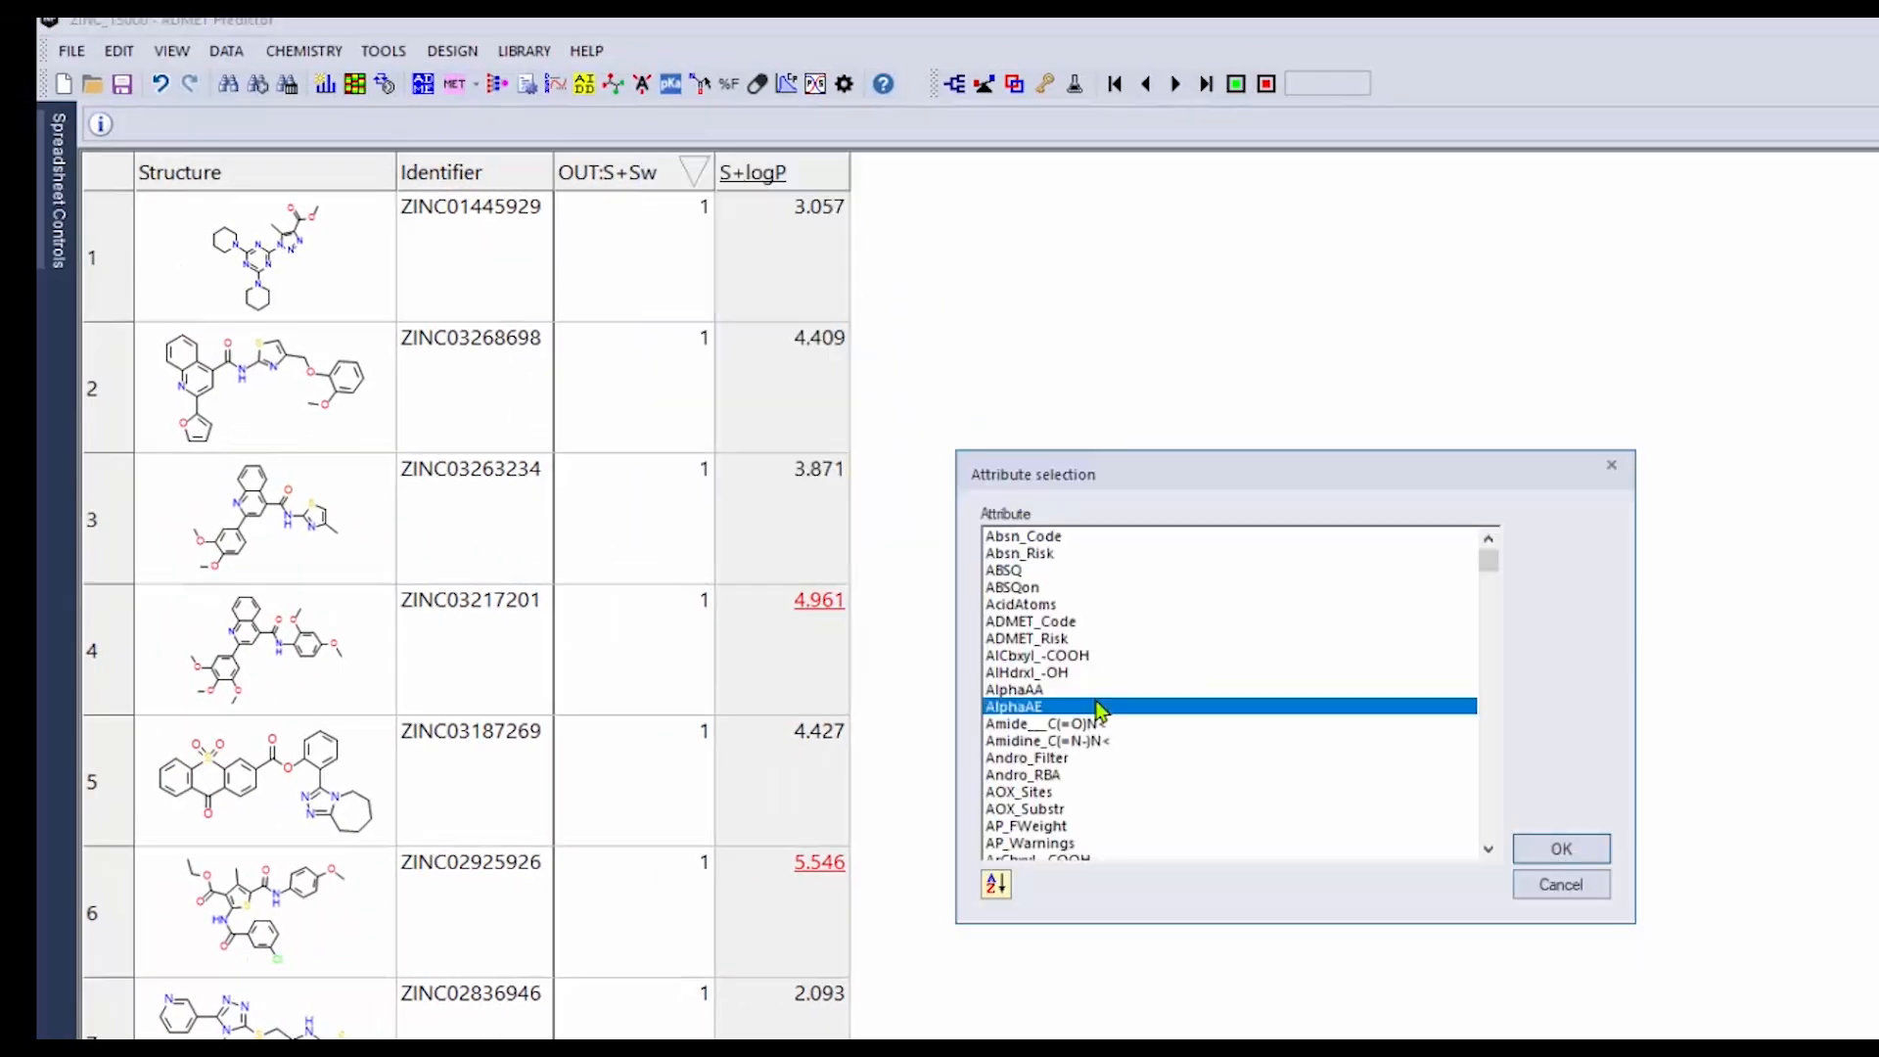
{"action": "scroll", "coordinate": [1091, 714], "scroll_direction": "down", "scroll_amount": 20}
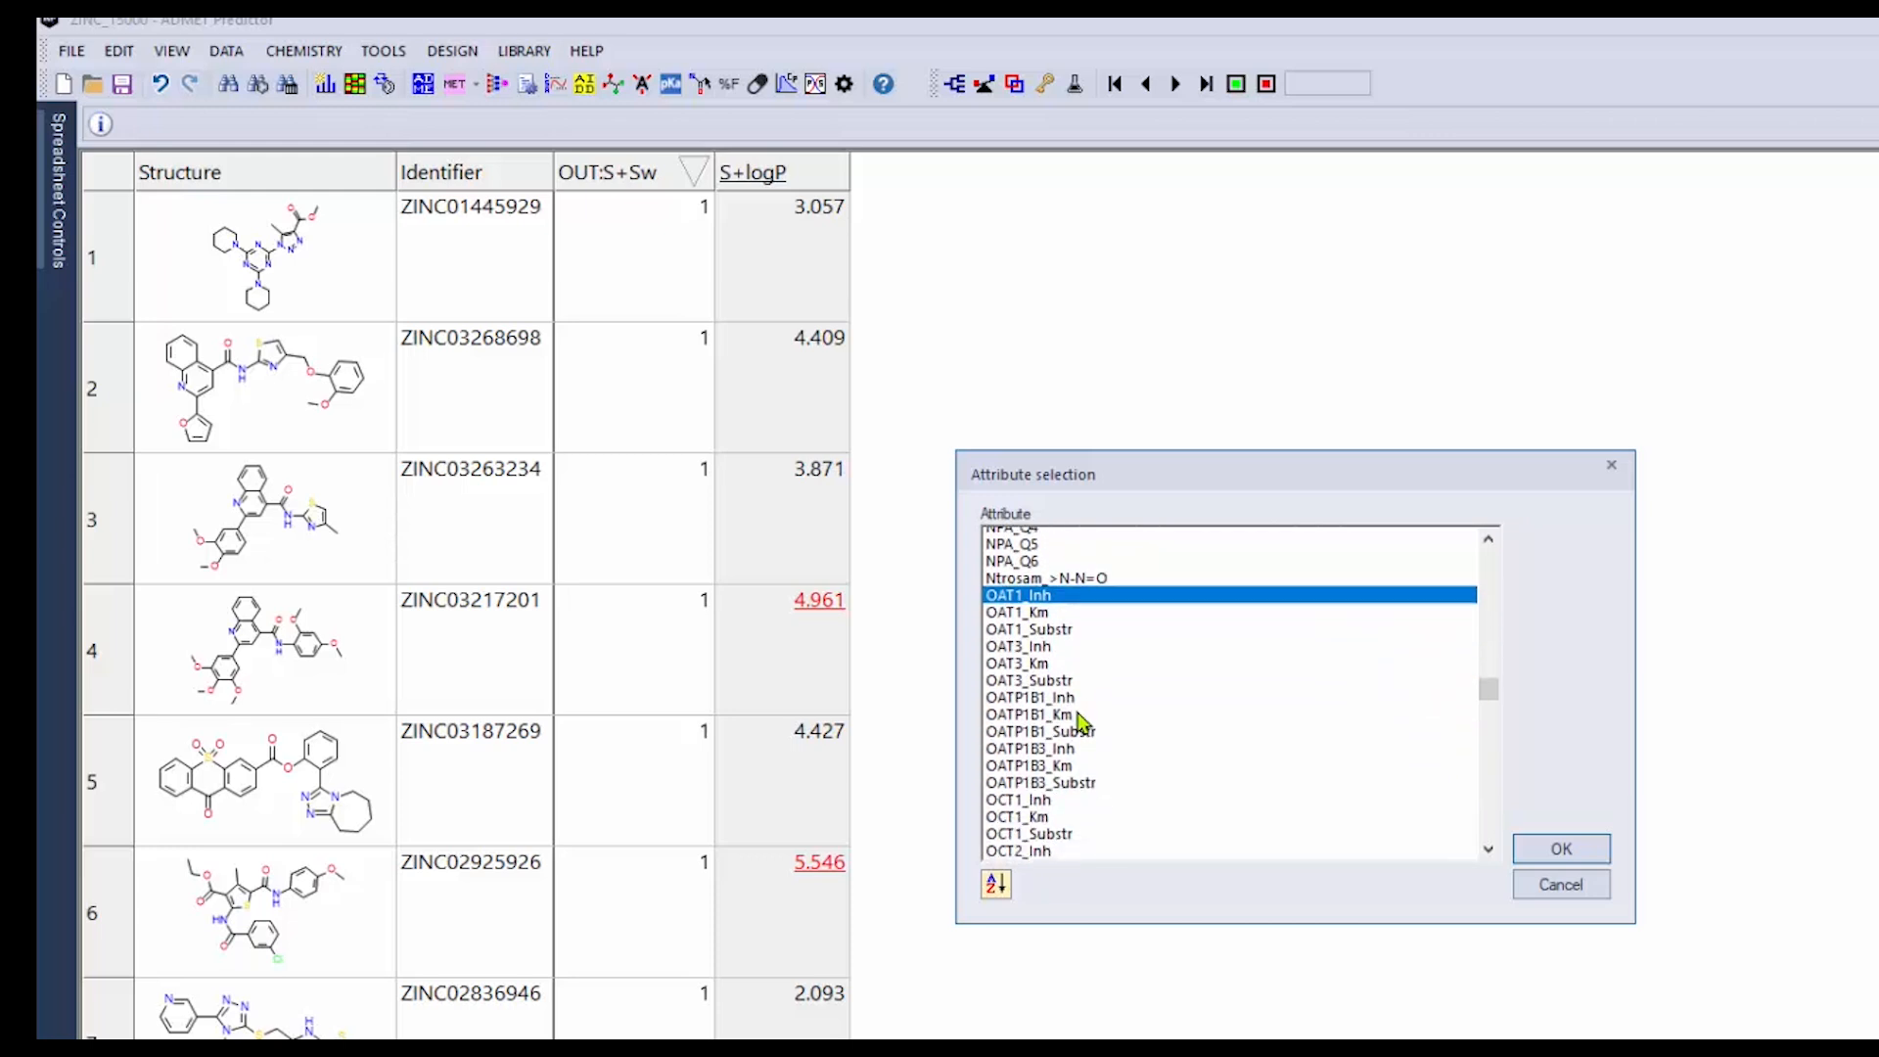
{"action": "scroll", "coordinate": [1079, 722], "scroll_direction": "down", "scroll_amount": 20}
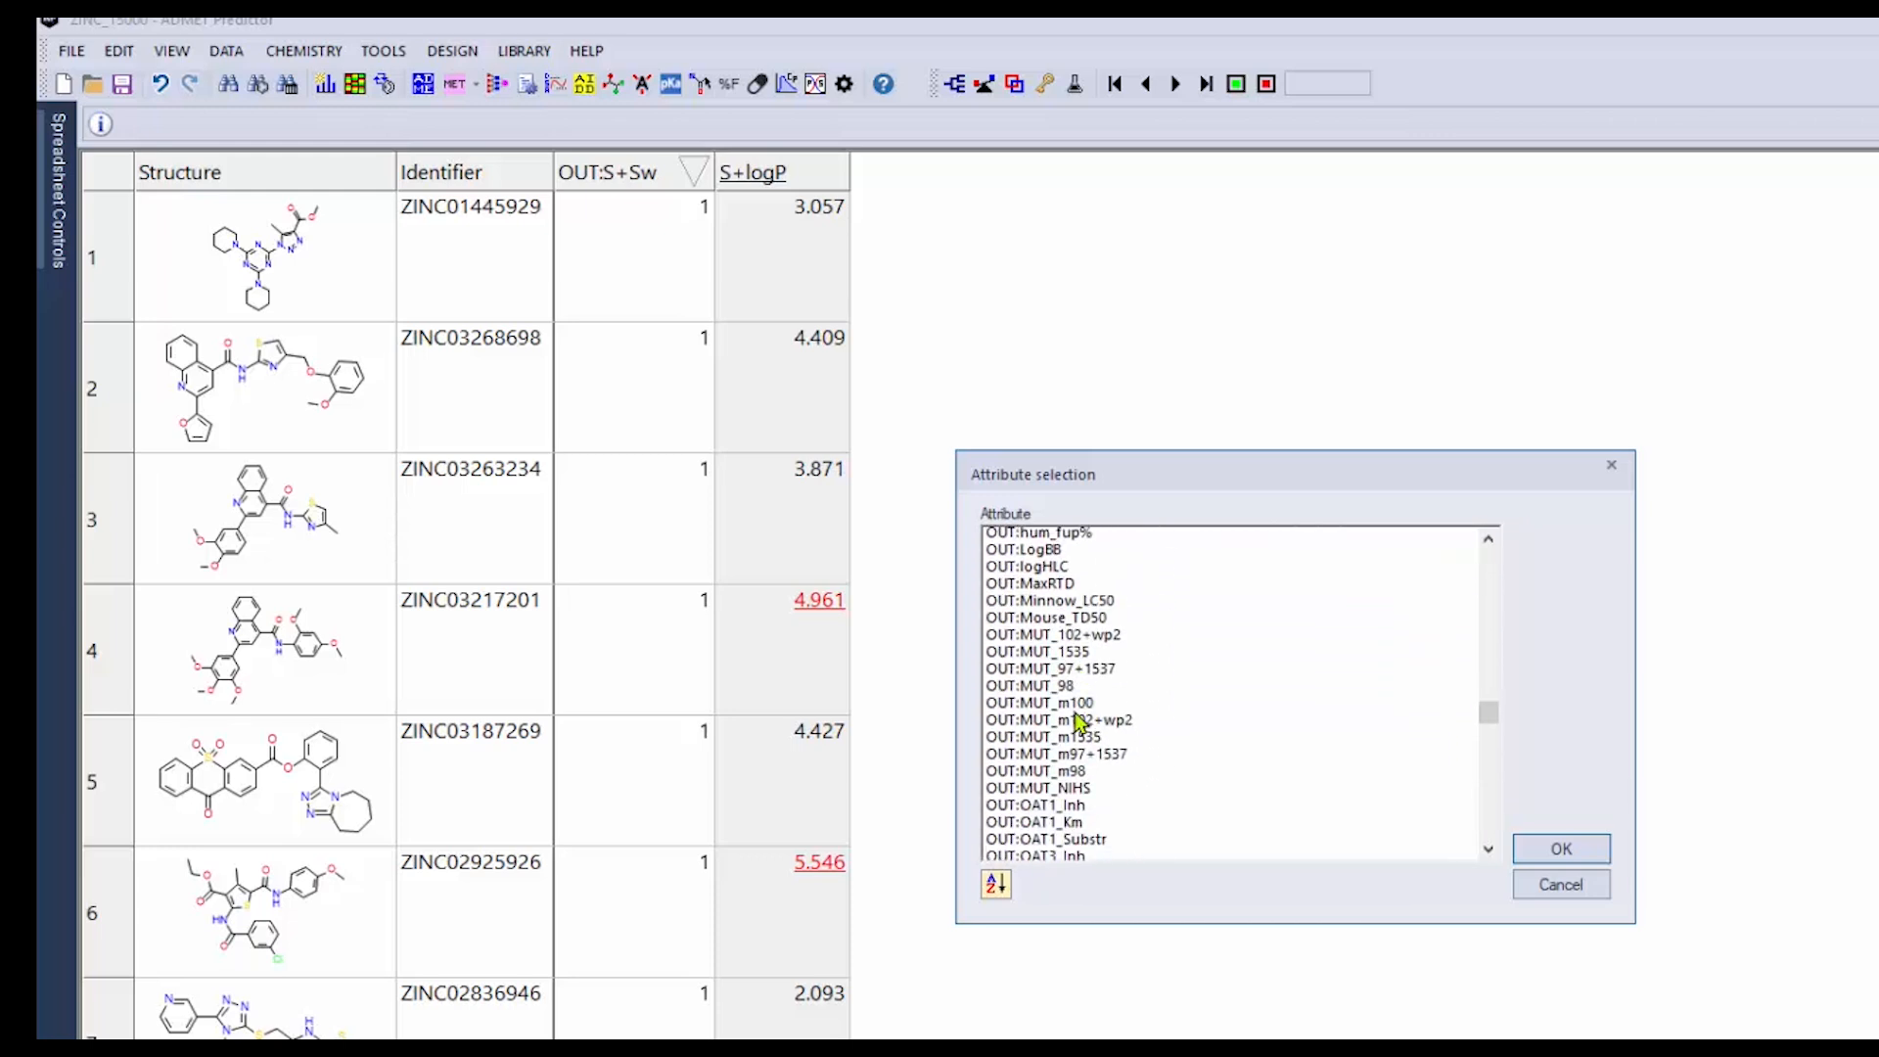
{"action": "scroll", "coordinate": [1079, 722], "scroll_direction": "down", "scroll_amount": 15}
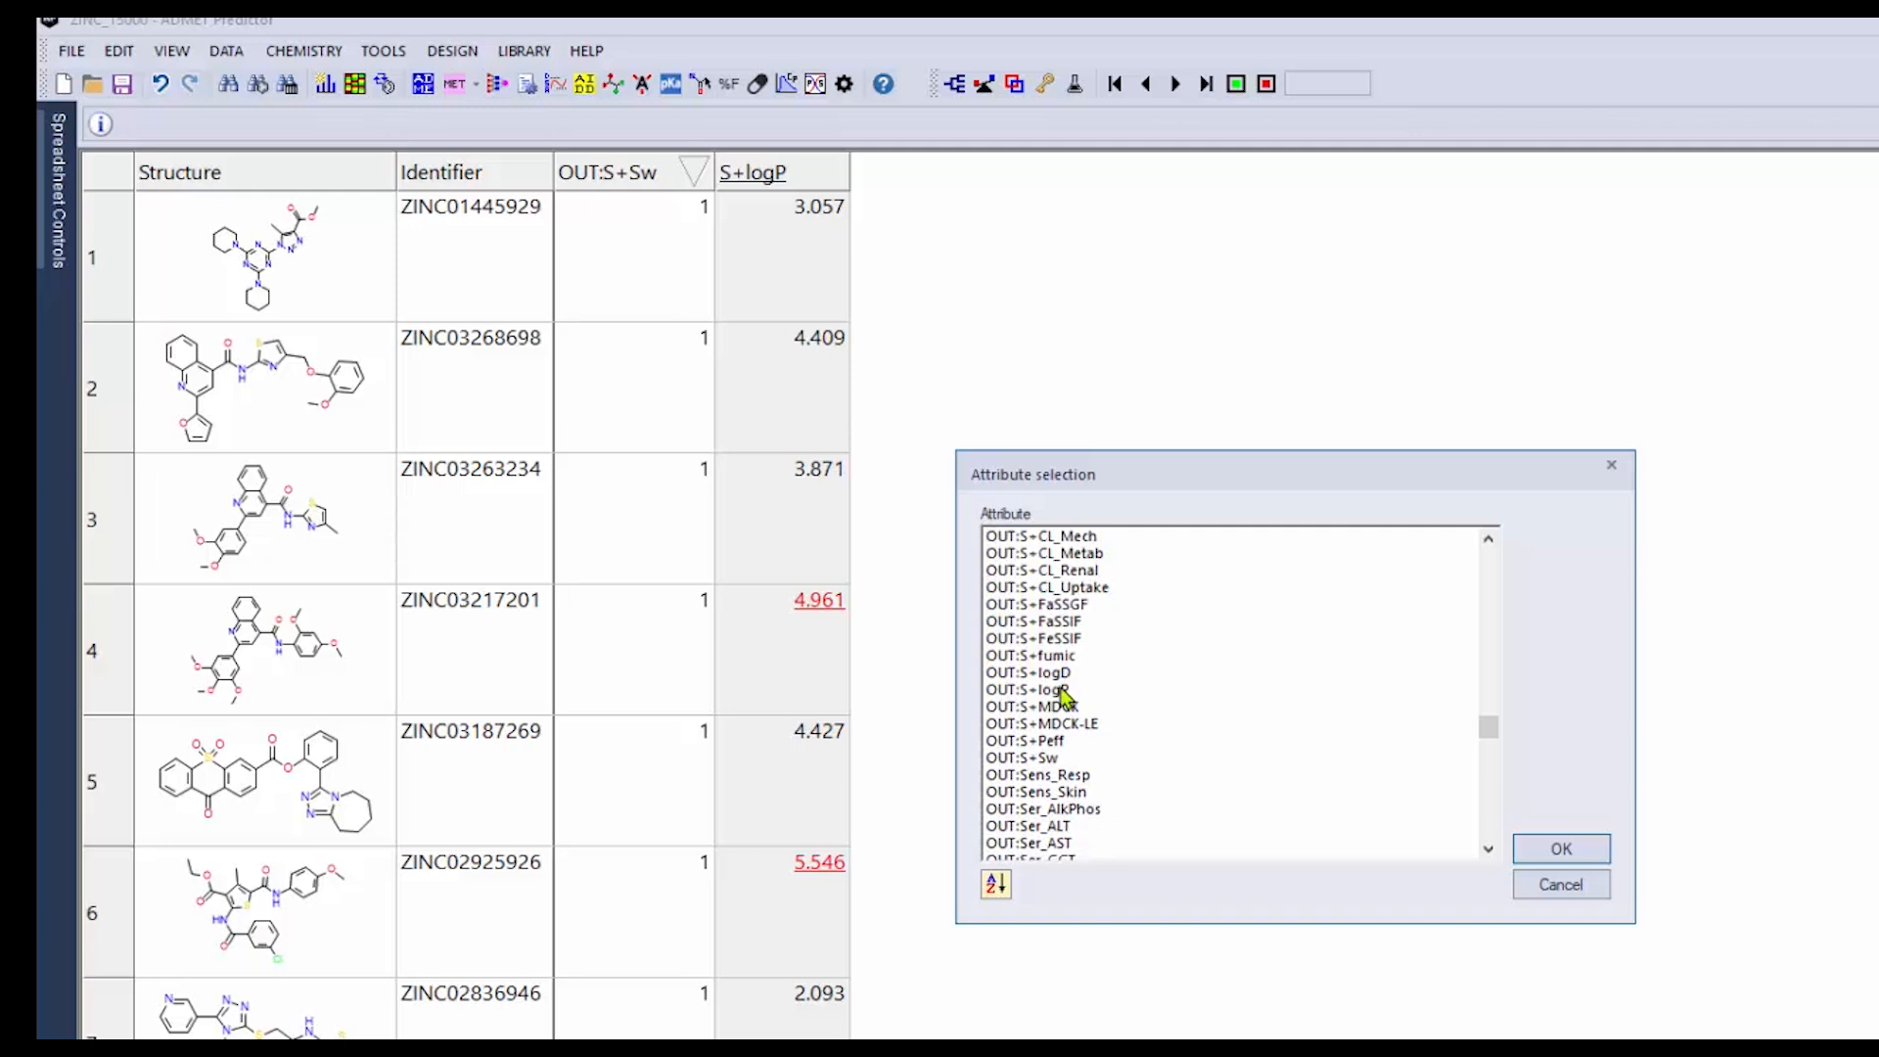
{"action": "left_click", "coordinate": [1061, 689]}
{"action": "double_click", "coordinate": [1063, 690]}
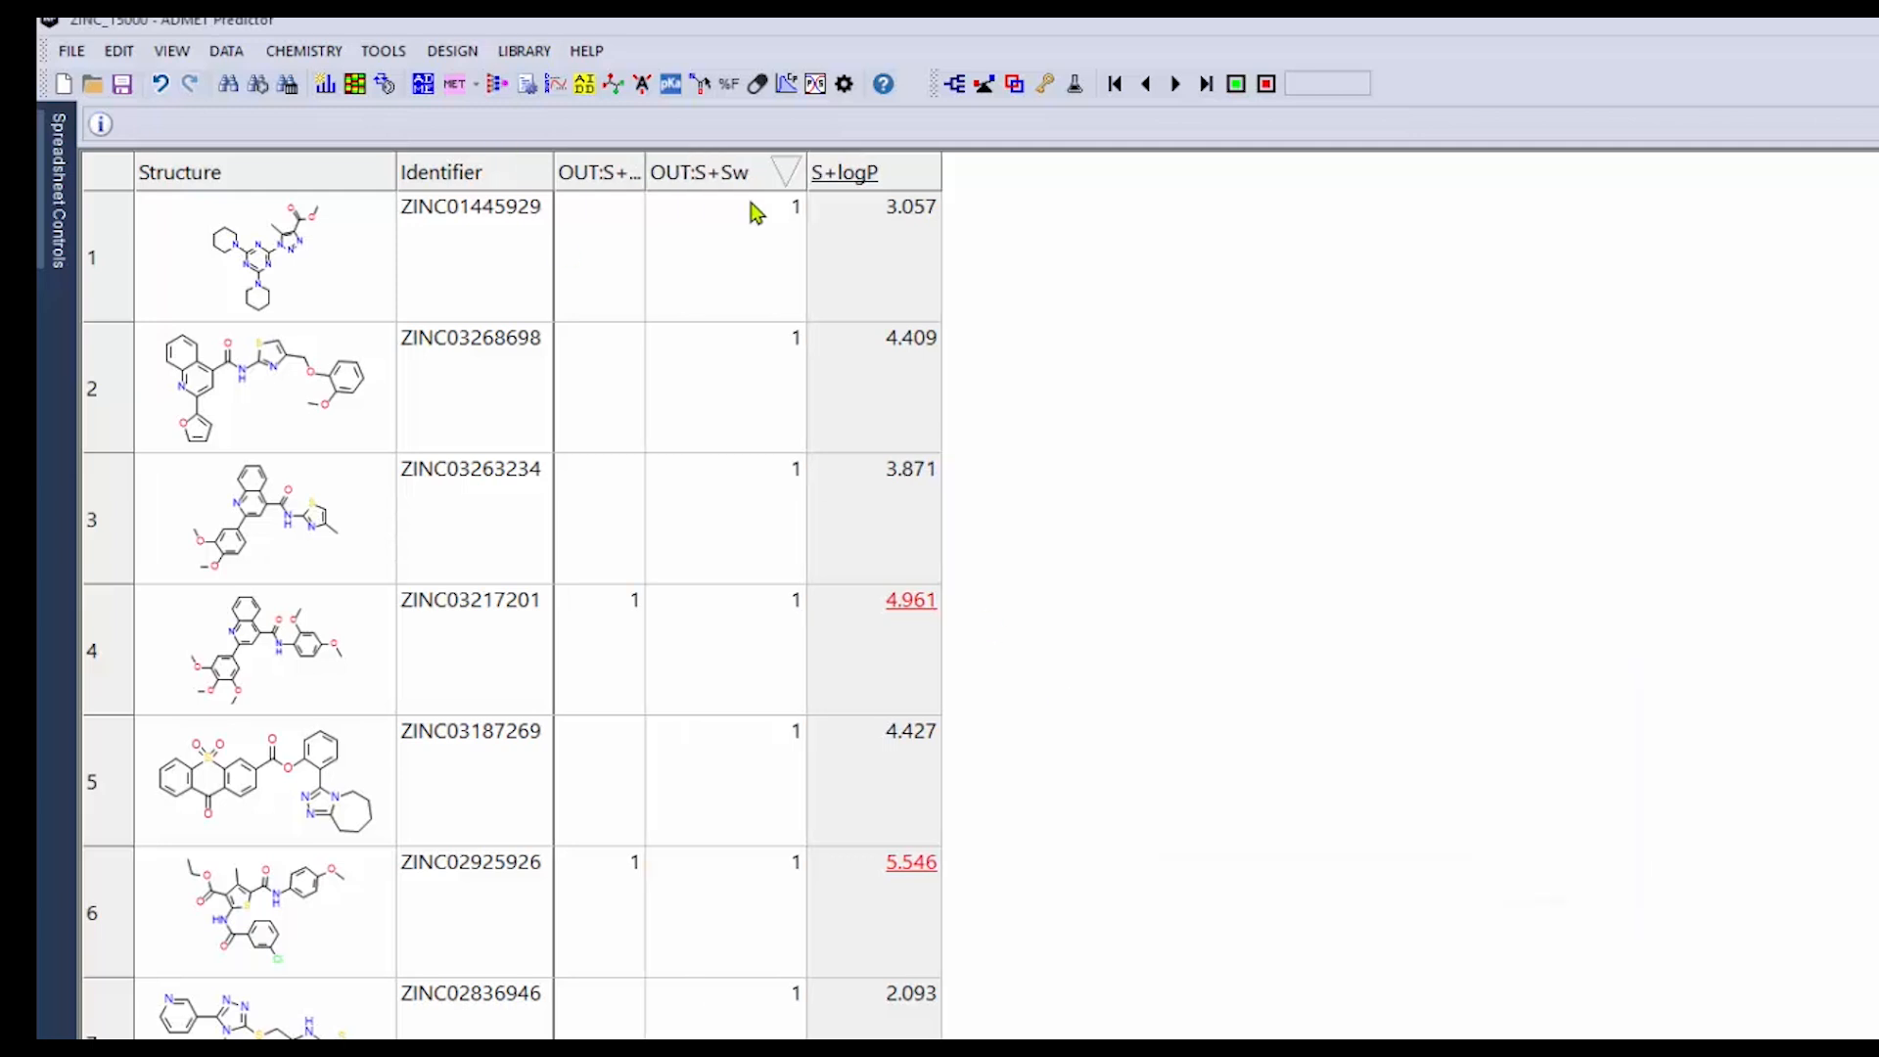
Undisplay the OUT:S+Sw column
{"action": "right_click", "coordinate": [741, 169]}
{"action": "mouse_move", "coordinate": [810, 311]}
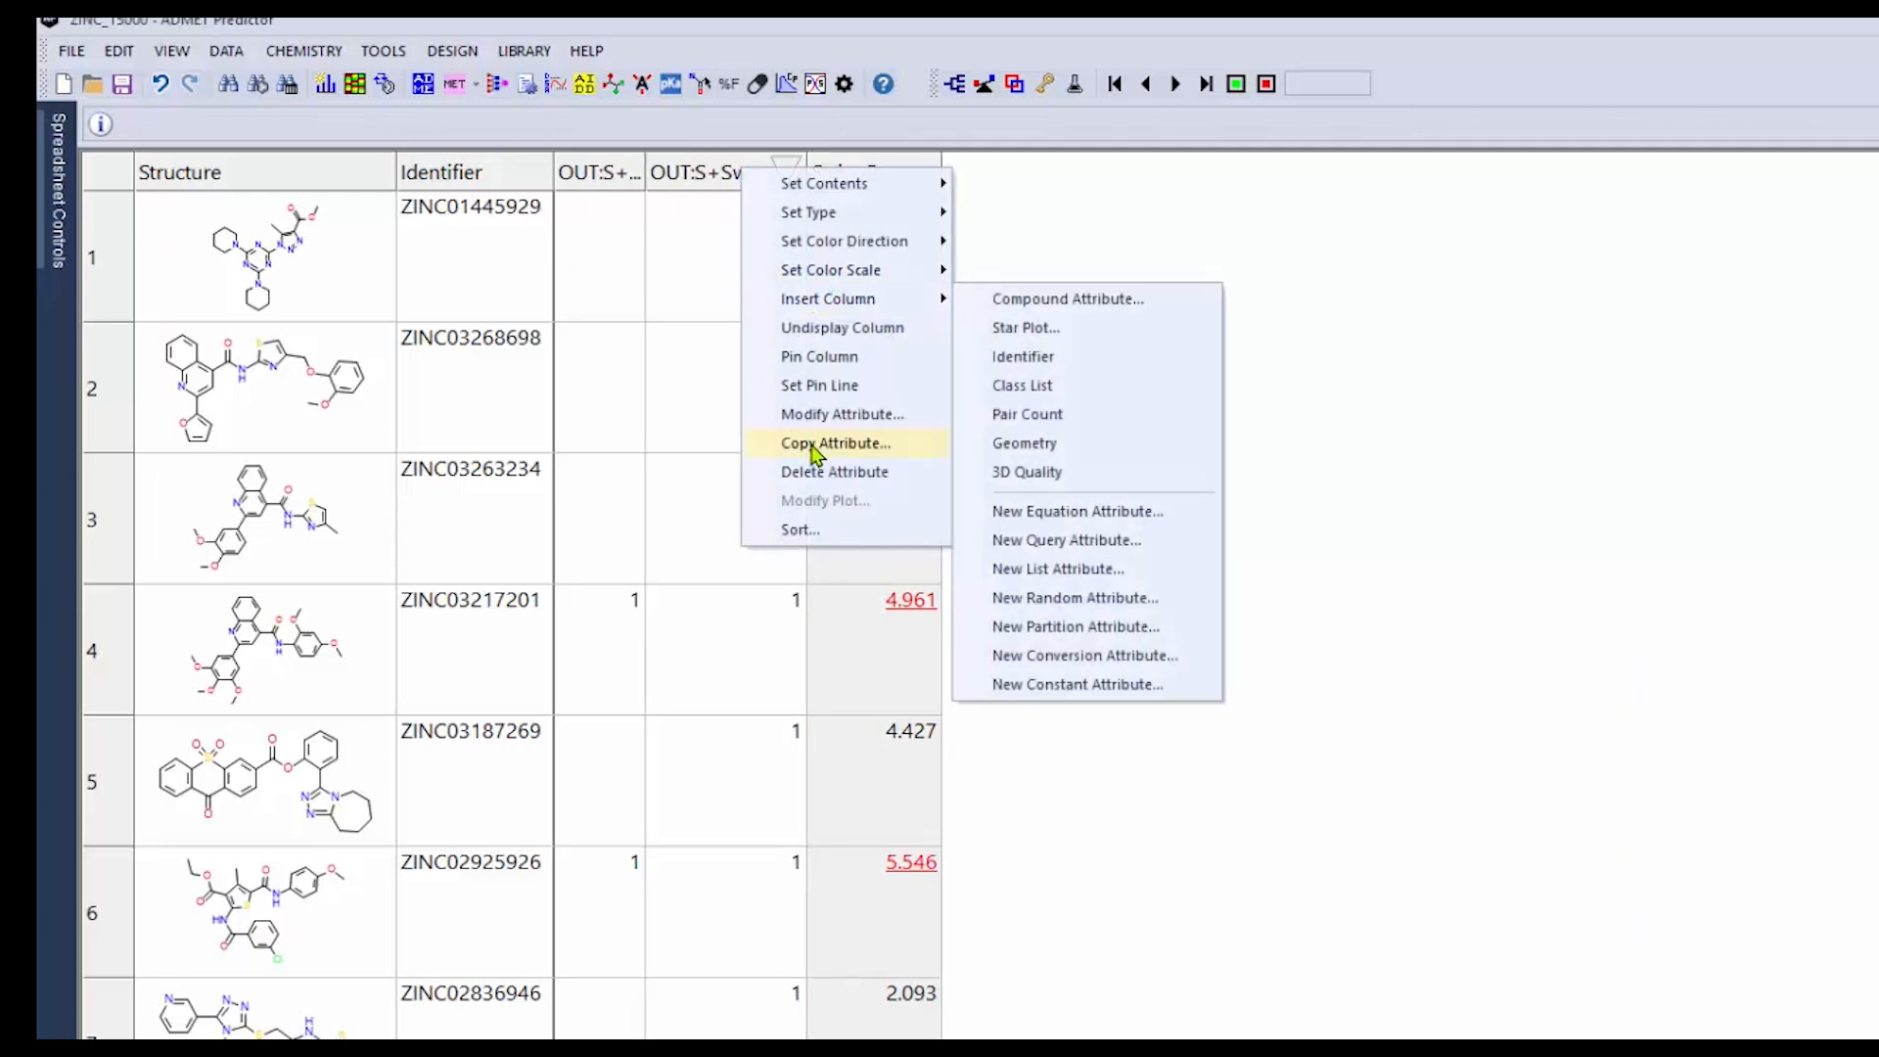
{"action": "left_click", "coordinate": [831, 327]}
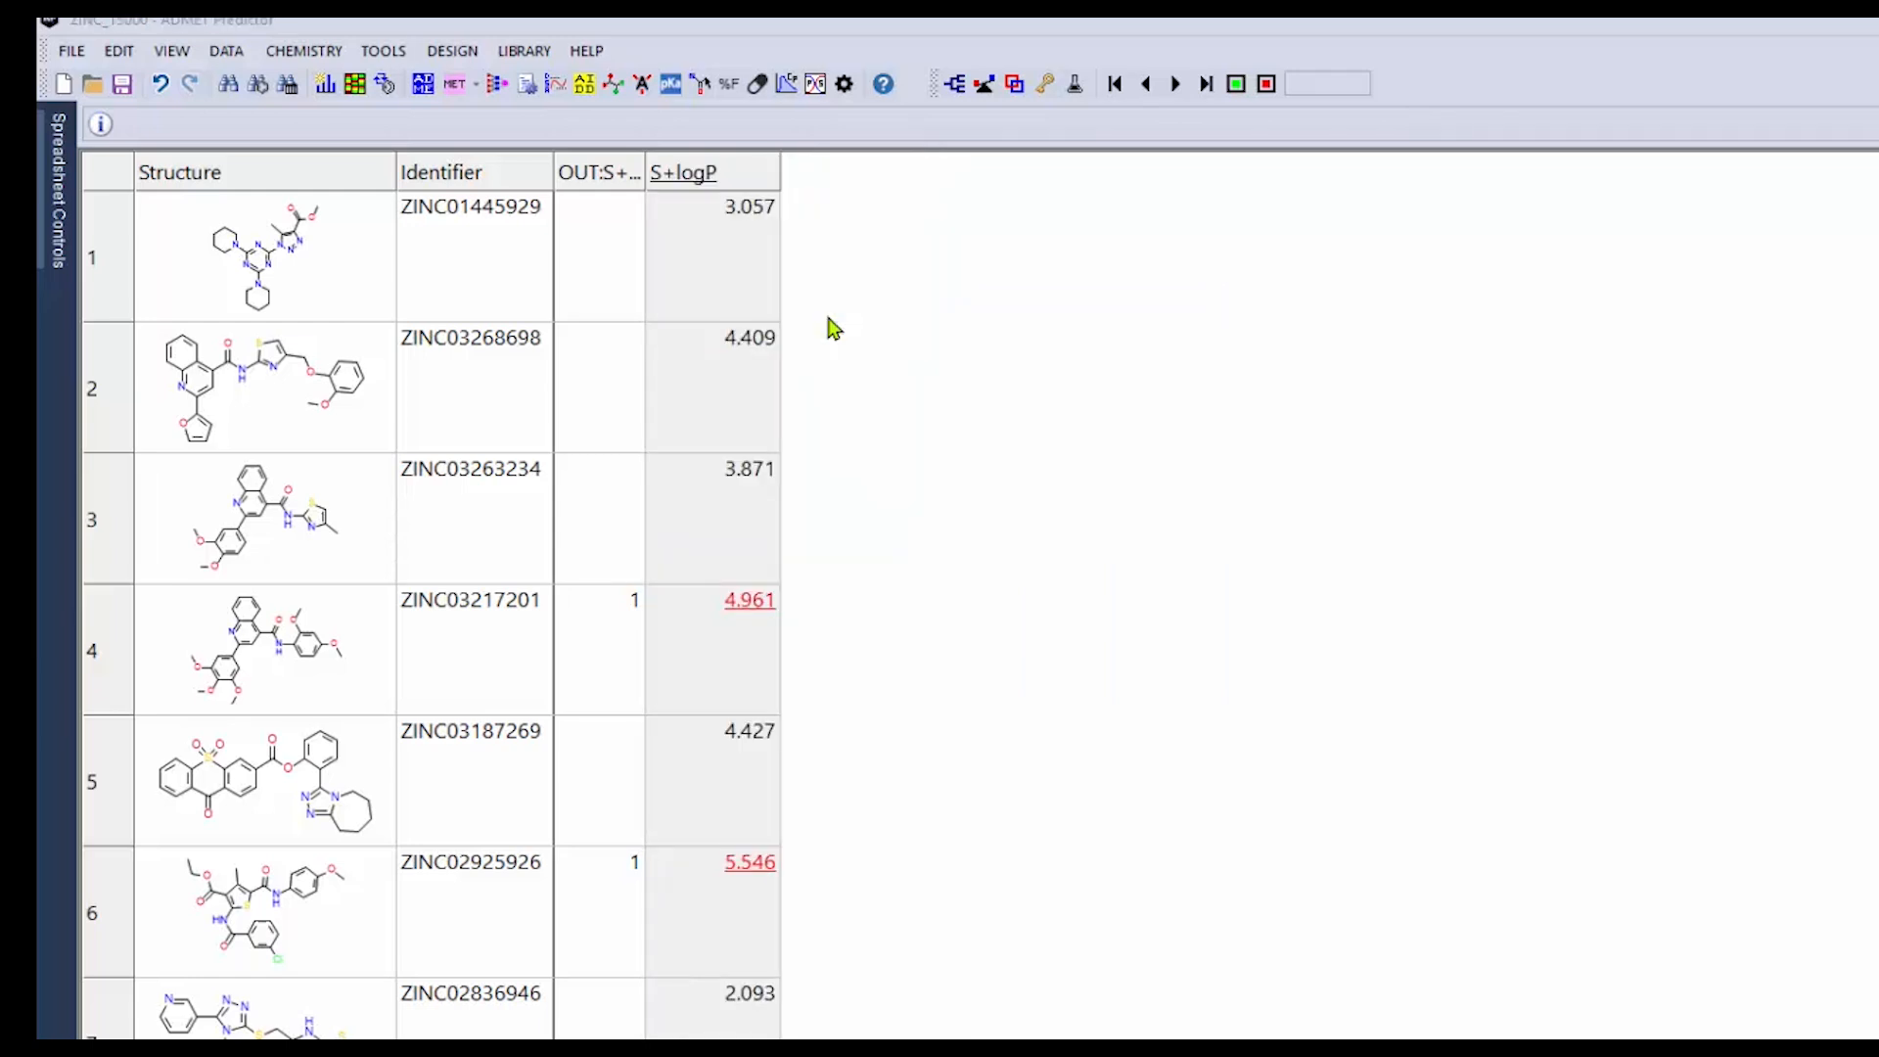
Find the compounds whose identifier contains 8071 and reduce the spreadsheet to the matching rows
{"action": "key", "text": "ctrl+f"}
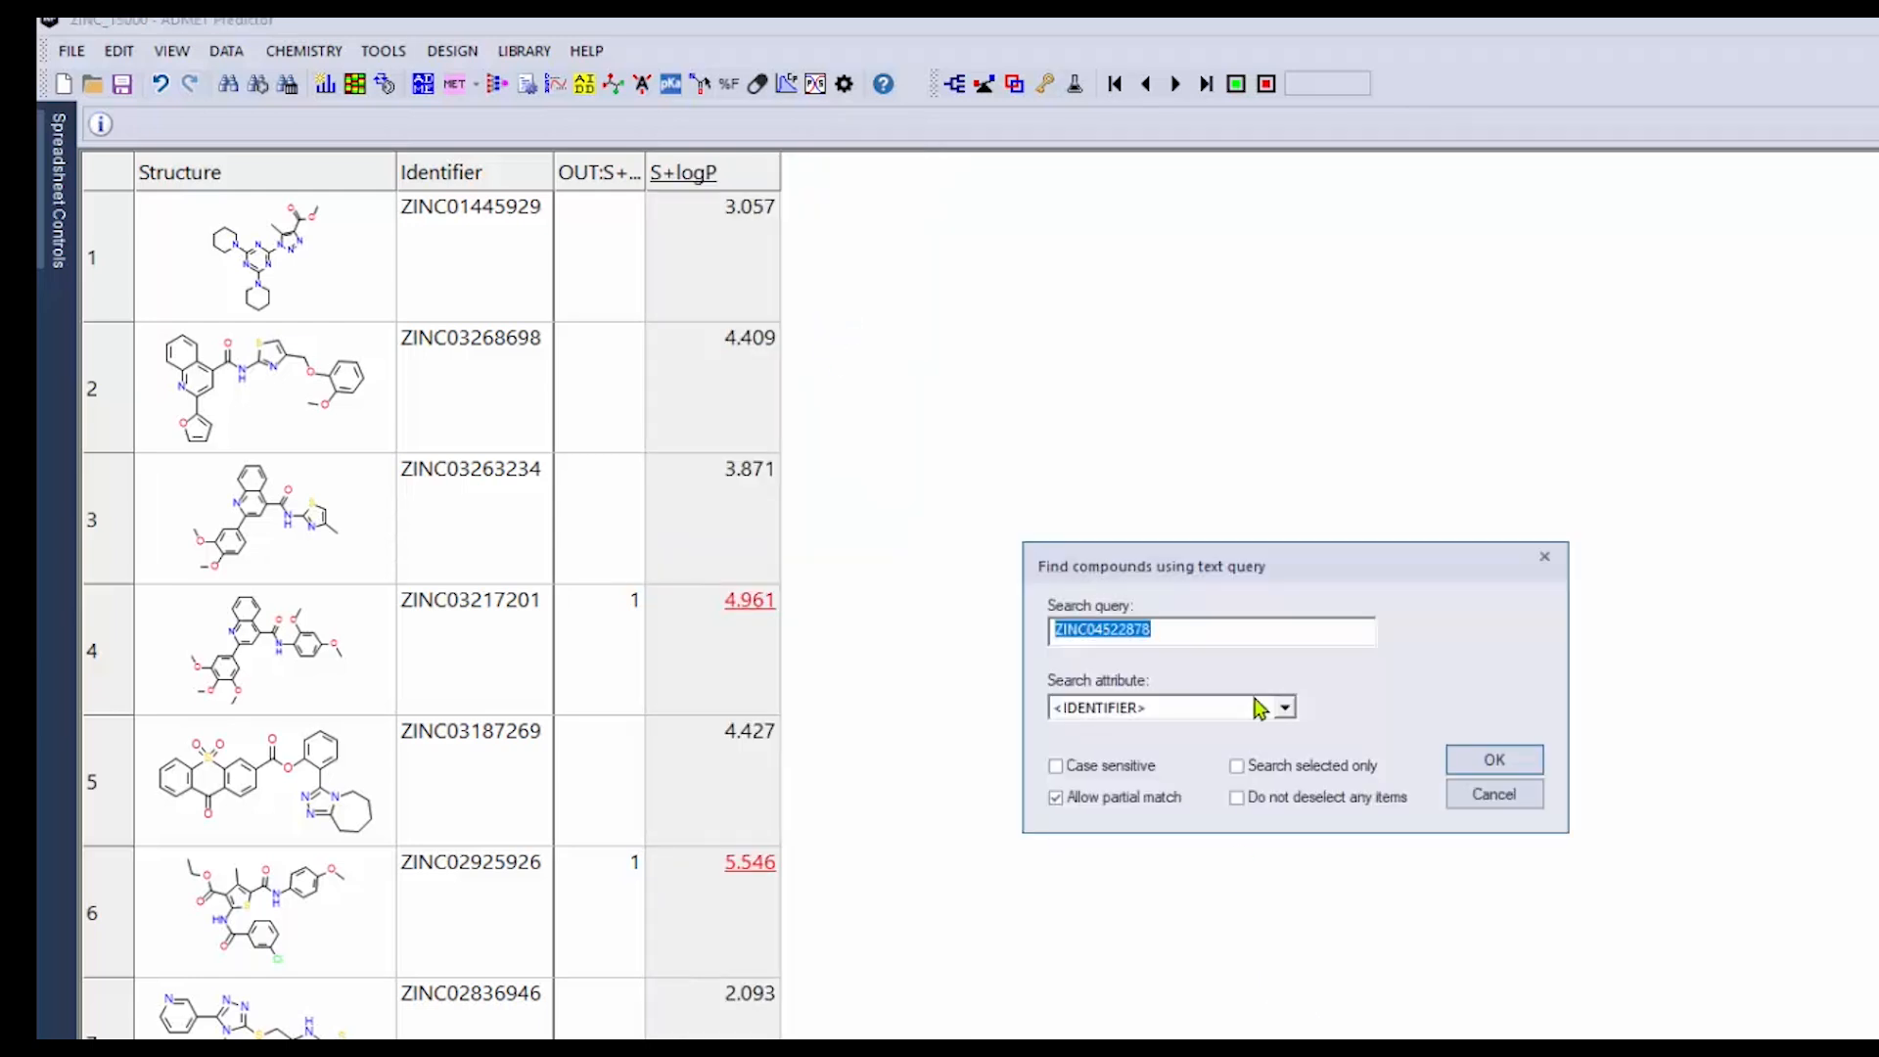
{"action": "type", "text": "8671"}
{"action": "key", "text": "Return"}
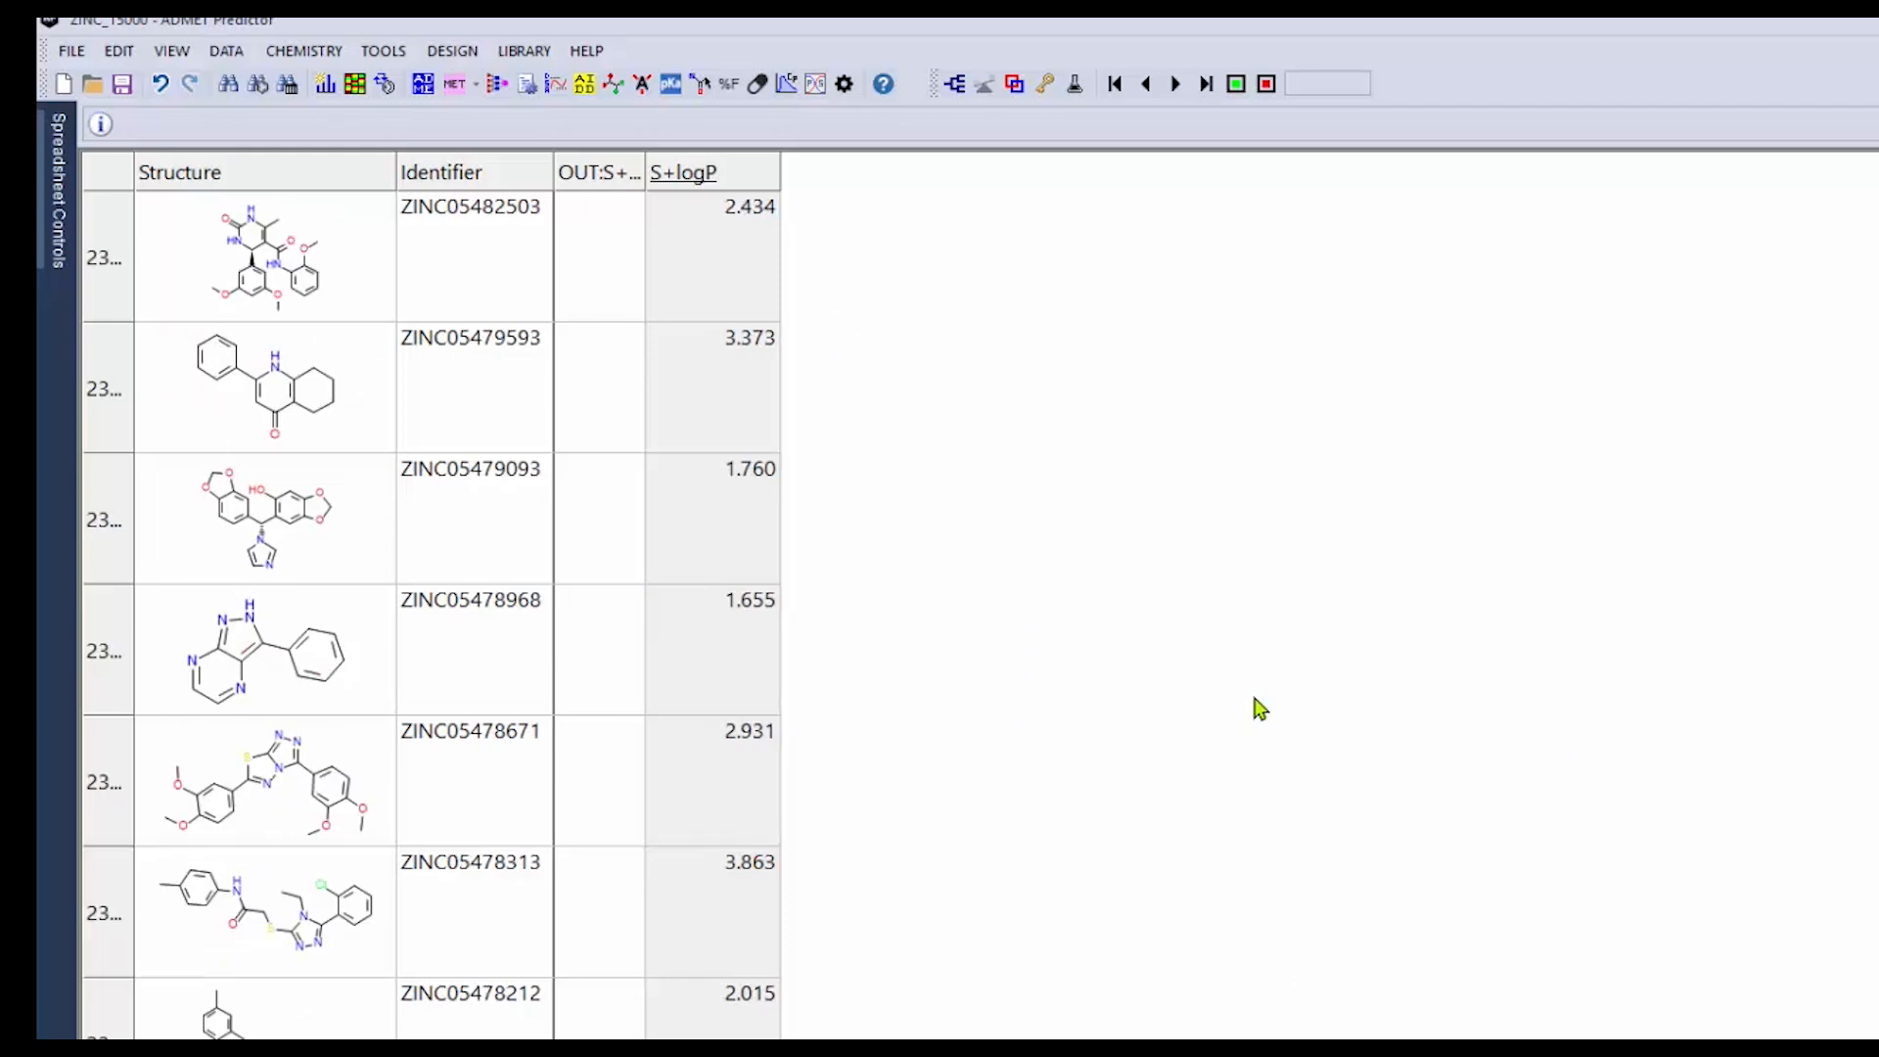
{"action": "key", "text": "ctrl+e"}
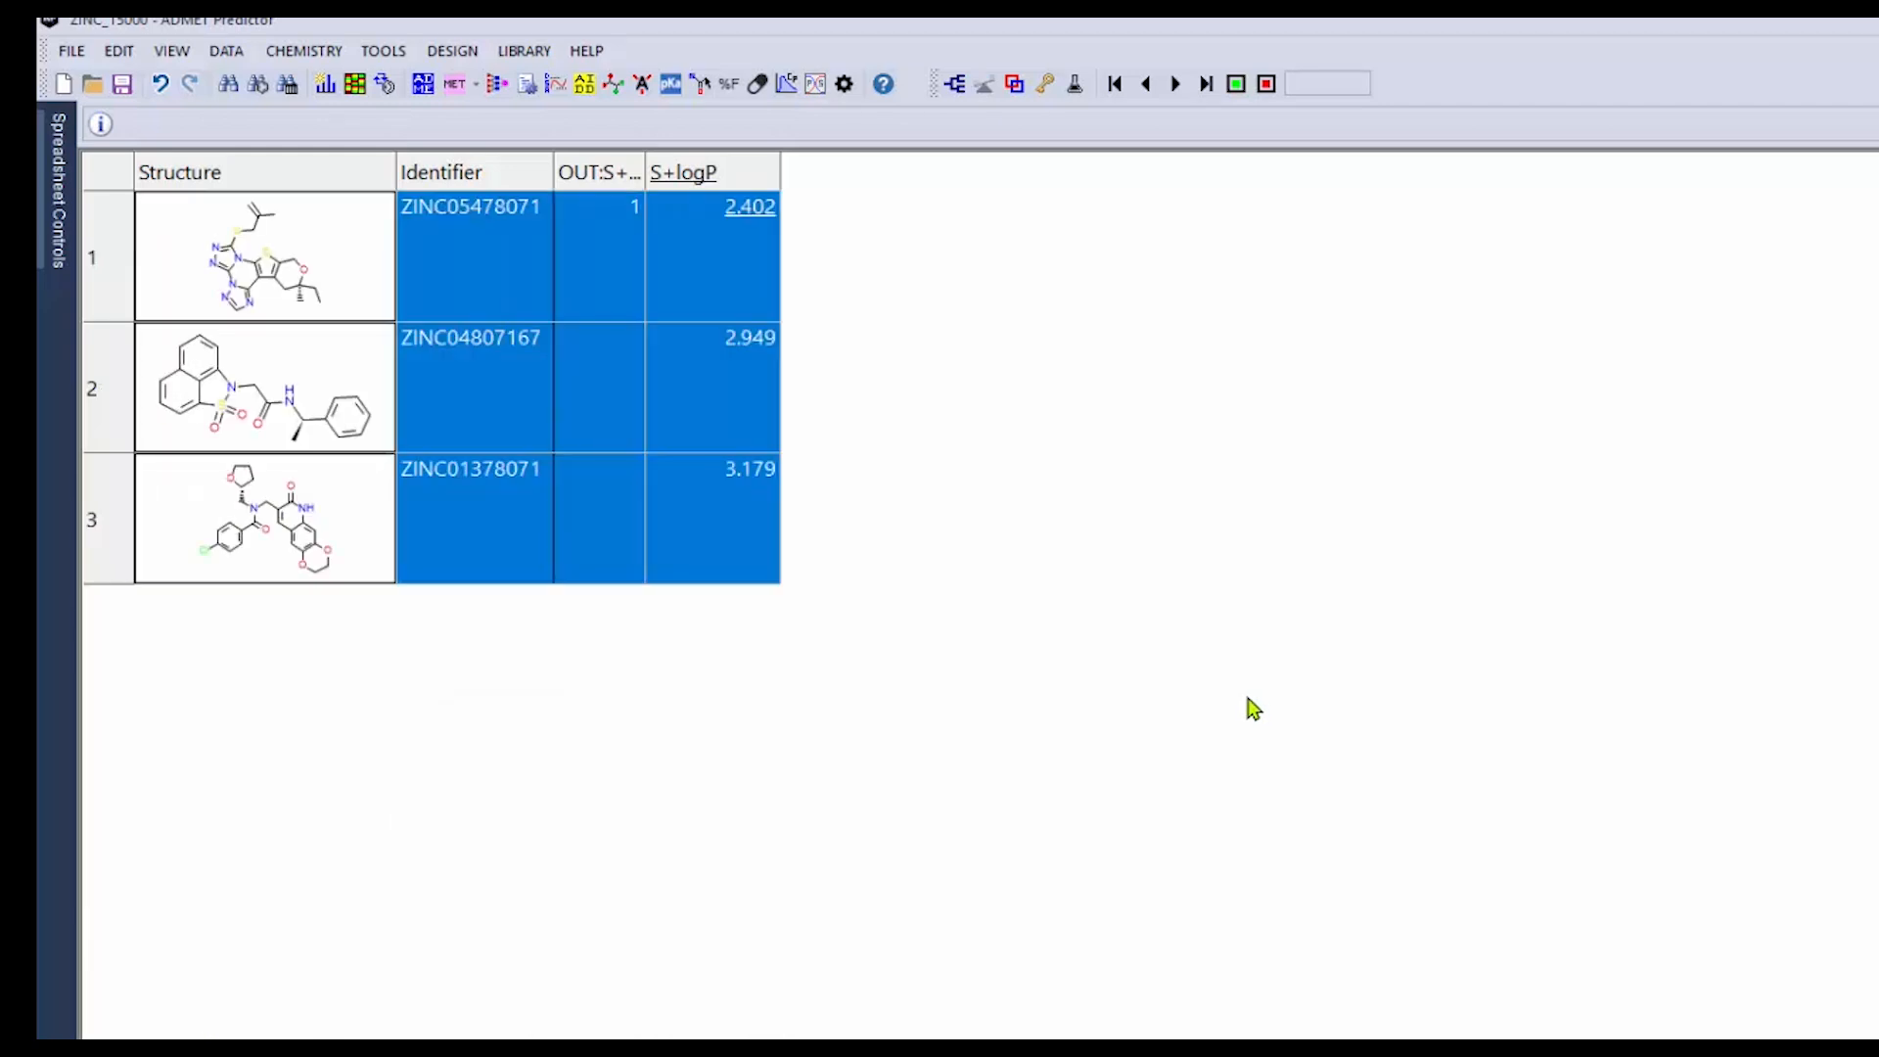
Run Descriptor Sensitivity Analysis with the S+logP model on the selected ZINC05478071 row only
{"action": "left_click", "coordinate": [347, 262]}
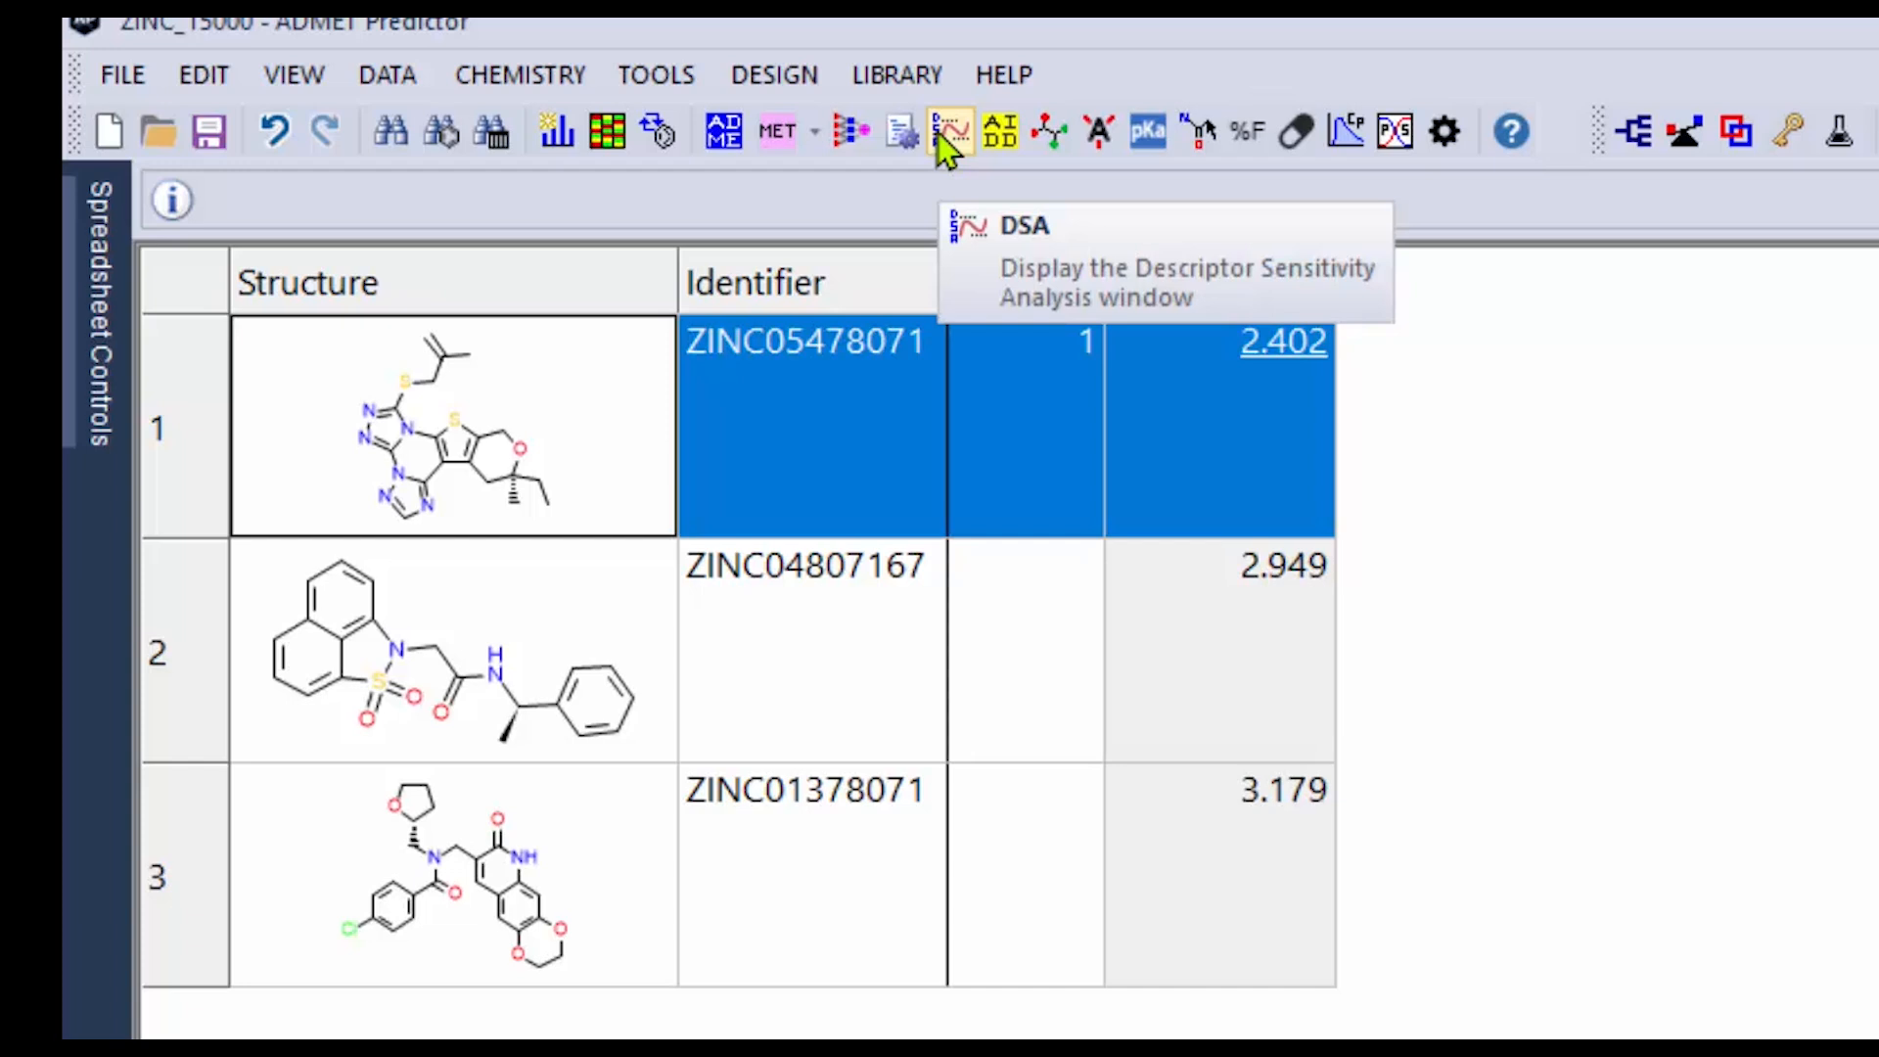
{"action": "left_click", "coordinate": [941, 140]}
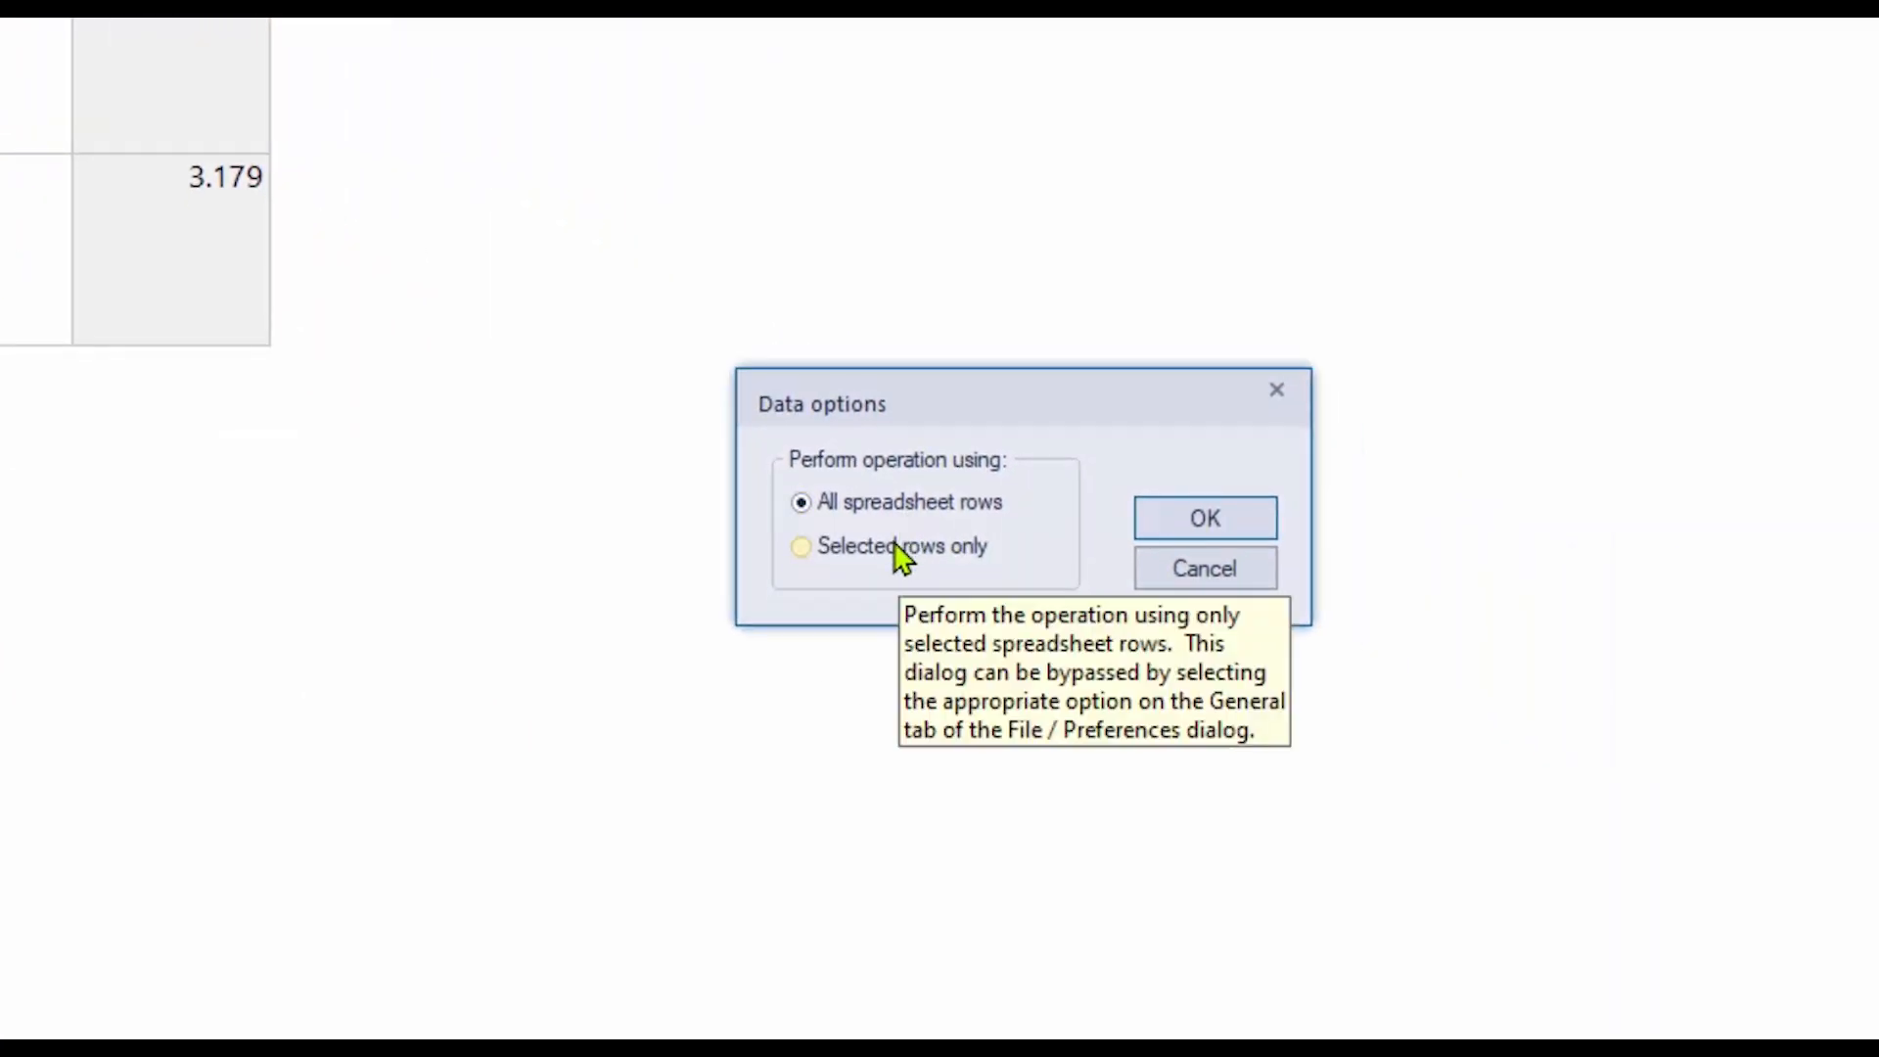
{"action": "left_click", "coordinate": [901, 548]}
{"action": "left_click", "coordinate": [1210, 521]}
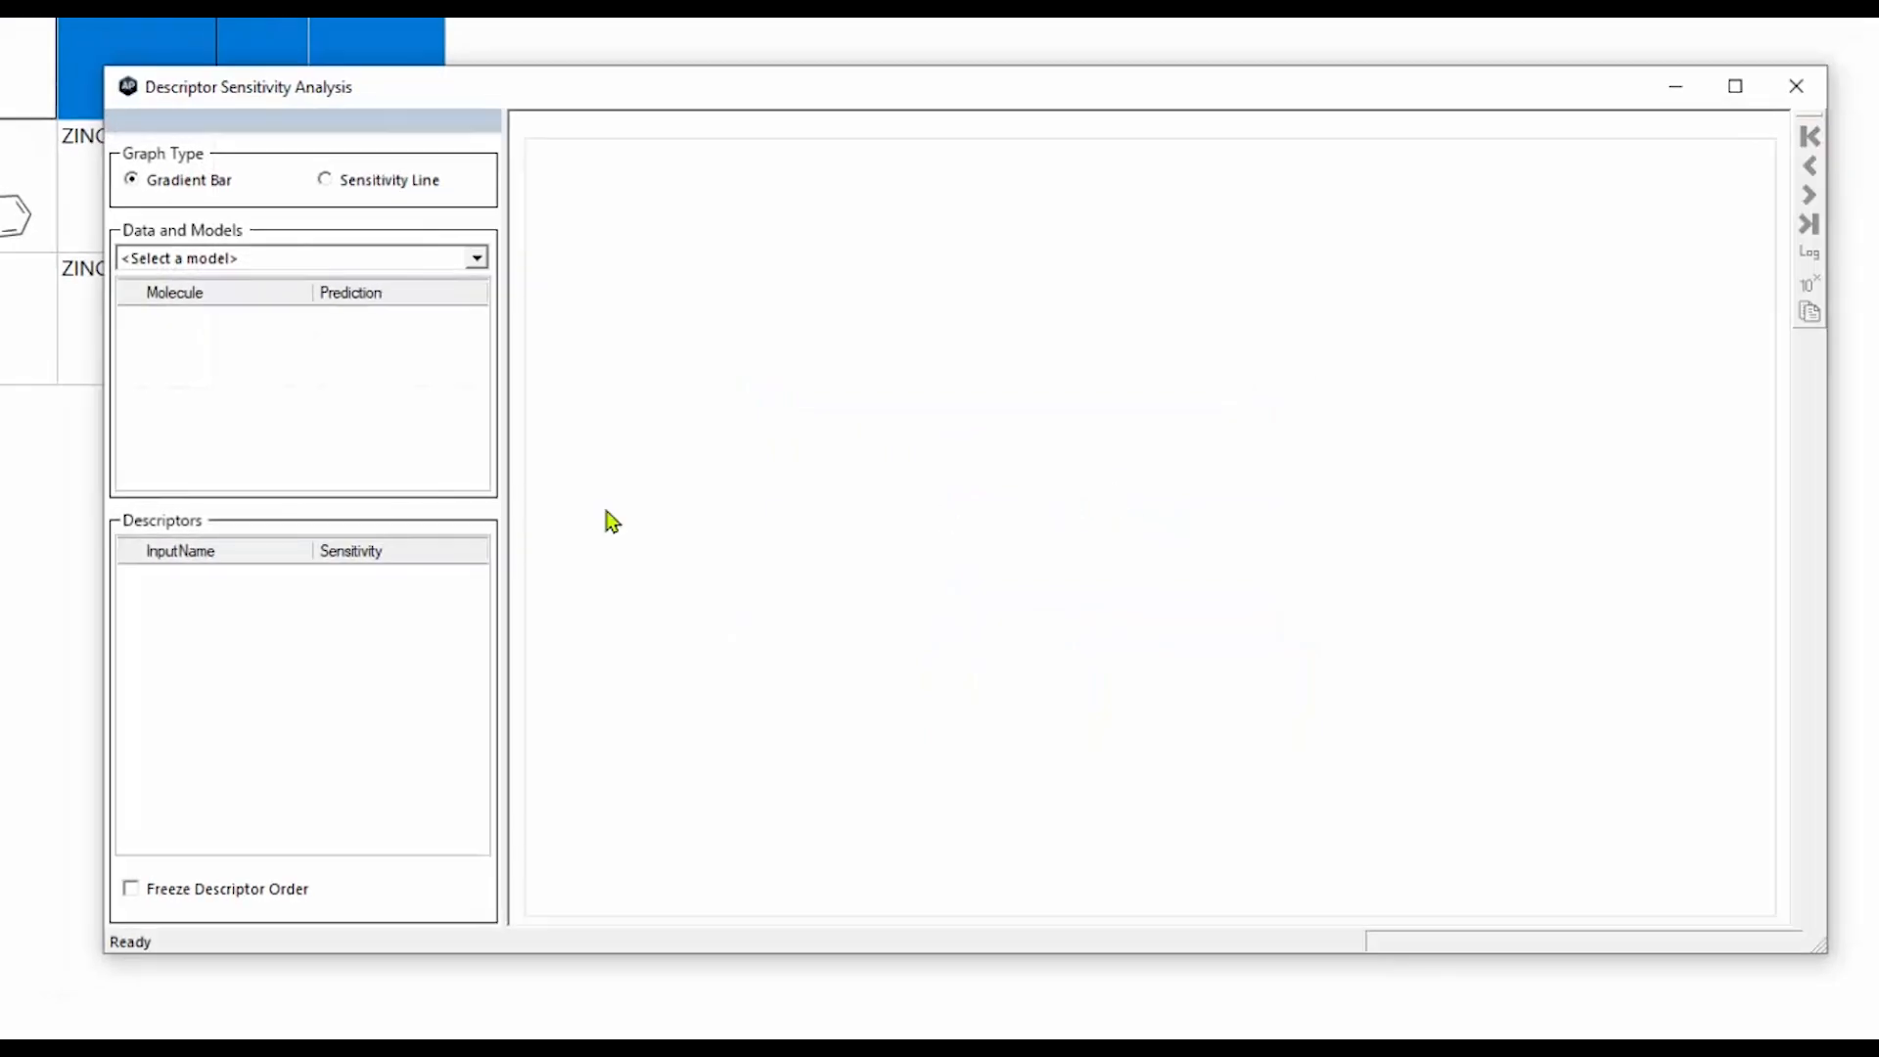
{"action": "left_click", "coordinate": [457, 245]}
{"action": "left_click", "coordinate": [417, 283]}
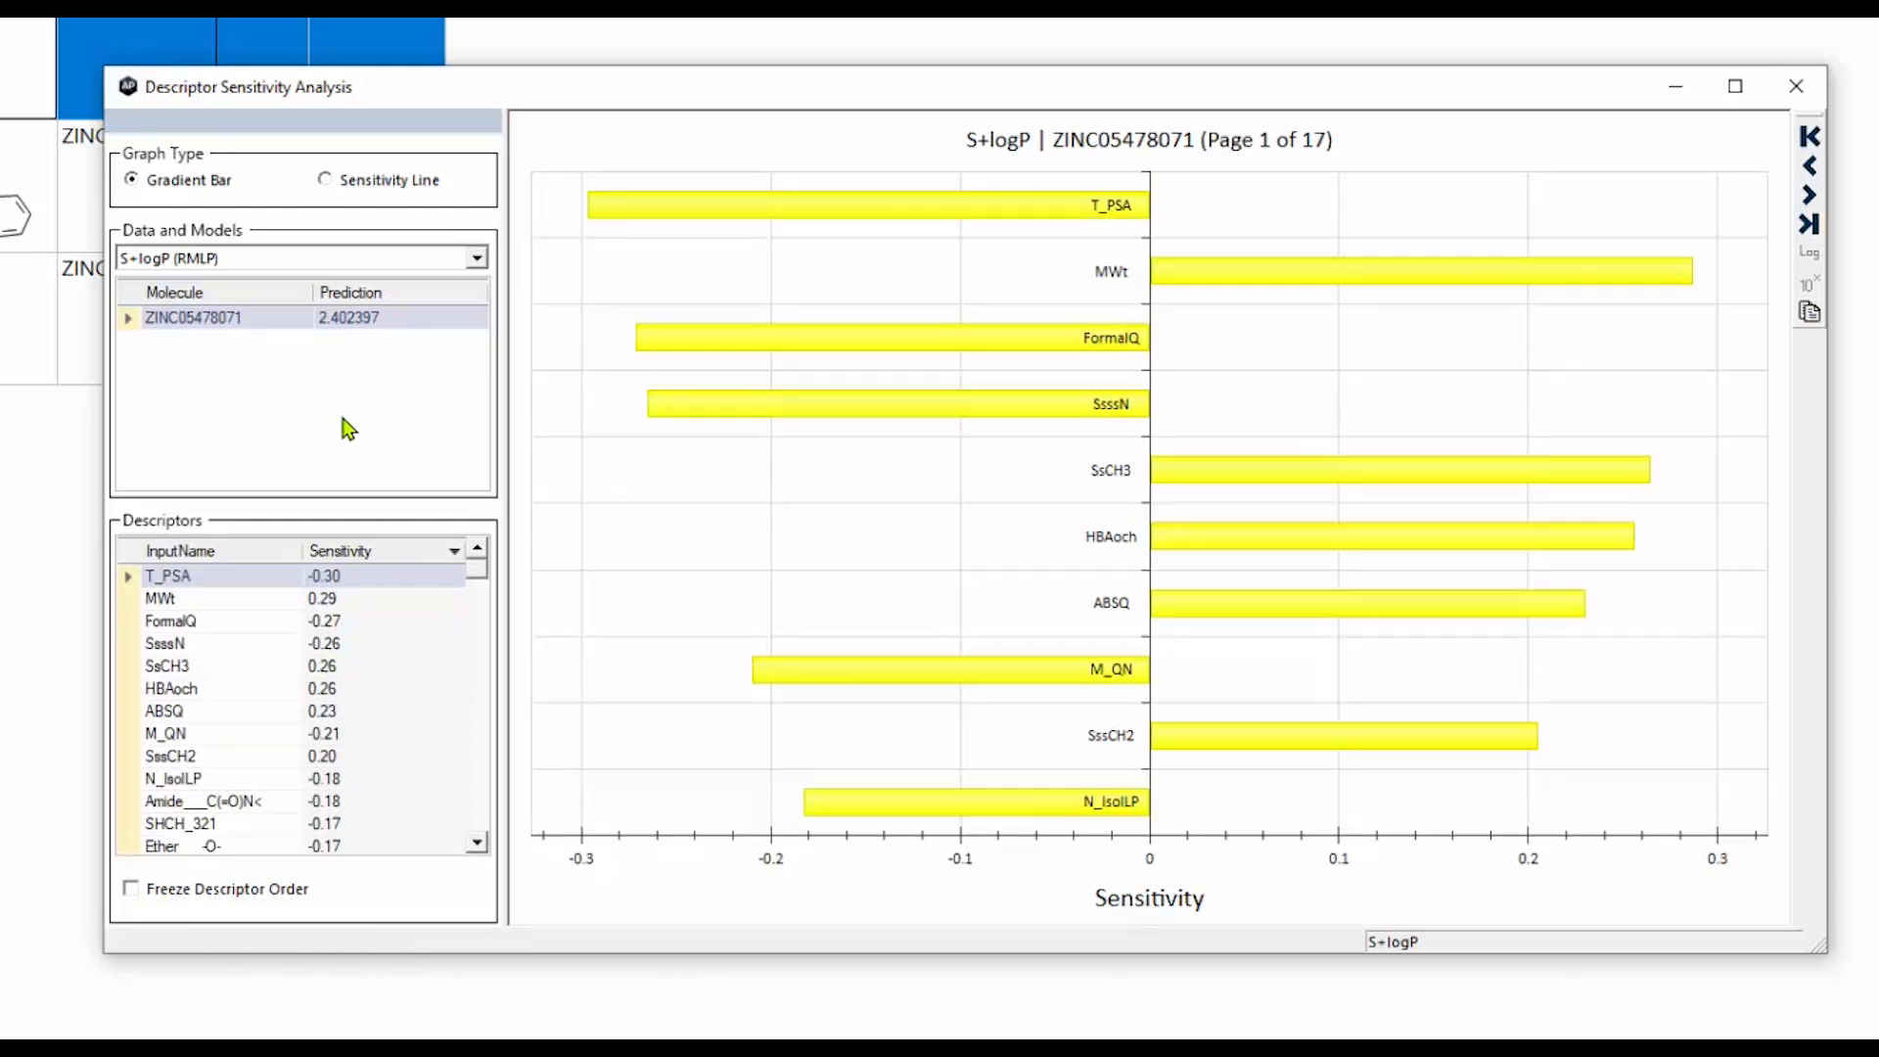
Sort the descriptors by input name and display the Sensitivity Line graph for the flagged SaaaN descriptor
{"action": "left_click_drag", "start_coordinate": [1027, 98], "coordinate": [1086, 95]}
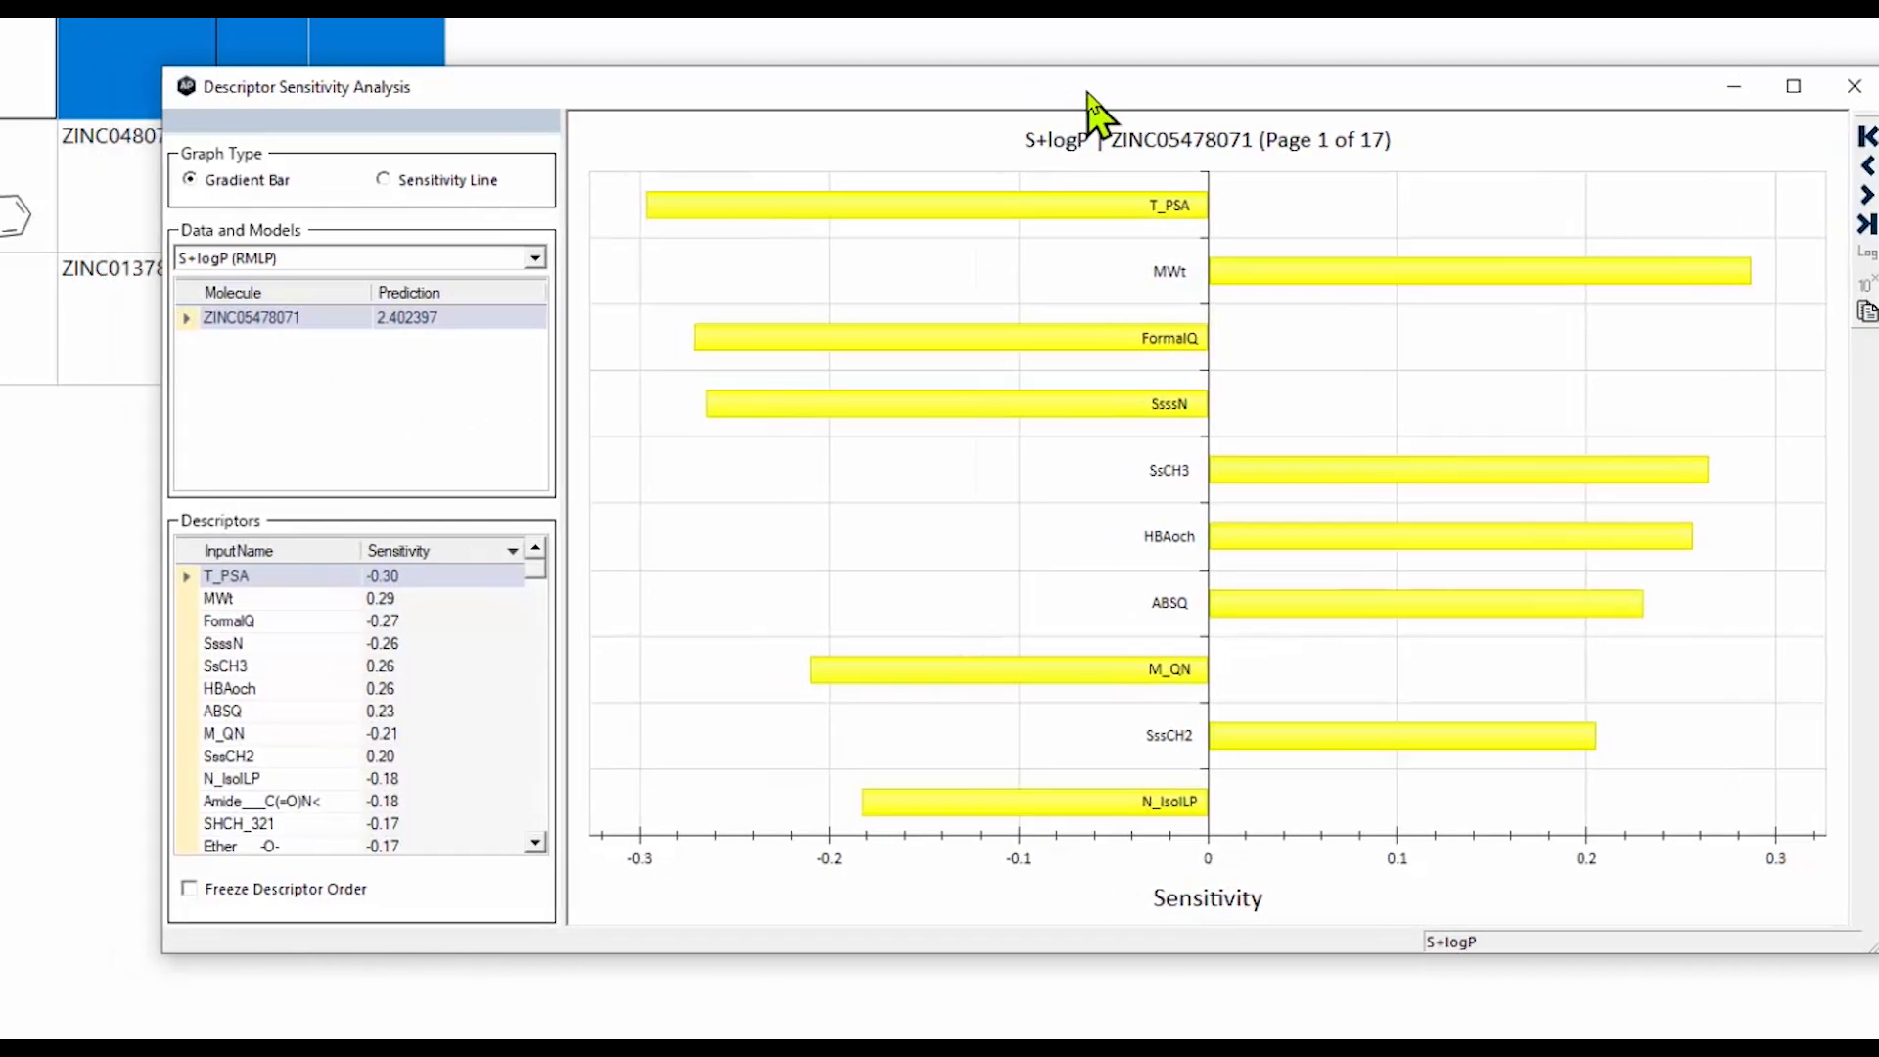
{"action": "left_click", "coordinate": [269, 553]}
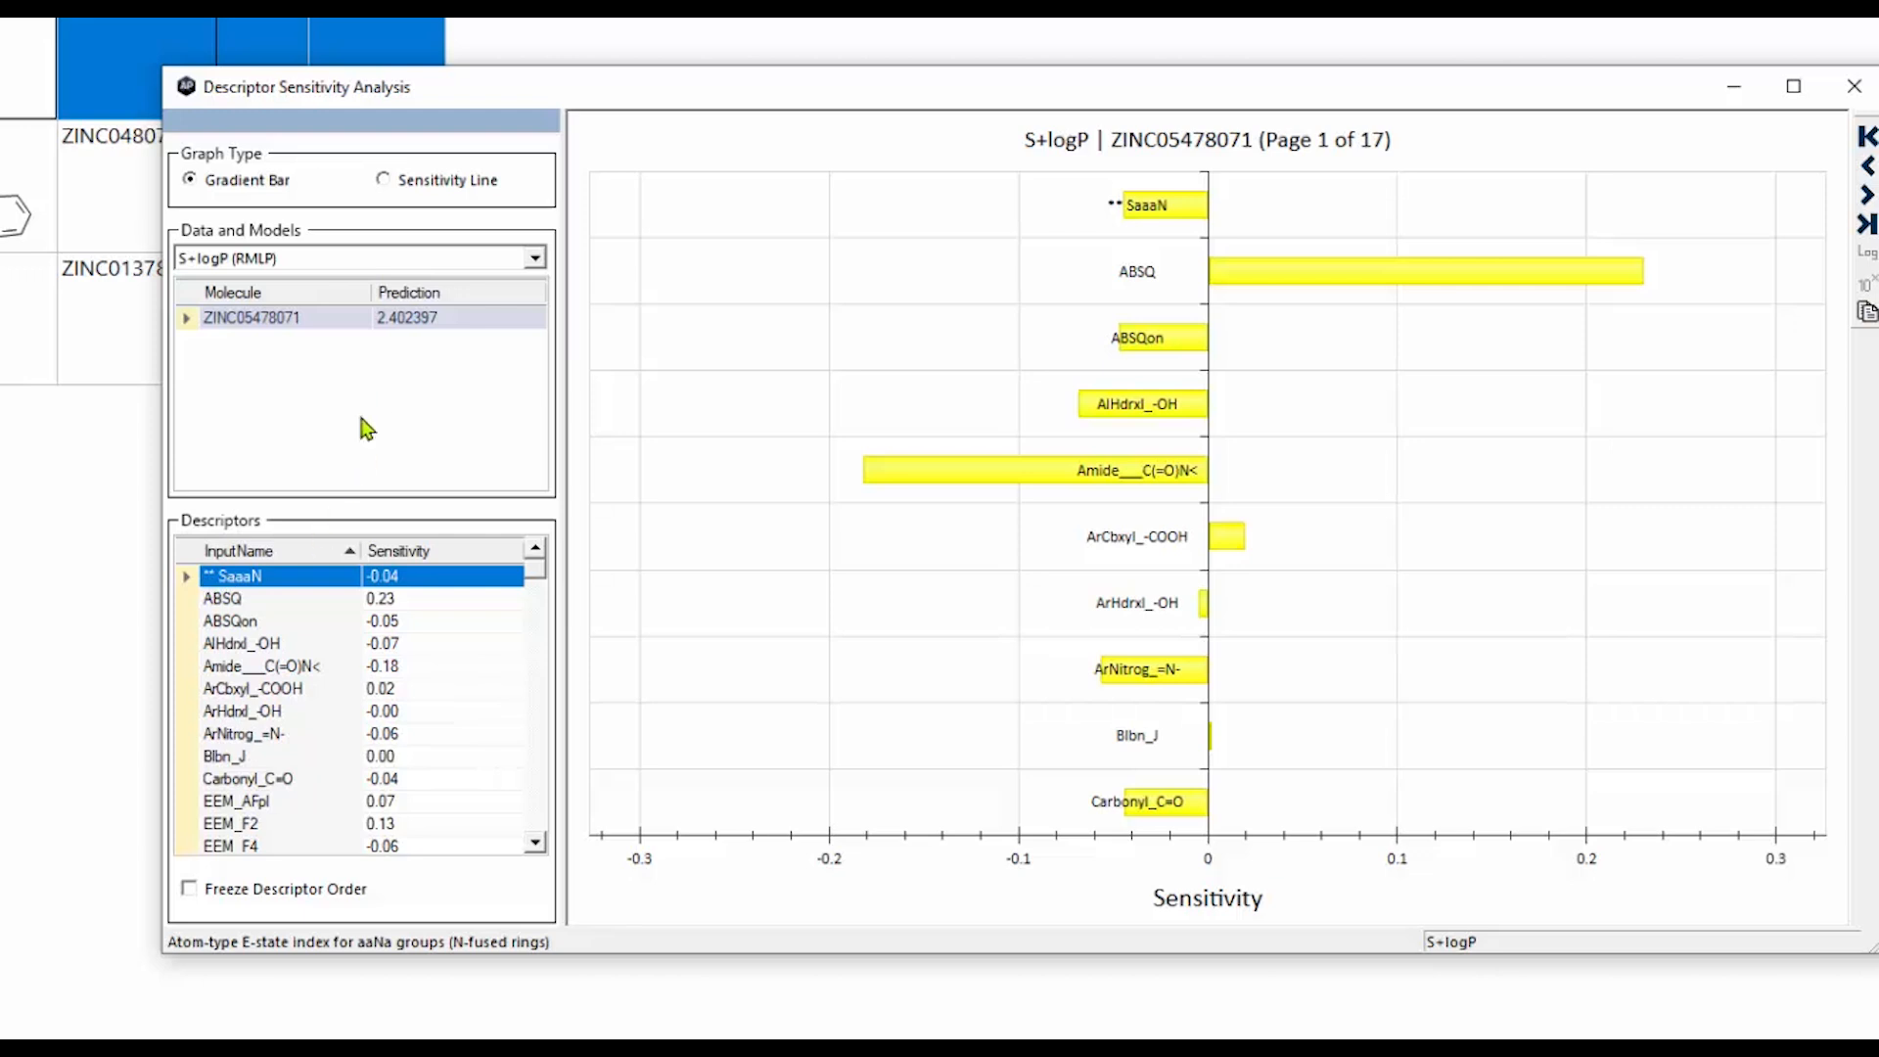
{"action": "left_click", "coordinate": [409, 184]}
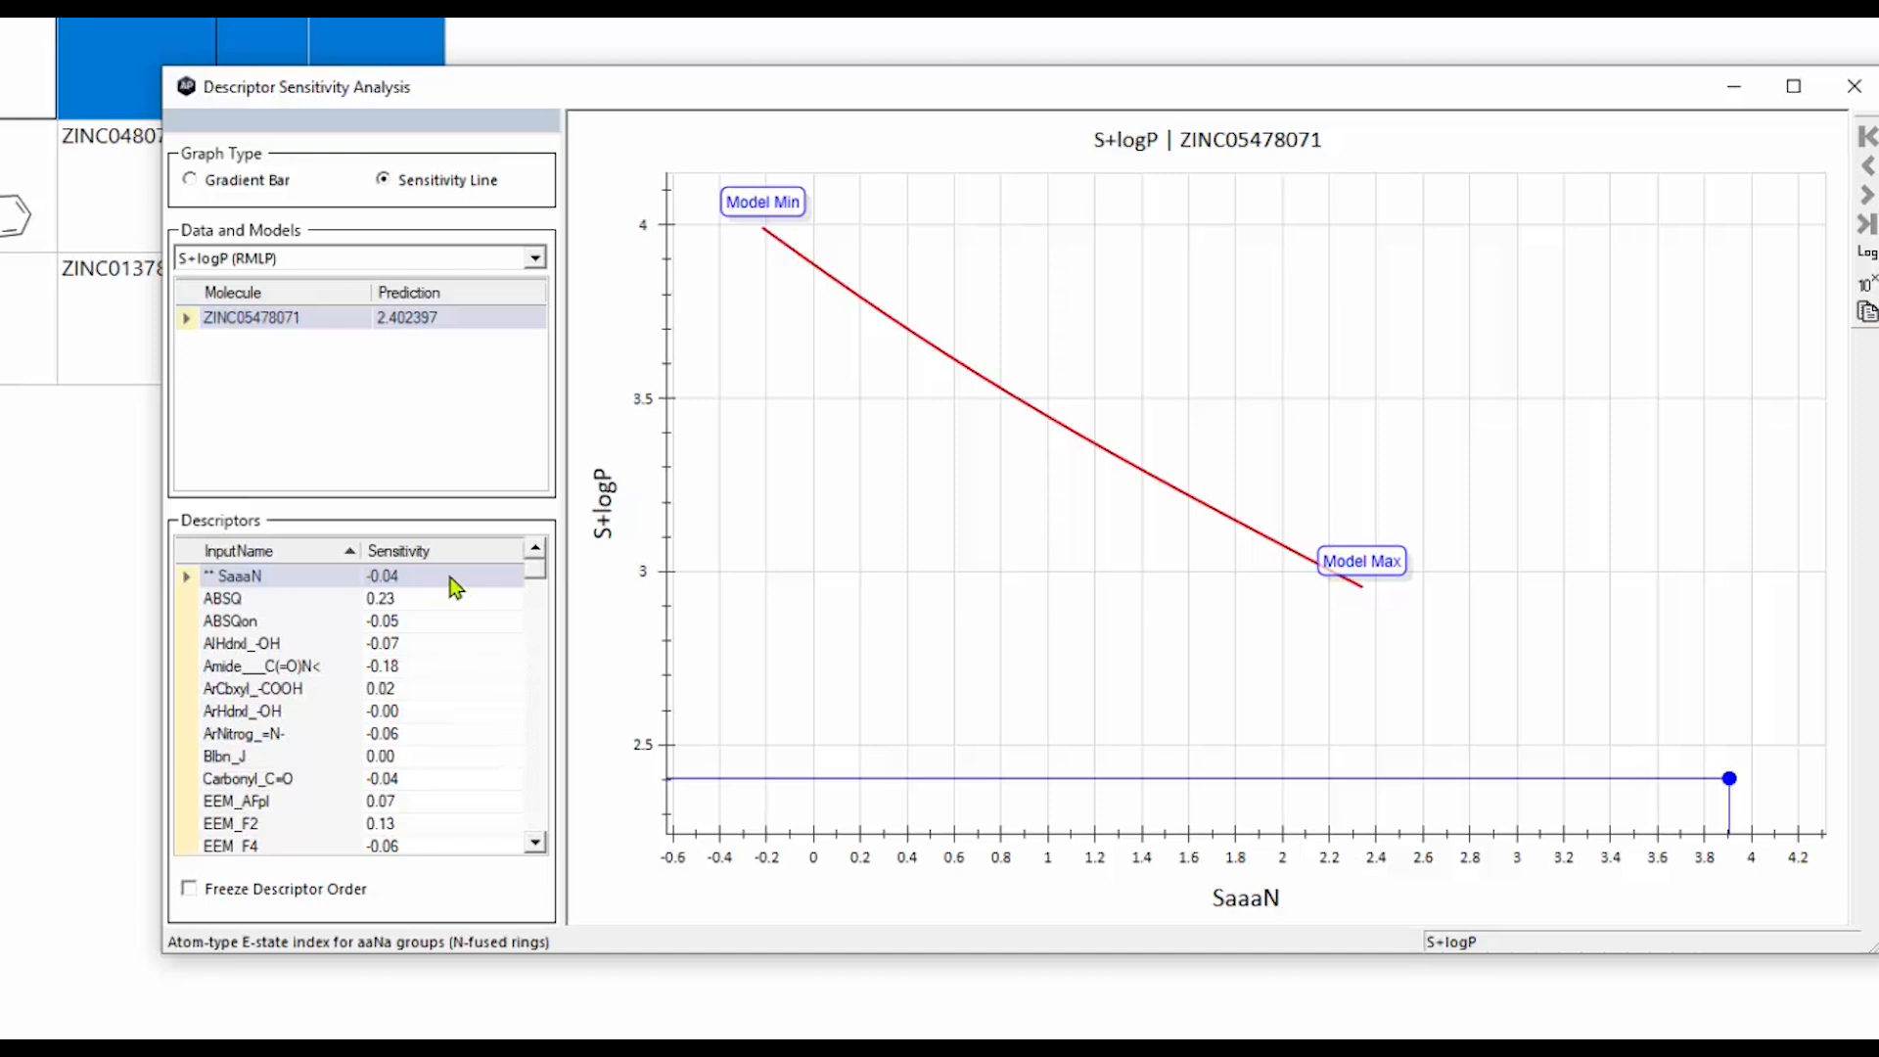
Compare the sensitivity lines of T_PSA and SaaaN by sorting the descriptors alternately by sensitivity and by input name, and select MWt
{"action": "left_click", "coordinate": [468, 552]}
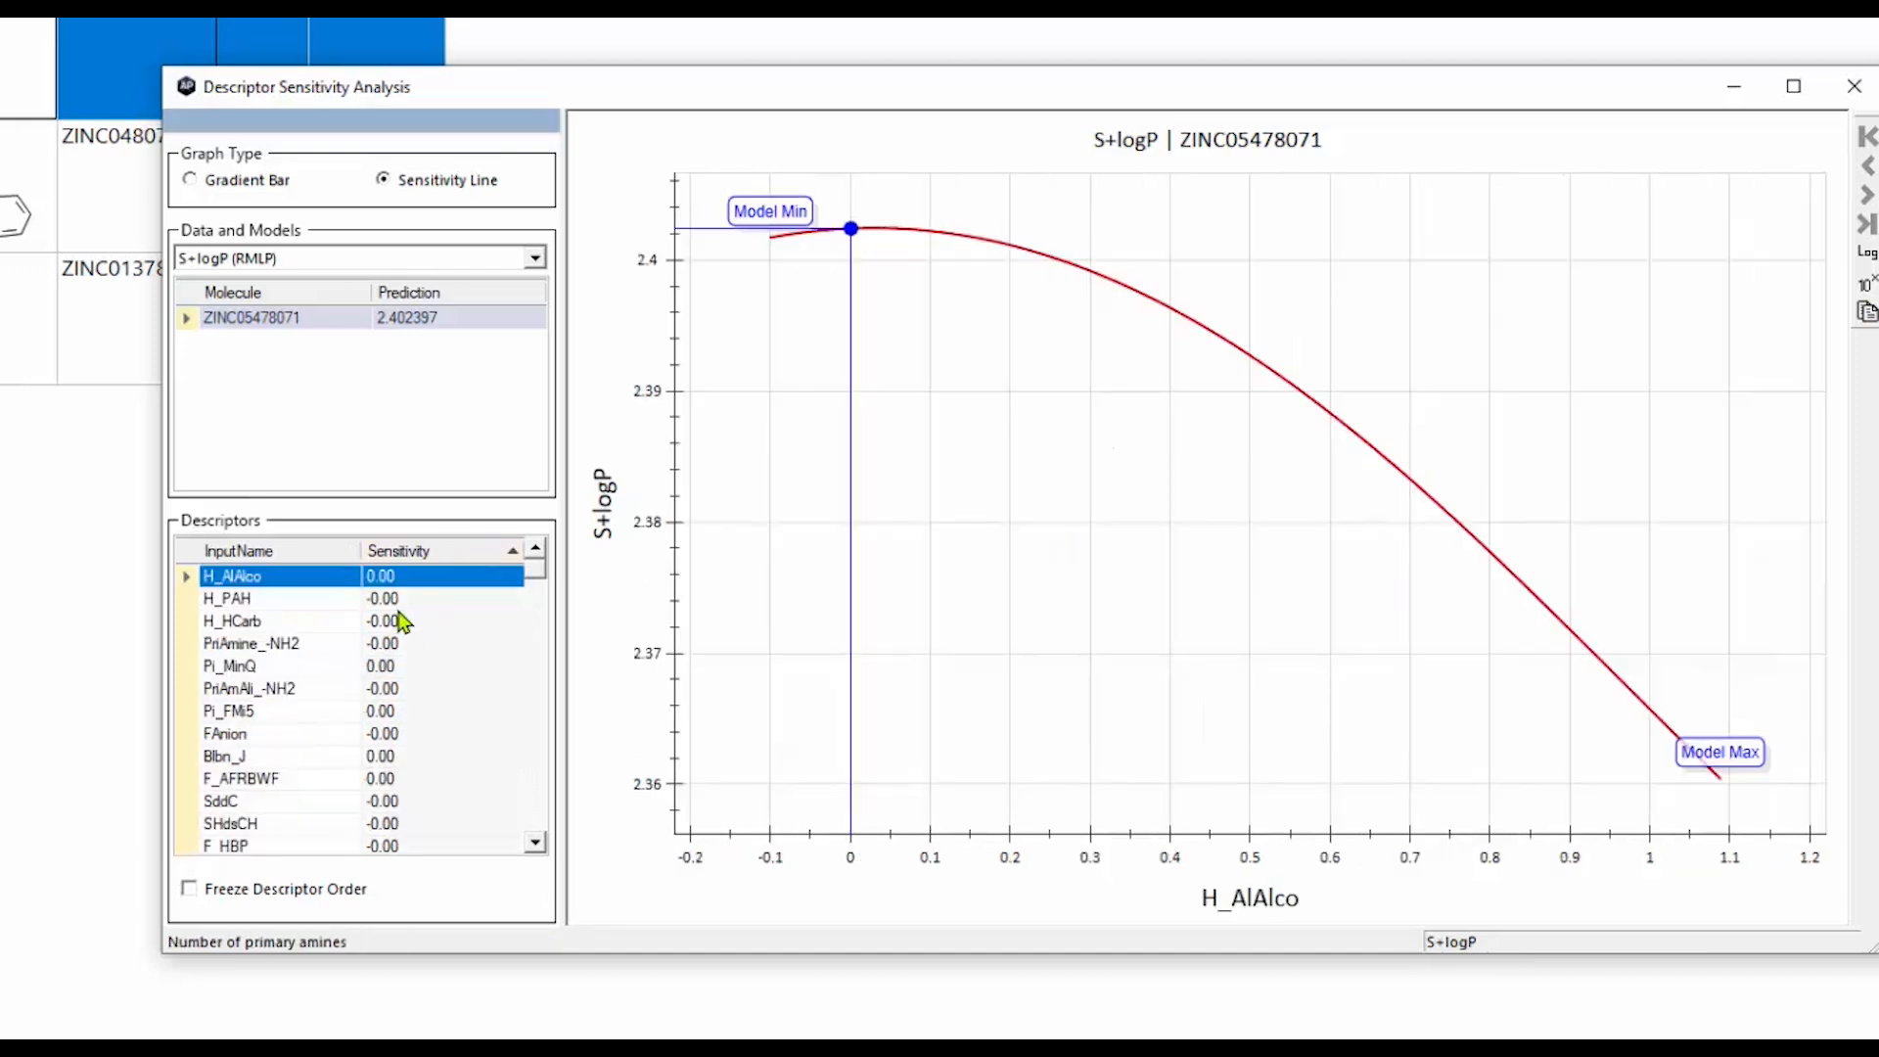
{"action": "left_click", "coordinate": [450, 551]}
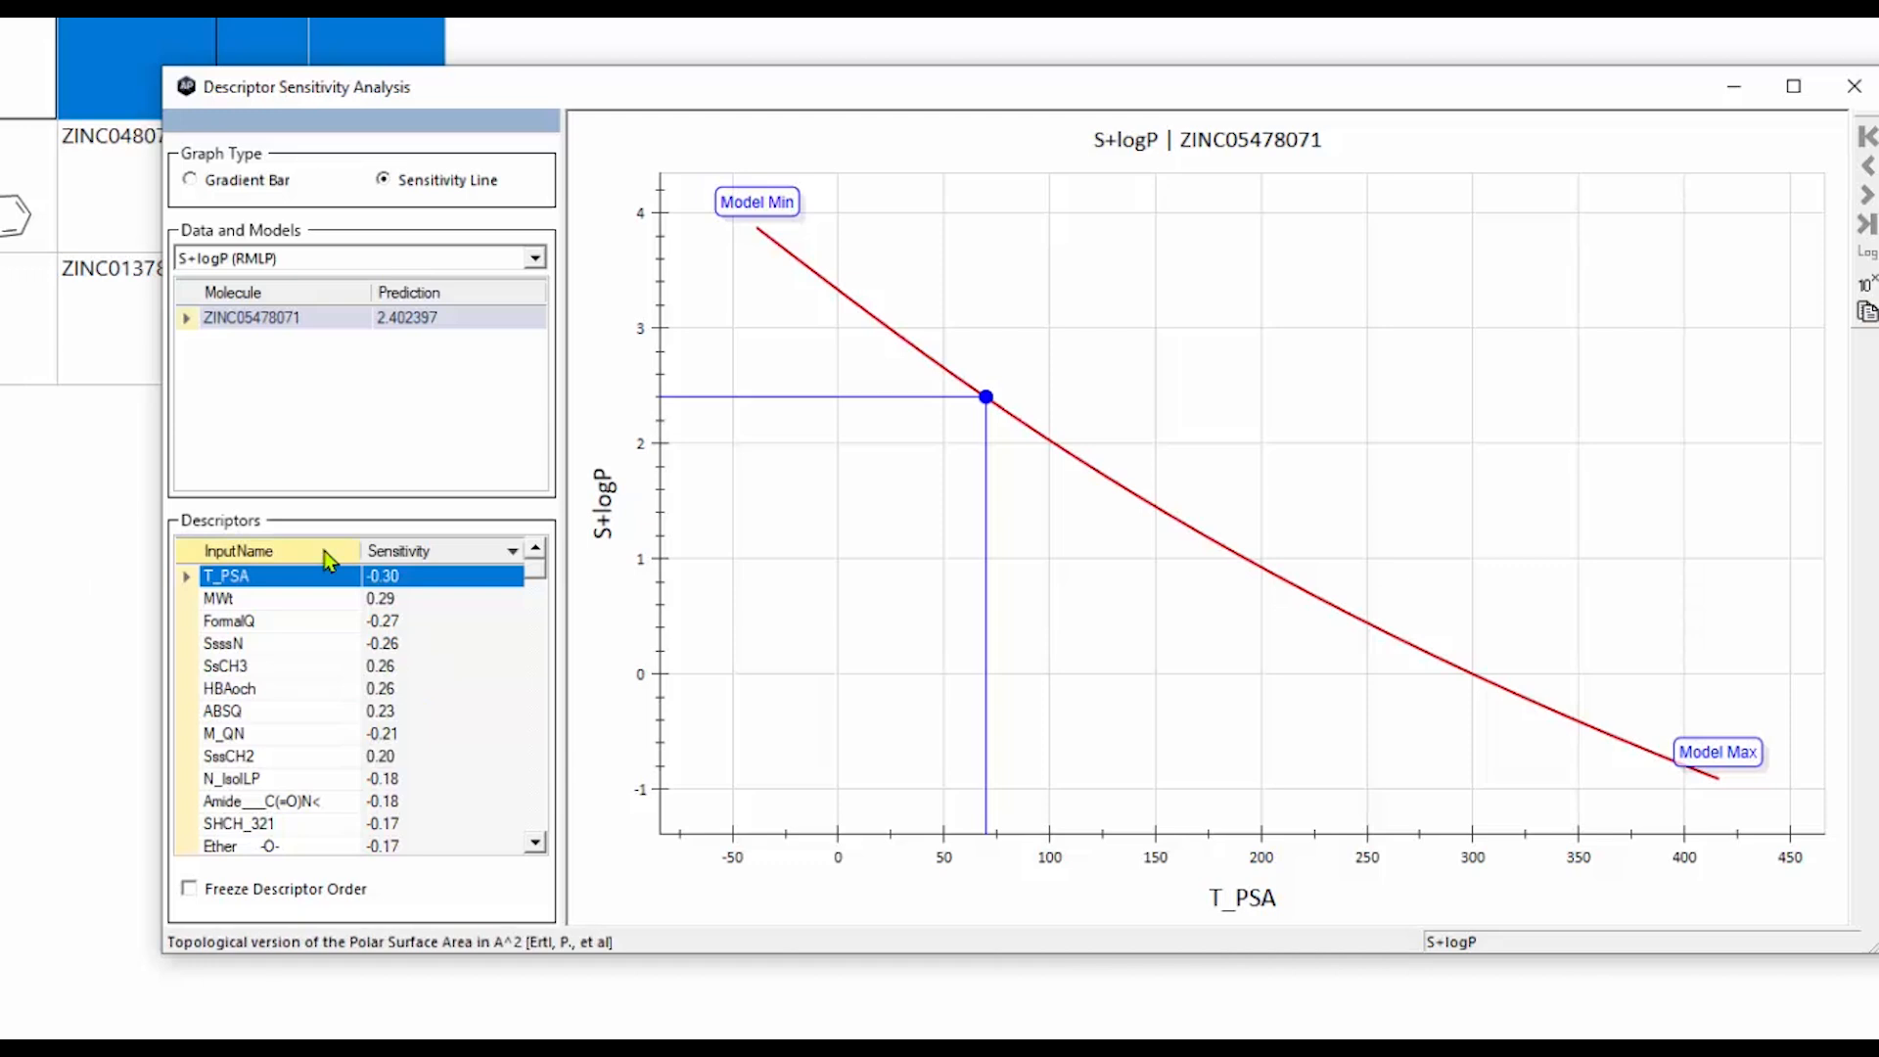
{"action": "left_click", "coordinate": [210, 551]}
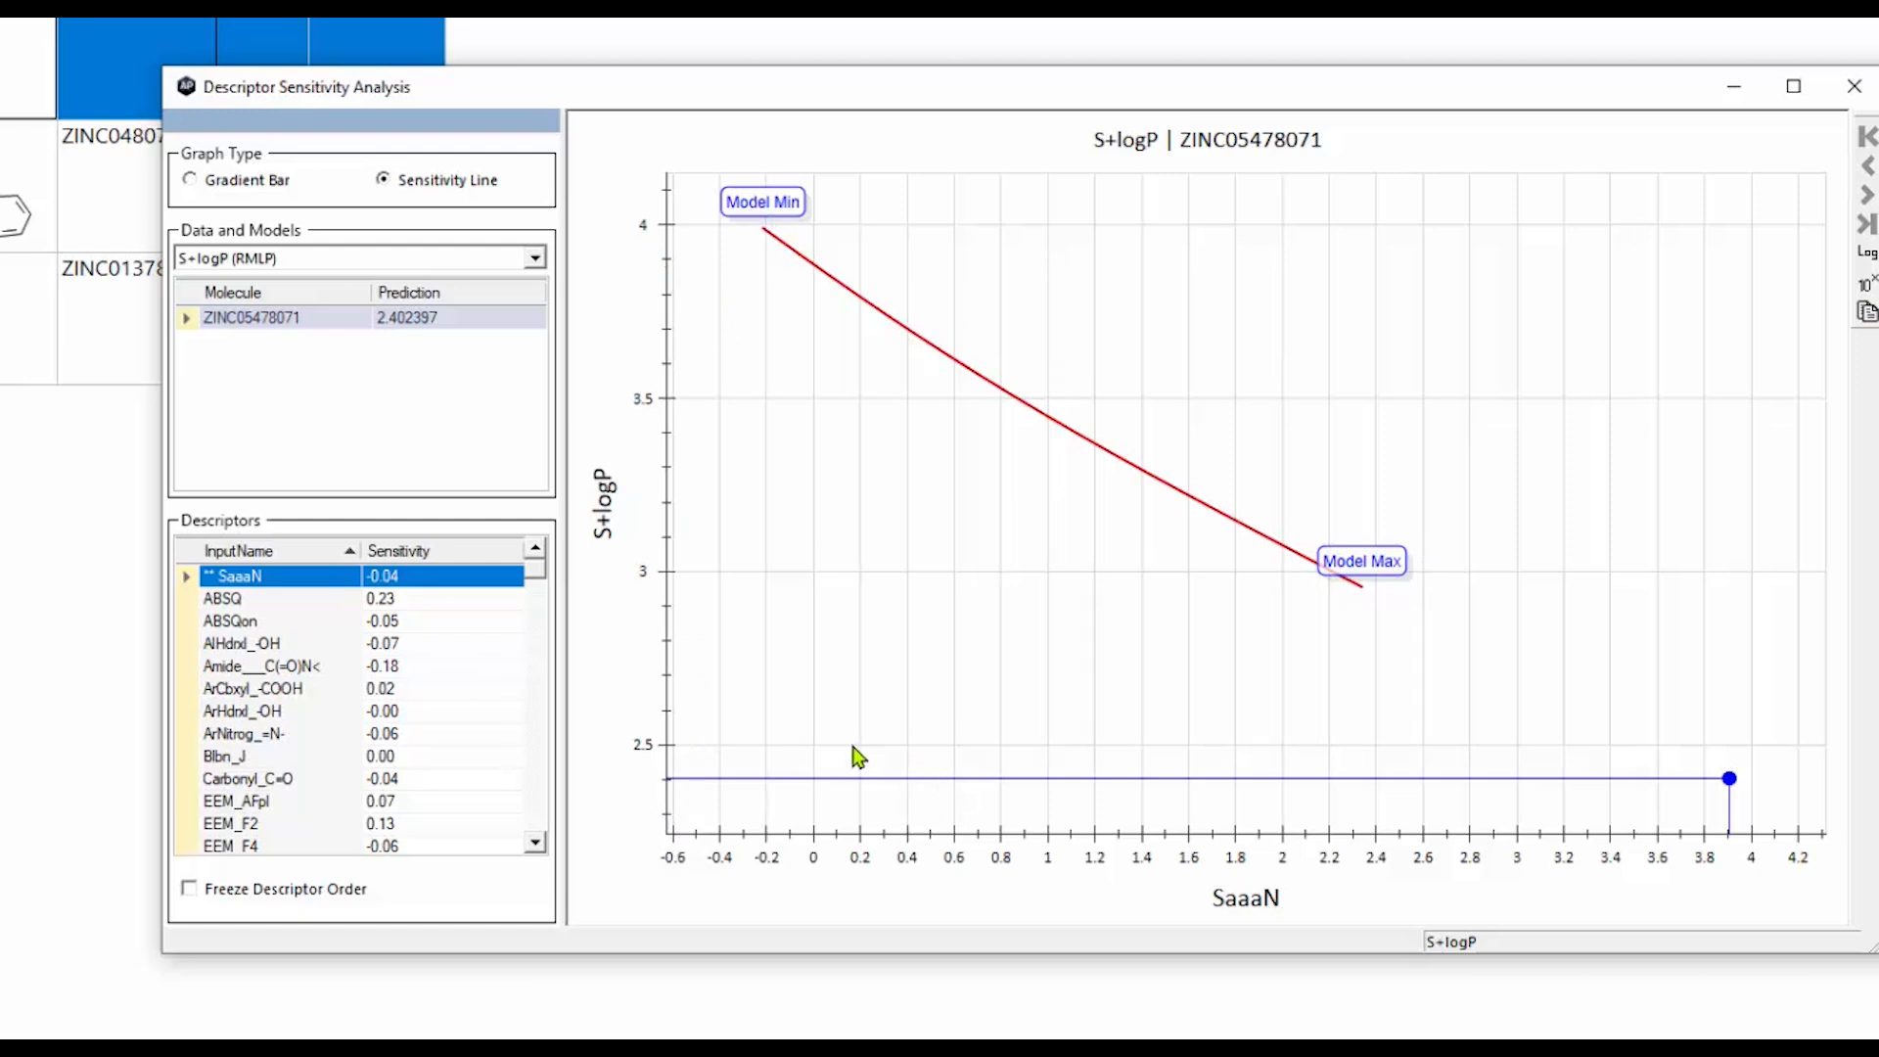
{"action": "left_click", "coordinate": [425, 549]}
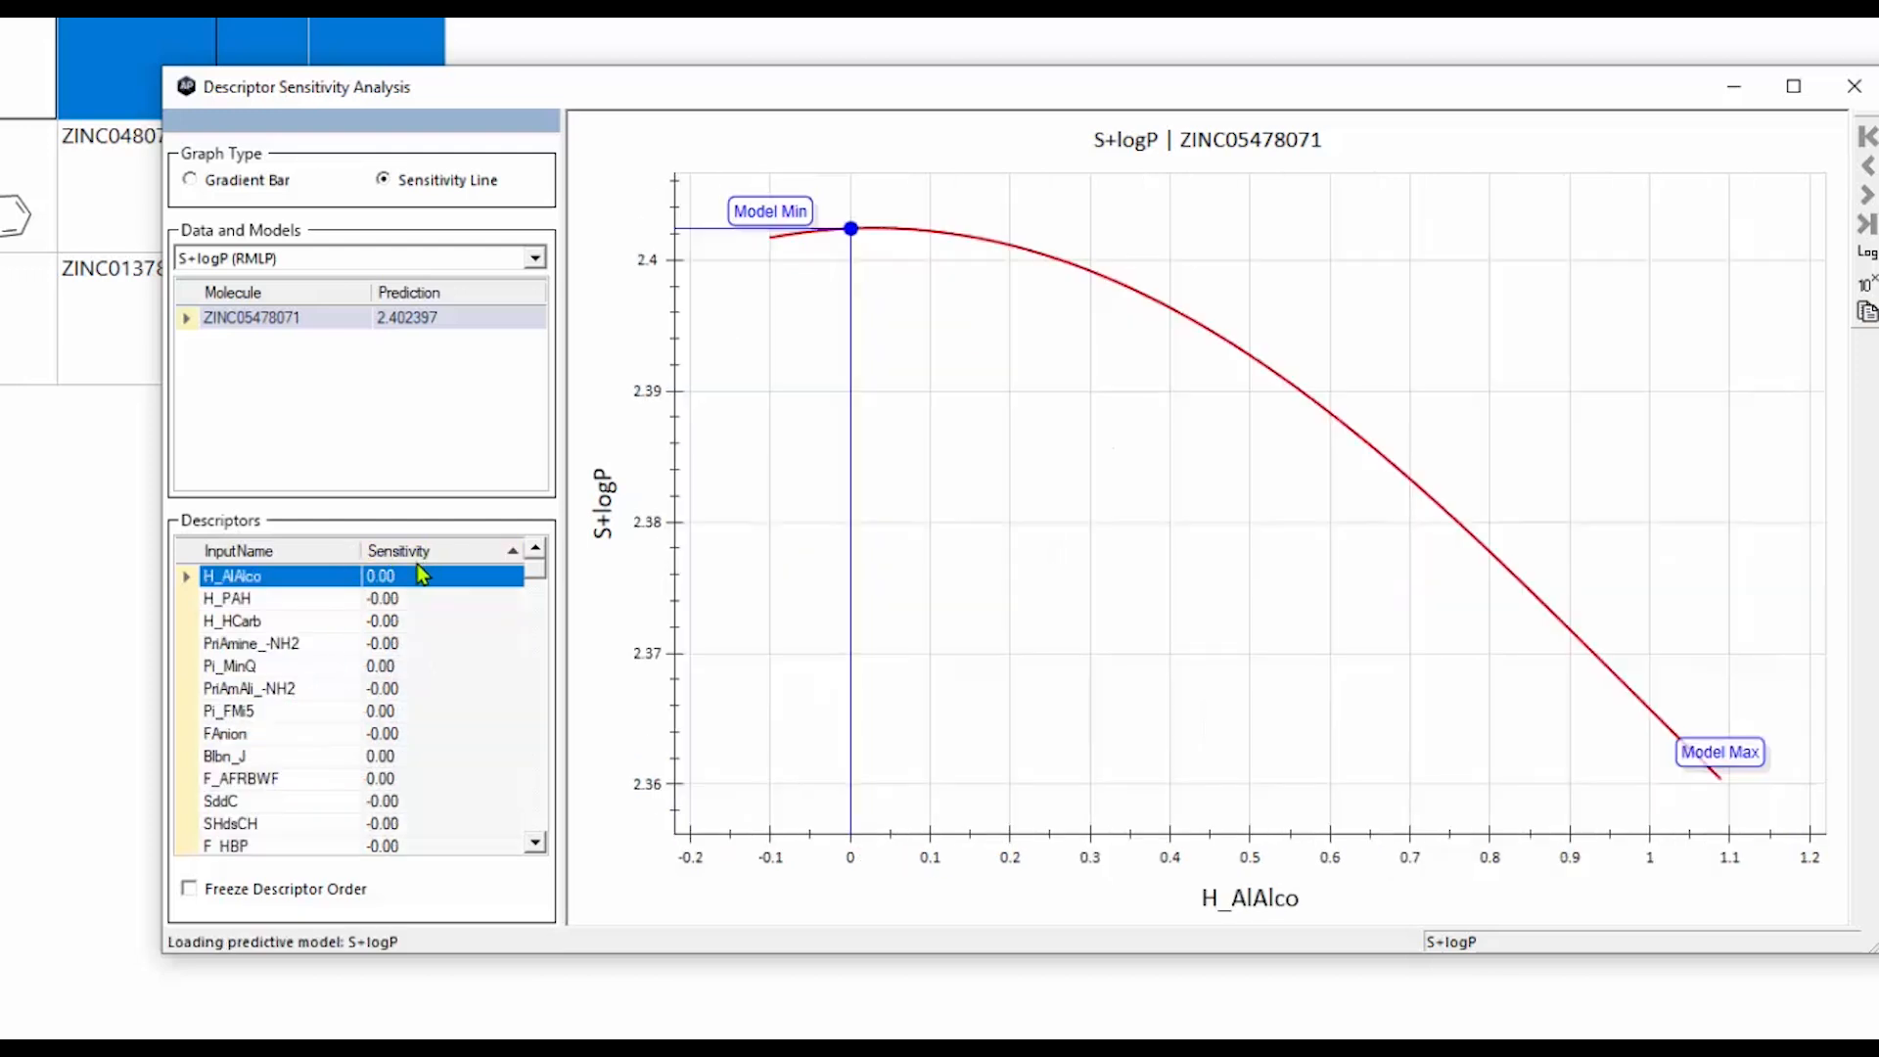
{"action": "left_click", "coordinate": [424, 549]}
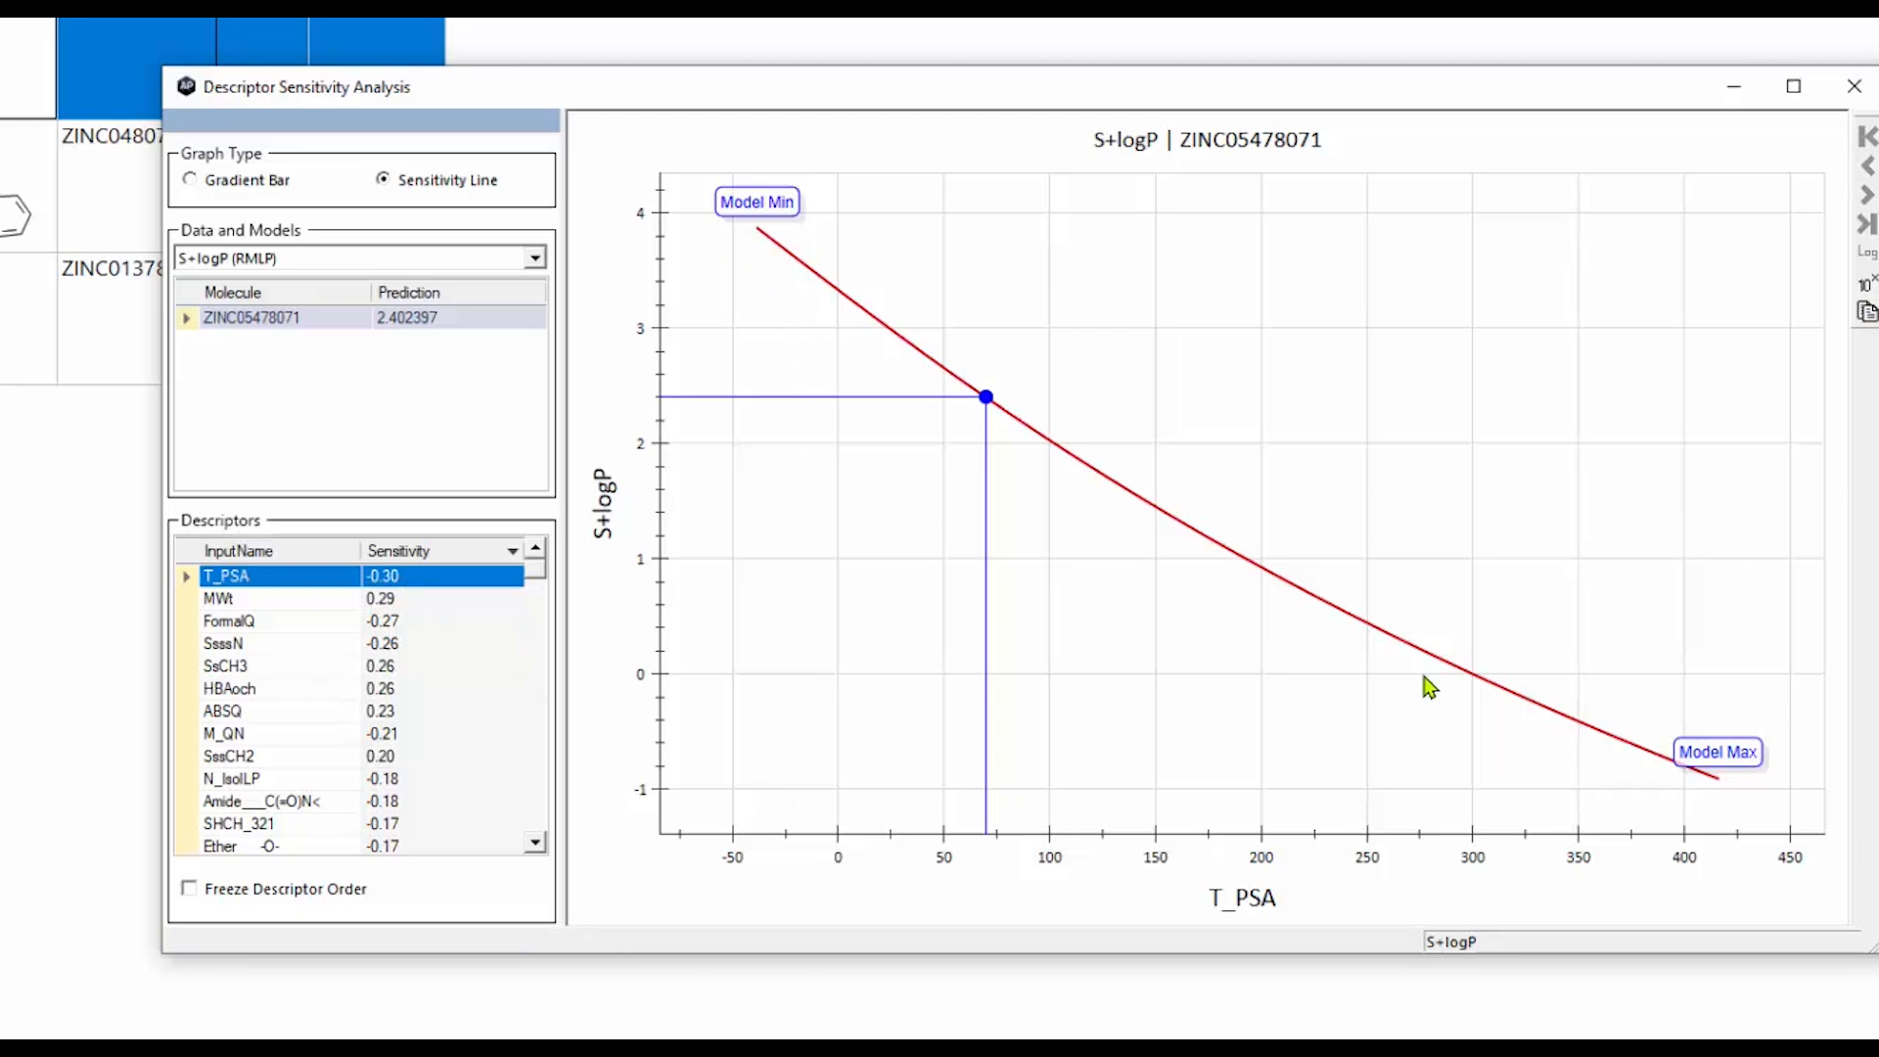
{"action": "left_click", "coordinate": [331, 552]}
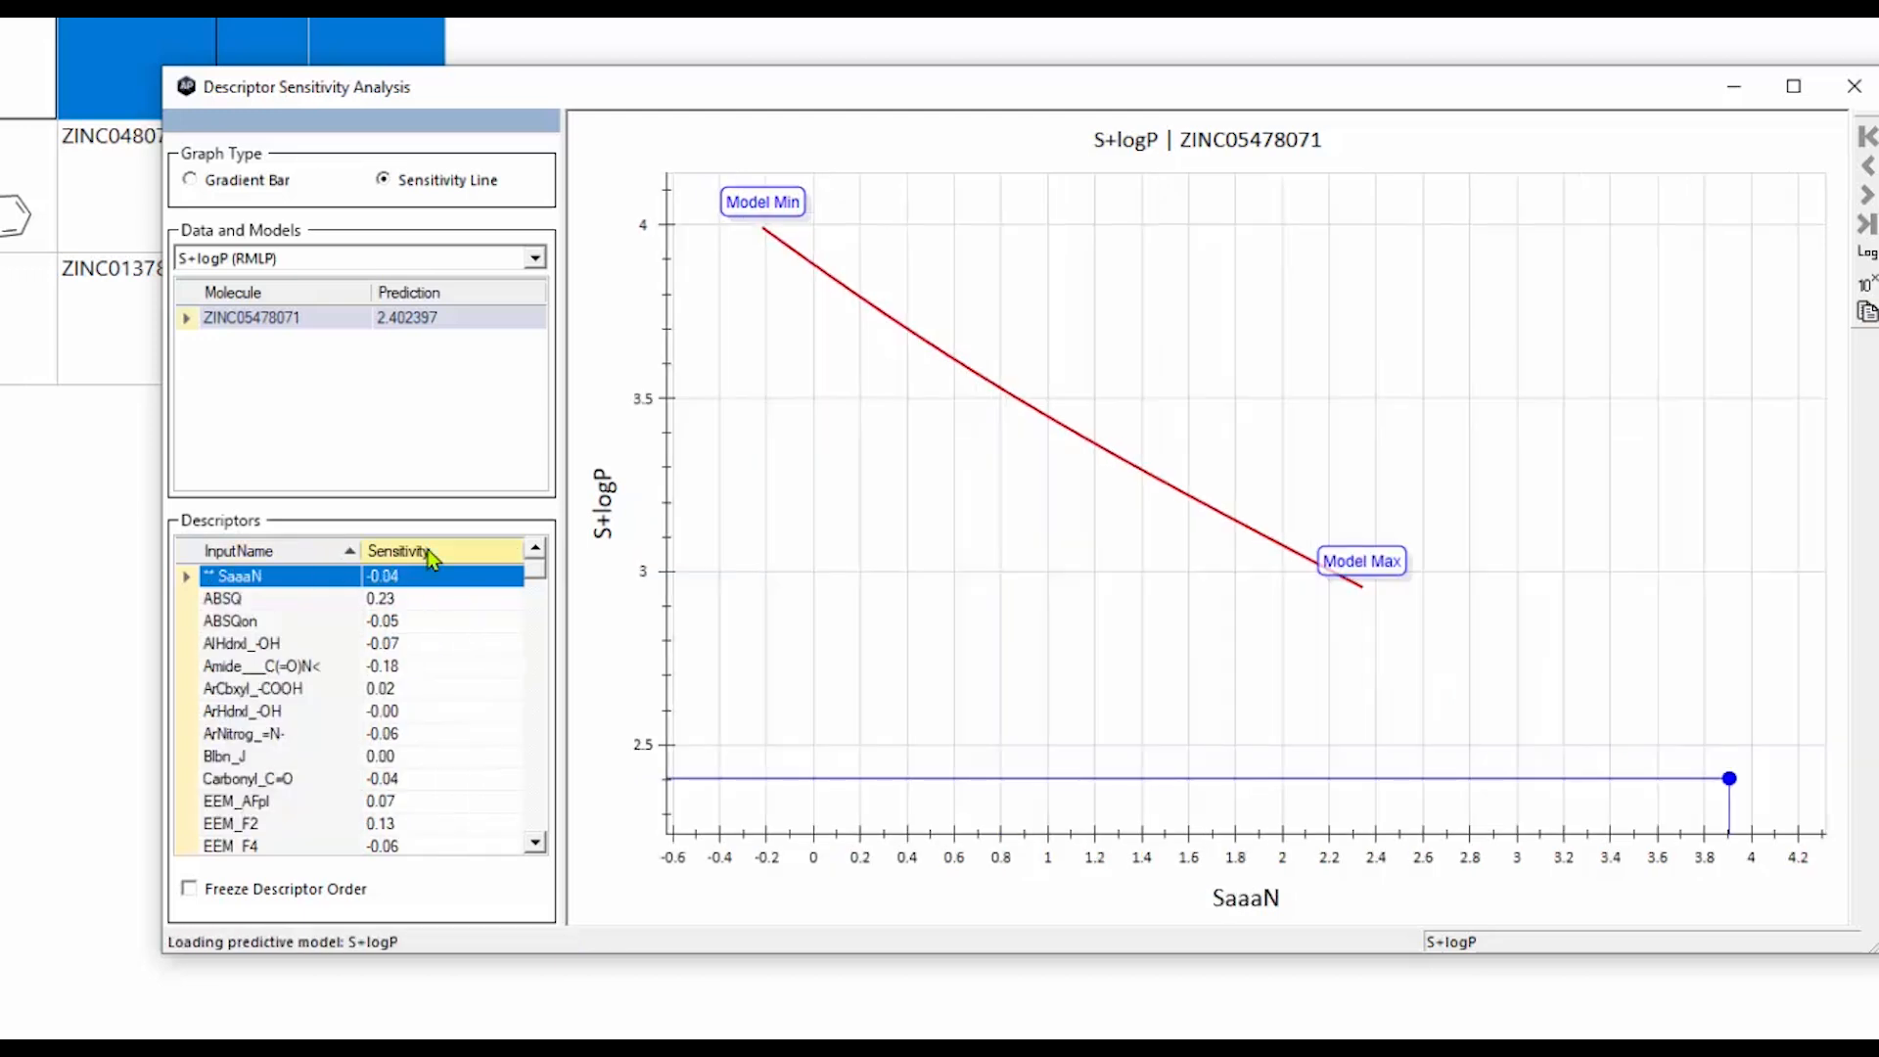
{"action": "left_click", "coordinate": [431, 551]}
{"action": "left_click", "coordinate": [462, 548]}
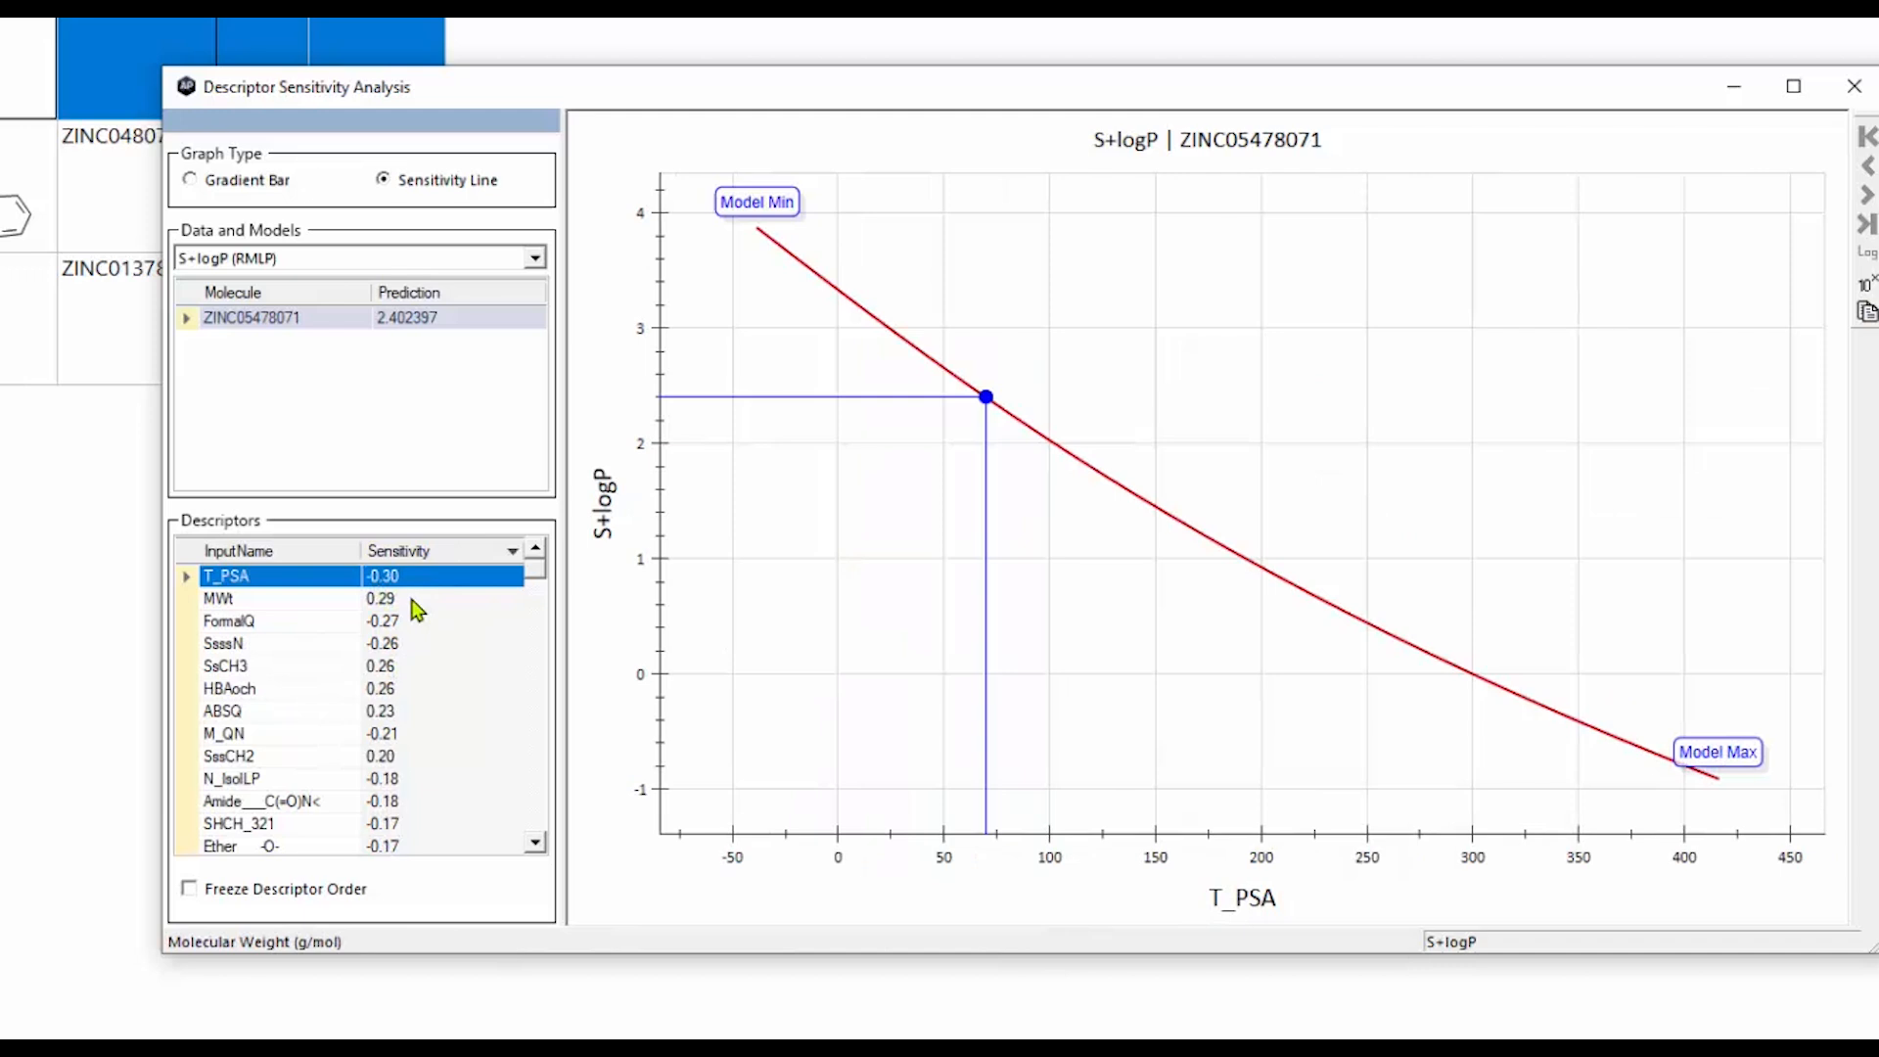
{"action": "left_click", "coordinate": [418, 599]}
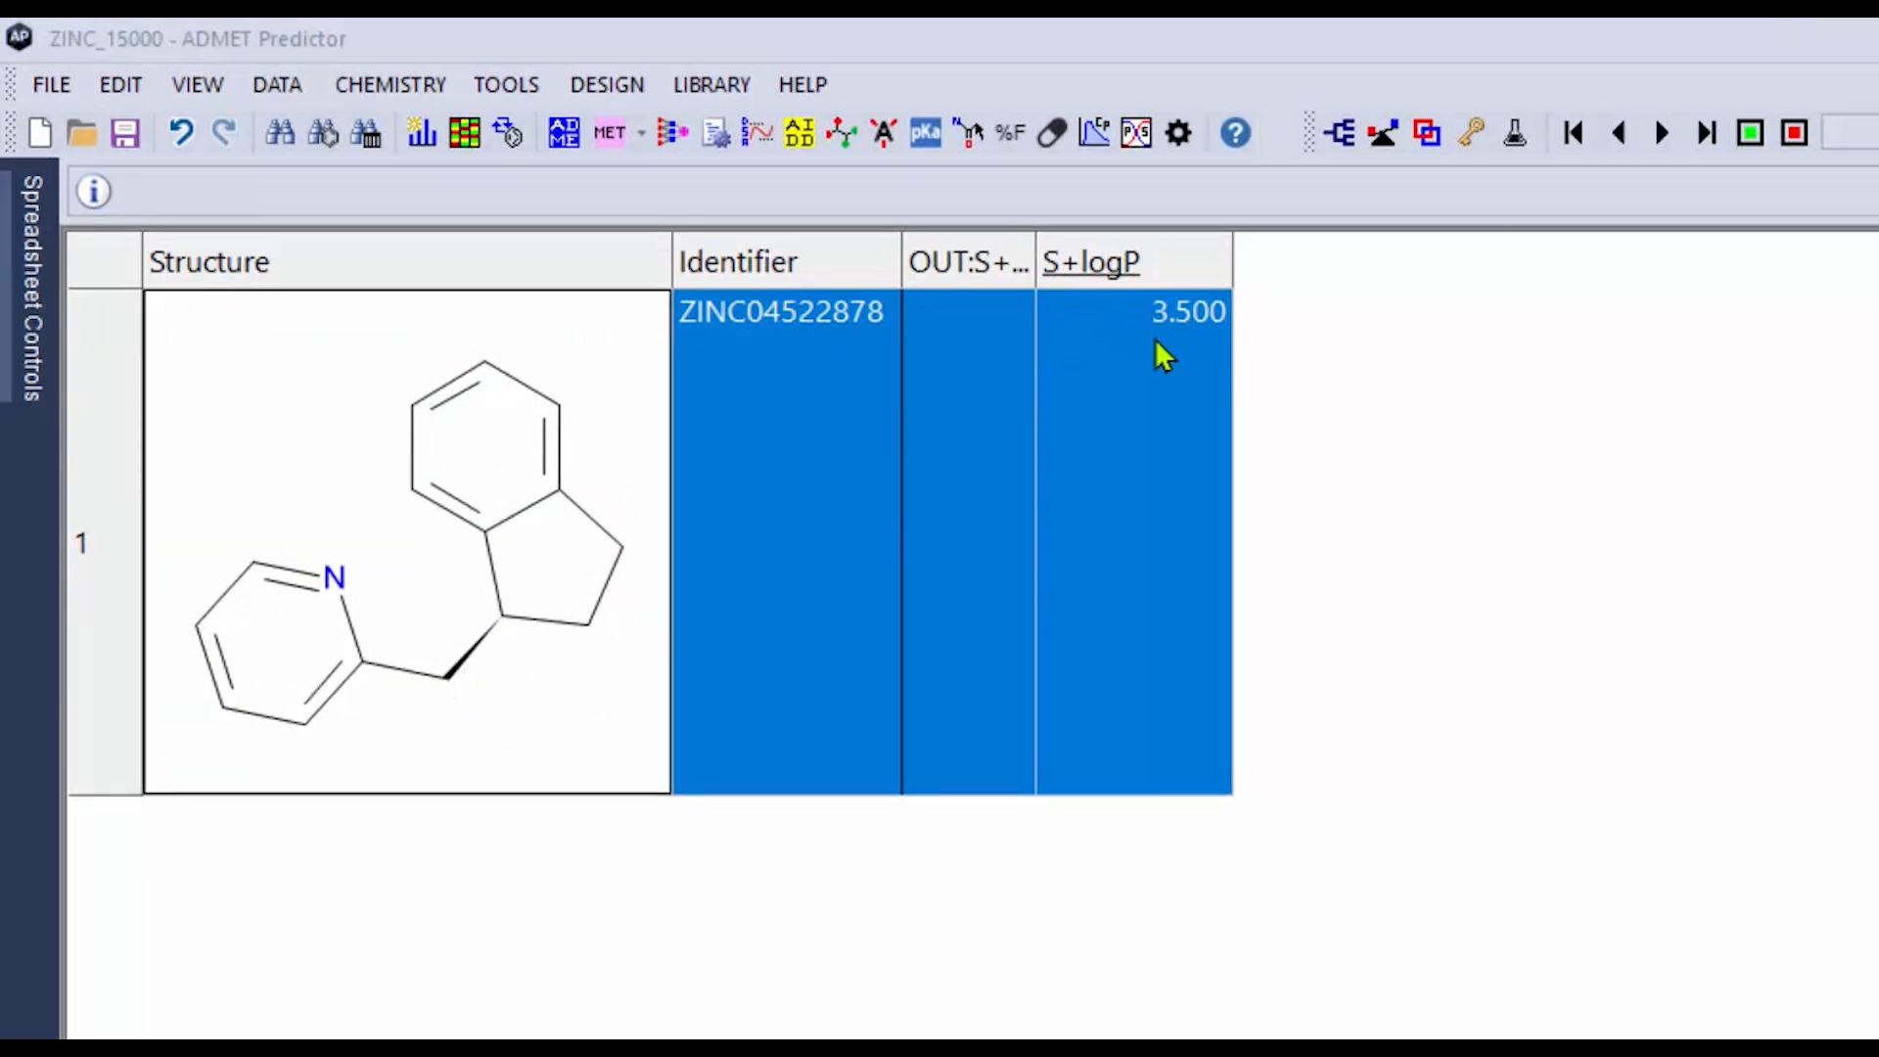
Run Structure Sensitivity Analysis on ZINC04522878 with the S+logP model
{"action": "left_click", "coordinate": [840, 135]}
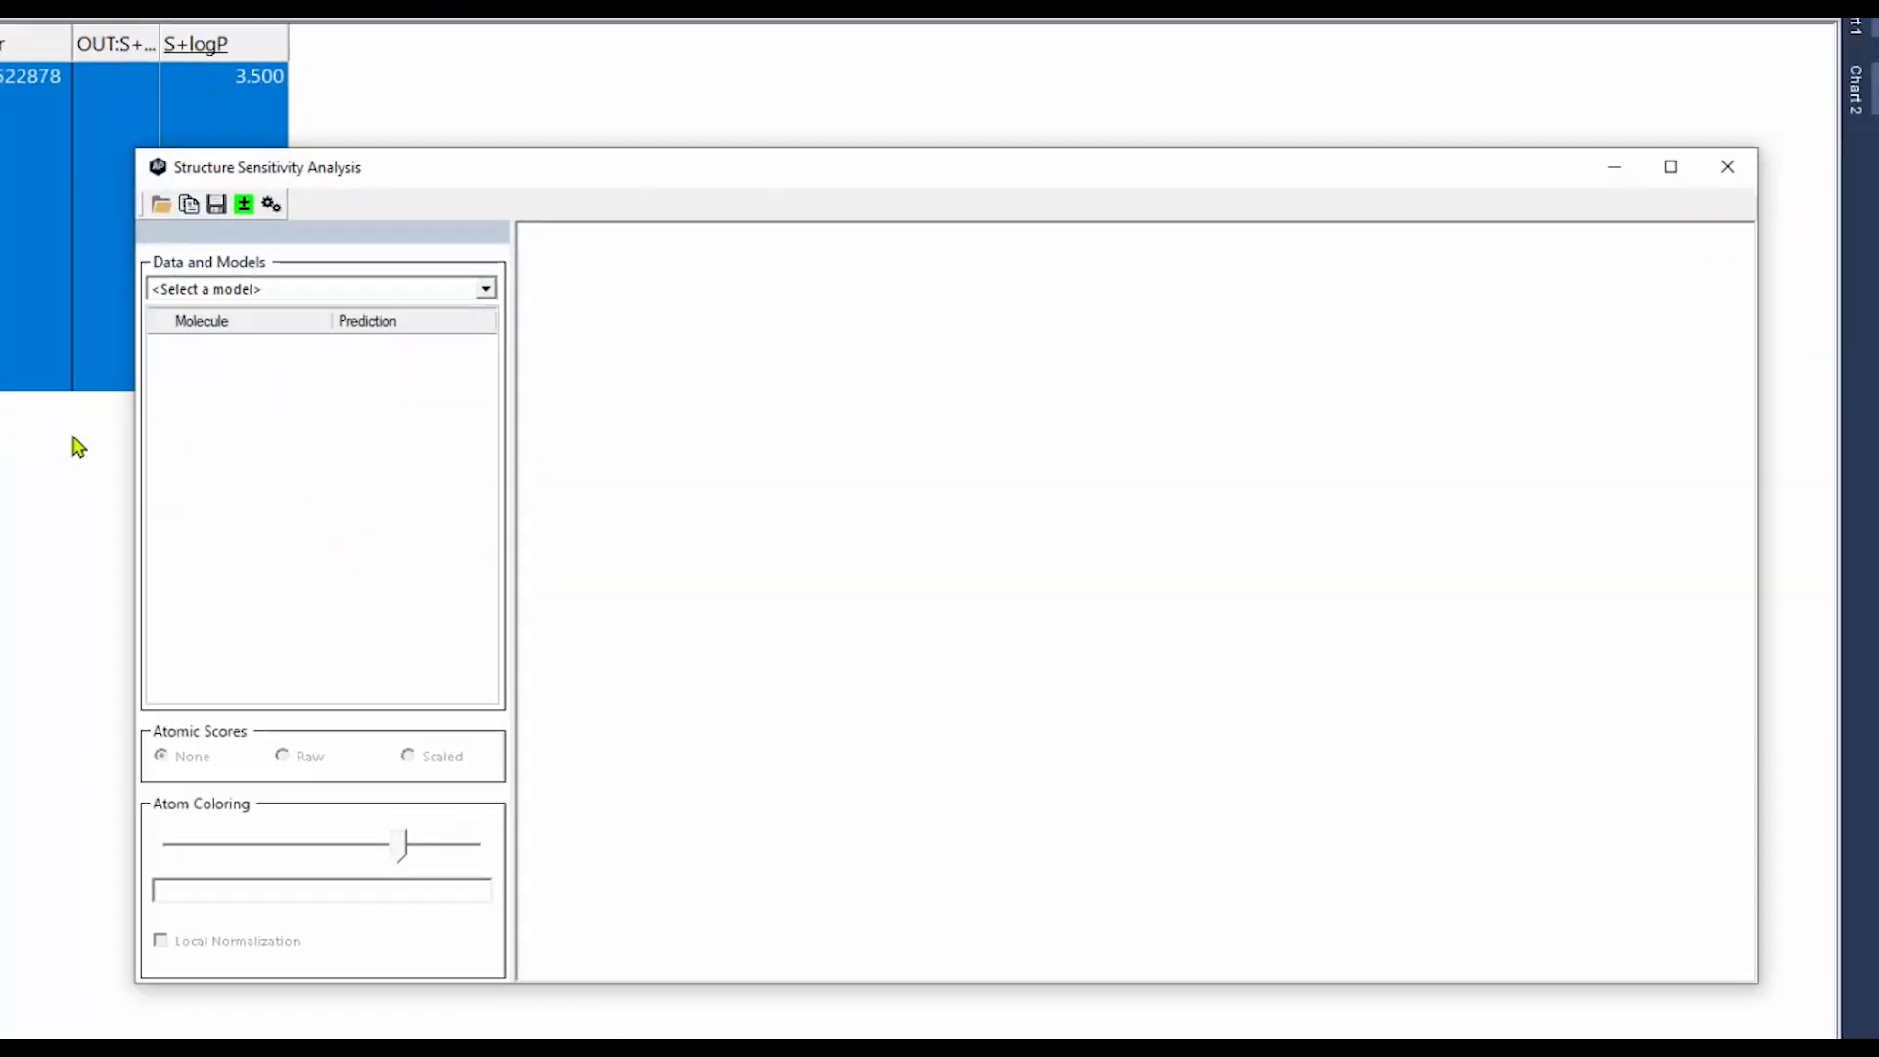
{"action": "left_click", "coordinate": [621, 335]}
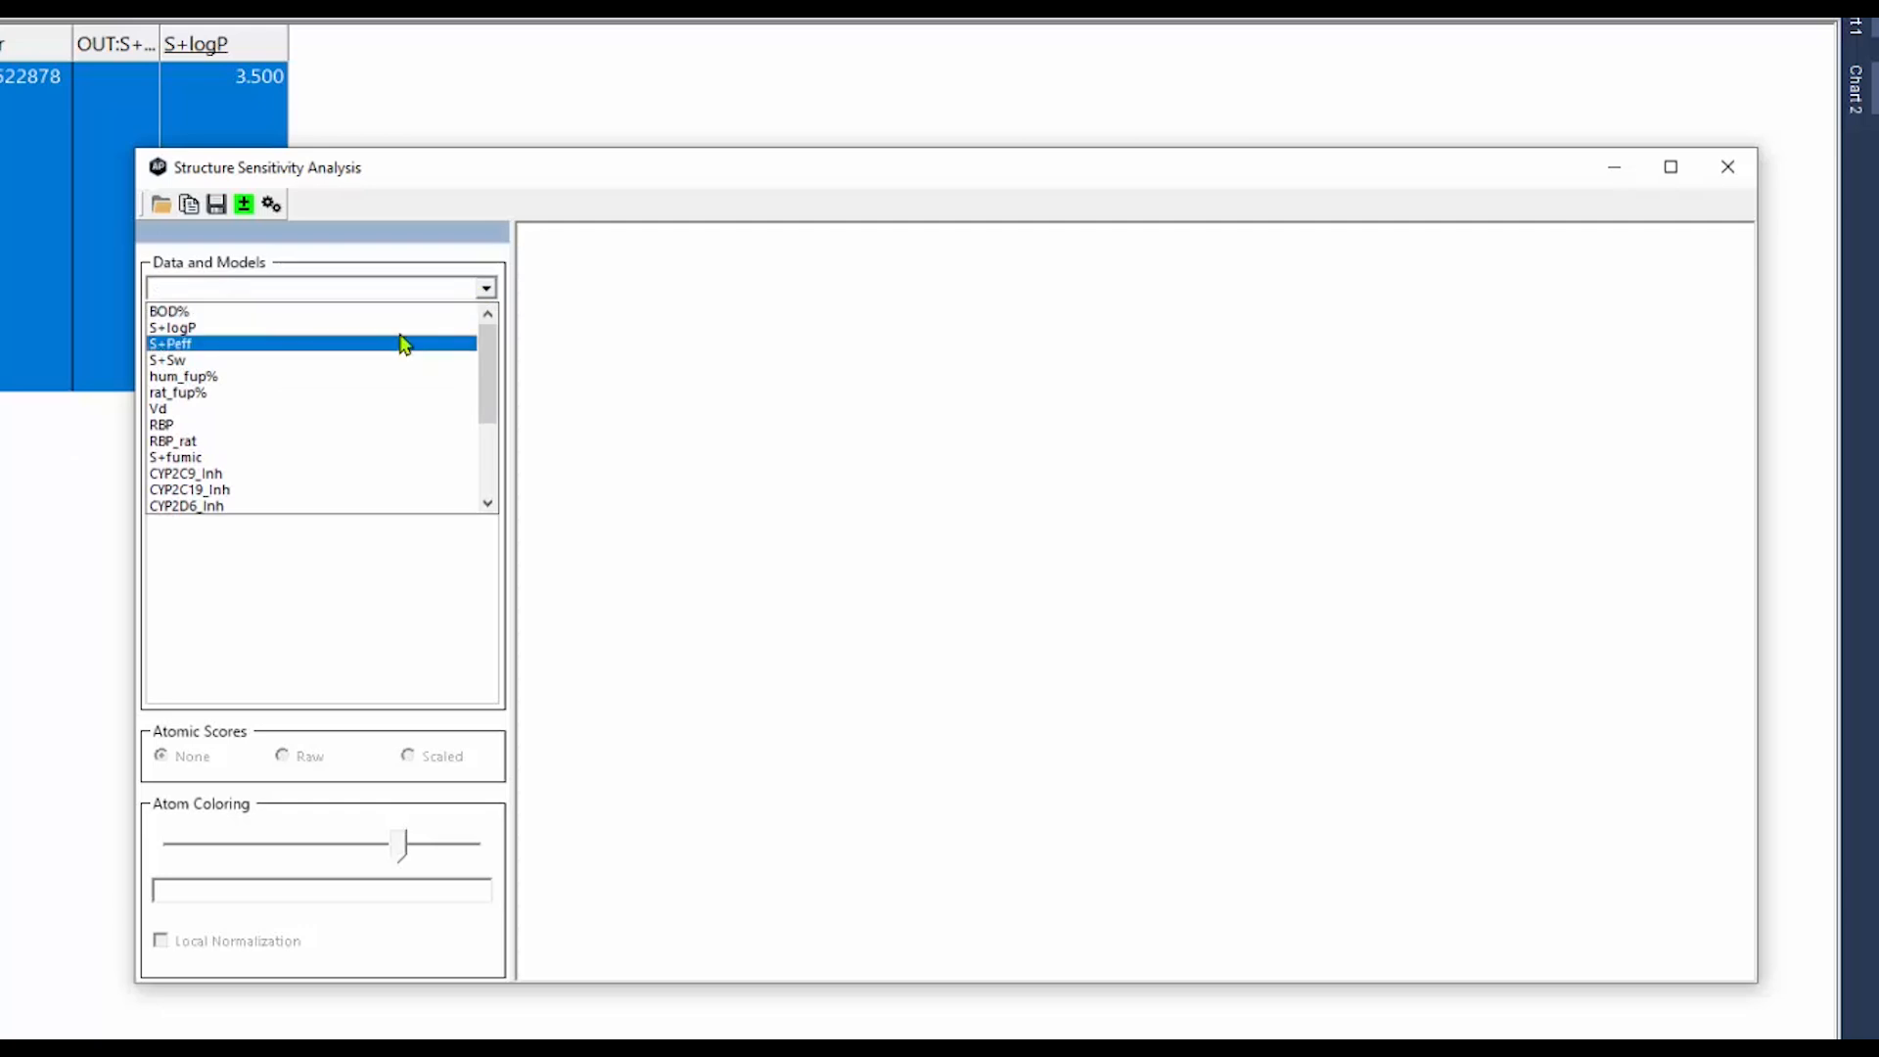
{"action": "left_click", "coordinate": [402, 344]}
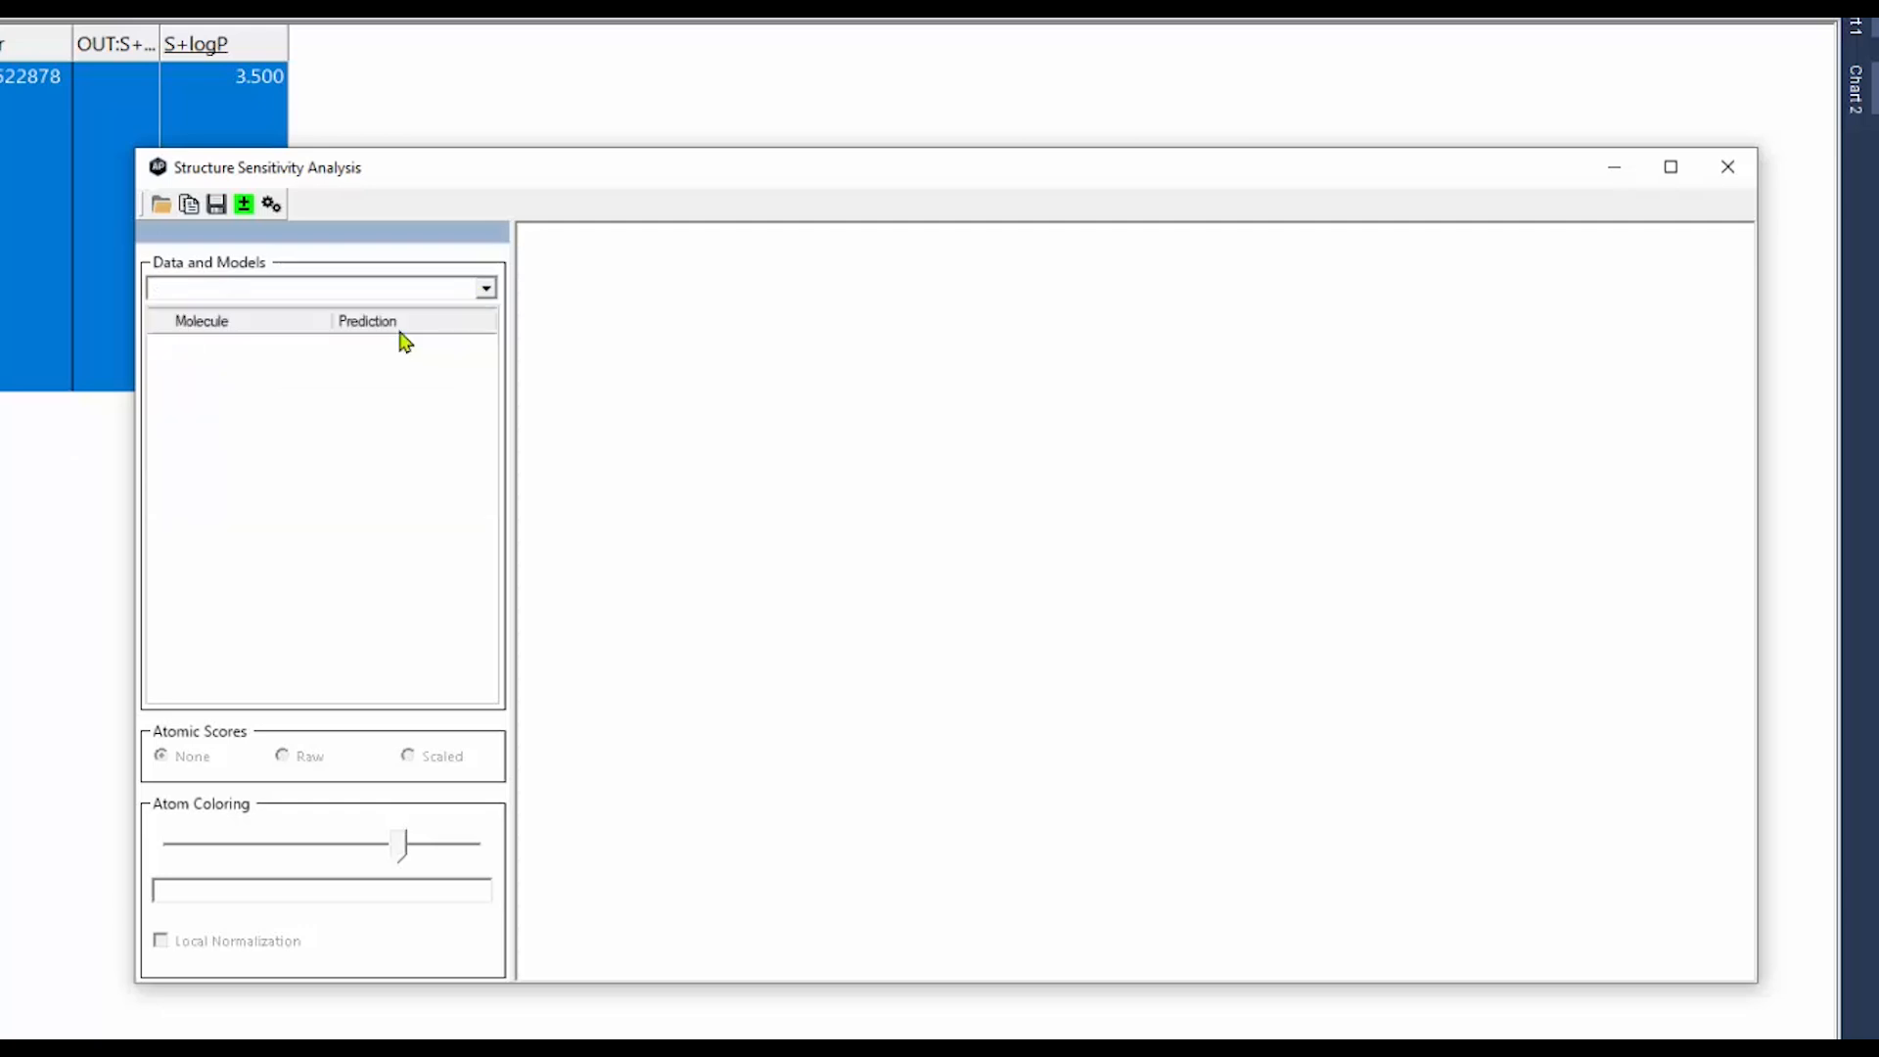
Display the S+logP atom-colored structure sensitivity map for ZINC04522878
{"action": "left_click", "coordinate": [487, 291]}
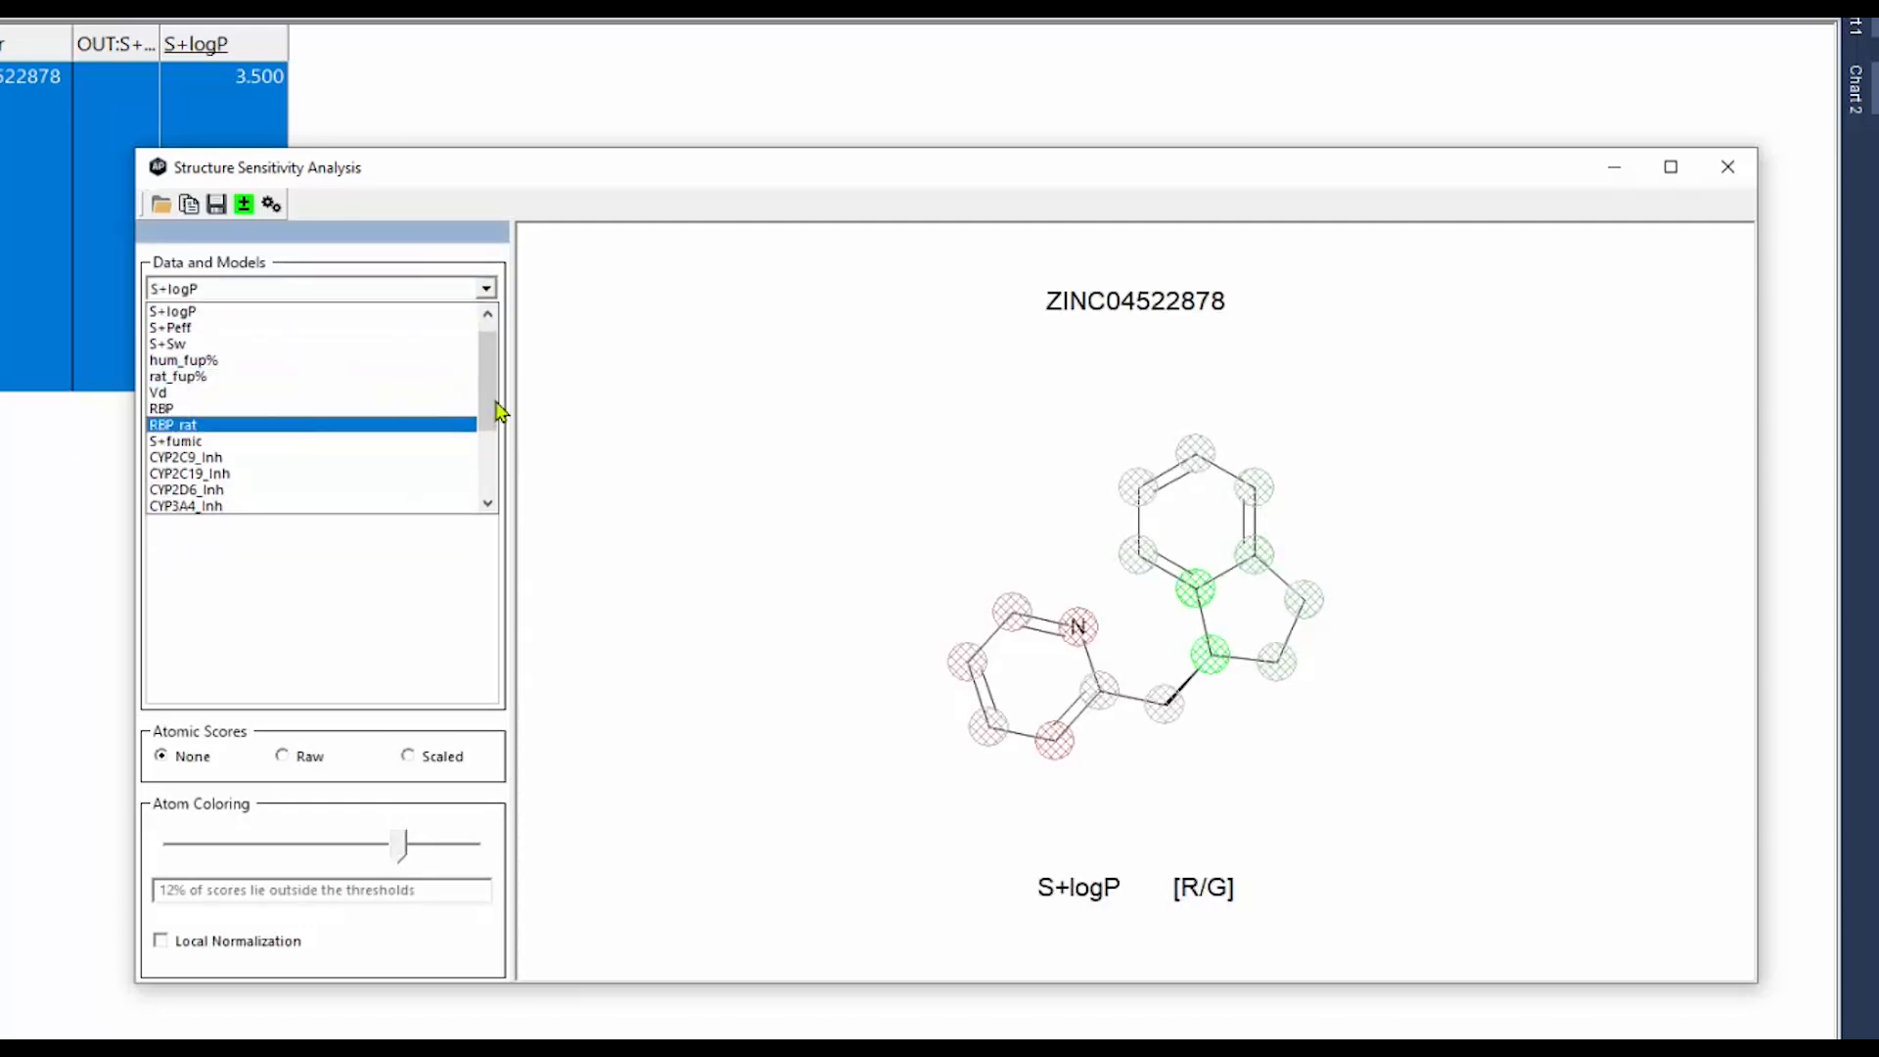
{"action": "left_click_drag", "start_coordinate": [495, 411], "coordinate": [499, 352]}
{"action": "left_click", "coordinate": [600, 344]}
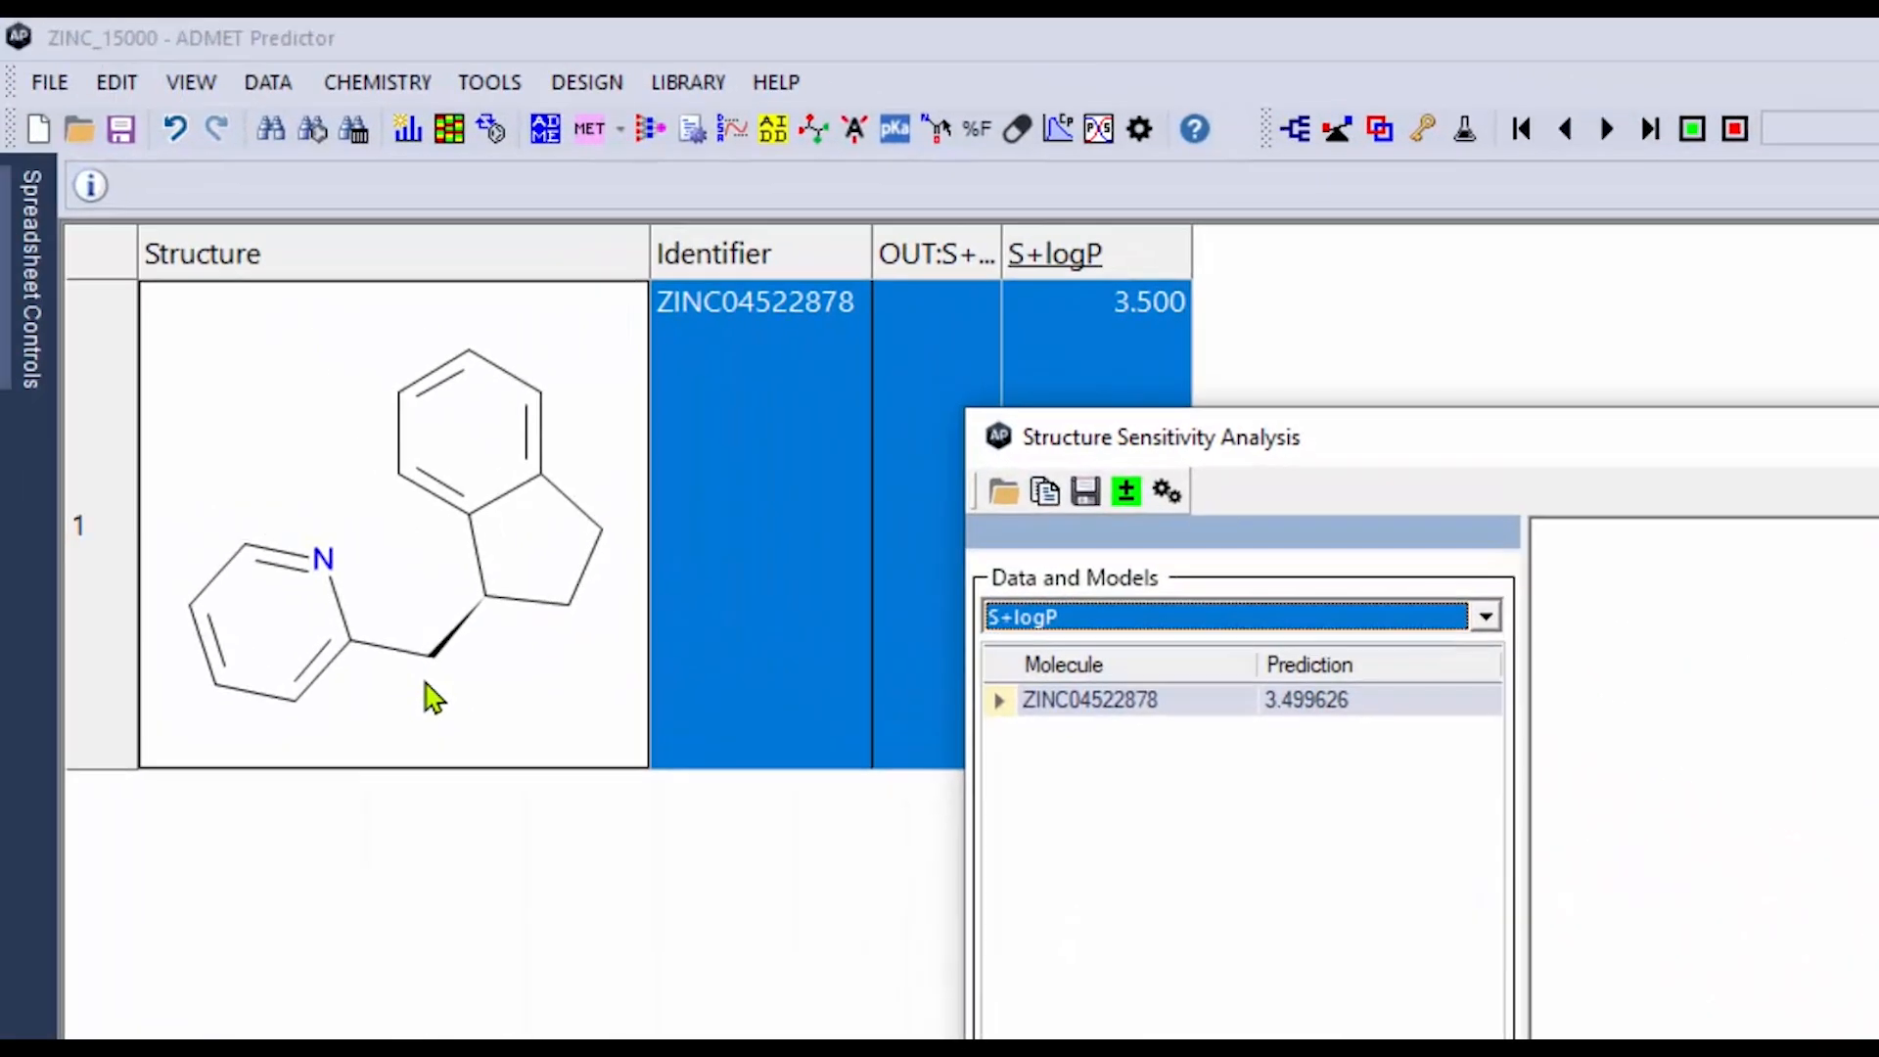
Open ZINC04522878 in MedChem Designer and place two copies of the structure in a row beside the original
{"action": "double_click", "coordinate": [426, 683]}
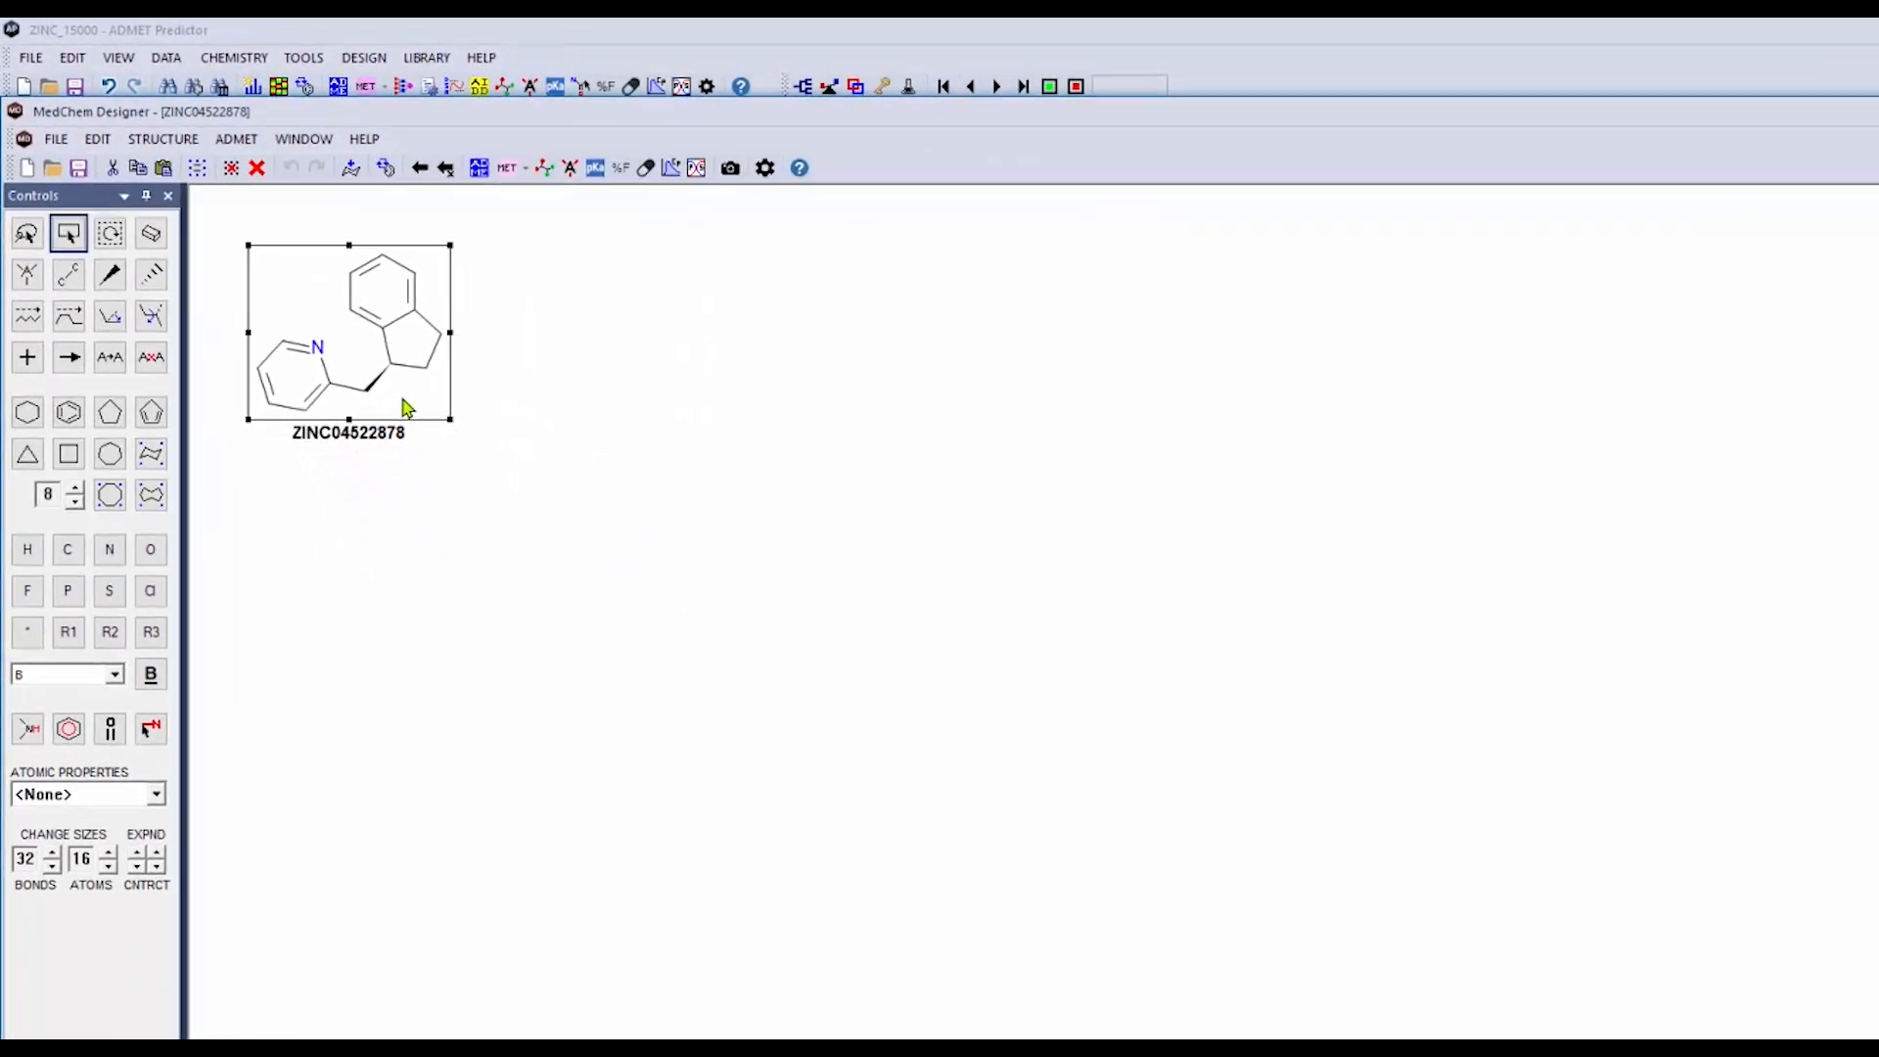
{"action": "key", "text": "ctrl+c"}
{"action": "key", "text": "ctrl+v"}
{"action": "key", "text": "ctrl+v"}
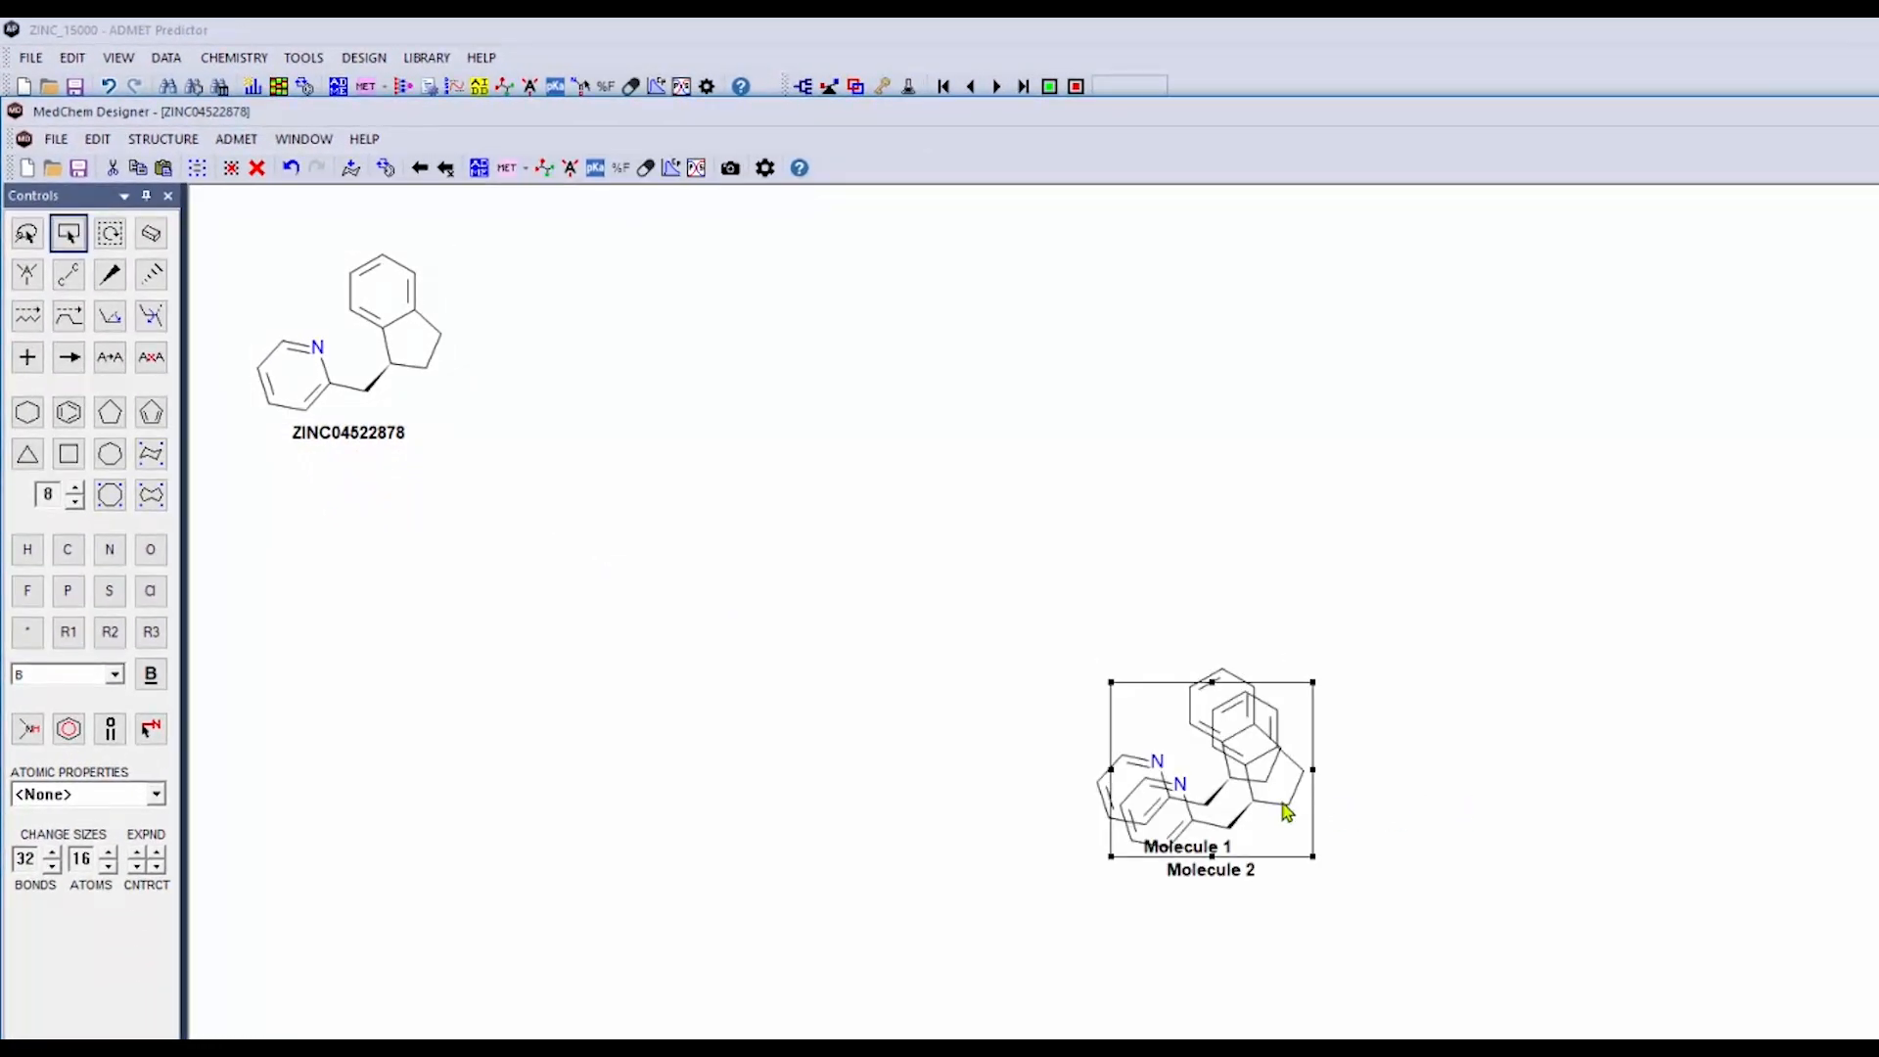
{"action": "left_click_drag", "start_coordinate": [1172, 725], "coordinate": [624, 299]}
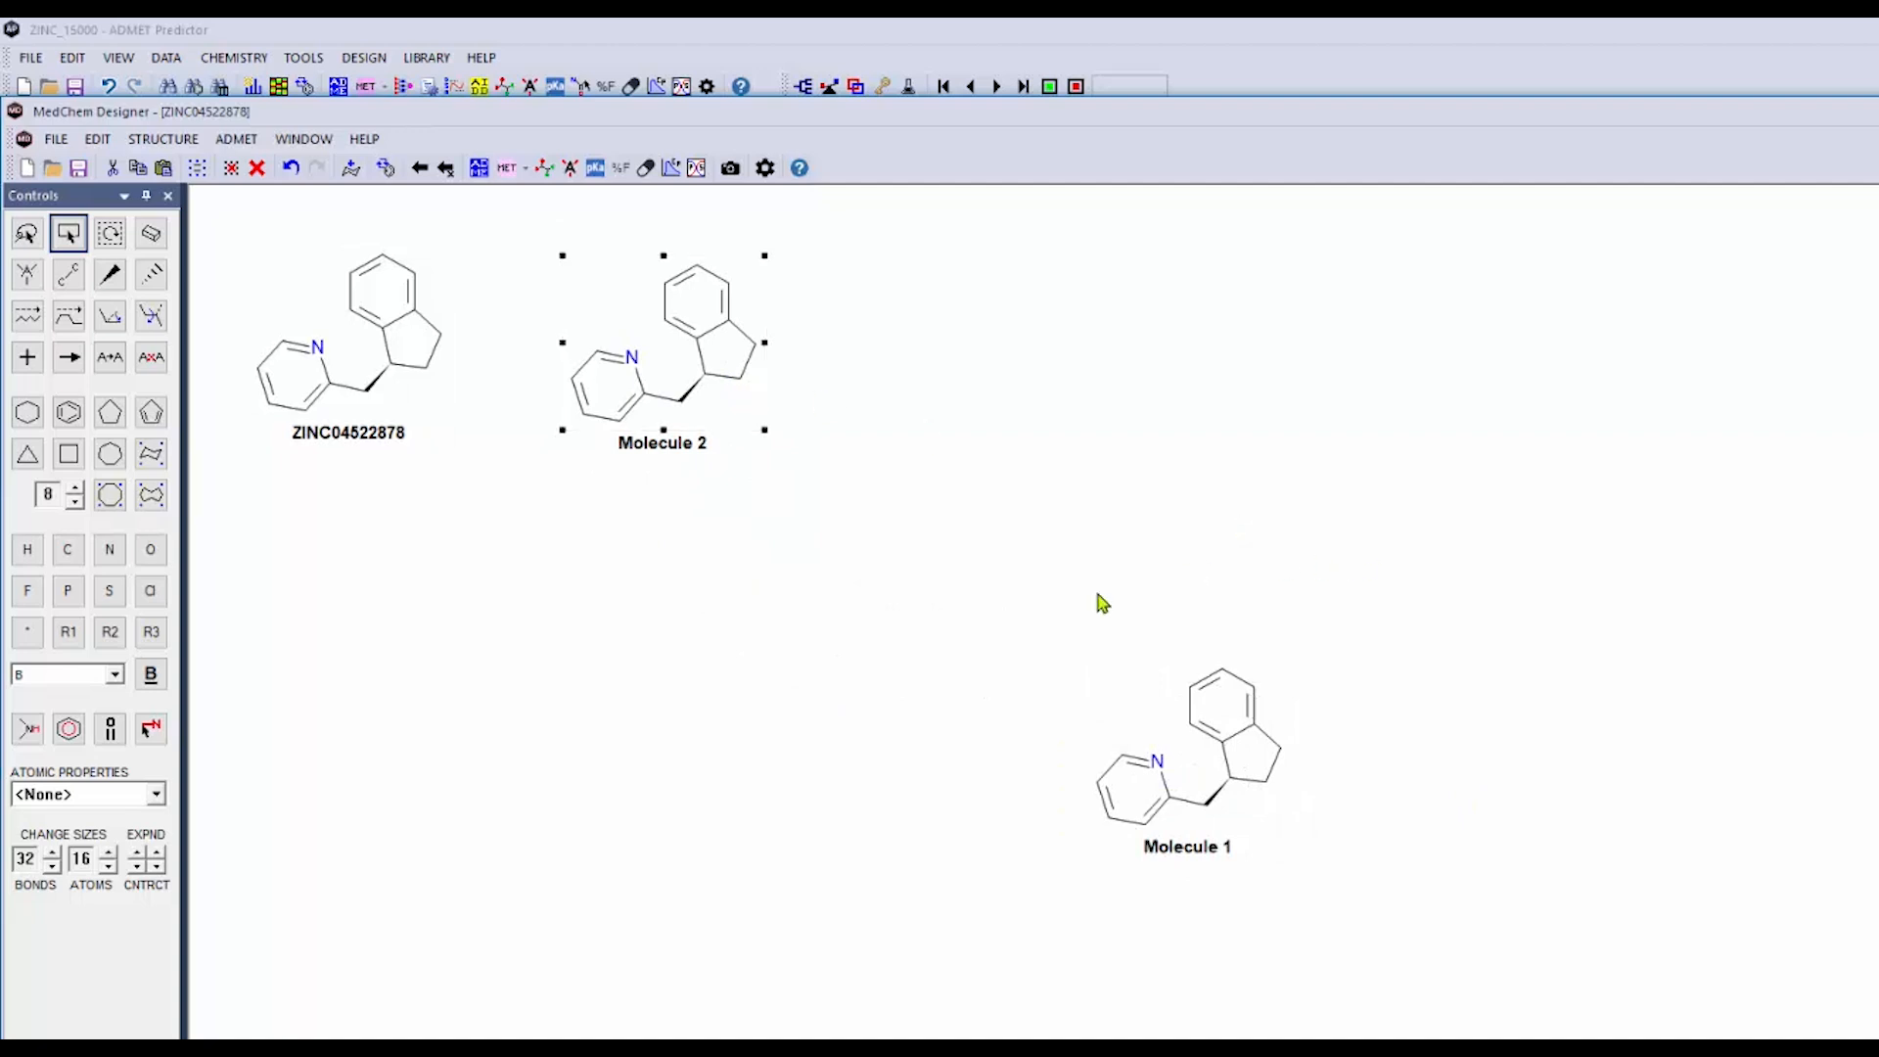
{"action": "left_click_drag", "start_coordinate": [1195, 780], "coordinate": [945, 411]}
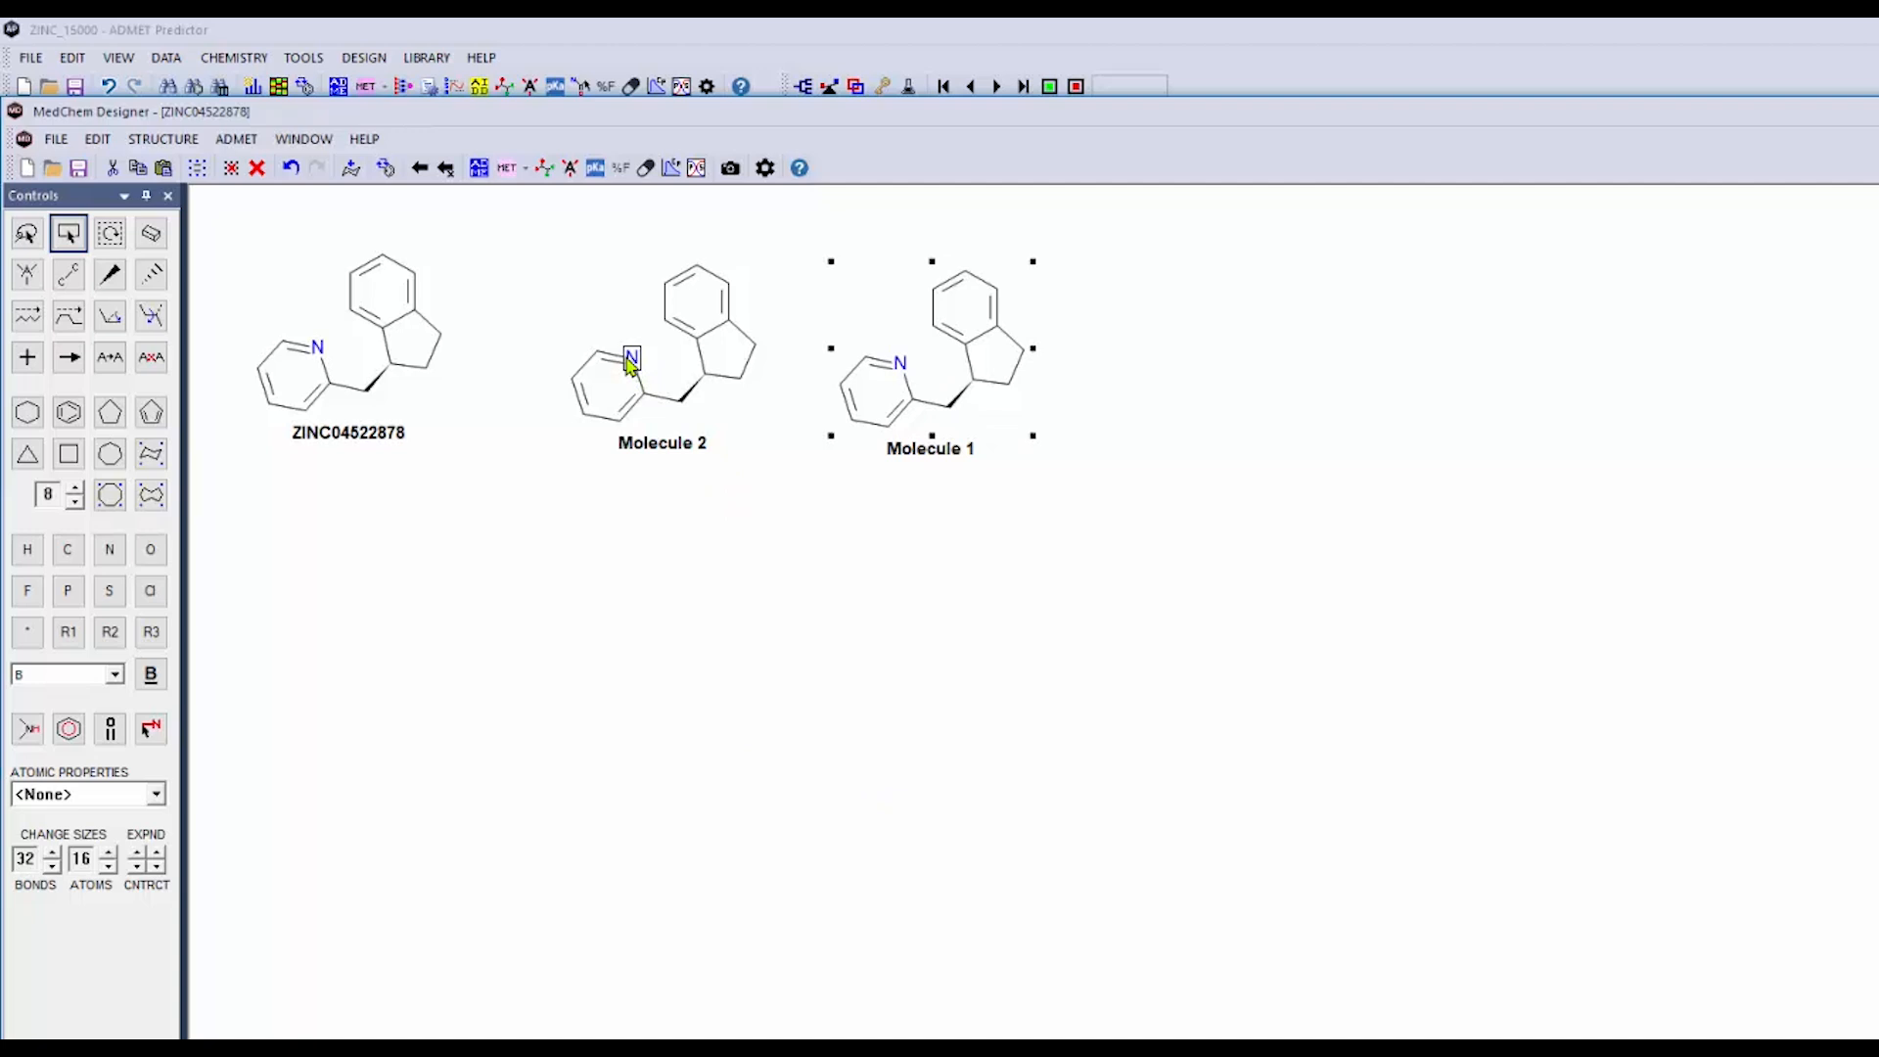
Replace the pyridine nitrogen with carbon in Molecule 2 and the linker-bearing five-ring carbon with nitrogen in Molecule 1, and calculate ADMET properties
{"action": "key", "text": "c"}
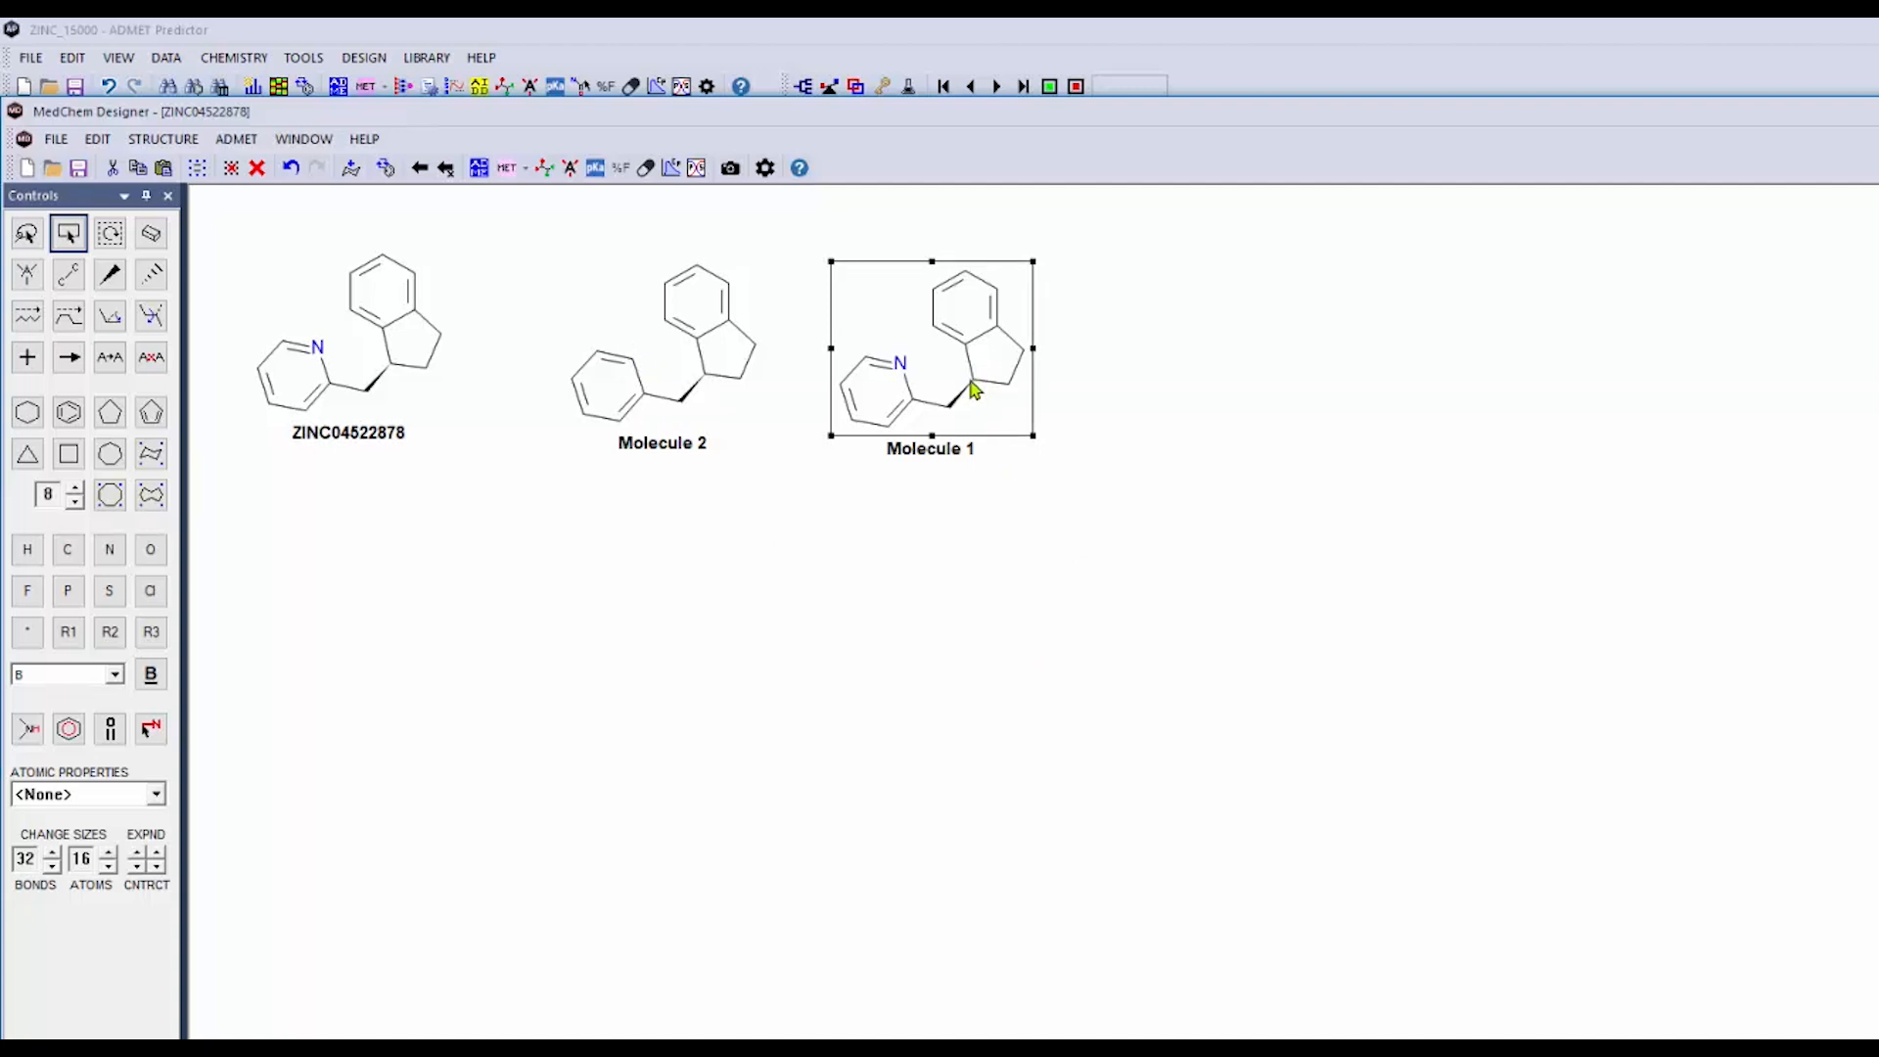
{"action": "left_click", "coordinate": [1064, 420]}
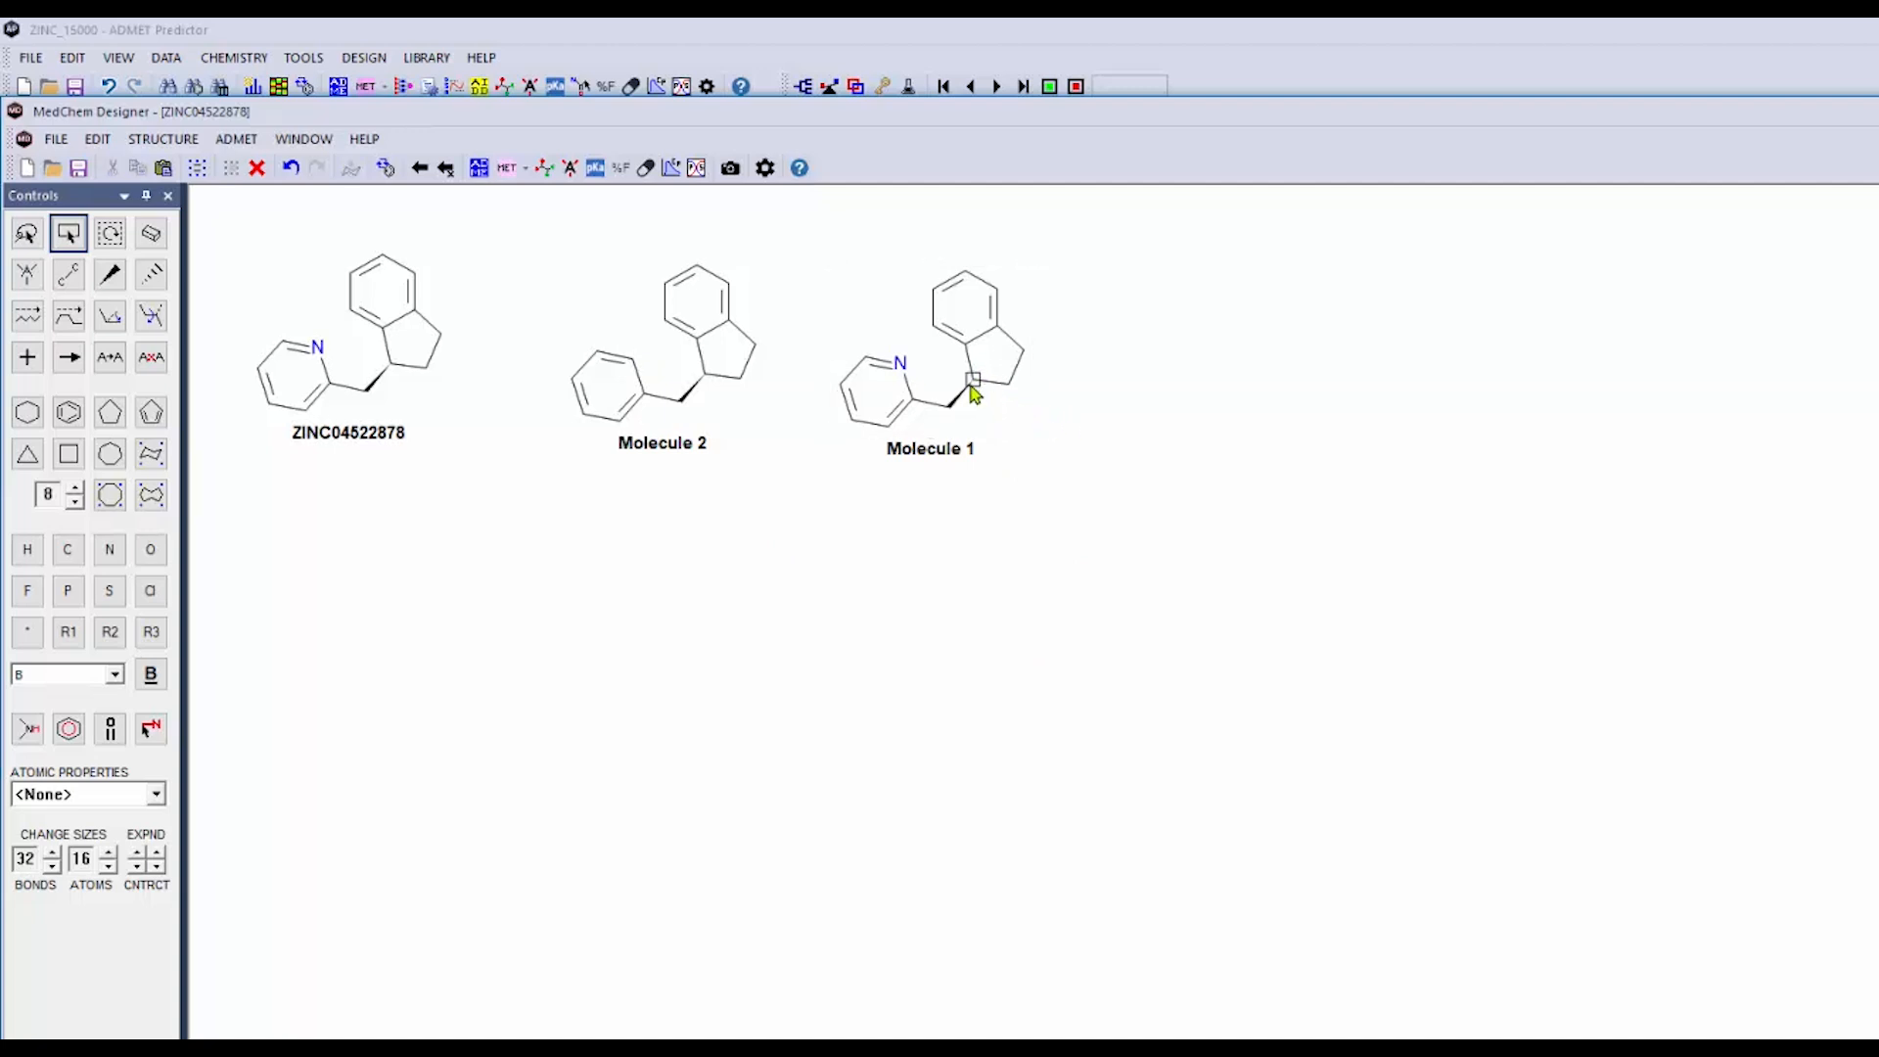
{"action": "key", "text": "n"}
{"action": "left_click", "coordinate": [476, 169]}
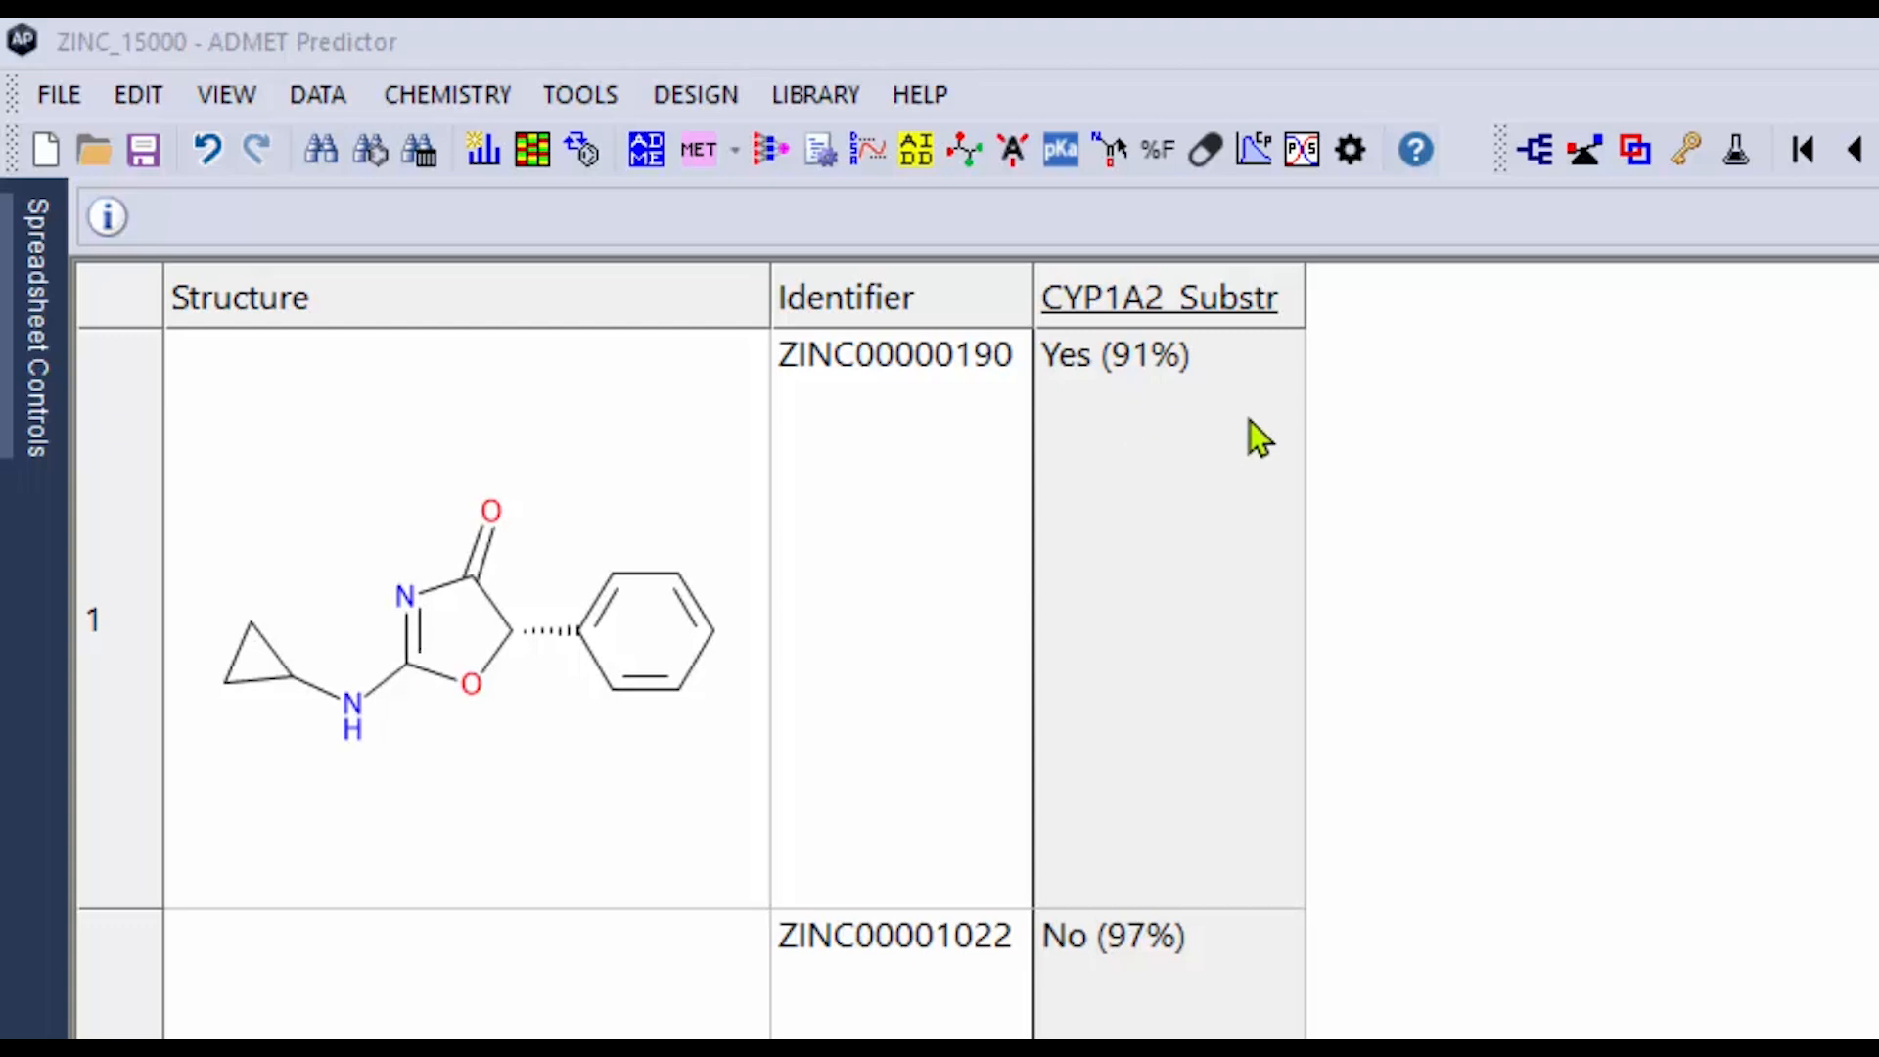
Insert a compound attribute column for CONF:CYP1A2_Substr and move it to the right of the CYP1A2_Substr column
{"action": "right_click", "coordinate": [1288, 329]}
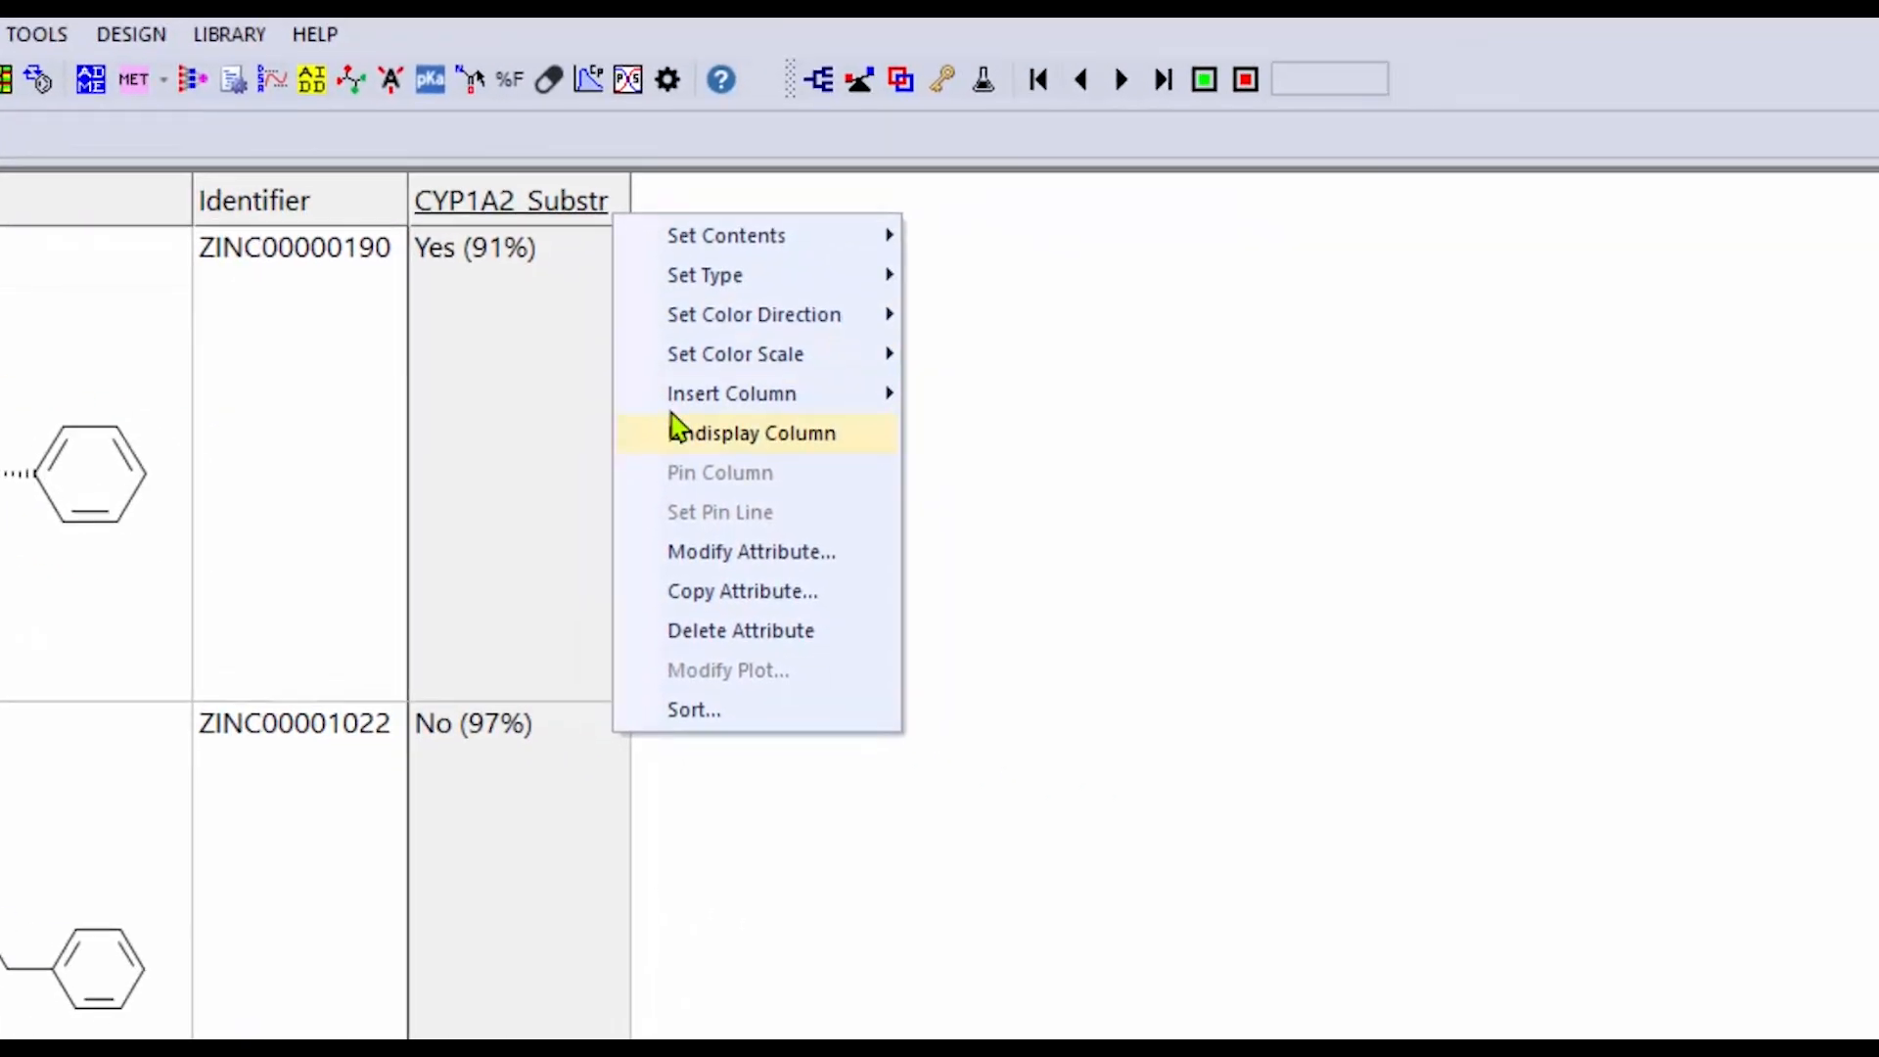
{"action": "mouse_move", "coordinate": [686, 394]}
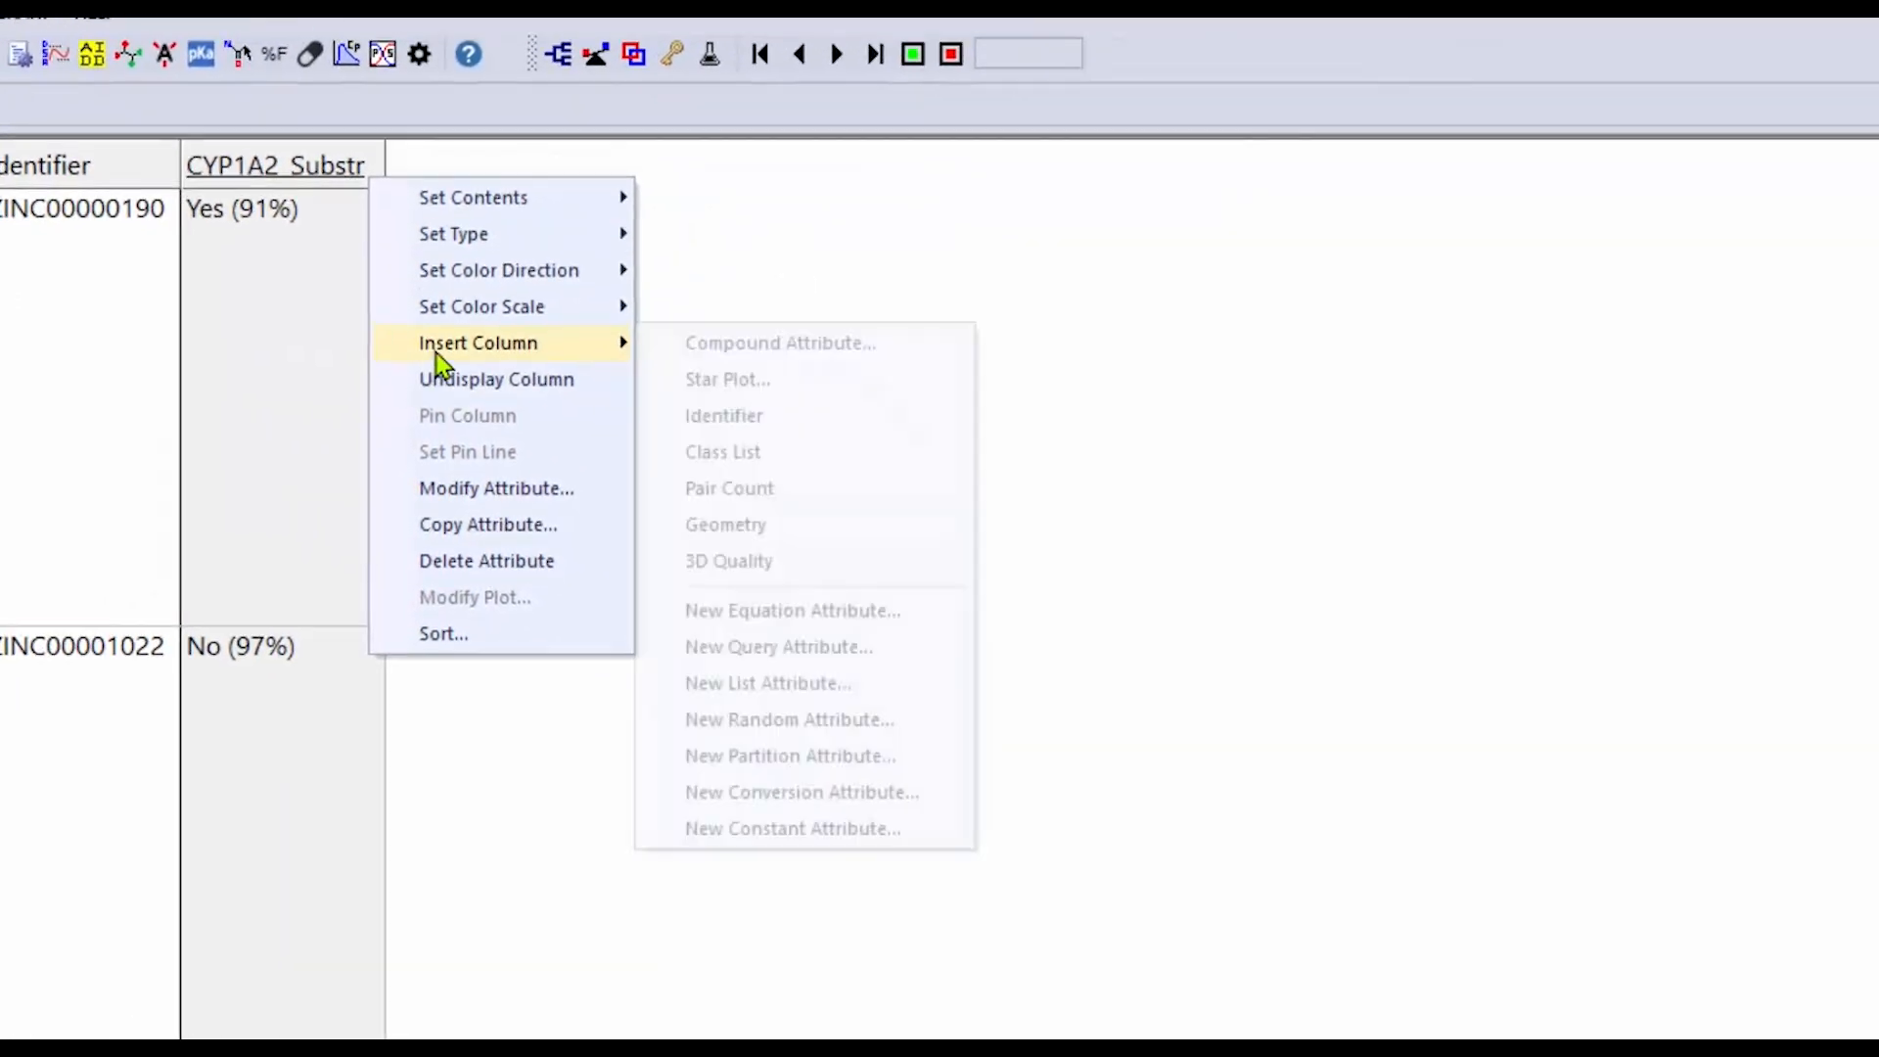
{"action": "left_click", "coordinate": [1021, 395]}
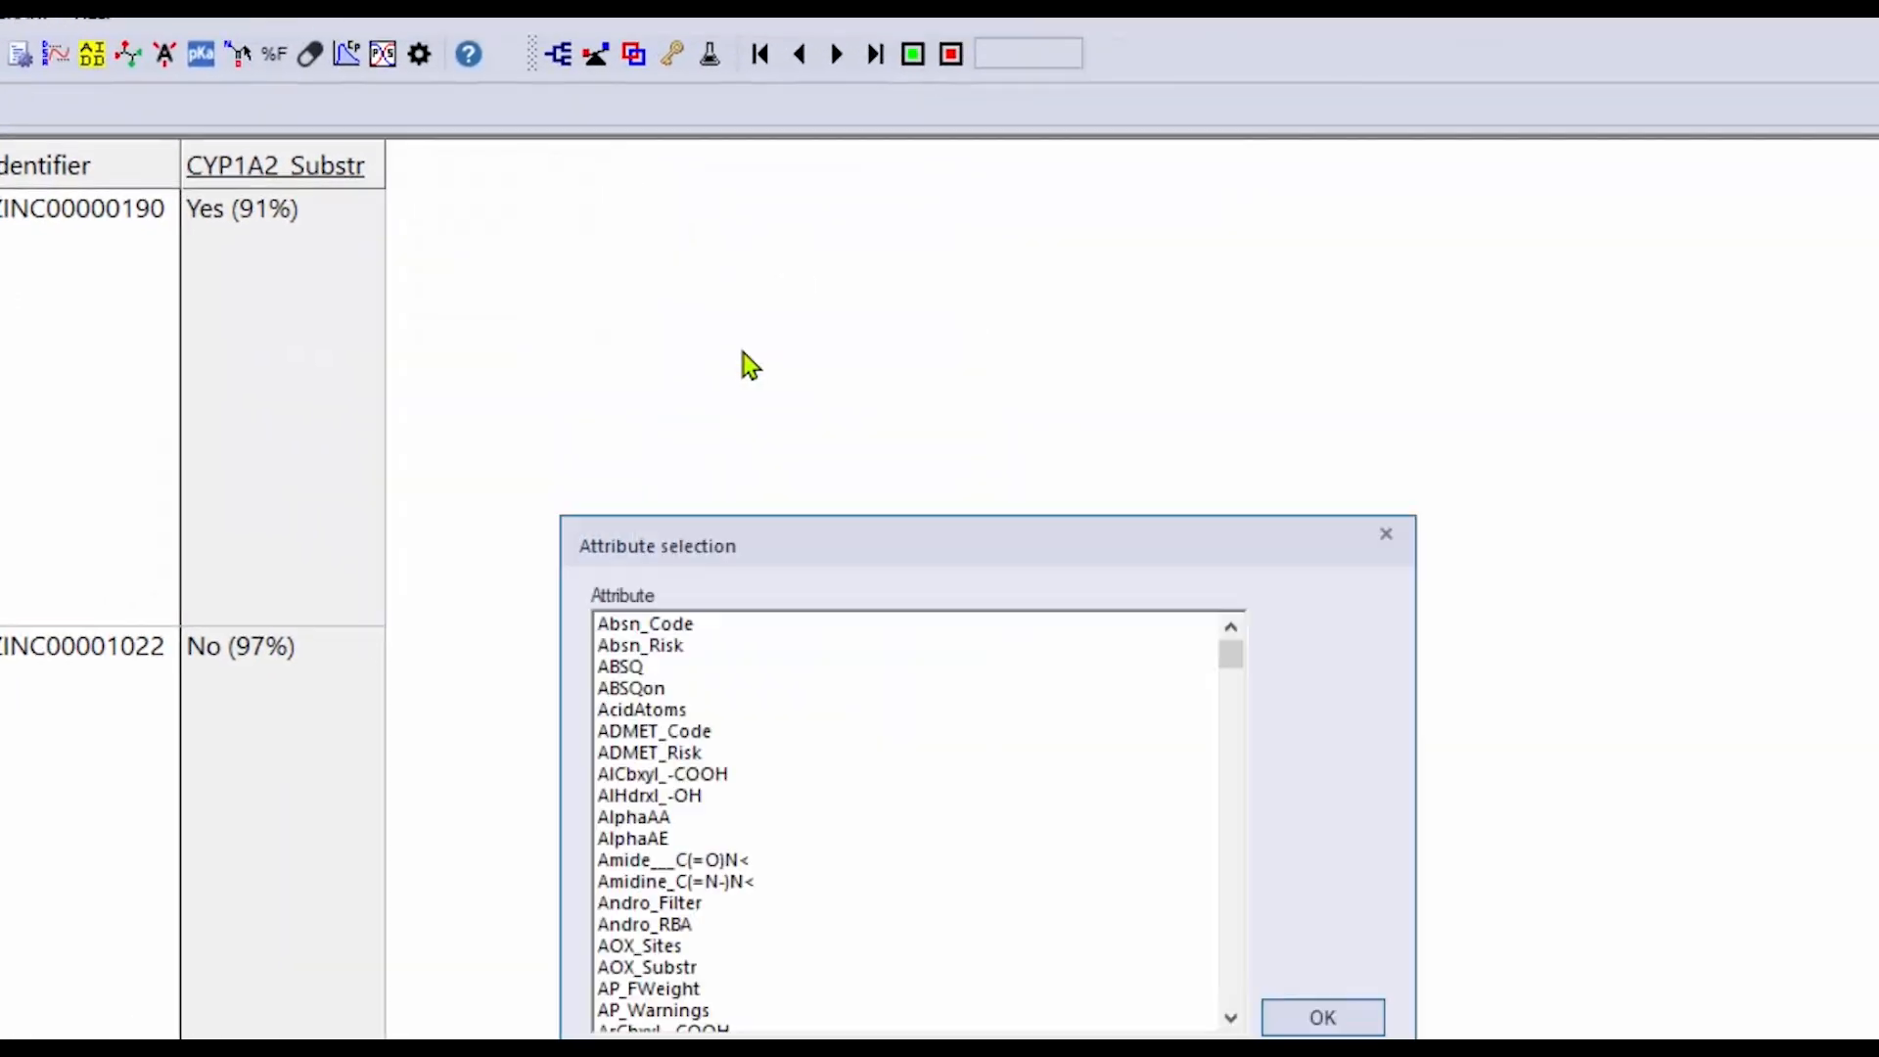
{"action": "left_click", "coordinate": [731, 840]}
{"action": "key", "text": "c"}
{"action": "scroll", "coordinate": [735, 847], "scroll_direction": "down", "scroll_amount": 9}
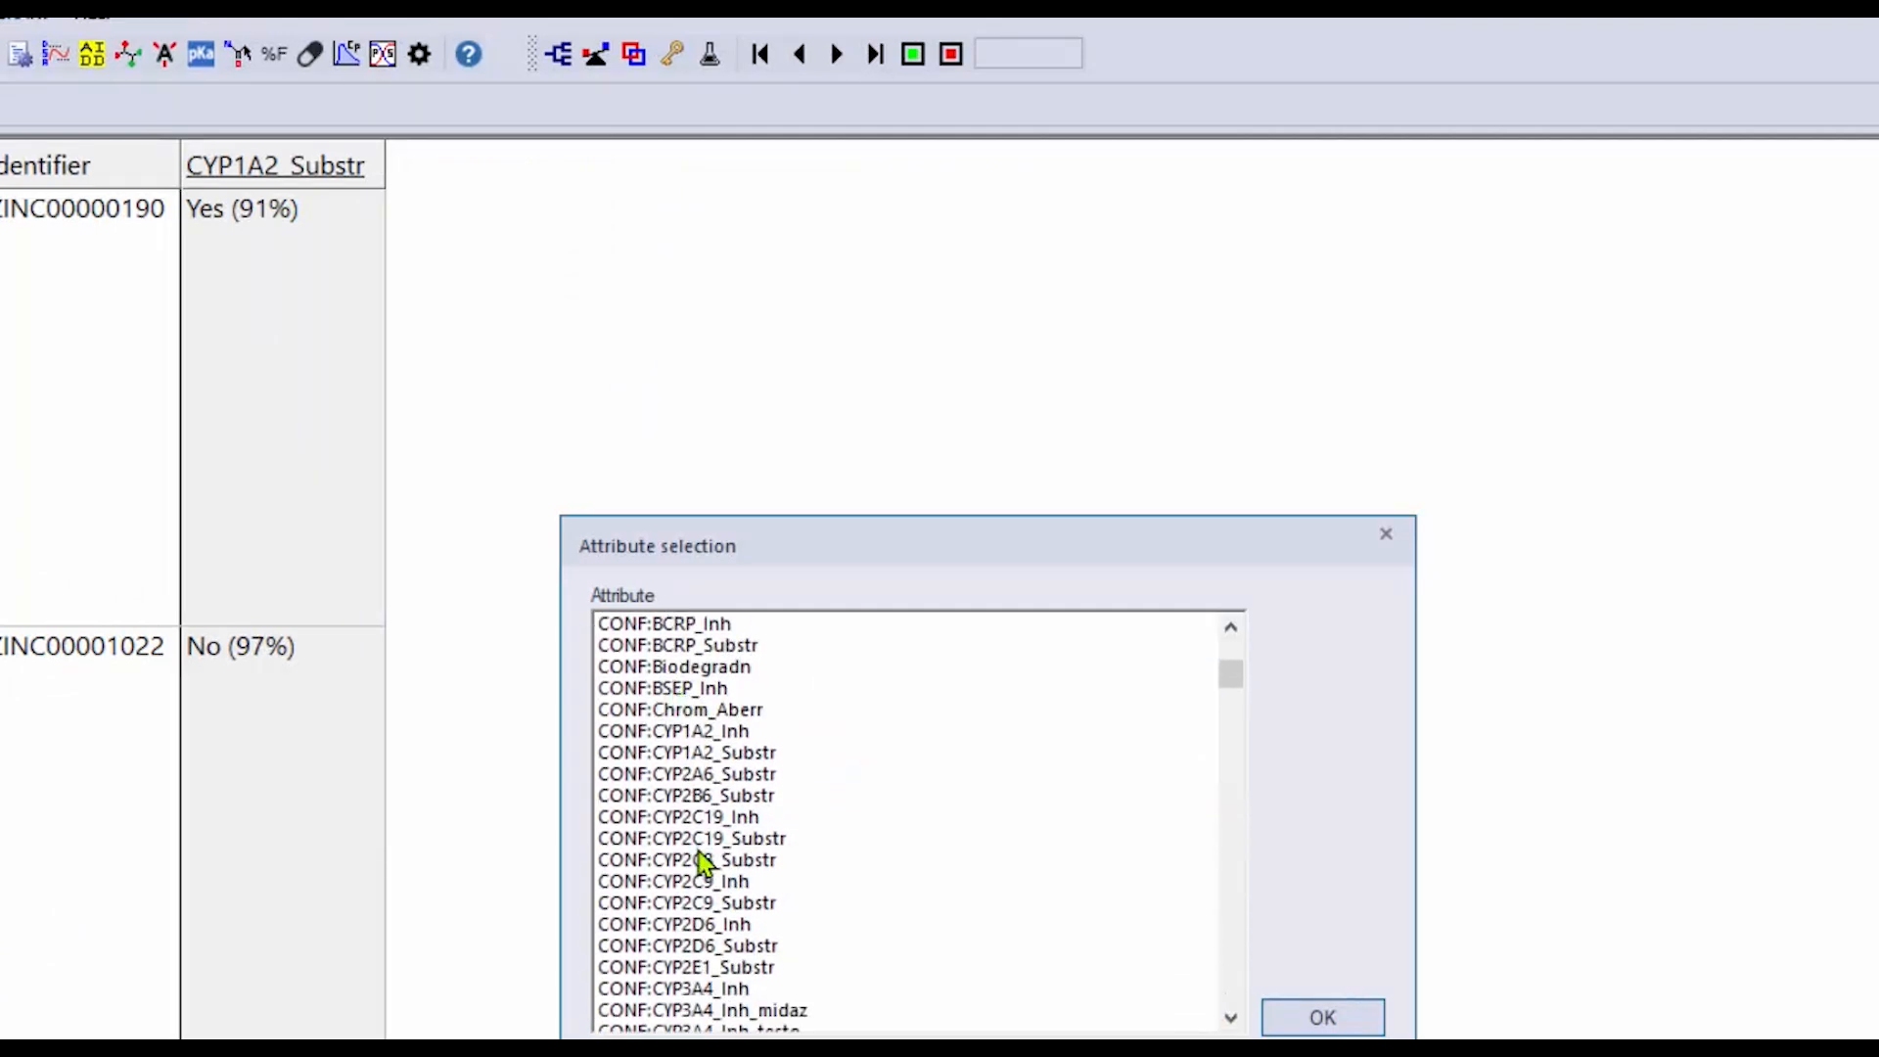
{"action": "left_click", "coordinate": [695, 752]}
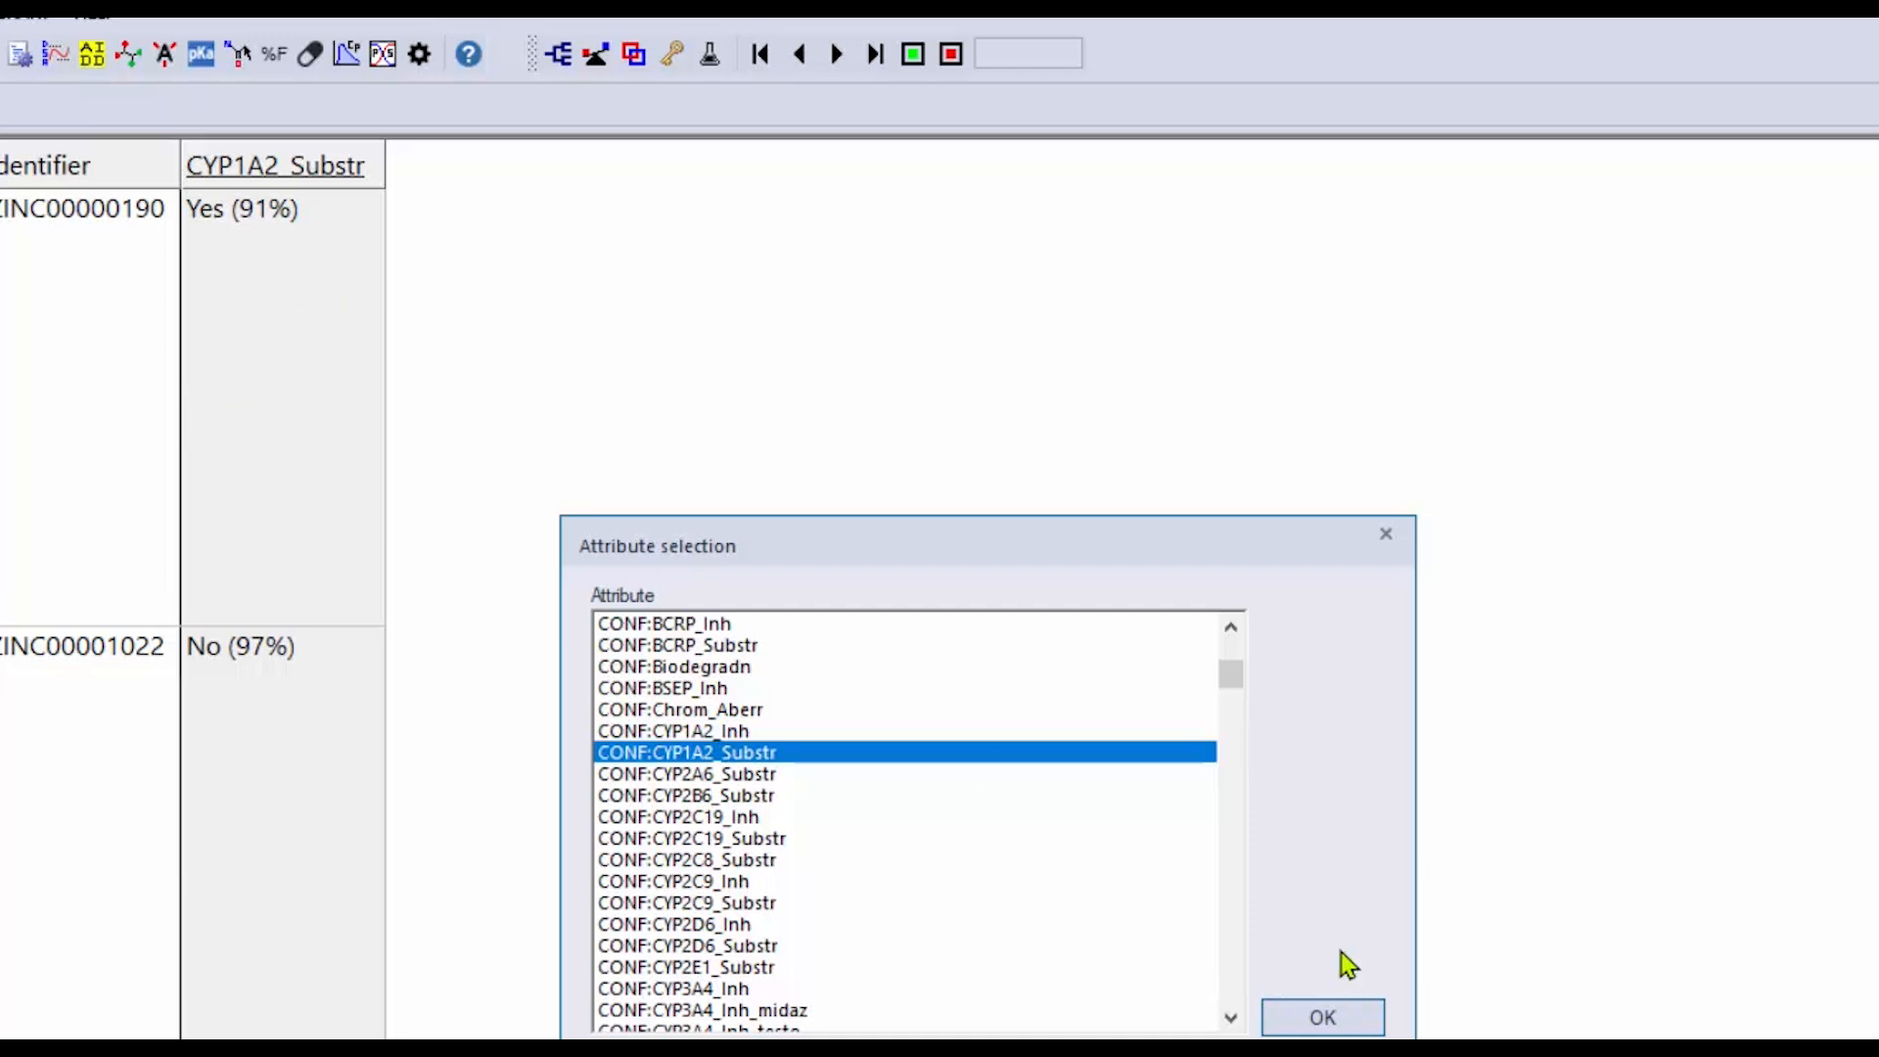
{"action": "left_click", "coordinate": [1332, 1020]}
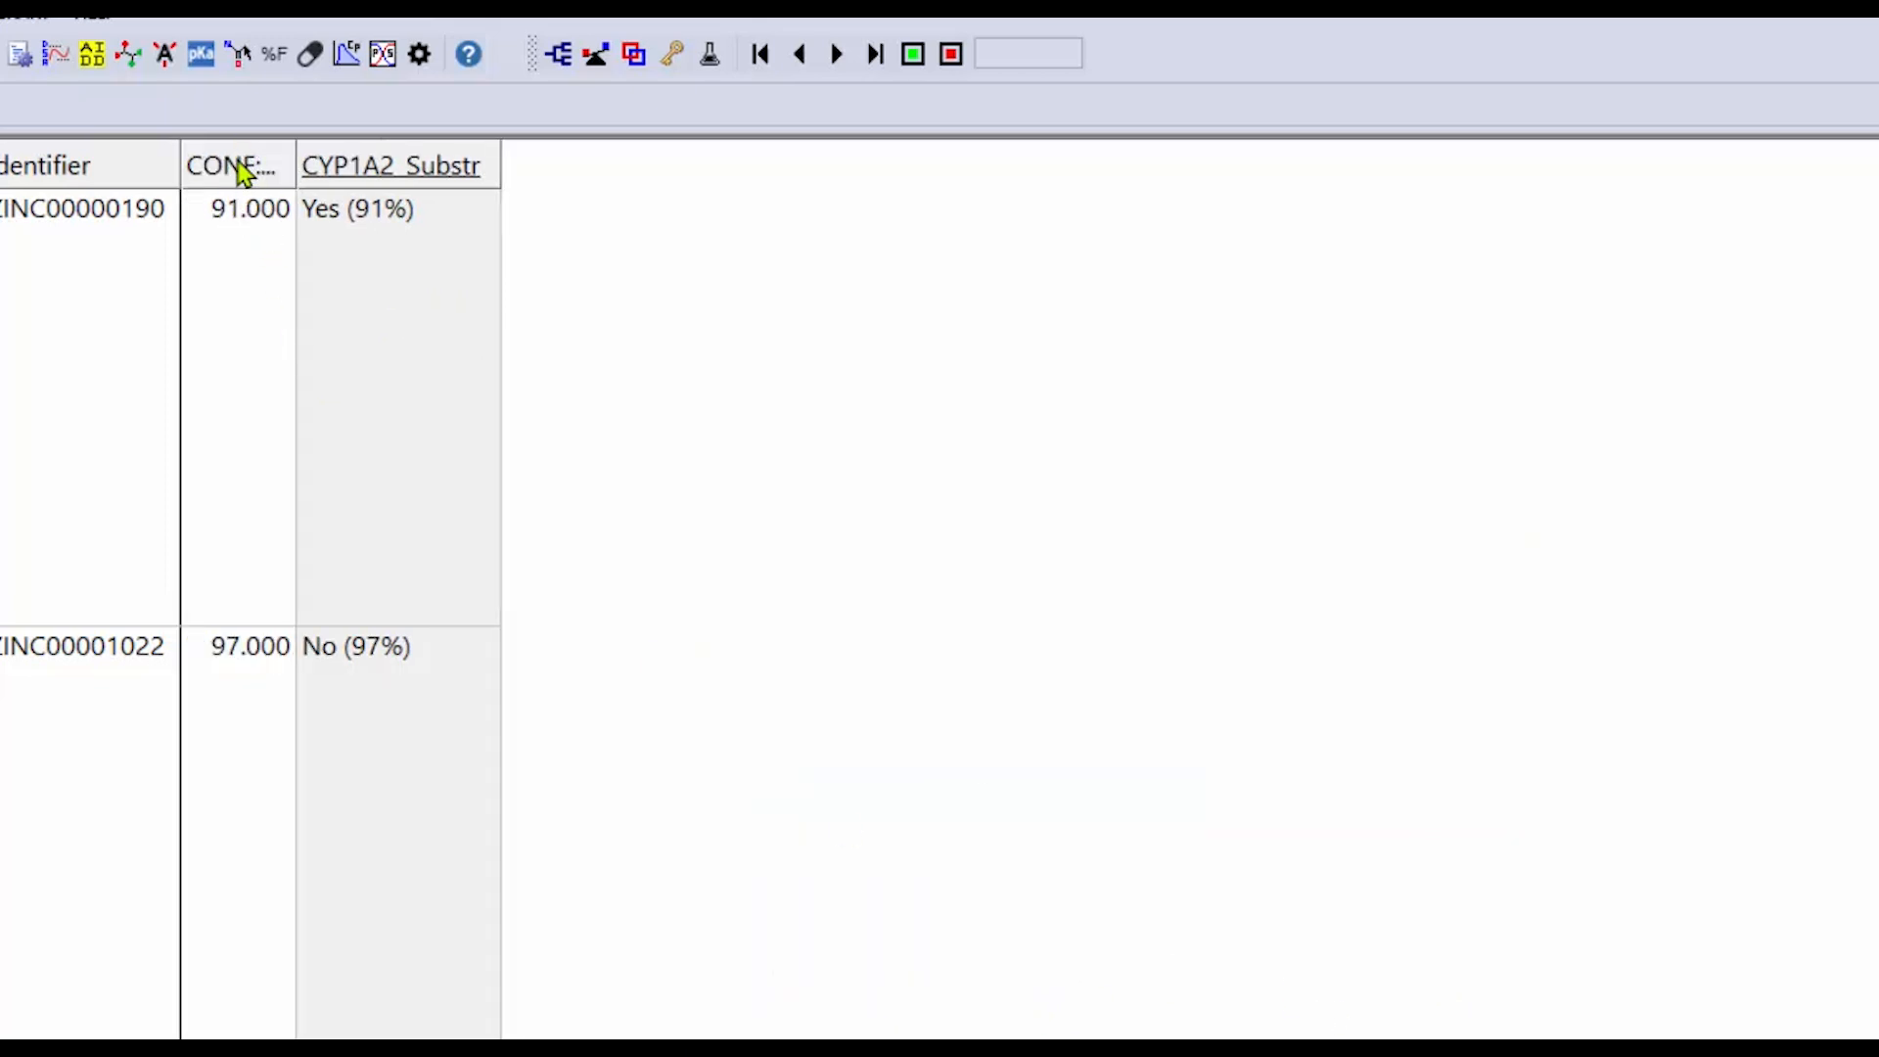
{"action": "left_click_drag", "start_coordinate": [239, 167], "coordinate": [721, 189]}
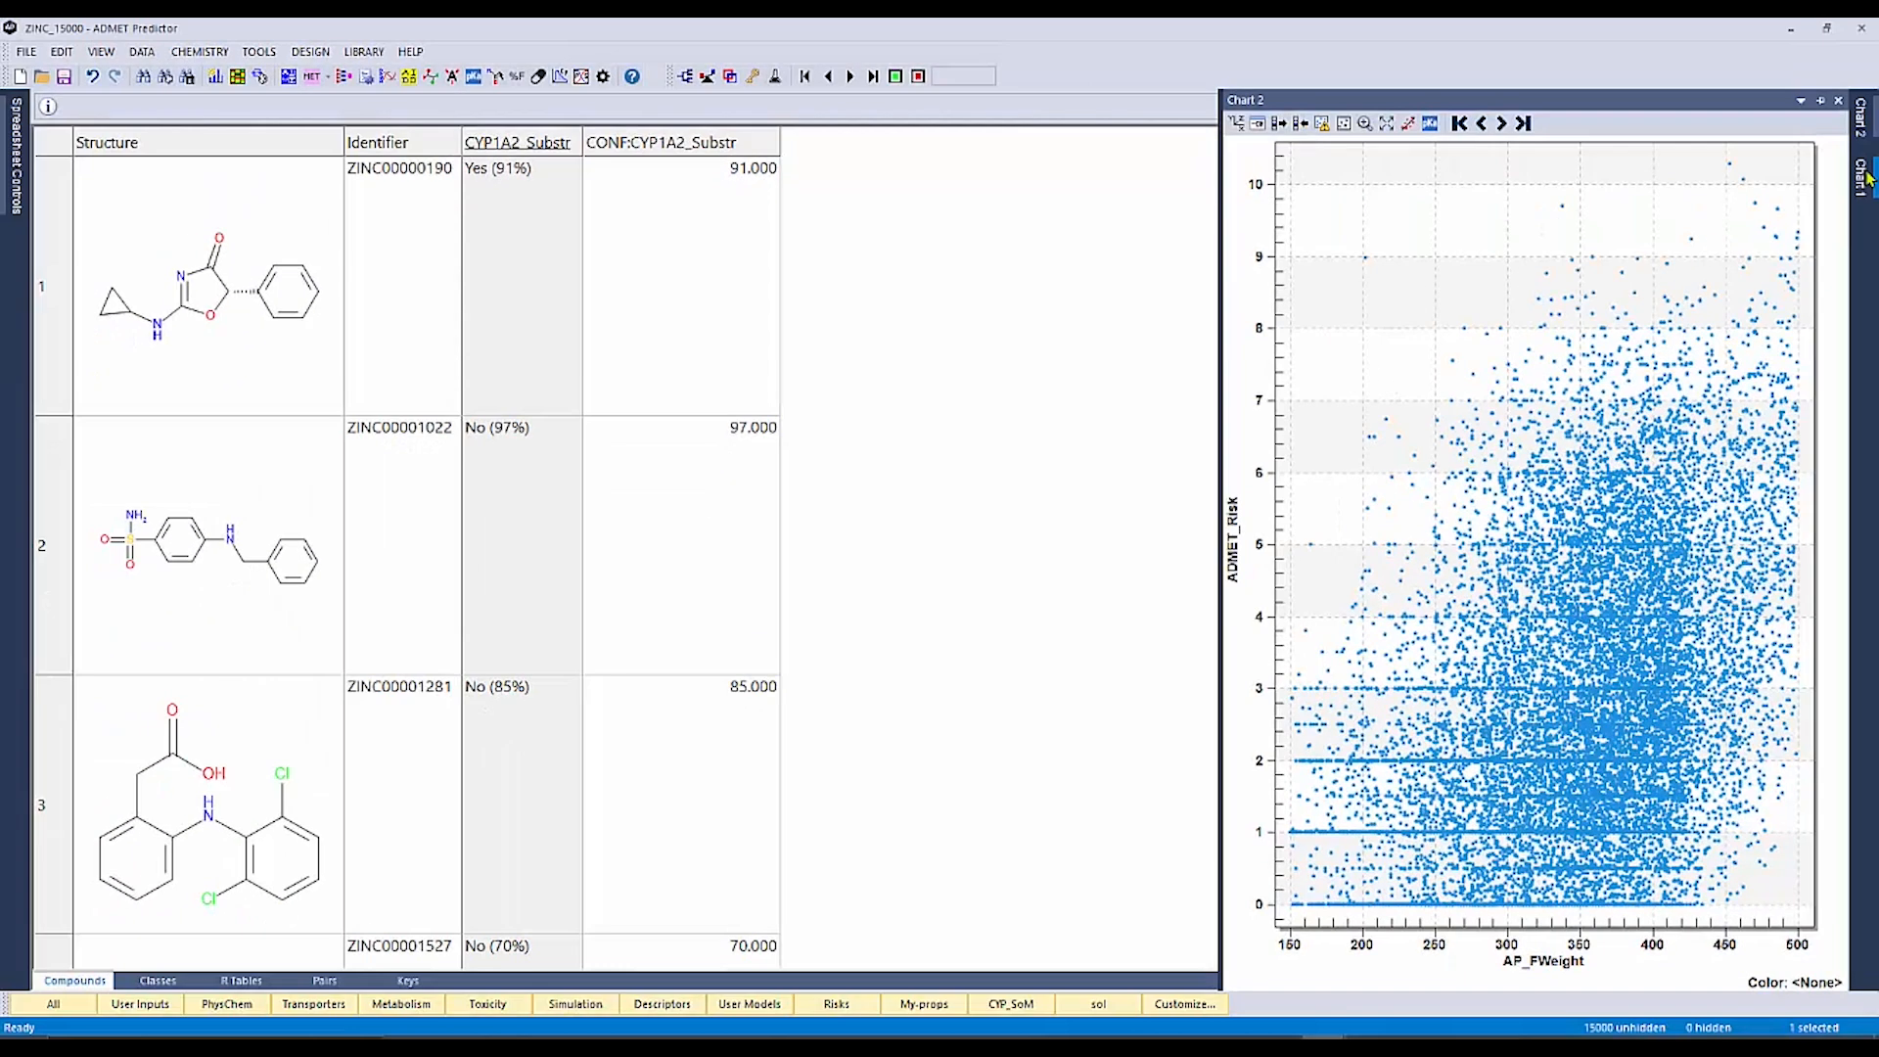
Display the Chart 1 histogram of CONF:CYP1A2_Substr and pin it beside the spreadsheet
{"action": "left_click", "coordinate": [1867, 178]}
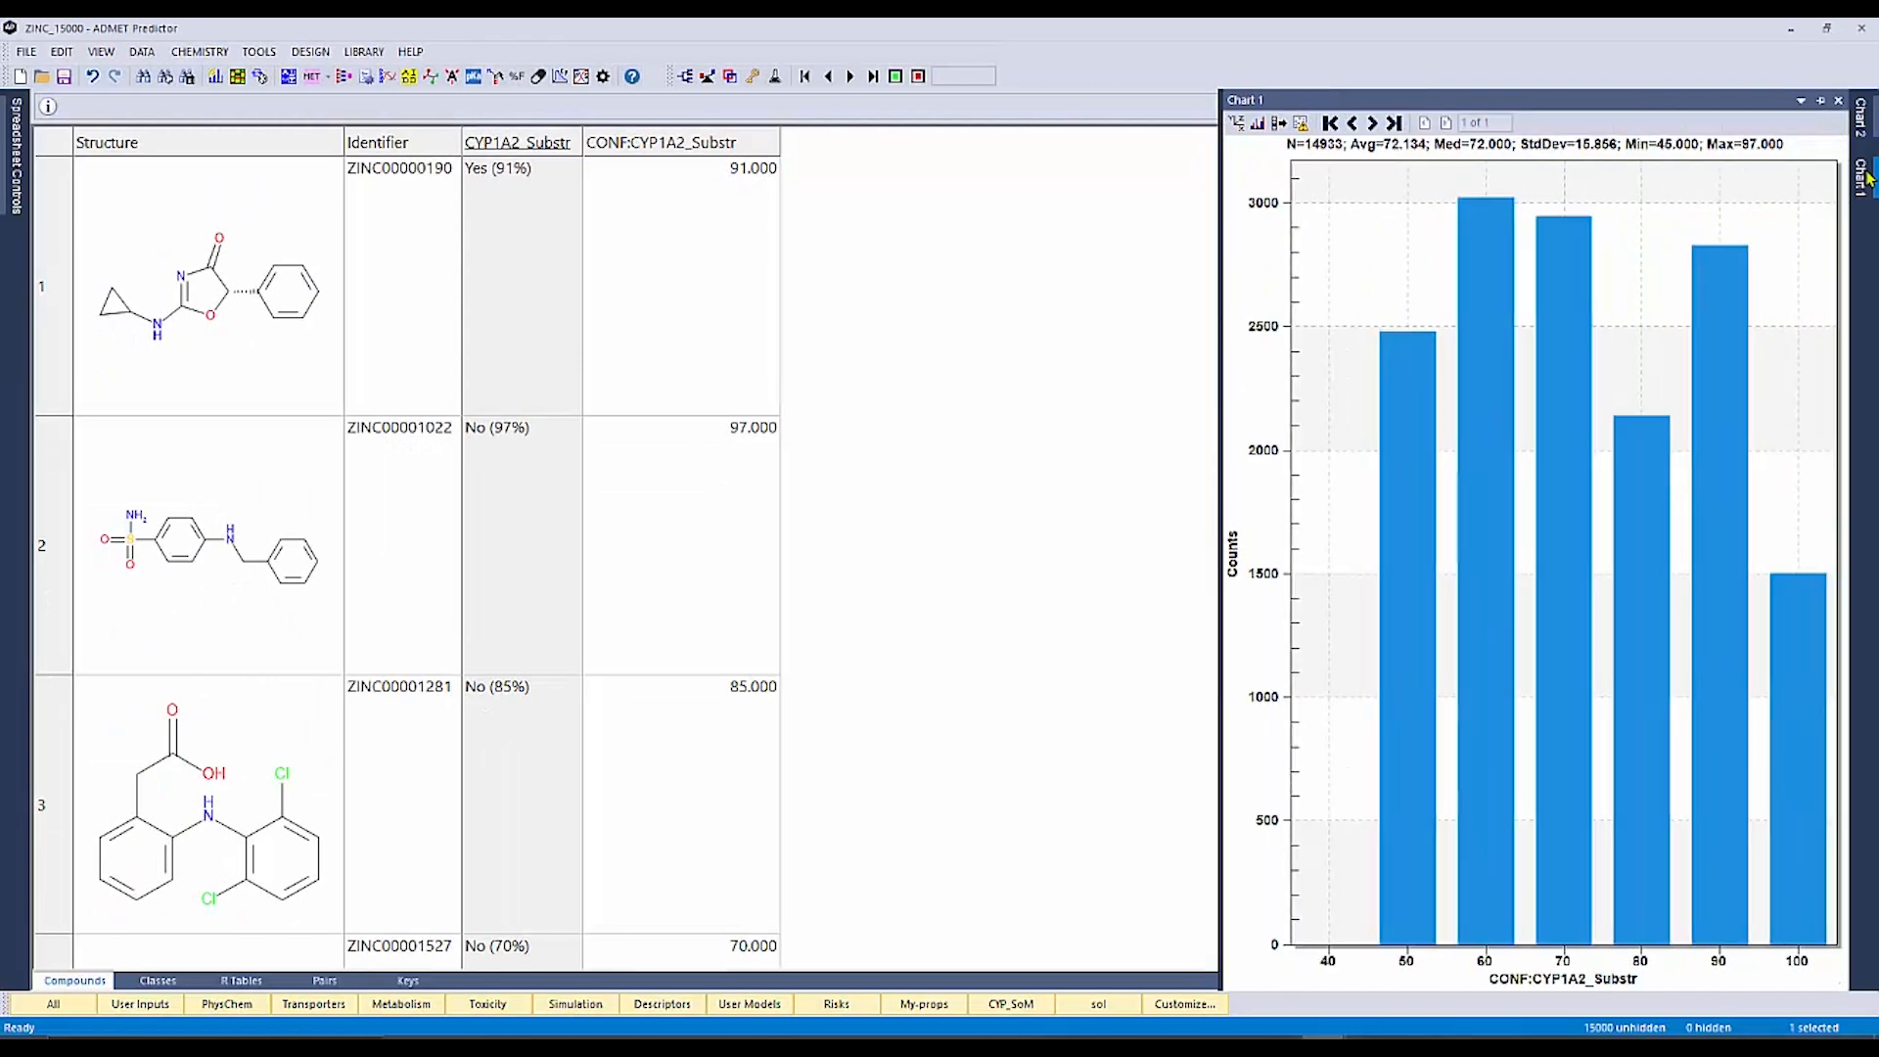
{"action": "left_click", "coordinate": [1820, 100]}
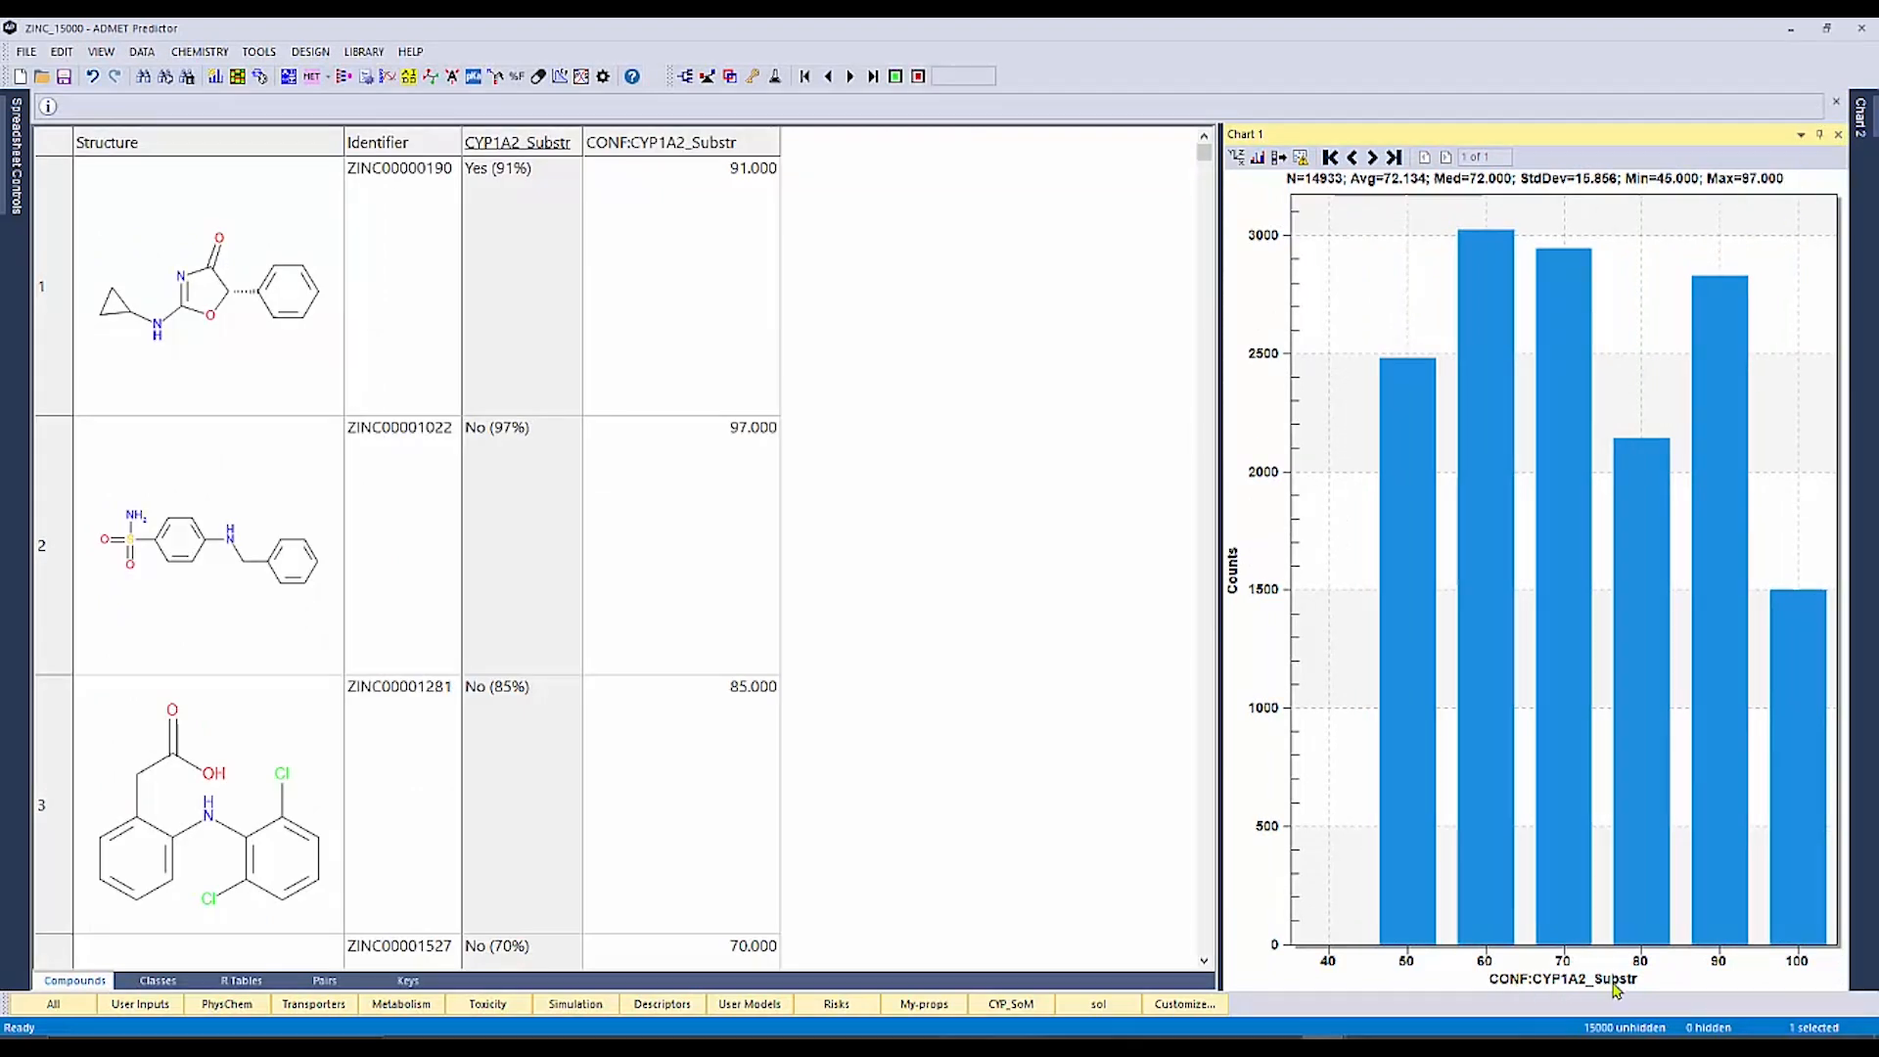
Sort the compounds by ascending CONF:CYP1A2_Substr and examine the out-of-scope and lowest-confidence predictions
{"action": "left_click", "coordinate": [764, 147]}
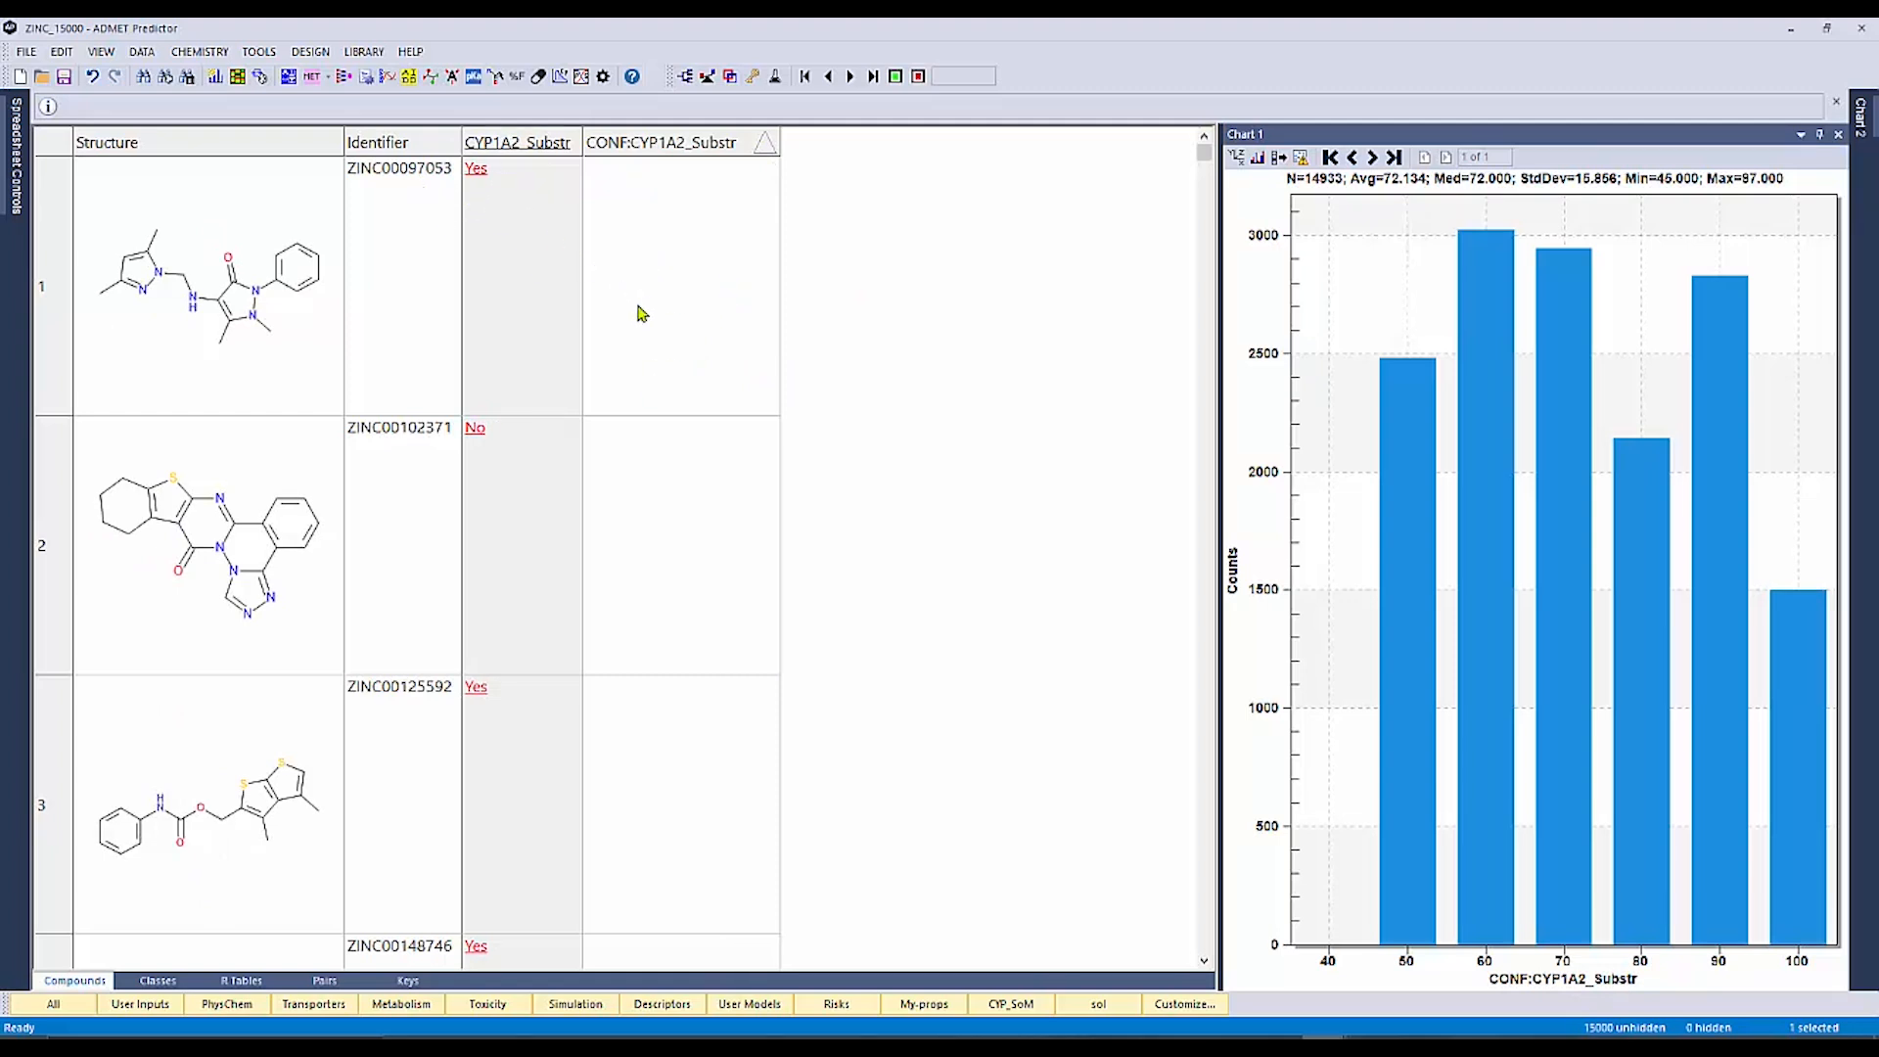
{"action": "left_click", "coordinate": [1204, 176]}
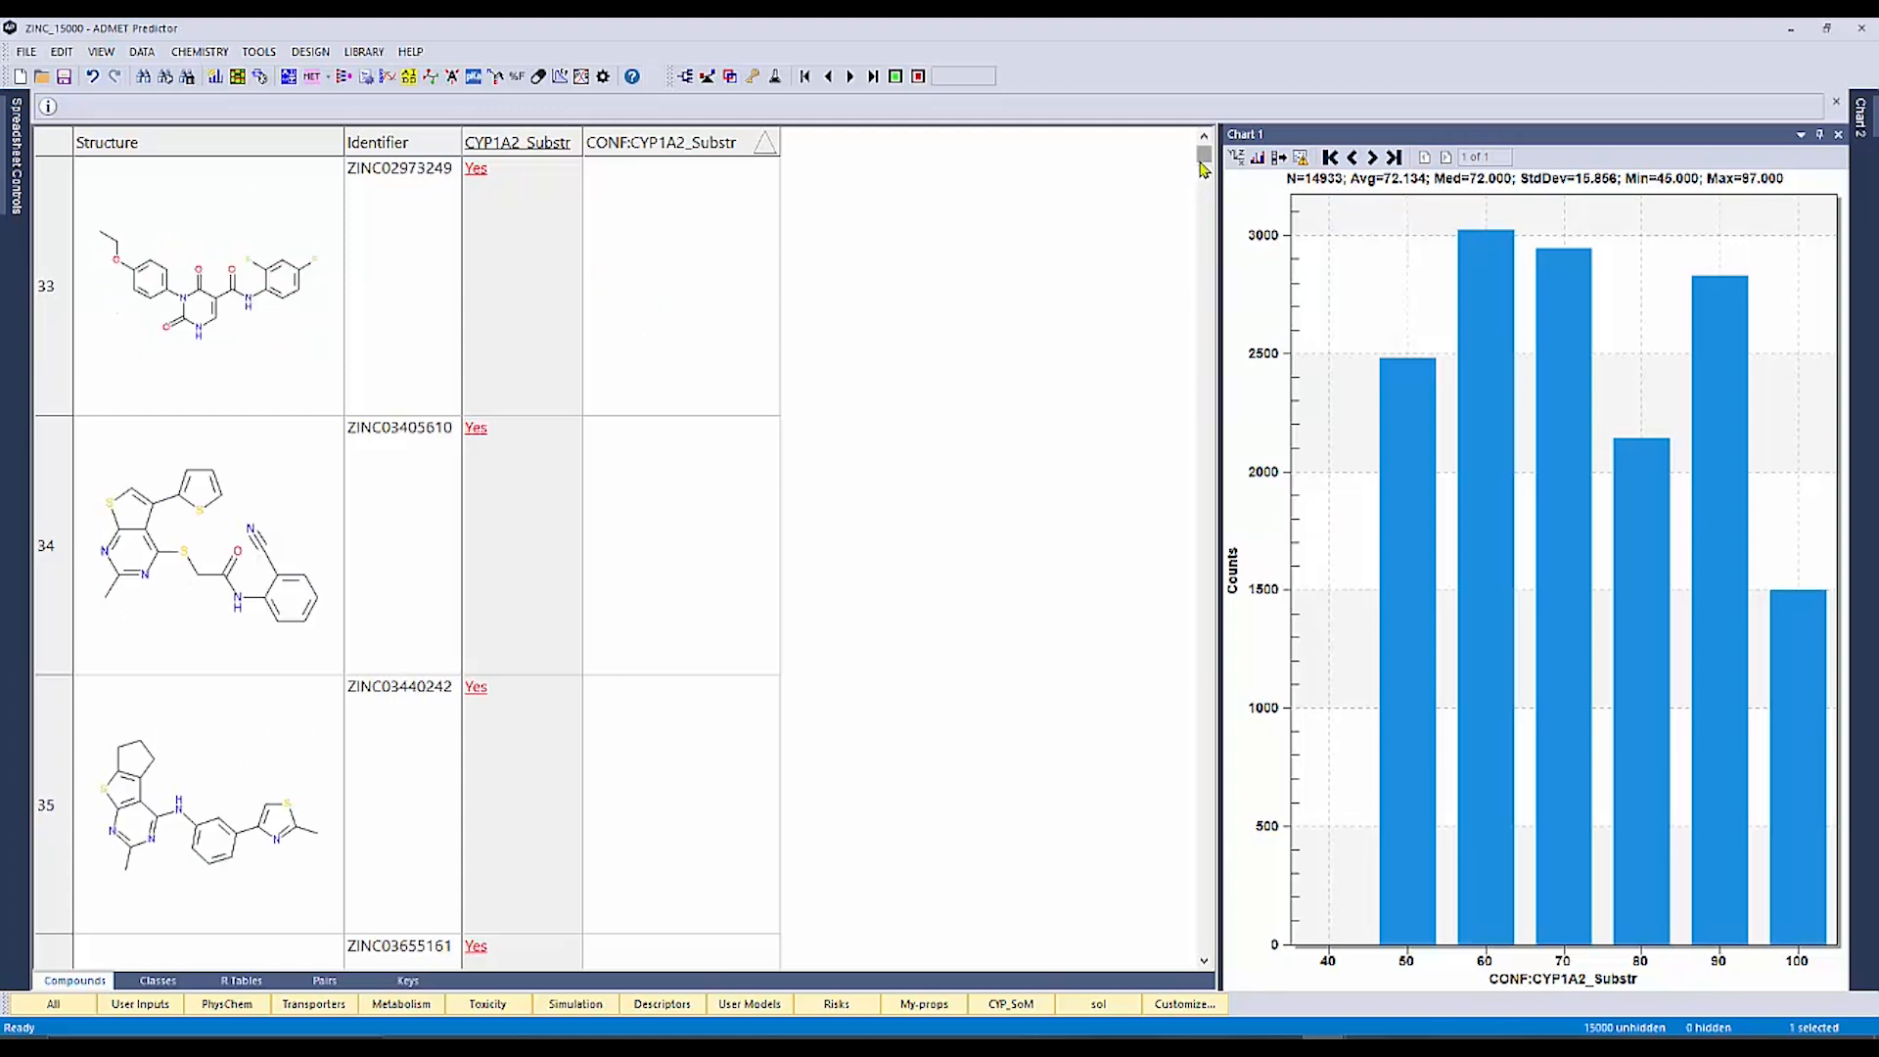
{"action": "mouse_move", "coordinate": [1203, 156]}
{"action": "left_mouse_down"}
{"action": "mouse_move", "coordinate": [1200, 204]}
{"action": "mouse_move", "coordinate": [1202, 180]}
{"action": "left_mouse_up"}
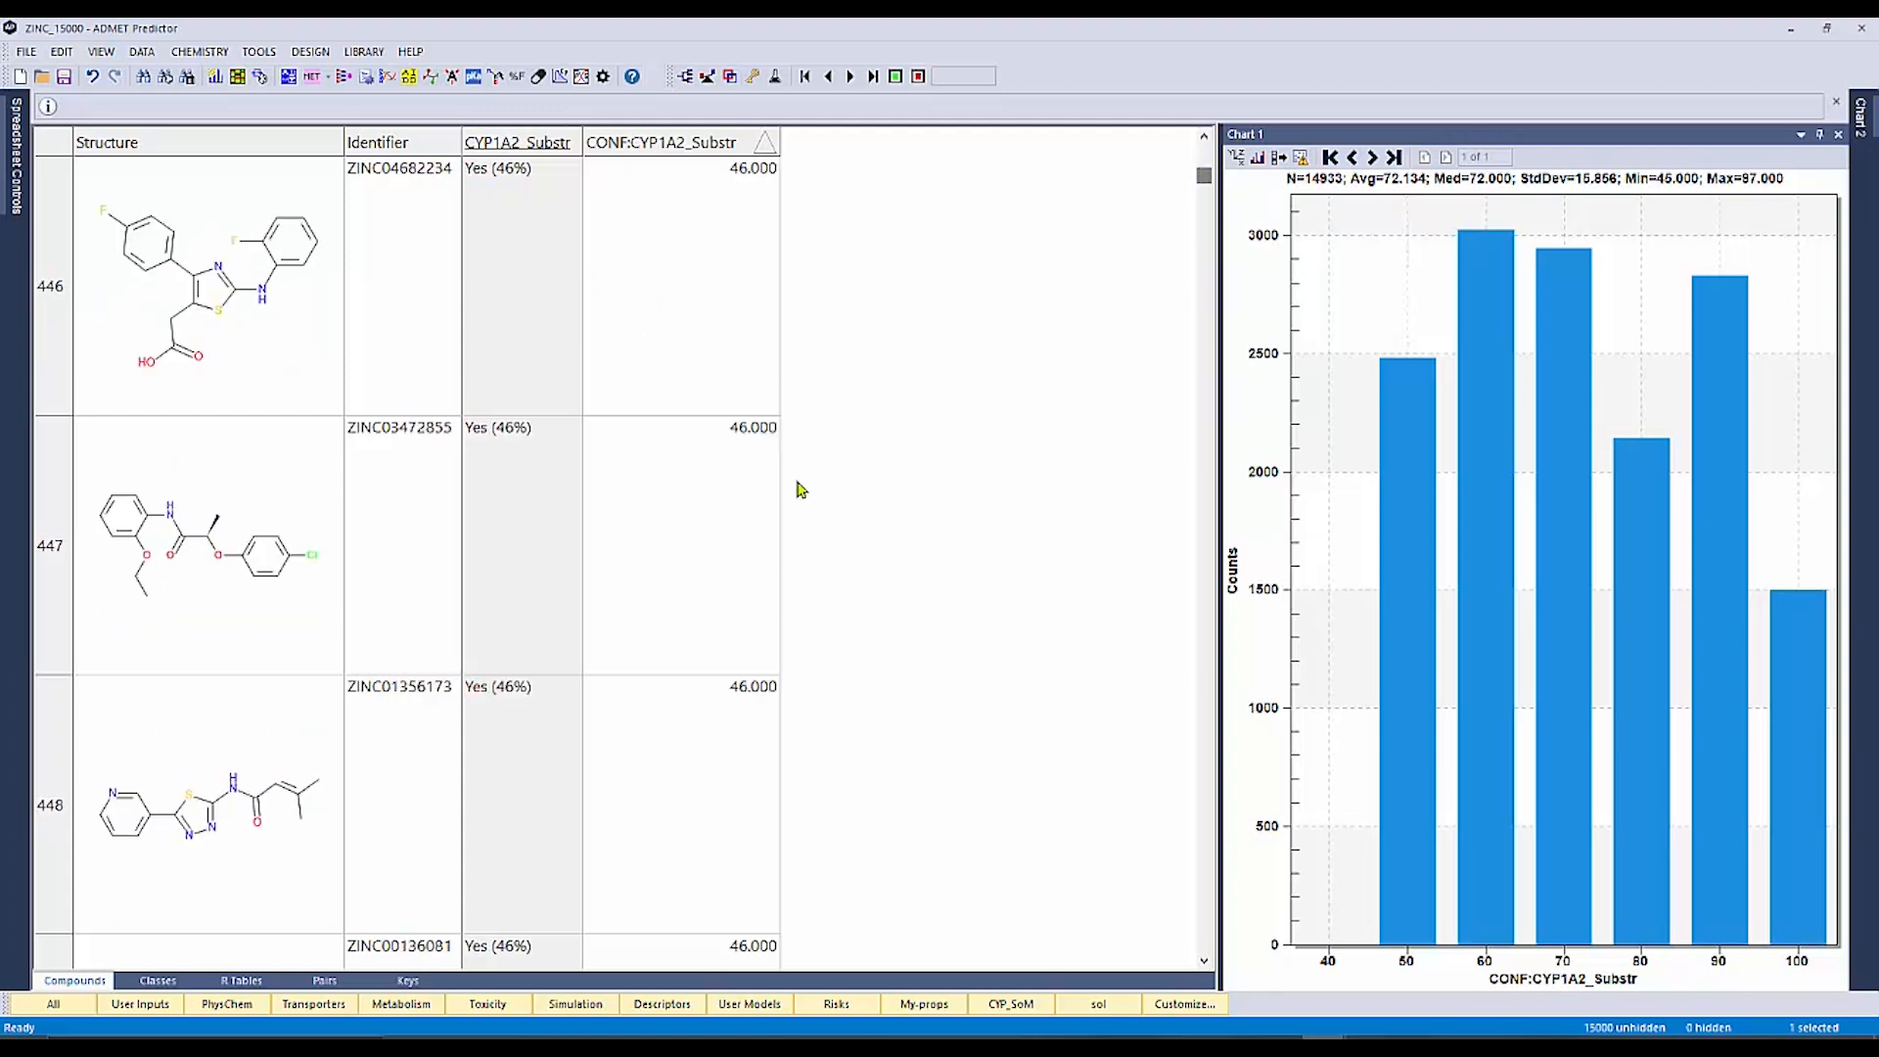
{"action": "scroll", "coordinate": [815, 478], "scroll_direction": "up", "scroll_amount": 5}
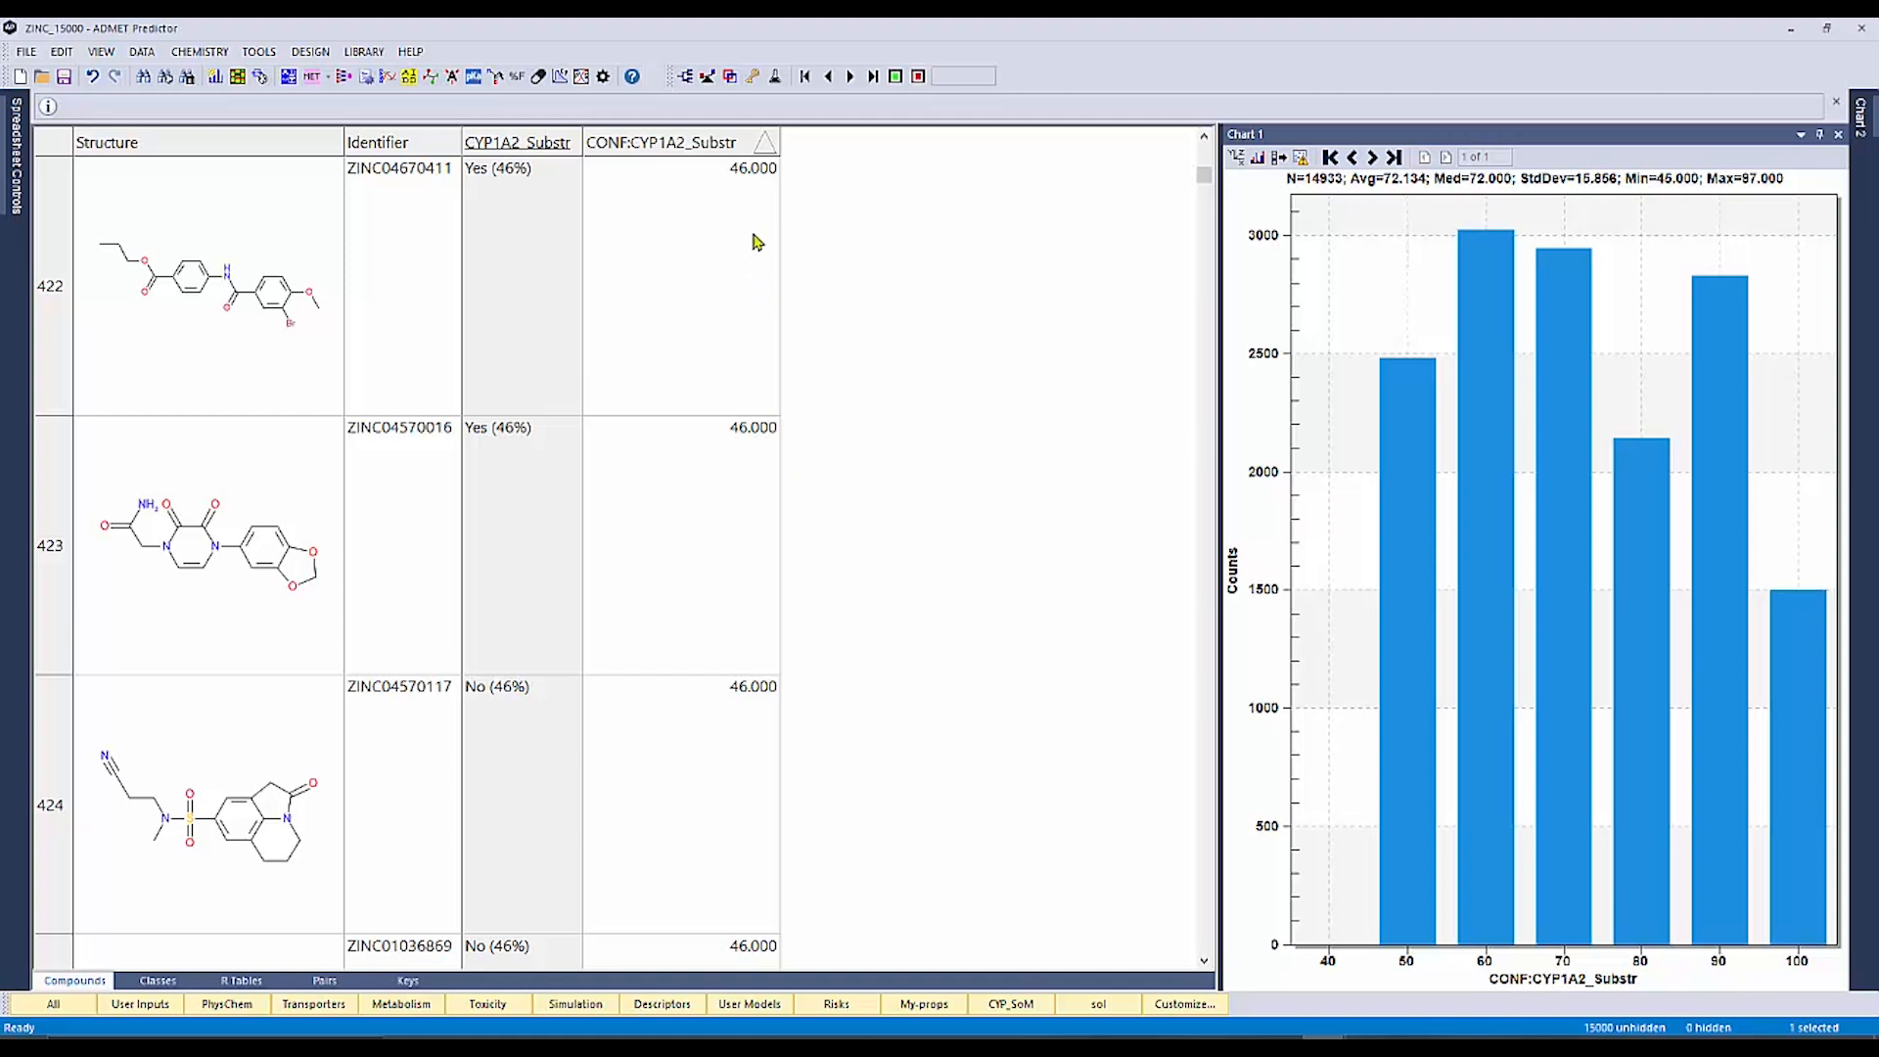
Sort the compounds by descending CONF:CYP1A2_Substr and go to the highest-confidence rows
{"action": "left_click", "coordinate": [734, 147]}
{"action": "scroll", "coordinate": [940, 372], "scroll_direction": "up", "scroll_amount": 6}
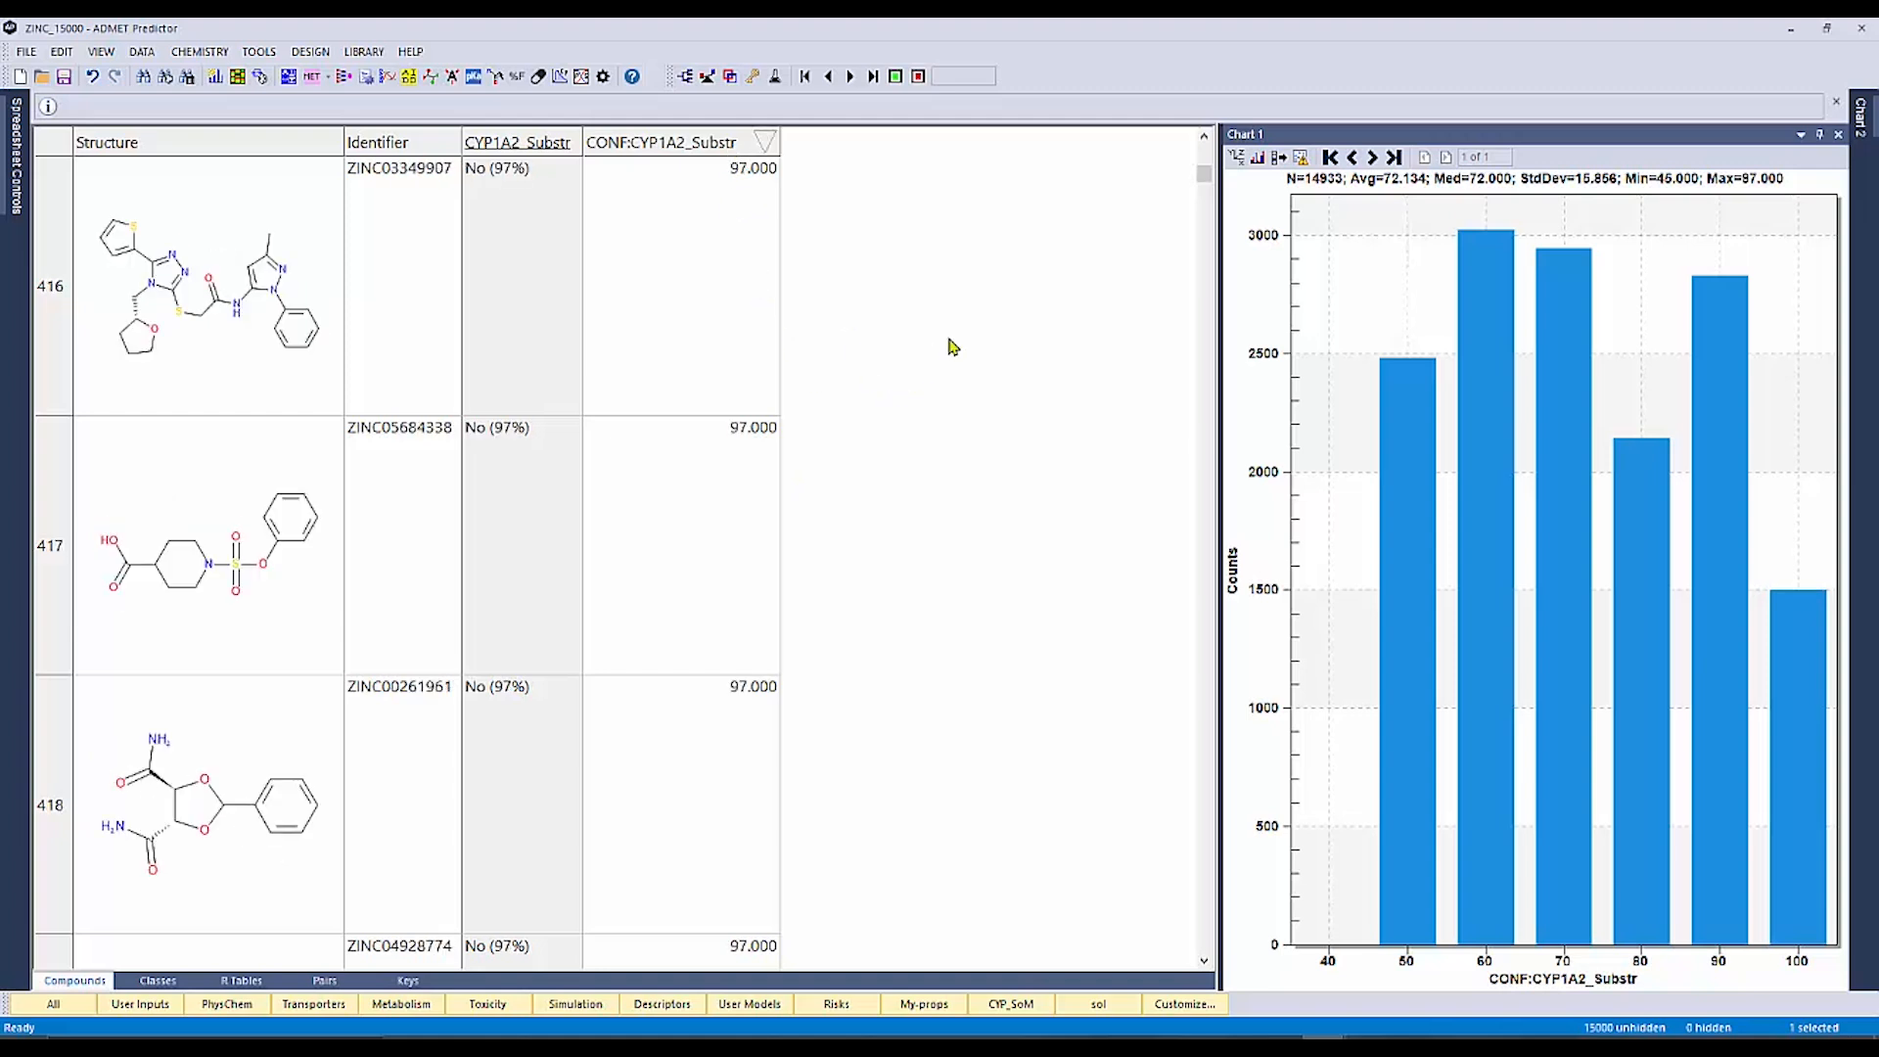
{"action": "left_click_drag", "start_coordinate": [1203, 173], "coordinate": [1202, 144]}
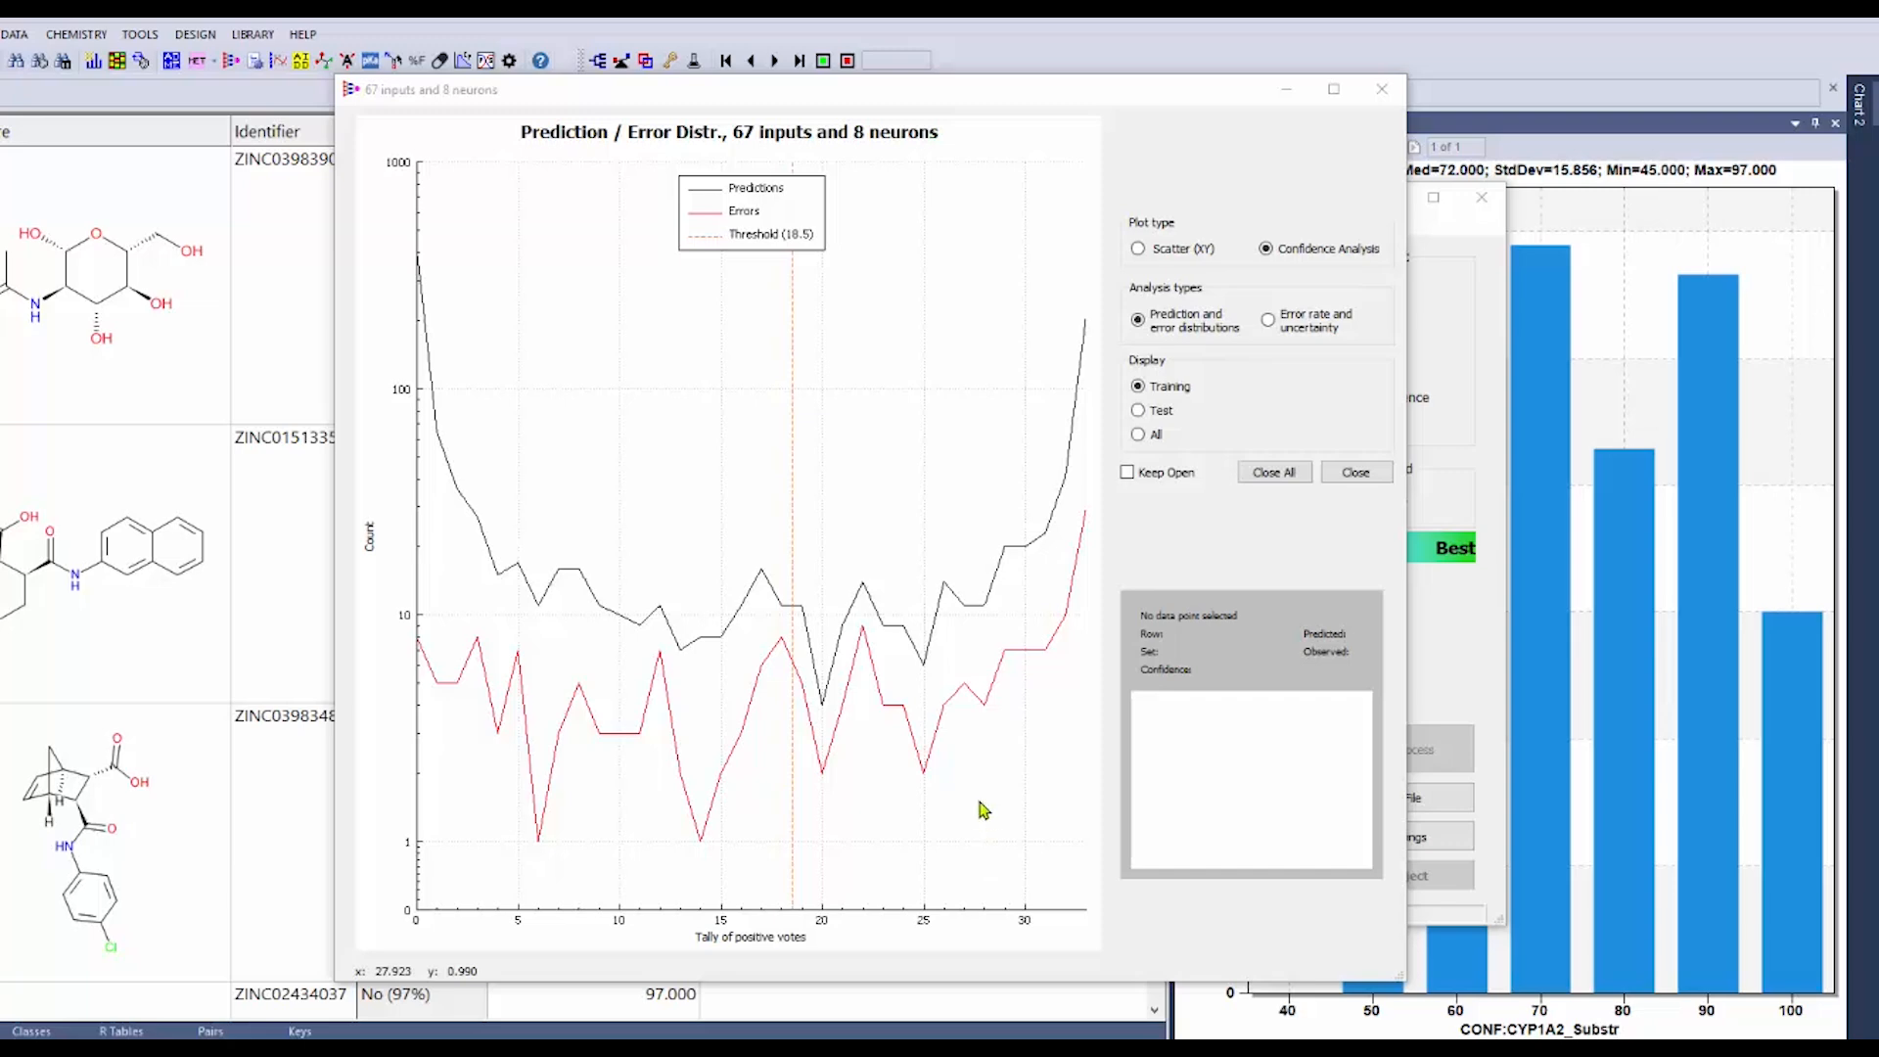
Compare the model's Scatter (XY) plot with its Confidence Analysis, including the Error rate and uncertainty analysis
{"action": "left_click", "coordinate": [1139, 250]}
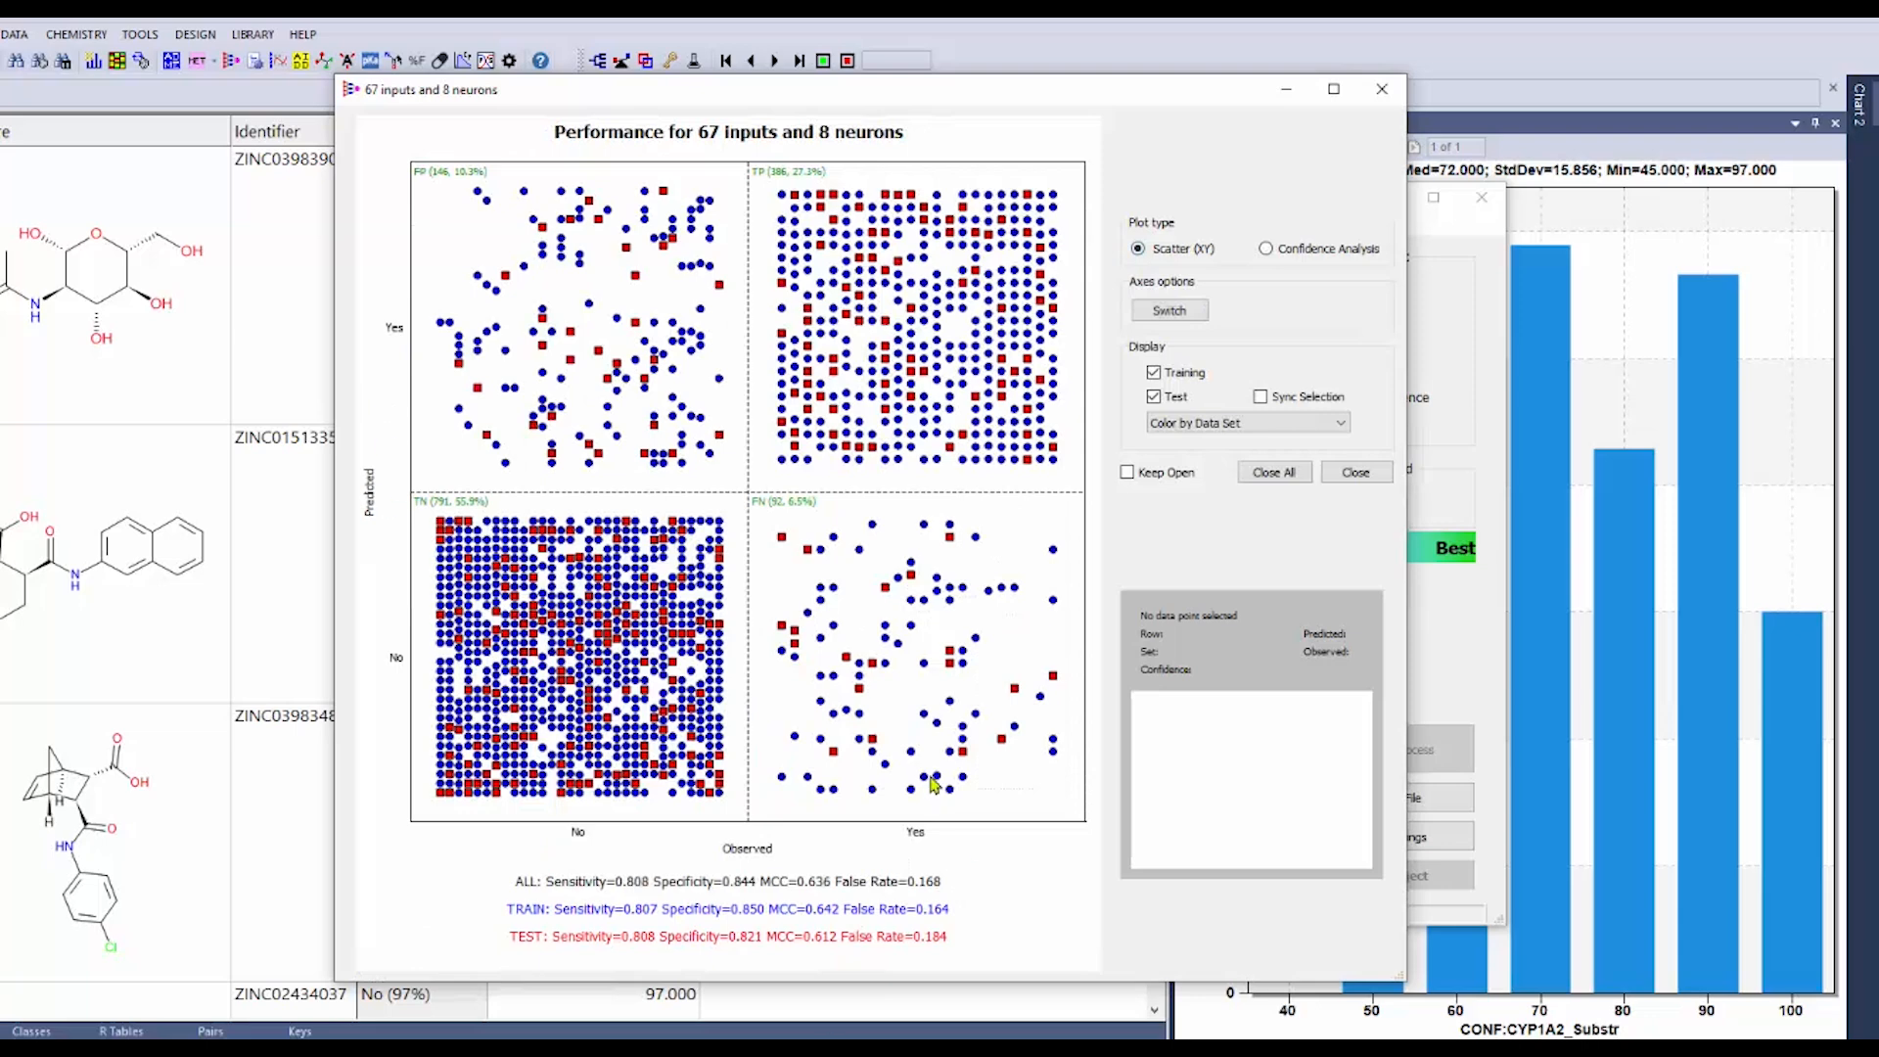
{"action": "left_click", "coordinate": [1299, 257]}
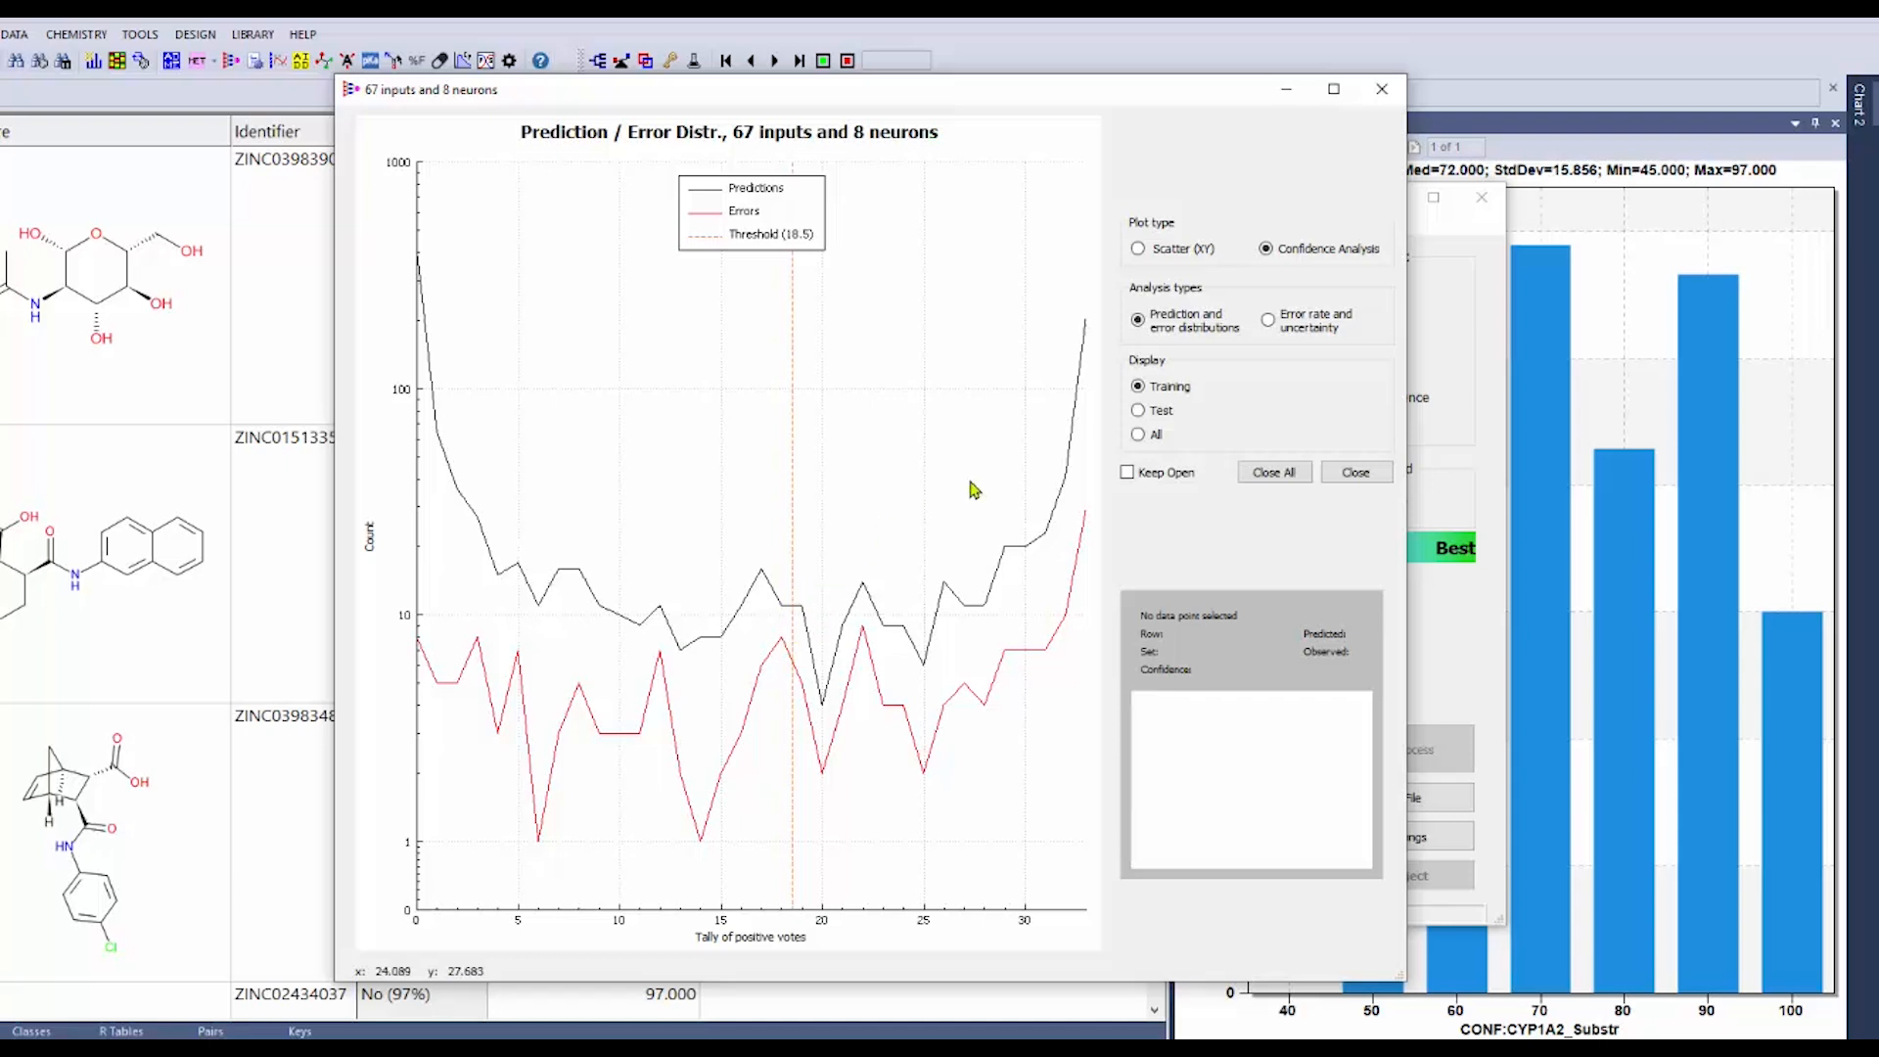
{"action": "left_click", "coordinate": [1288, 326]}
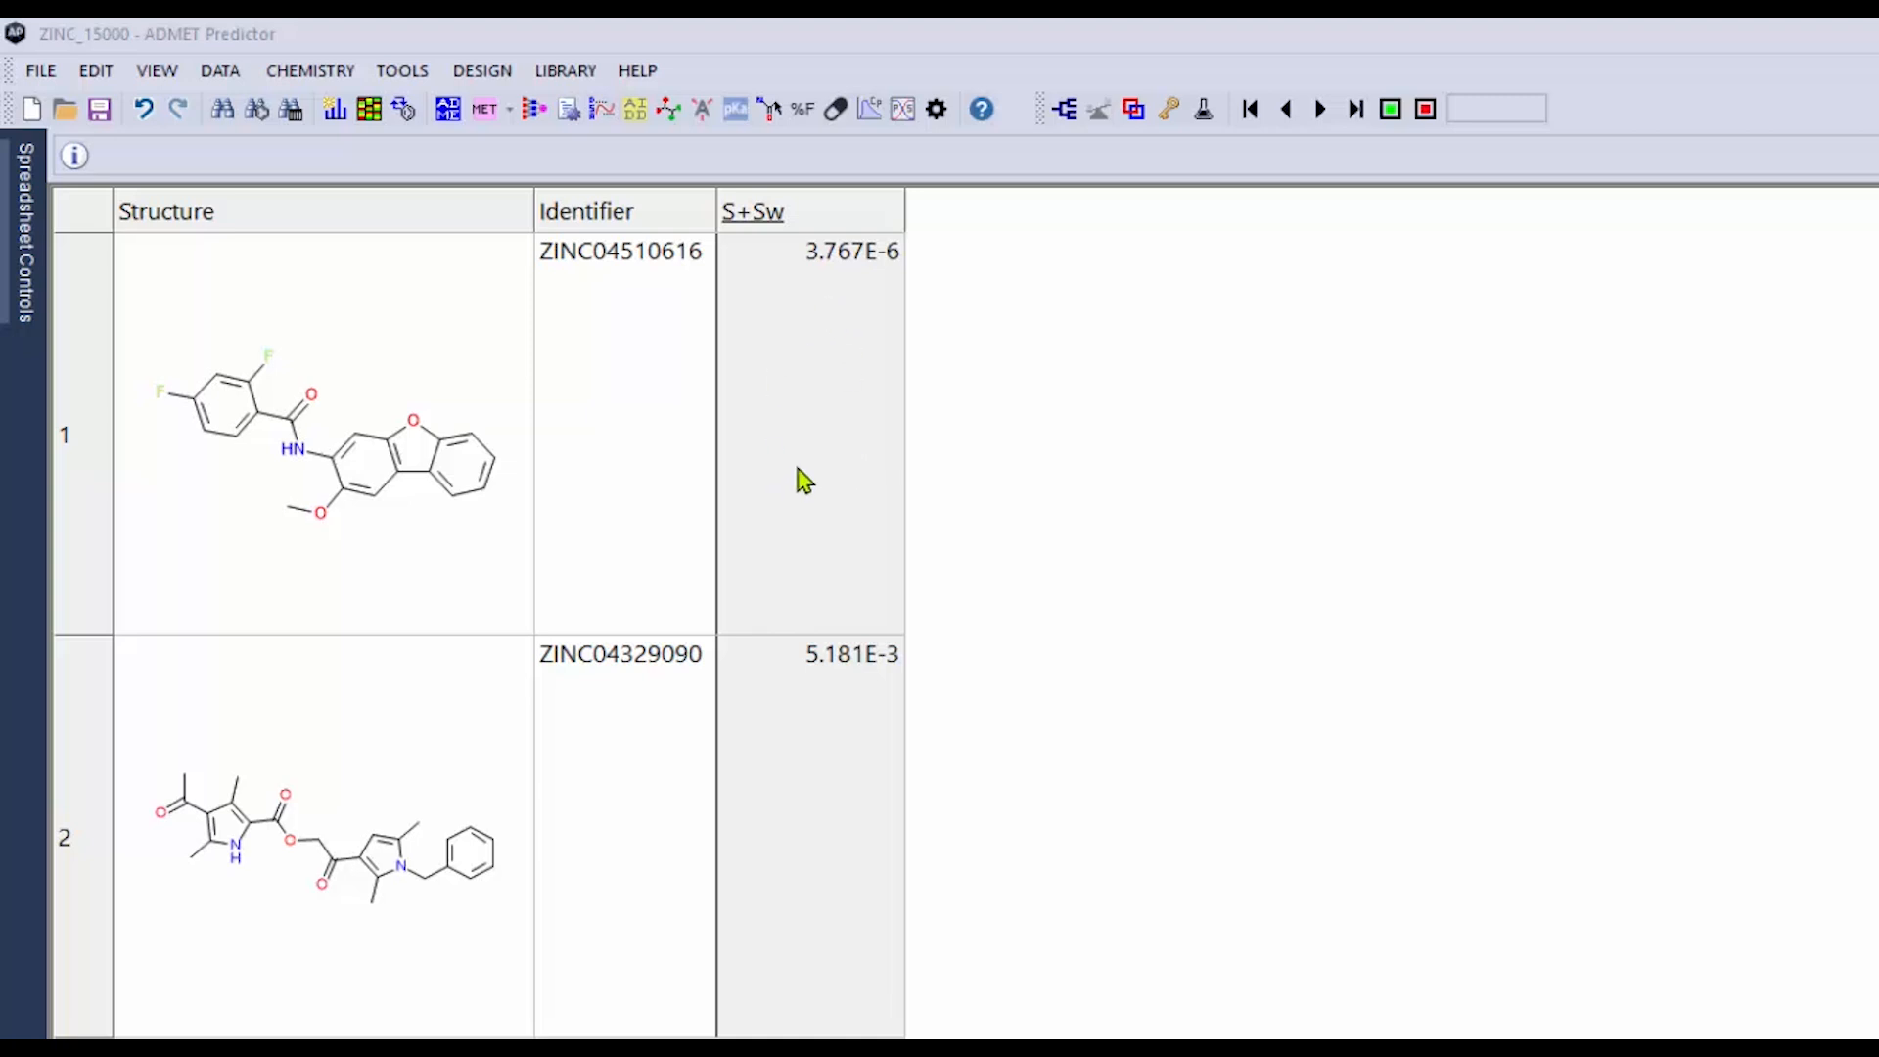
Enable the display of uncertainty estimates in the spreadsheet and widen the S+Sw column to fit the full values
{"action": "left_click", "coordinate": [937, 111]}
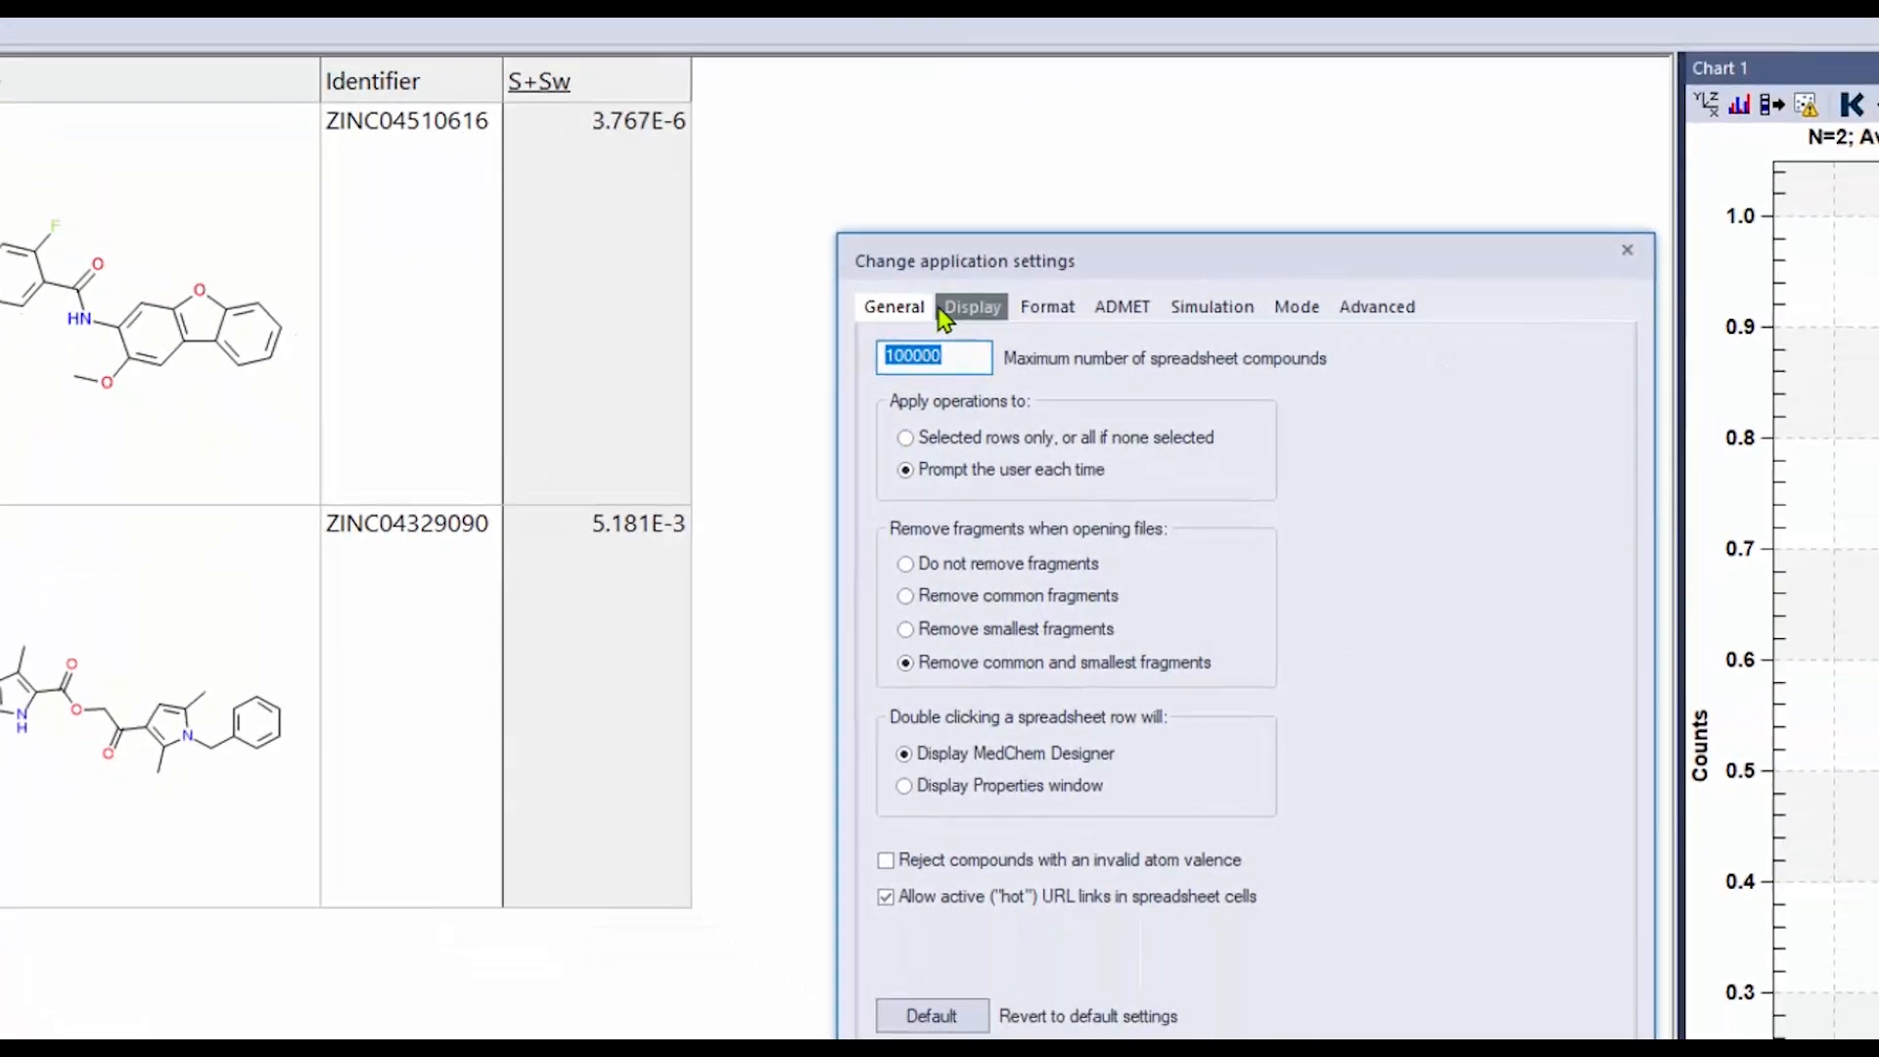
{"action": "left_click", "coordinate": [1162, 445]}
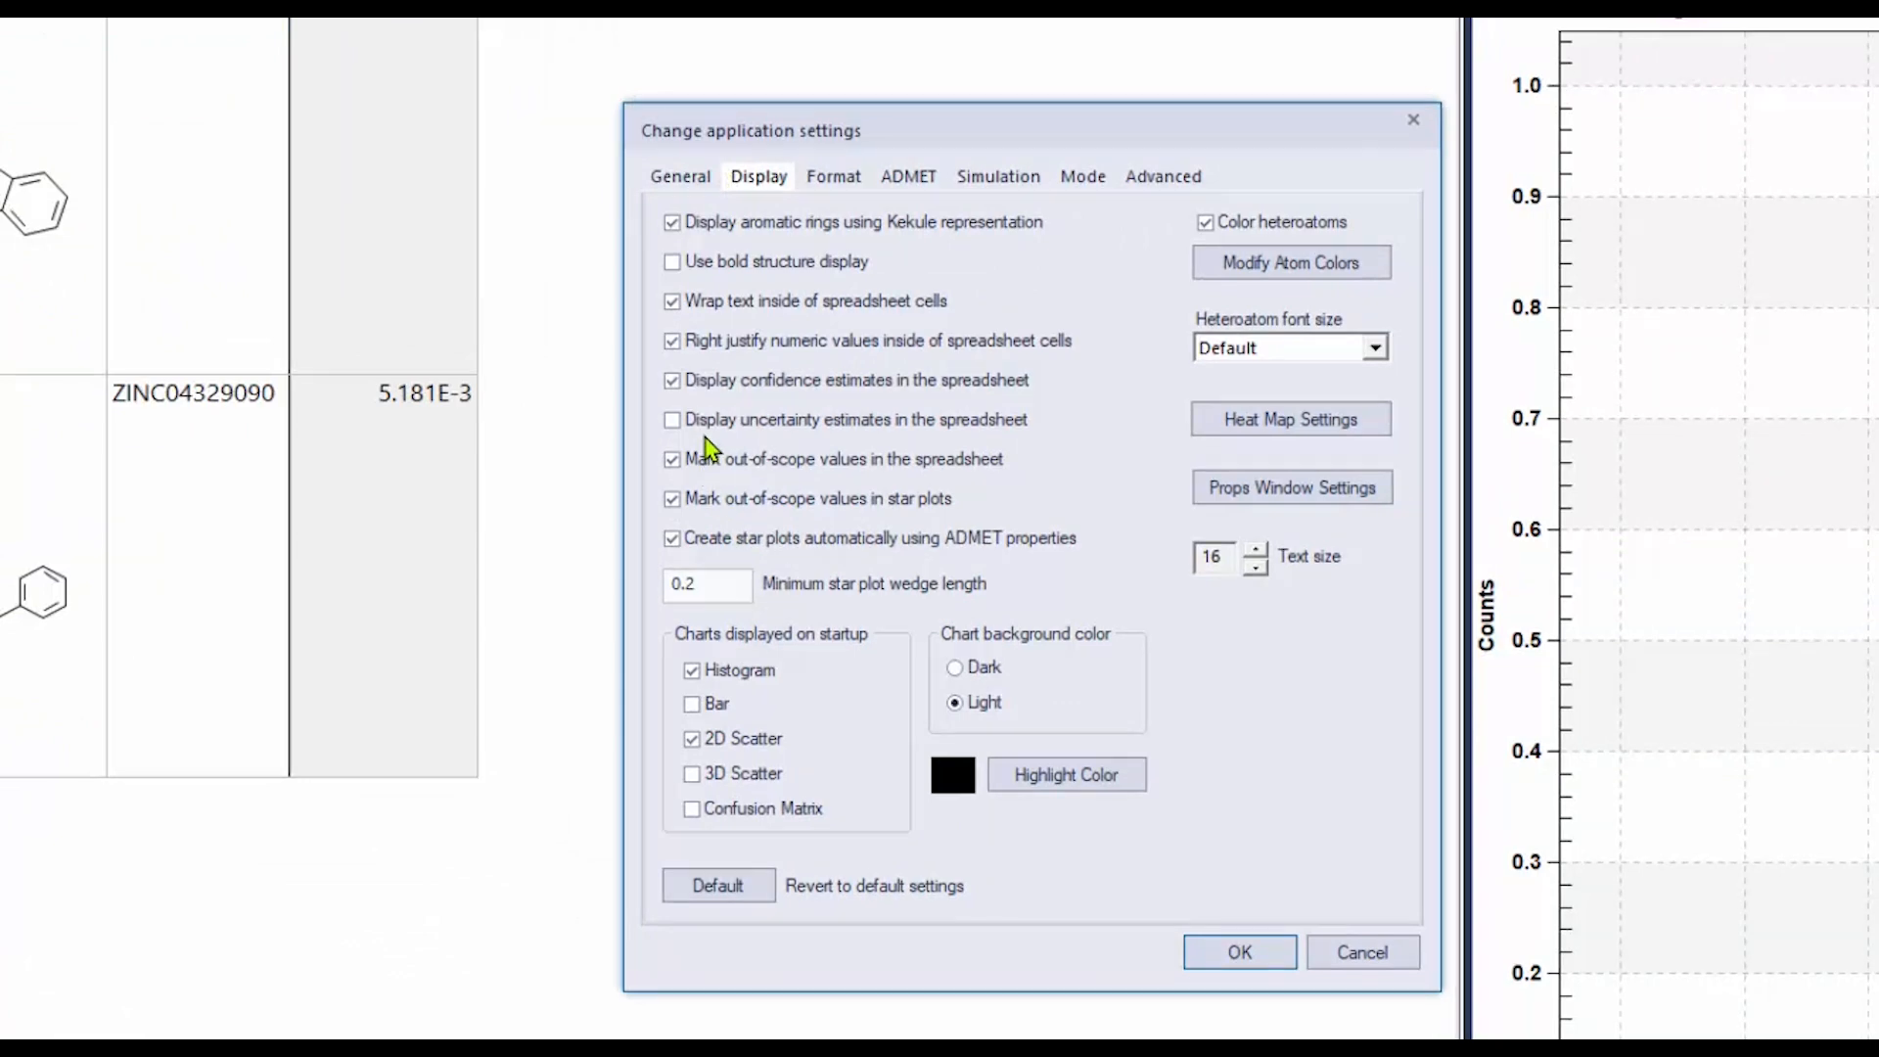
{"action": "left_click", "coordinate": [672, 423]}
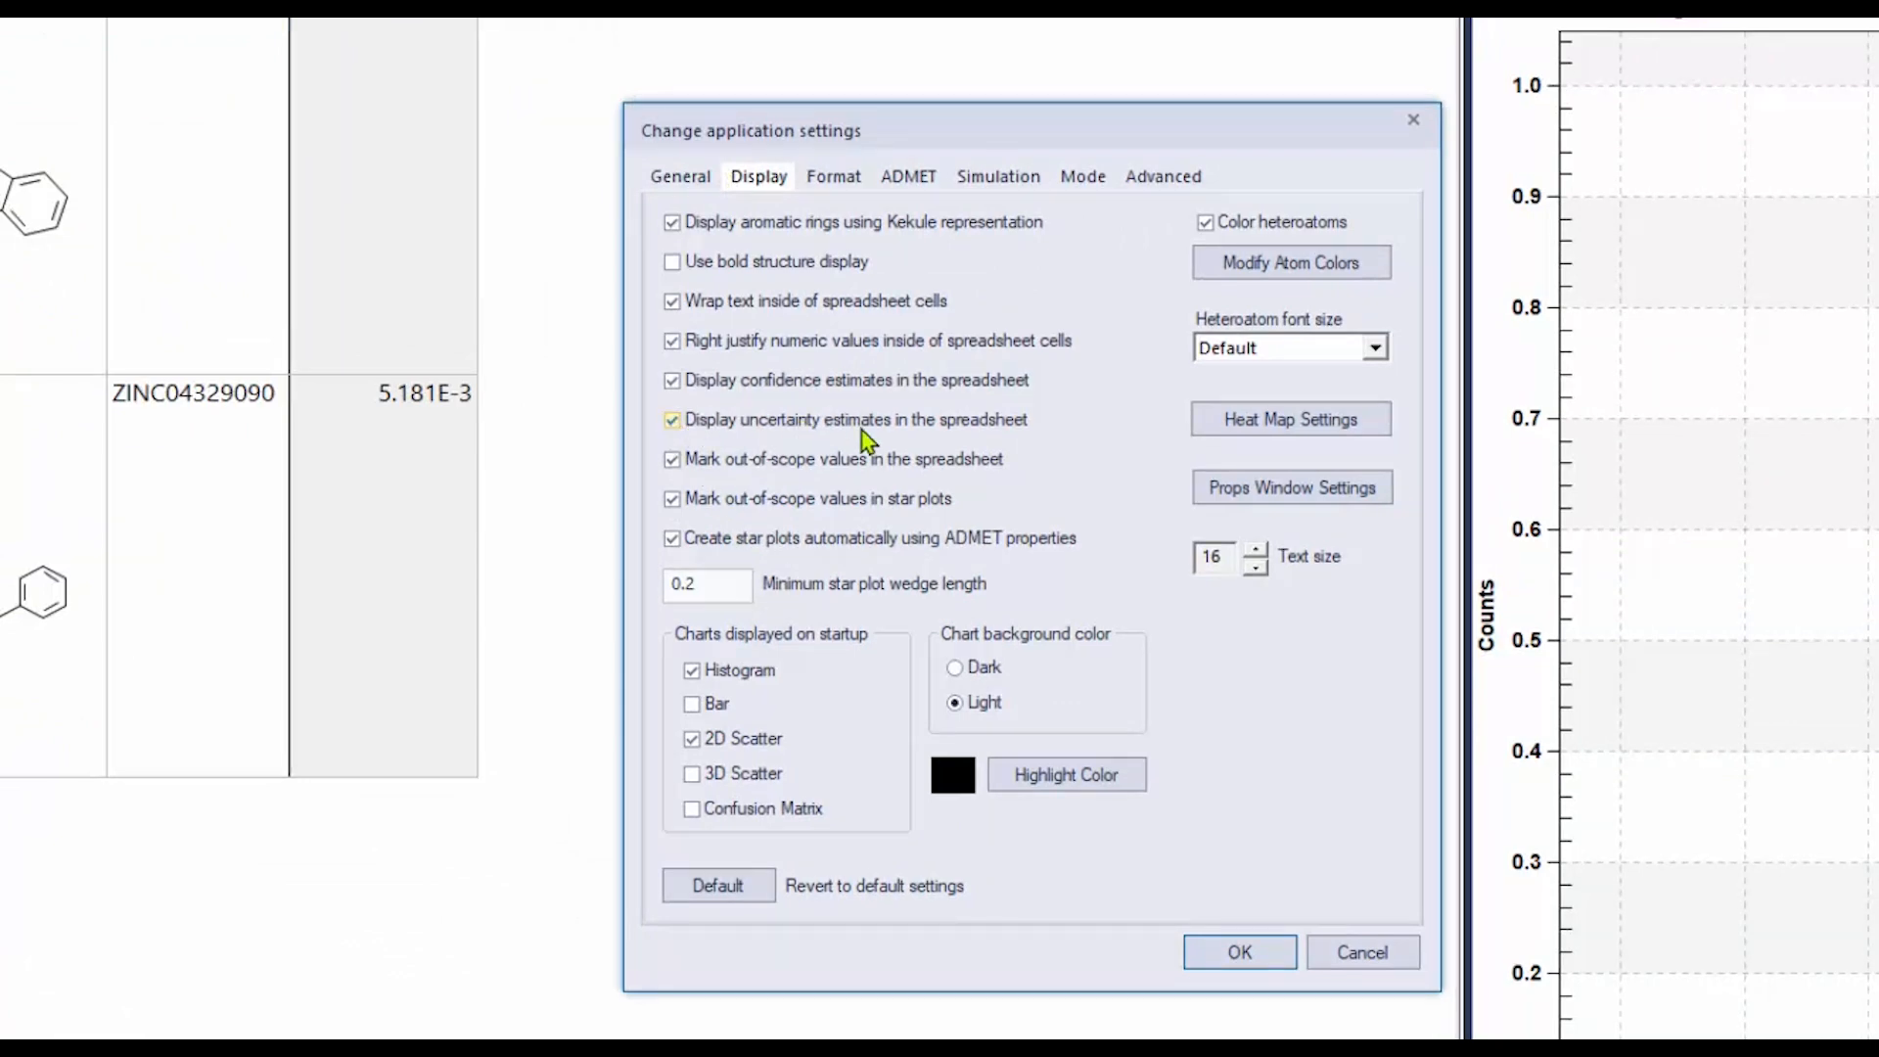
{"action": "left_click", "coordinate": [1196, 954]}
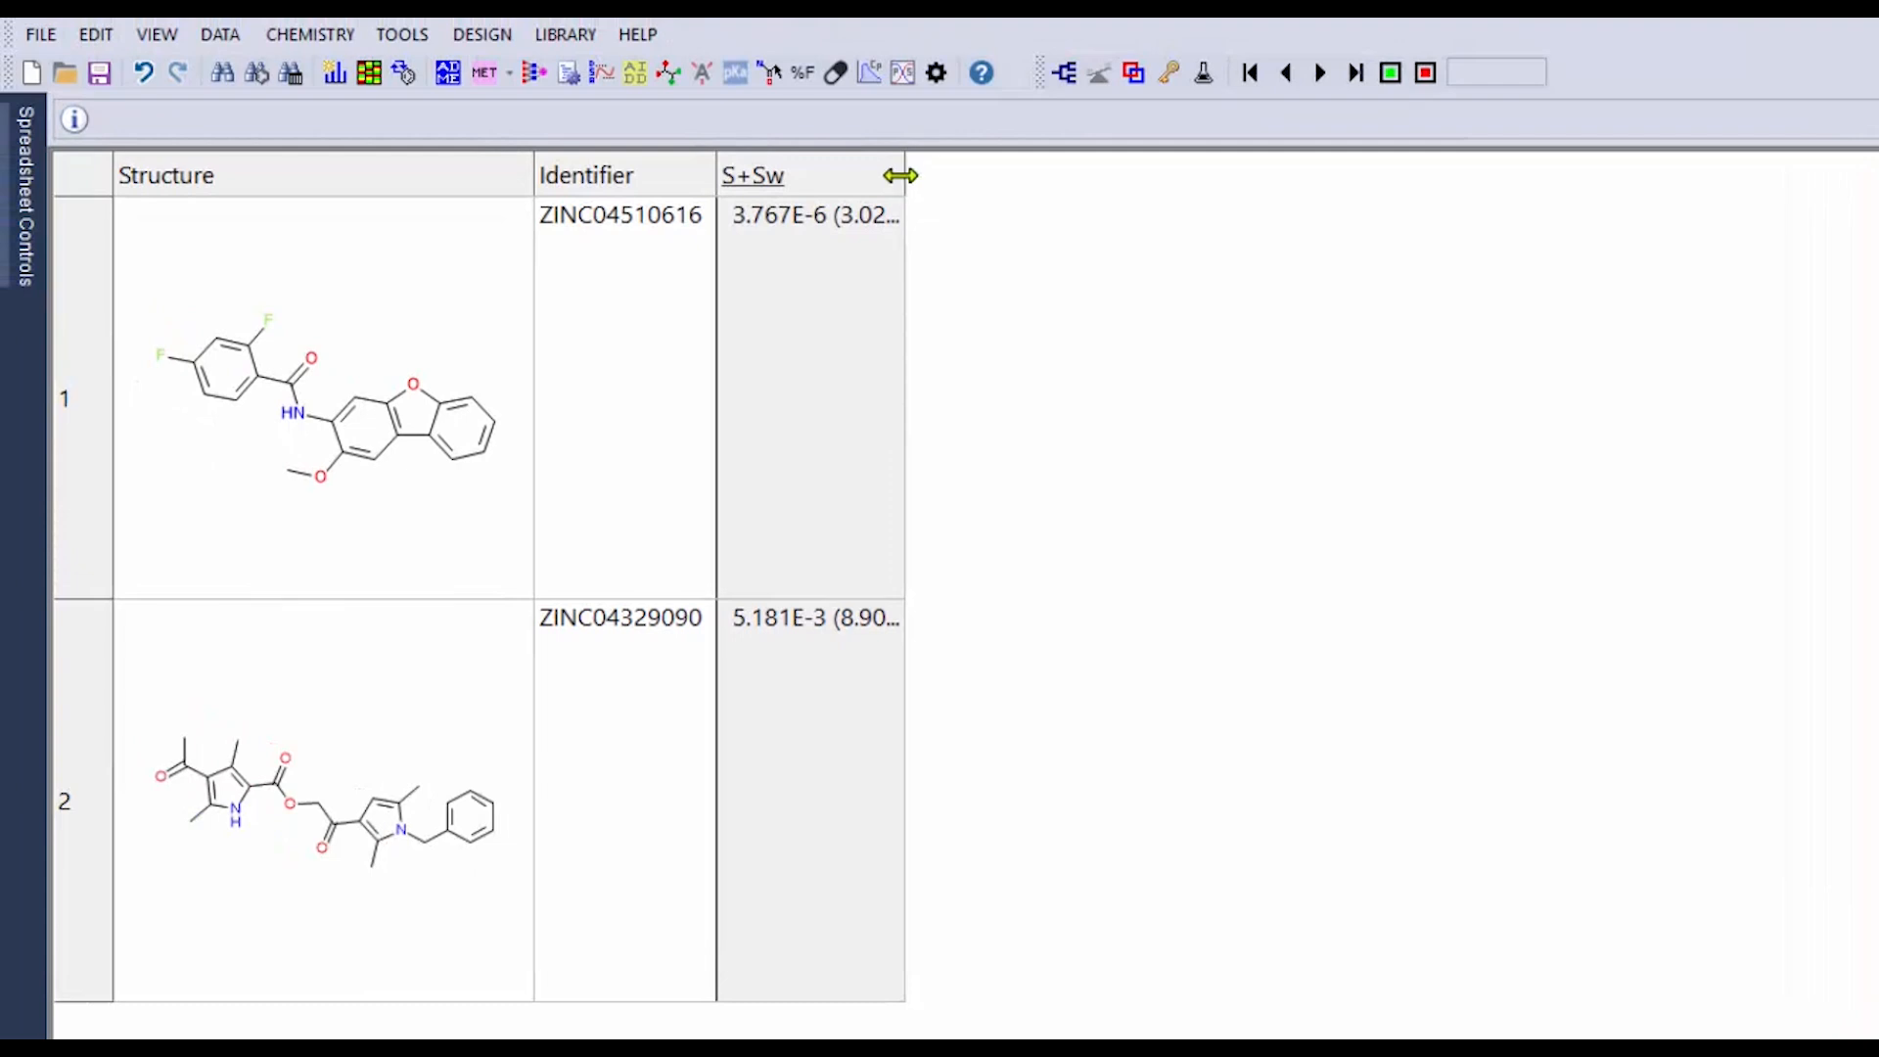
{"action": "left_click_drag", "start_coordinate": [900, 175], "coordinate": [1154, 175]}
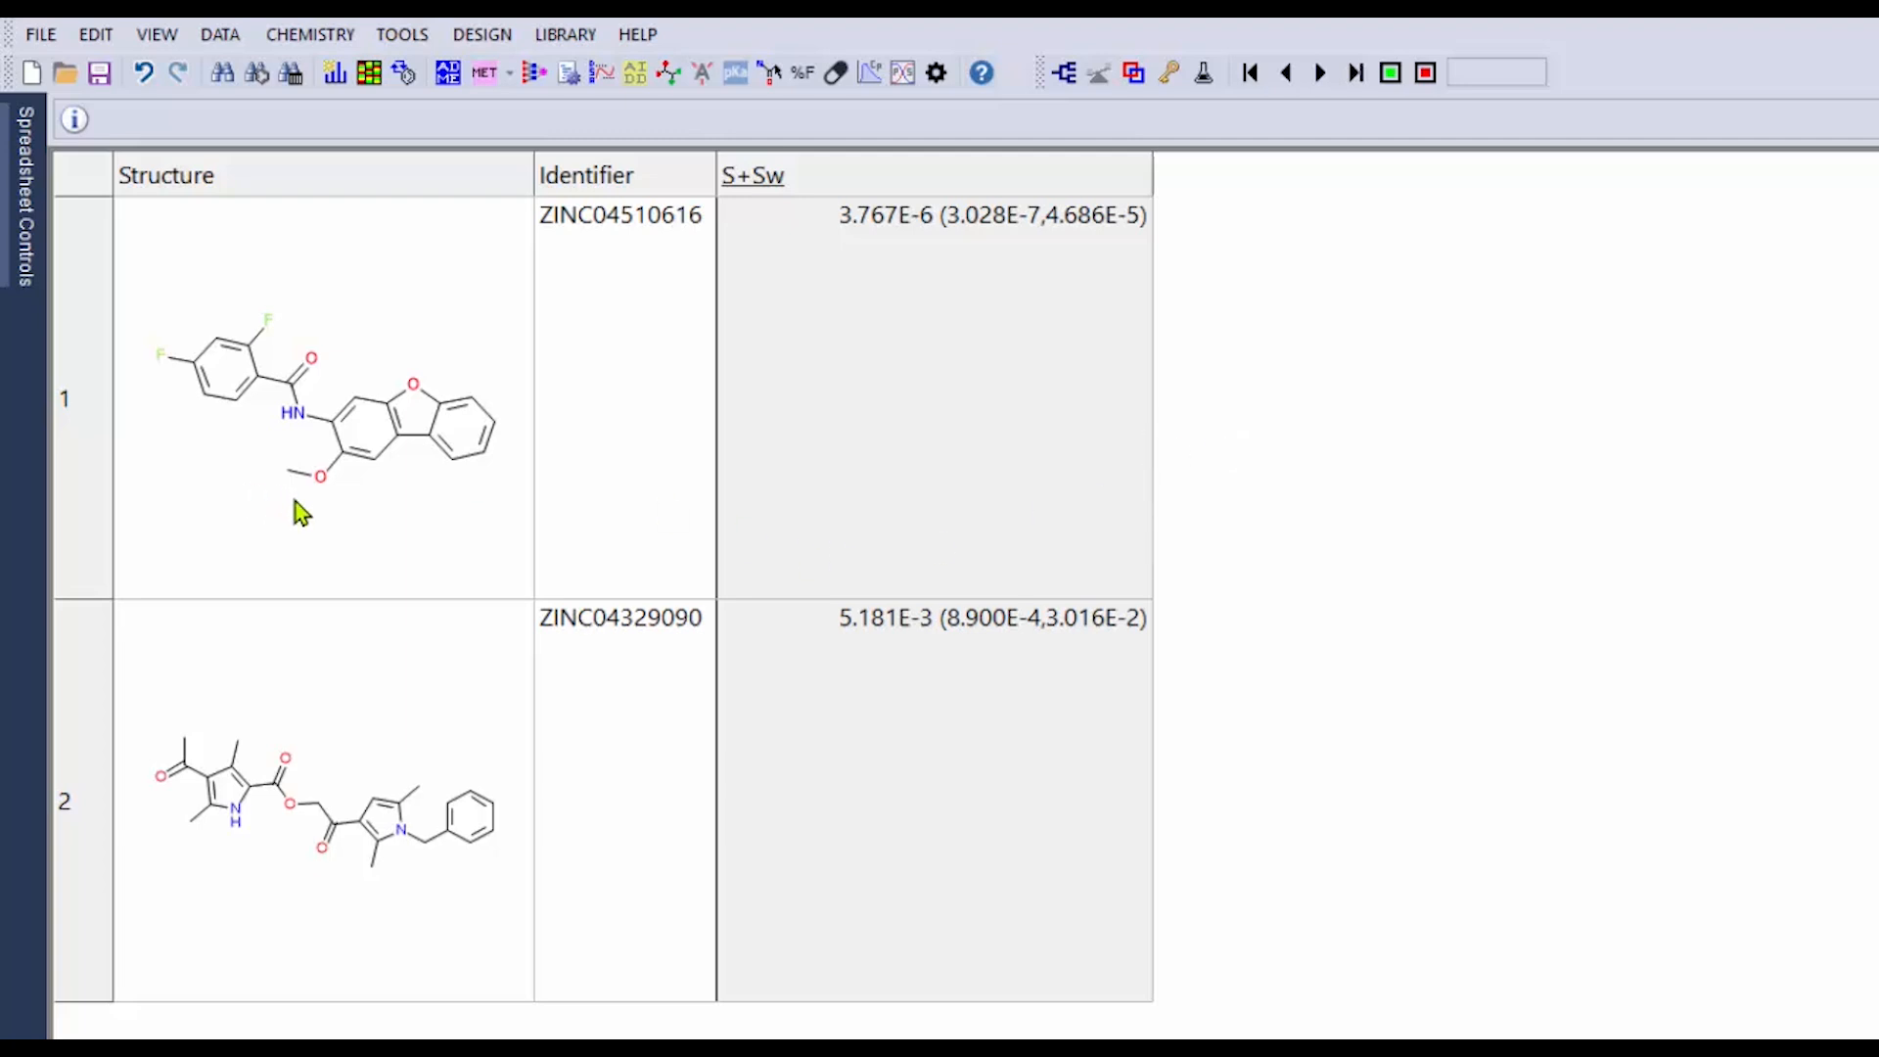
Generate a human Cp-time profile for ZINC04510616 as a 10 mg IR tablet, loading the compound's own values into the advanced simulation parameters
{"action": "left_click", "coordinate": [396, 543]}
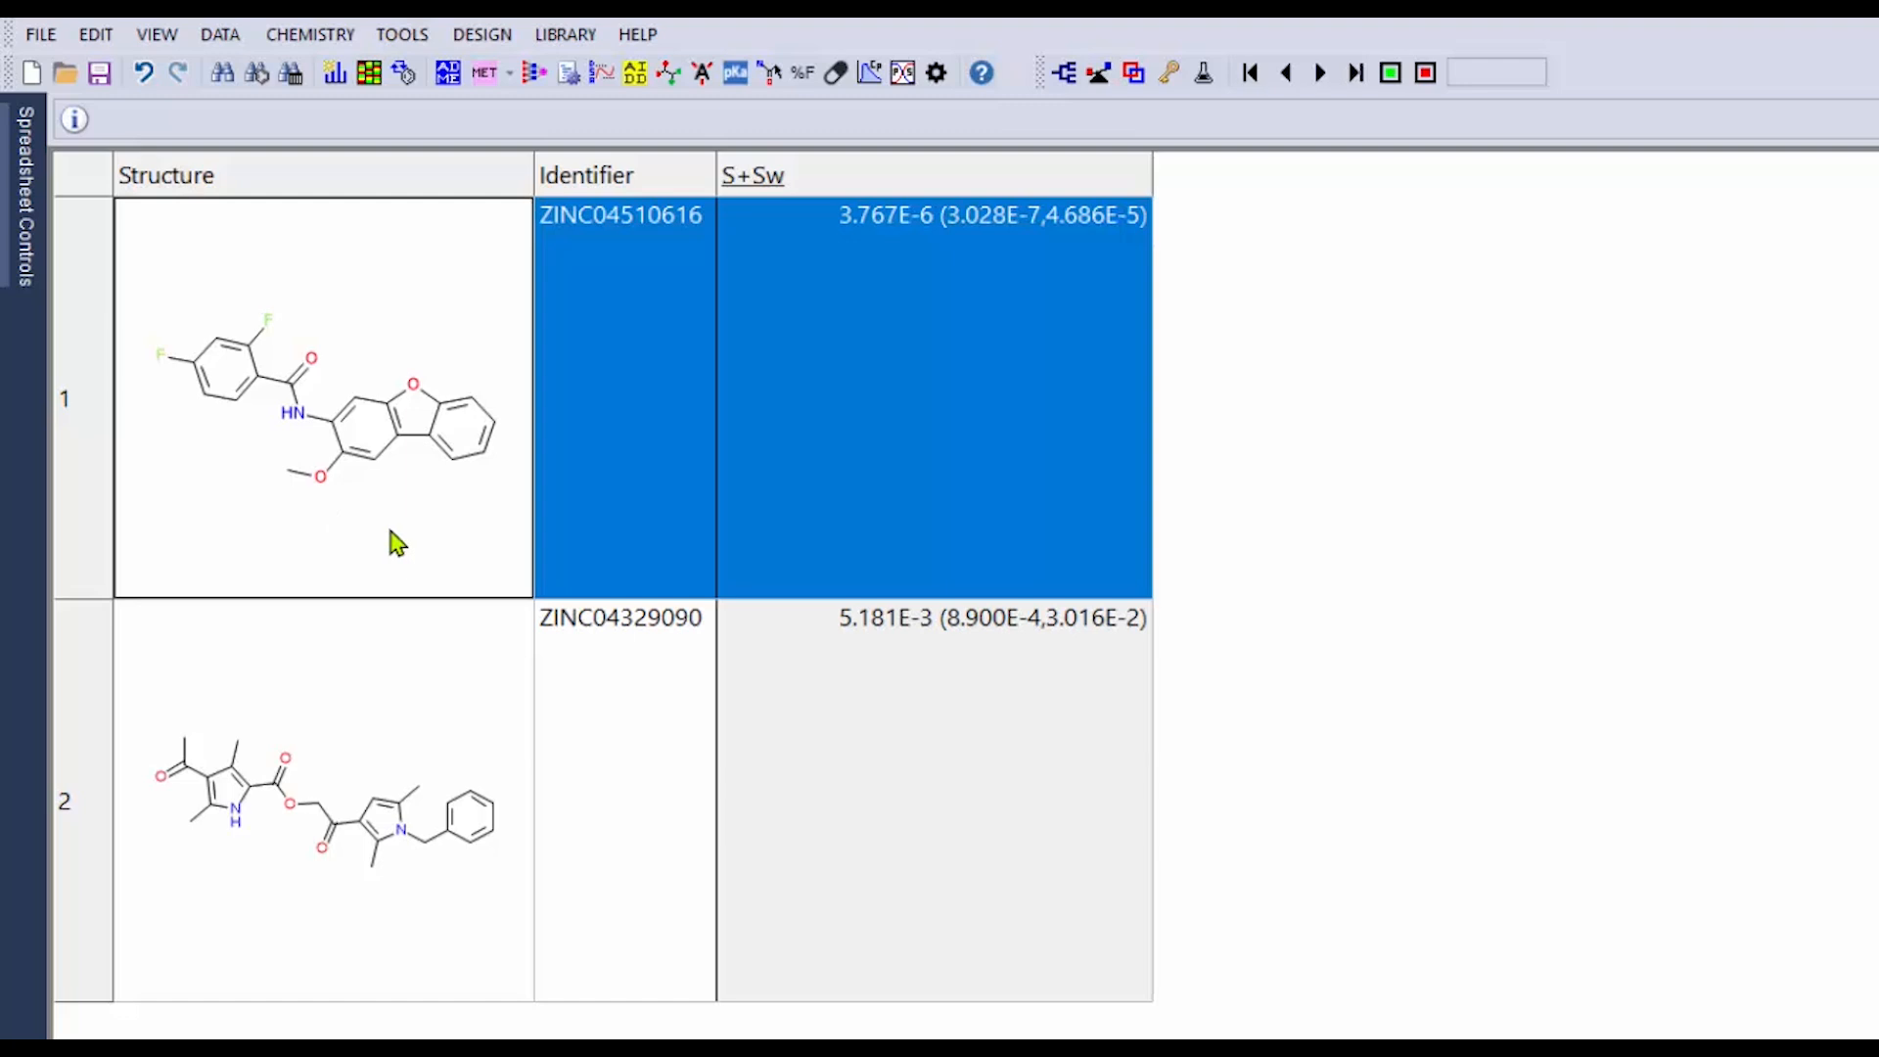
{"action": "left_click", "coordinate": [869, 73]}
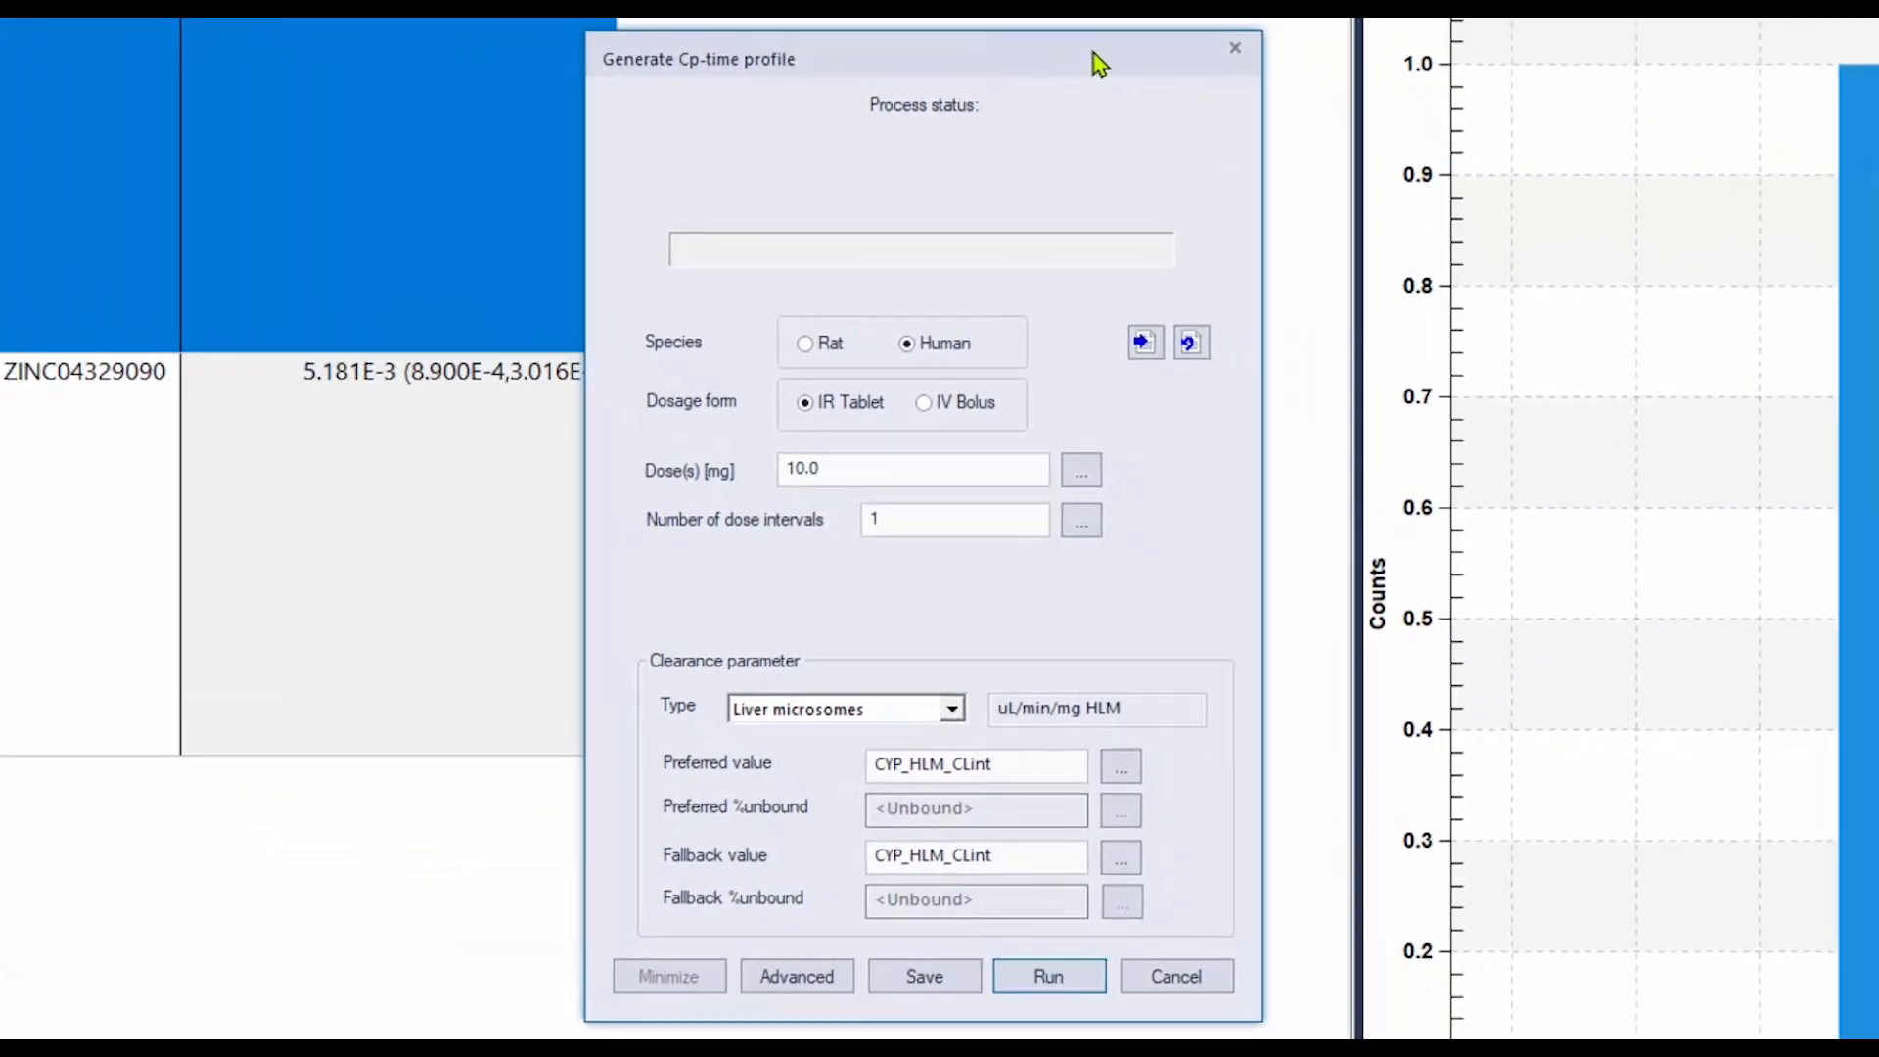
{"action": "left_click_drag", "start_coordinate": [1100, 65], "coordinate": [1163, 64]}
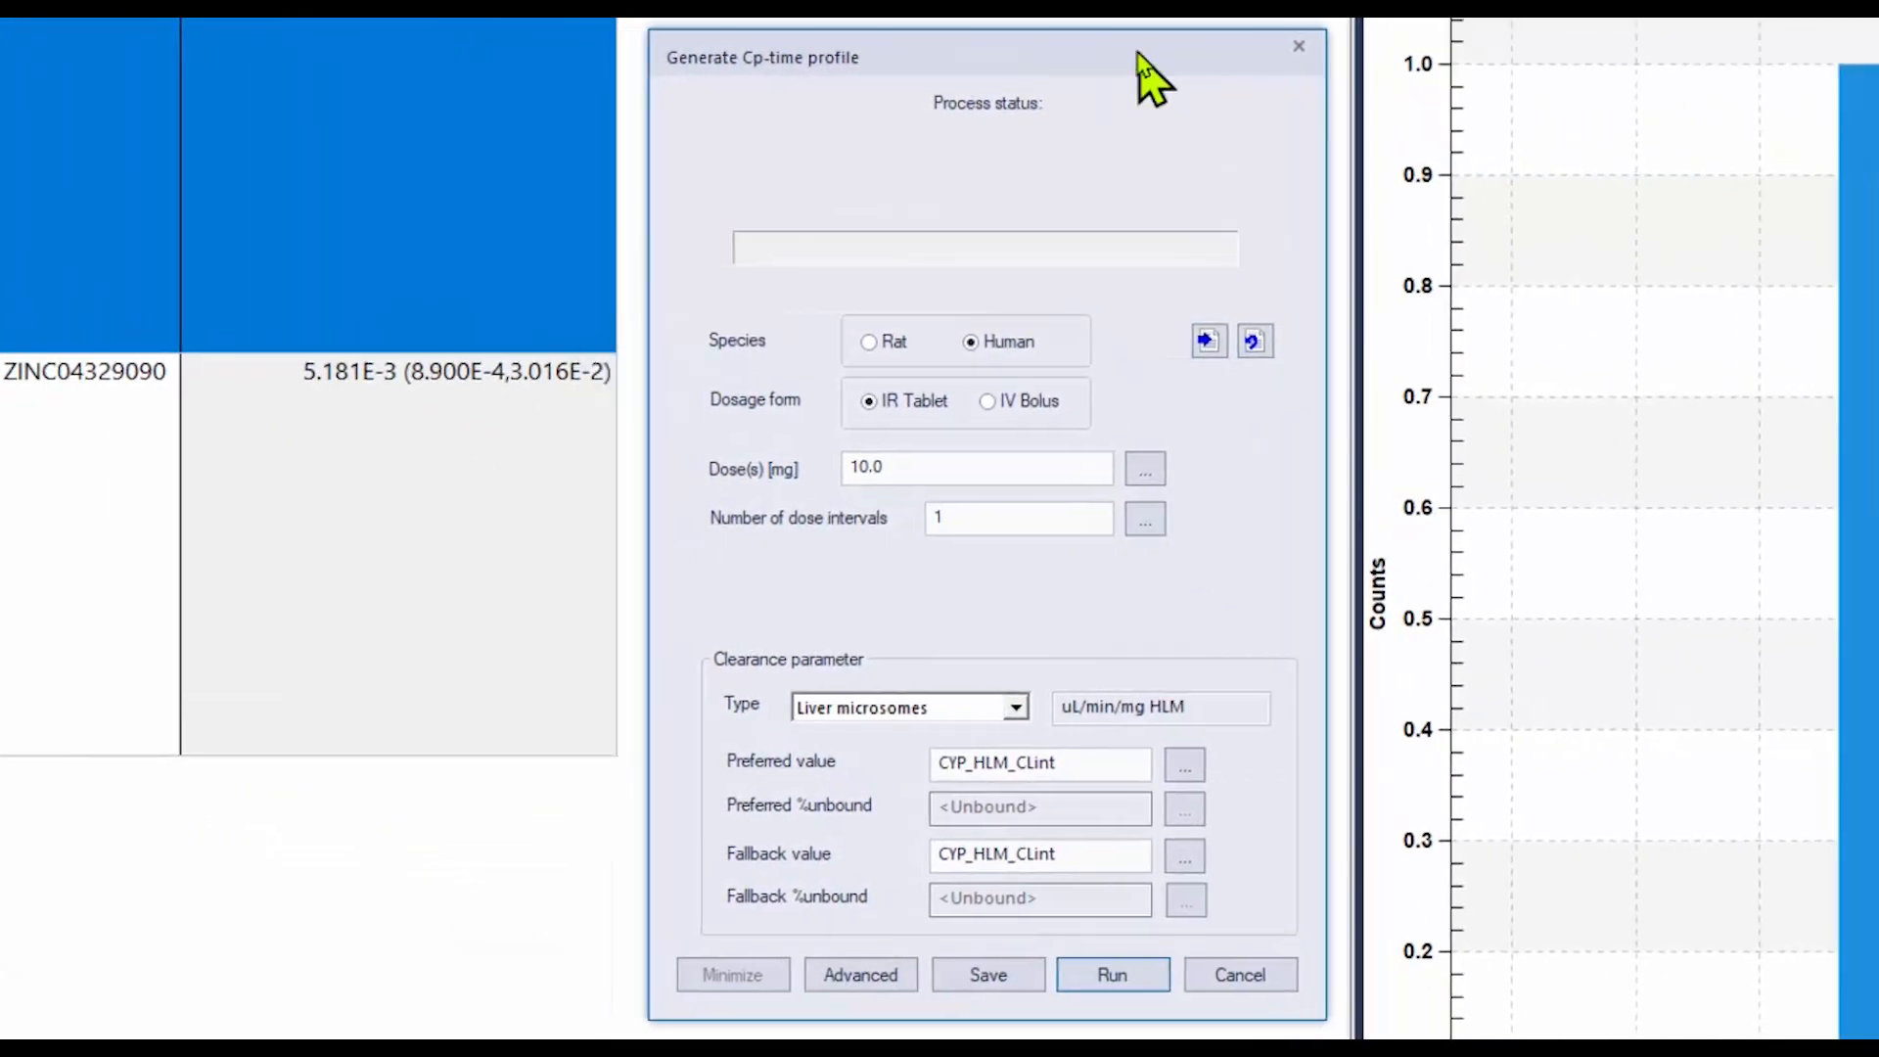
{"action": "left_click", "coordinate": [892, 977]}
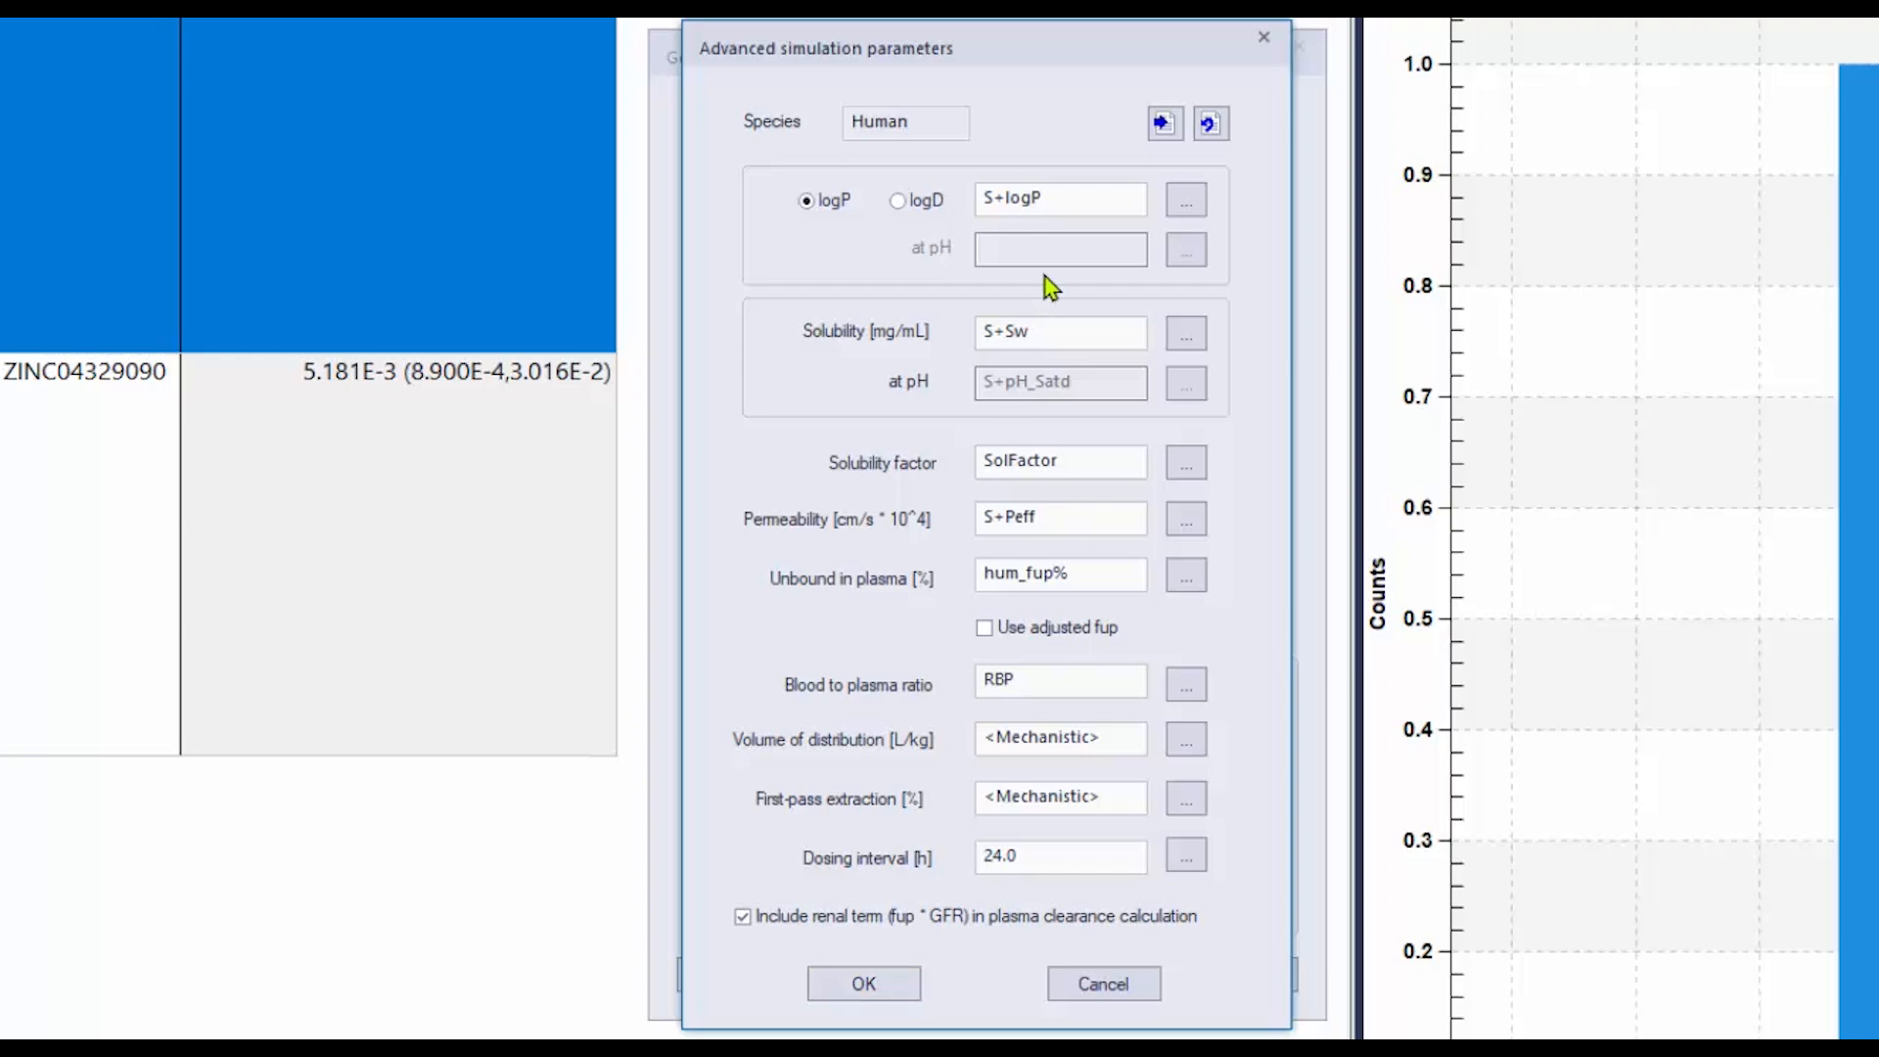
{"action": "left_click", "coordinate": [1165, 125]}
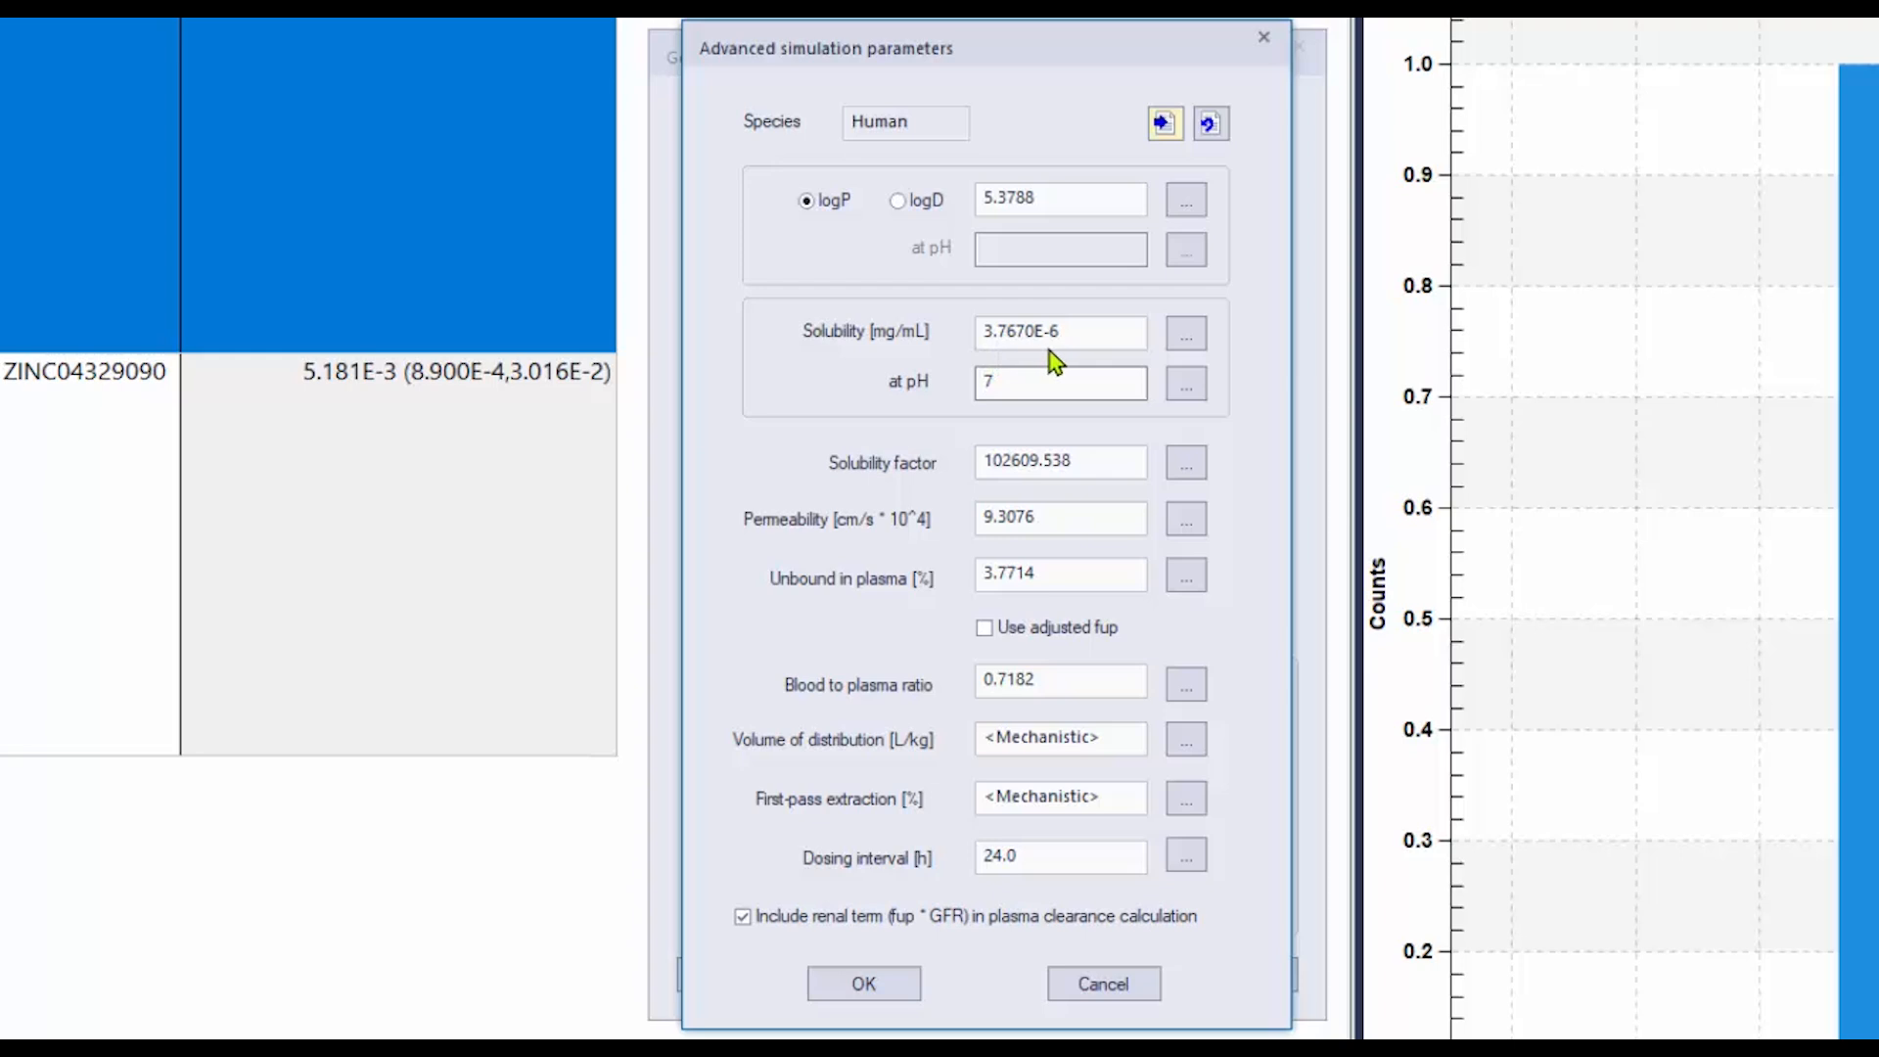
{"action": "left_click", "coordinate": [881, 985]}
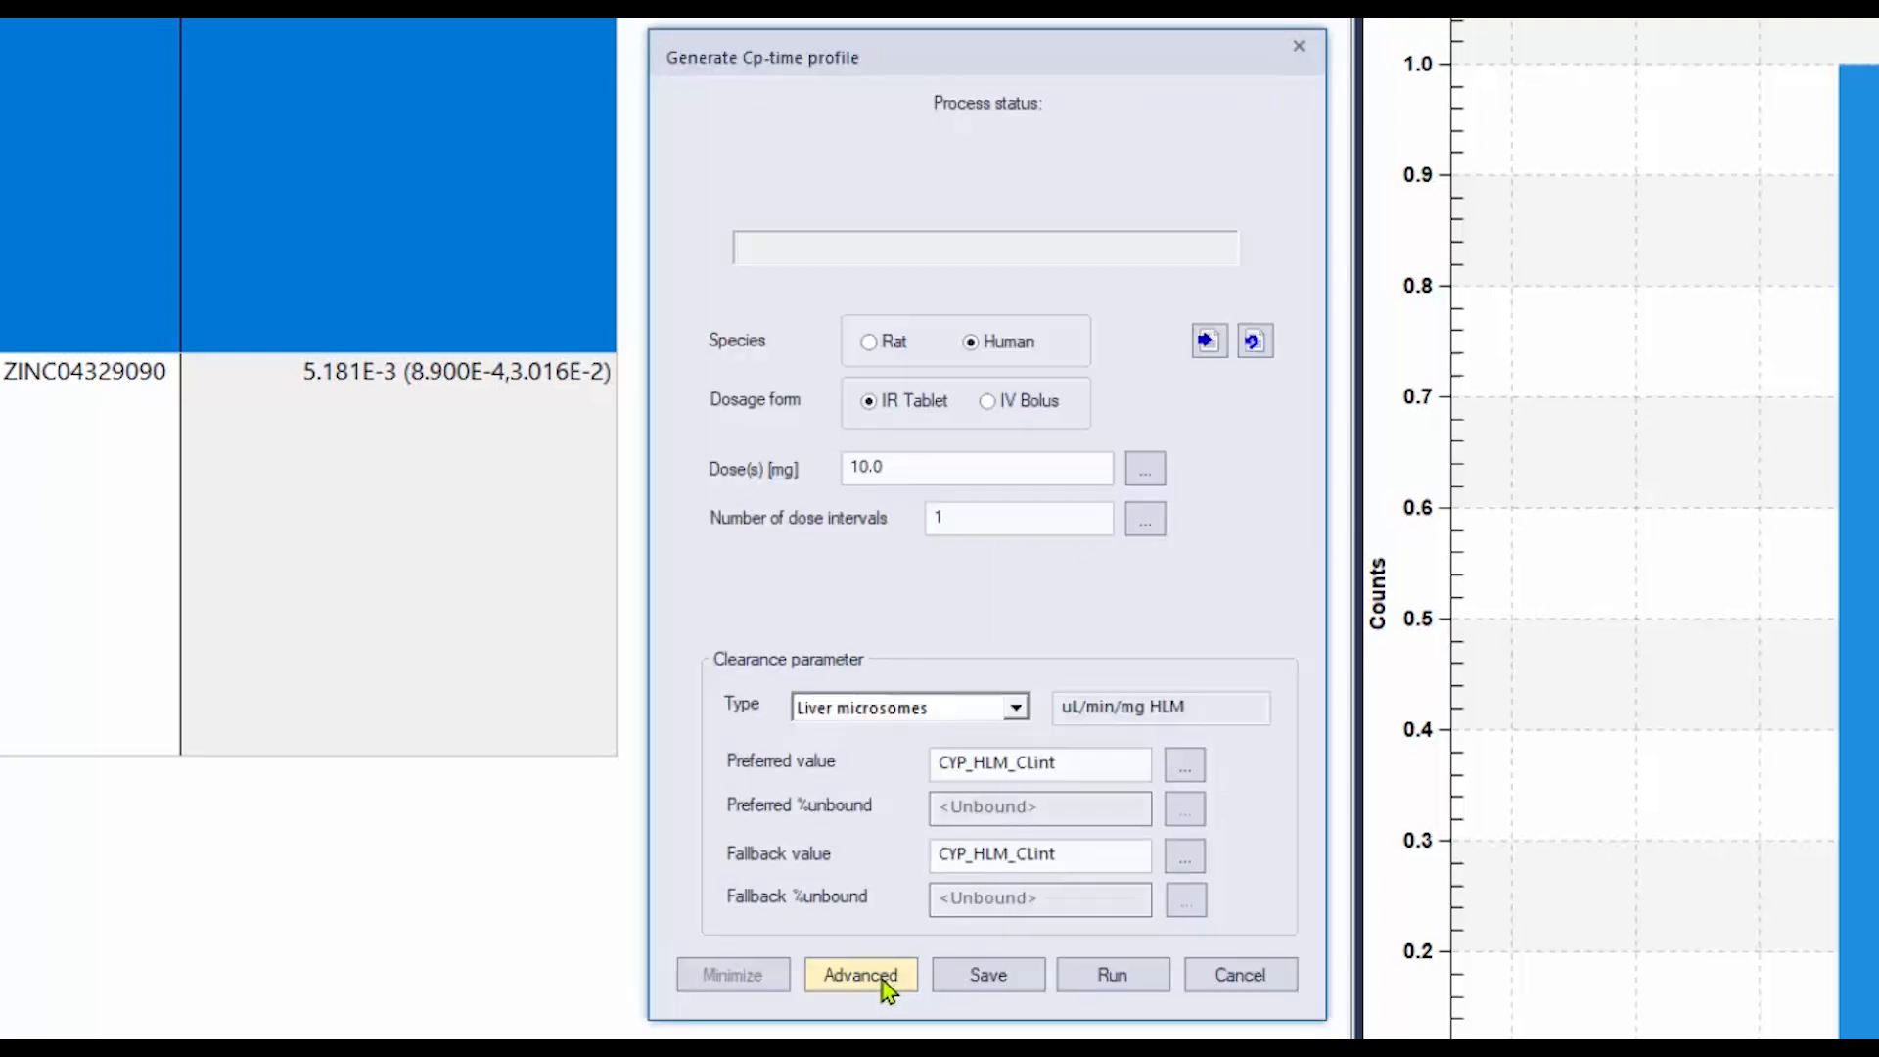
{"action": "left_click", "coordinate": [1081, 977]}
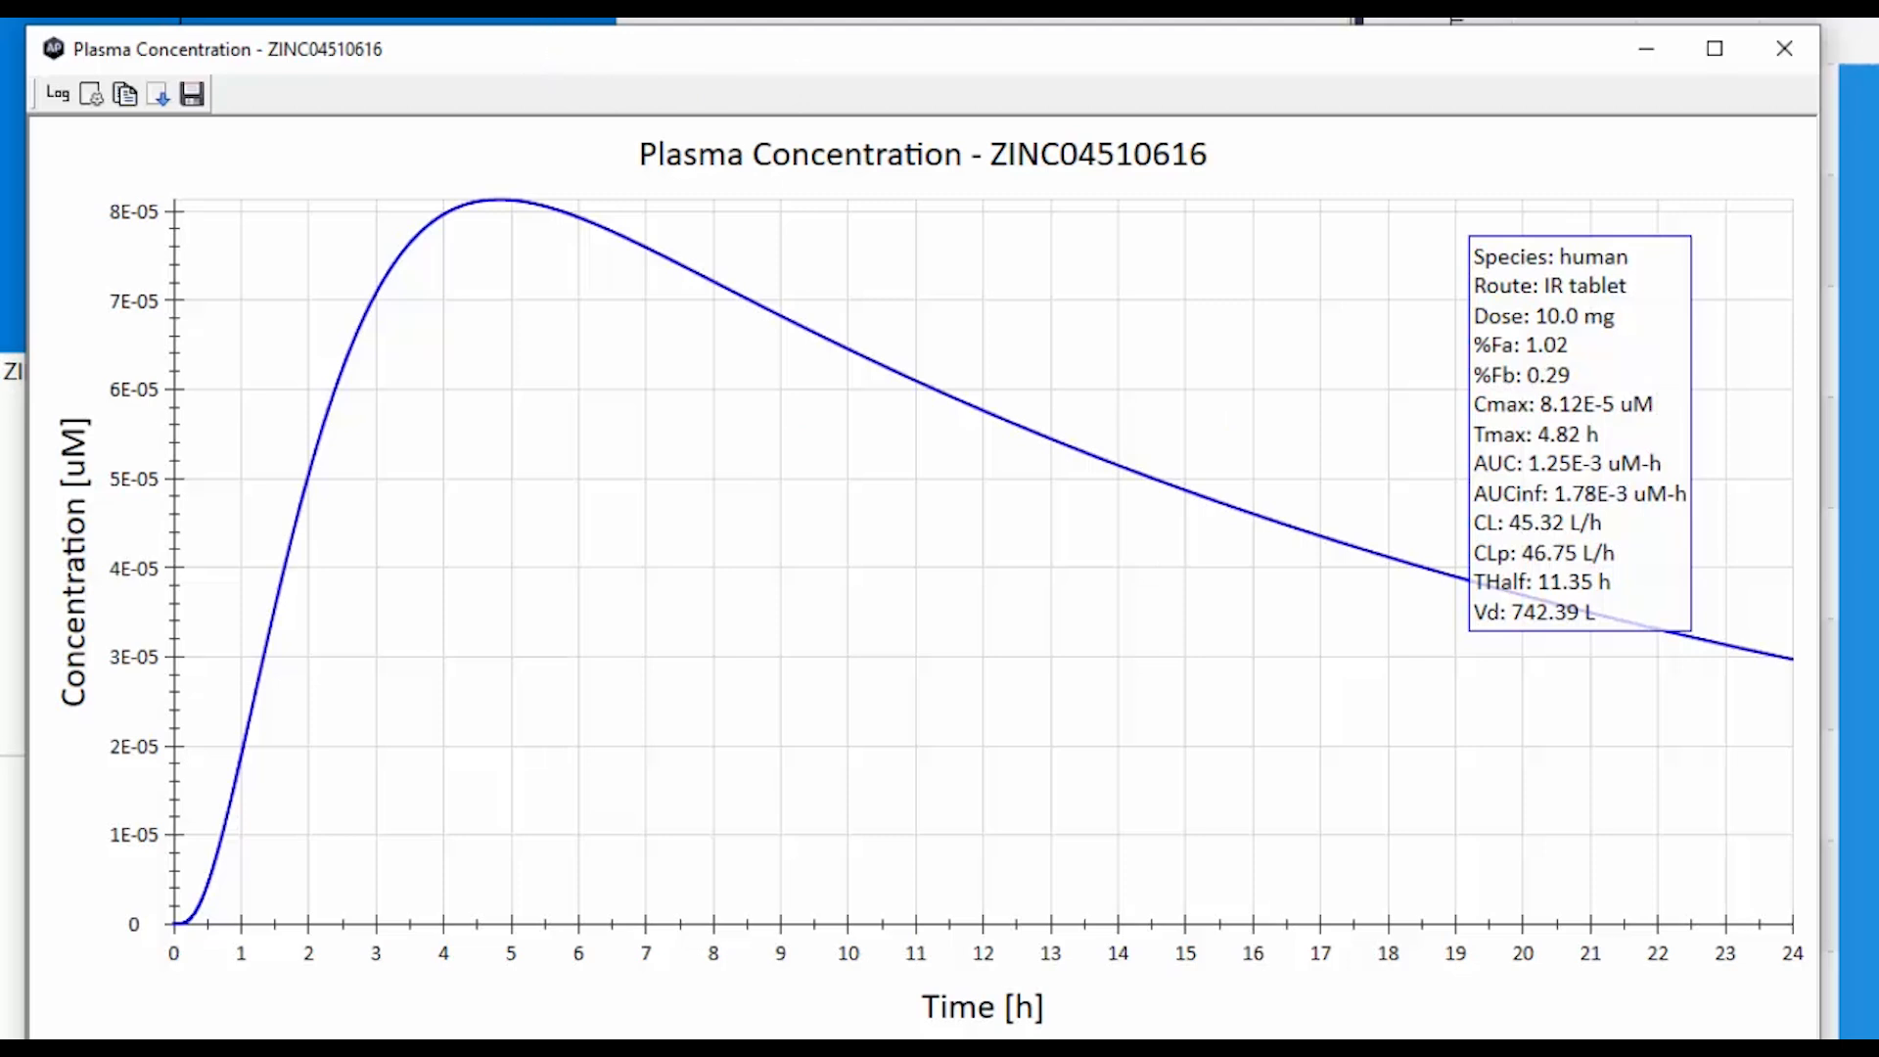
Set up another Cp-time profile for ZINC04510616 with its curves appended to the existing ZINC04510616 profile window
{"action": "left_click", "coordinate": [528, 12]}
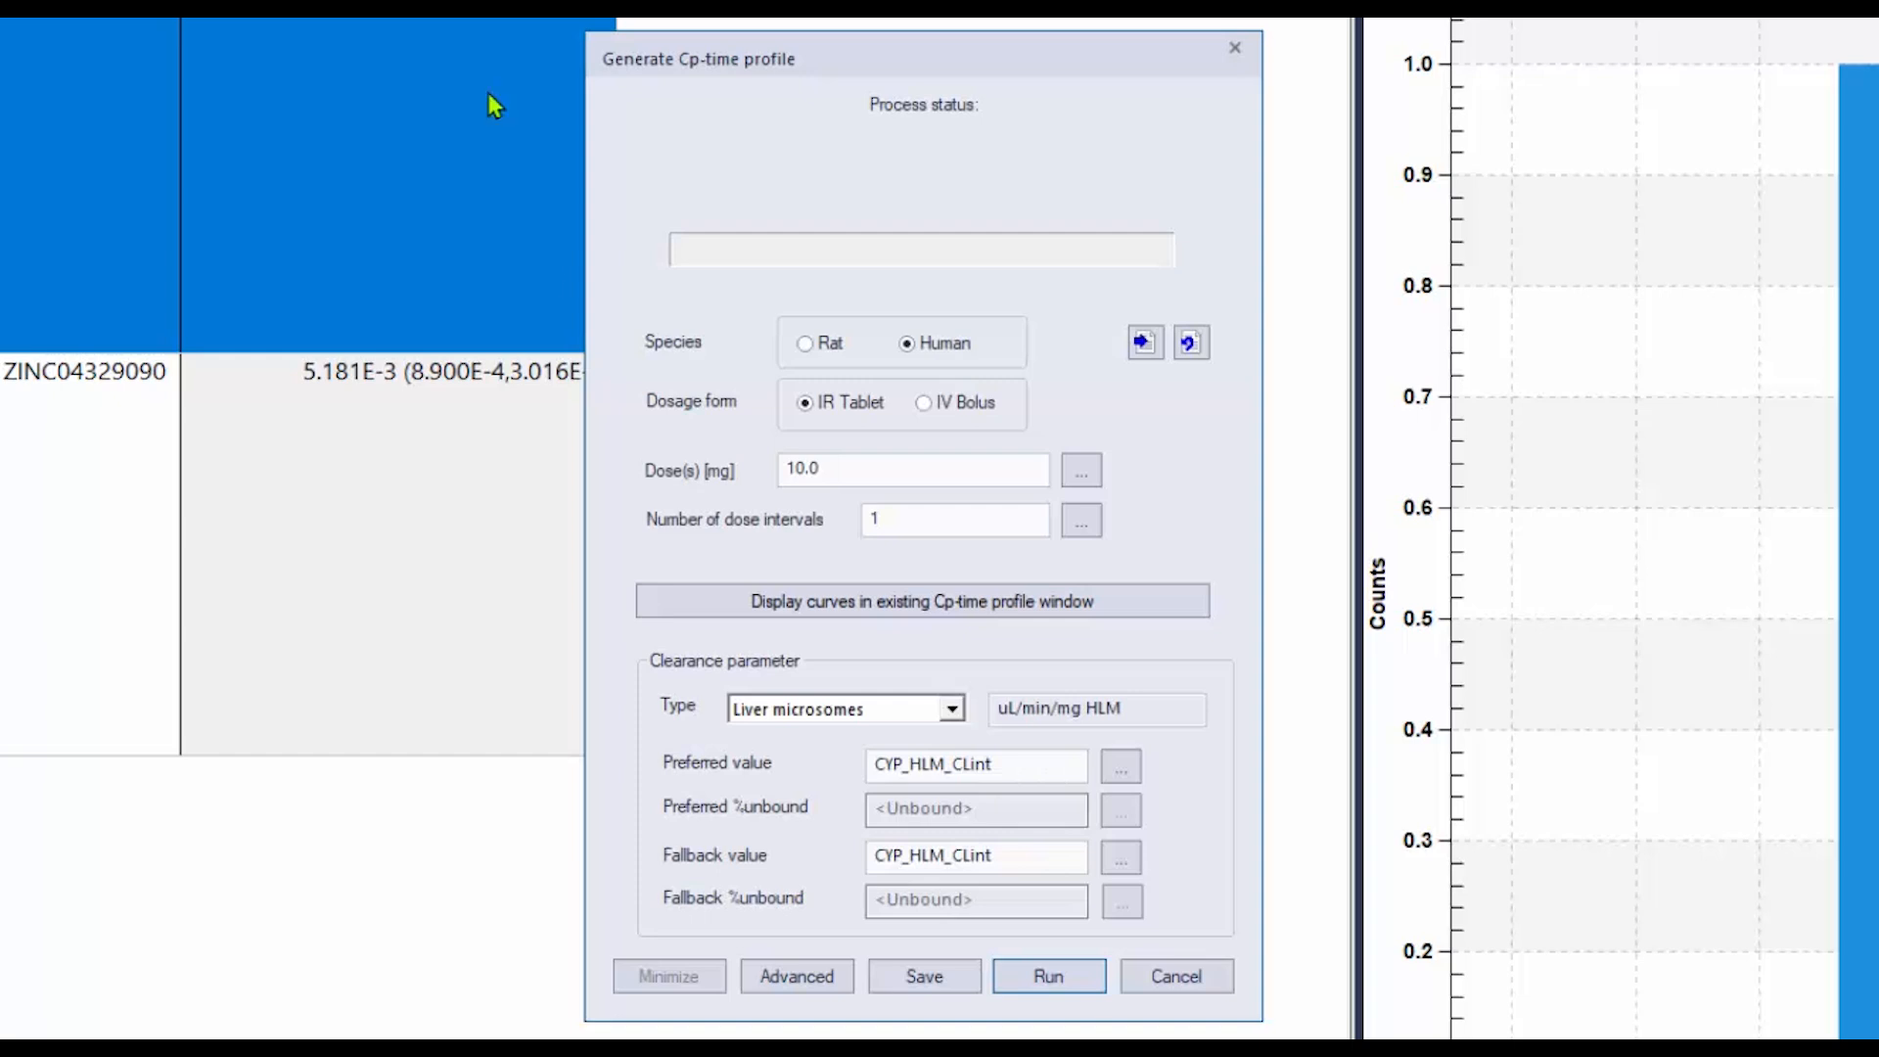
{"action": "left_click", "coordinate": [742, 601]}
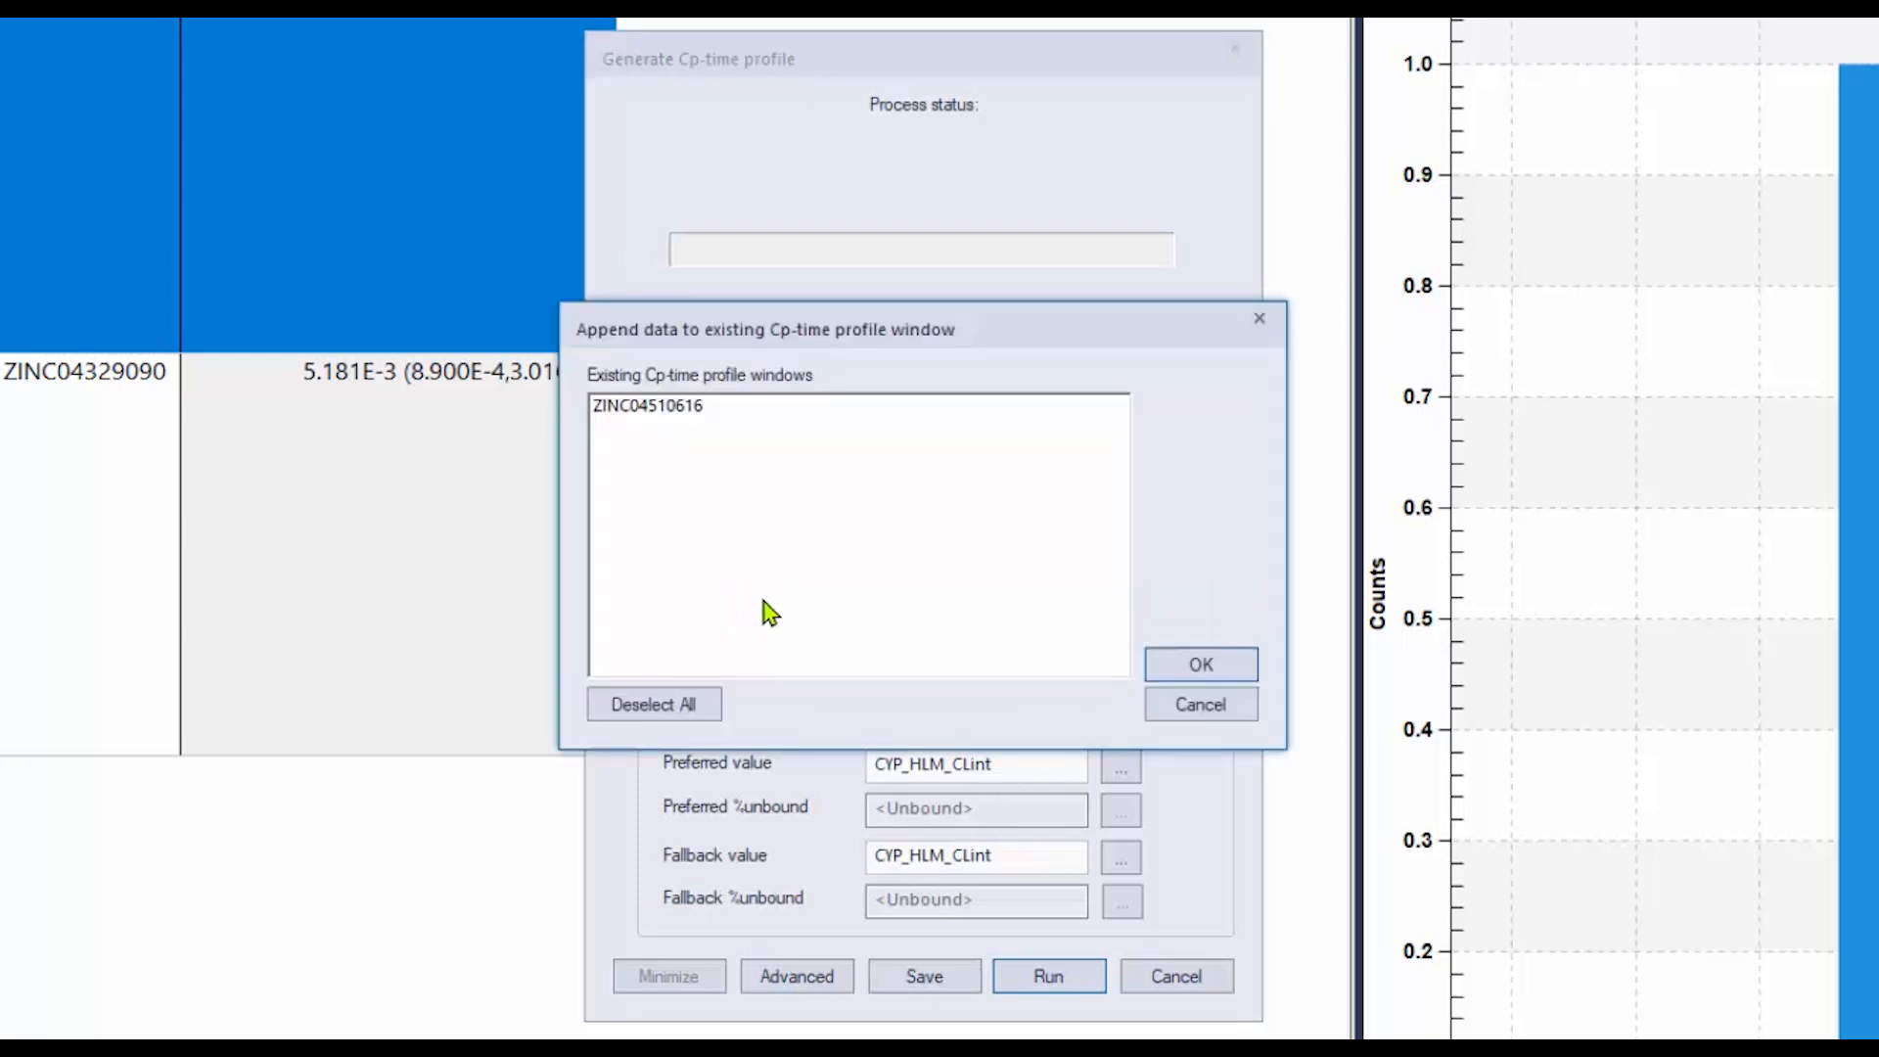
{"action": "left_click", "coordinate": [667, 409]}
{"action": "left_click", "coordinate": [1206, 670]}
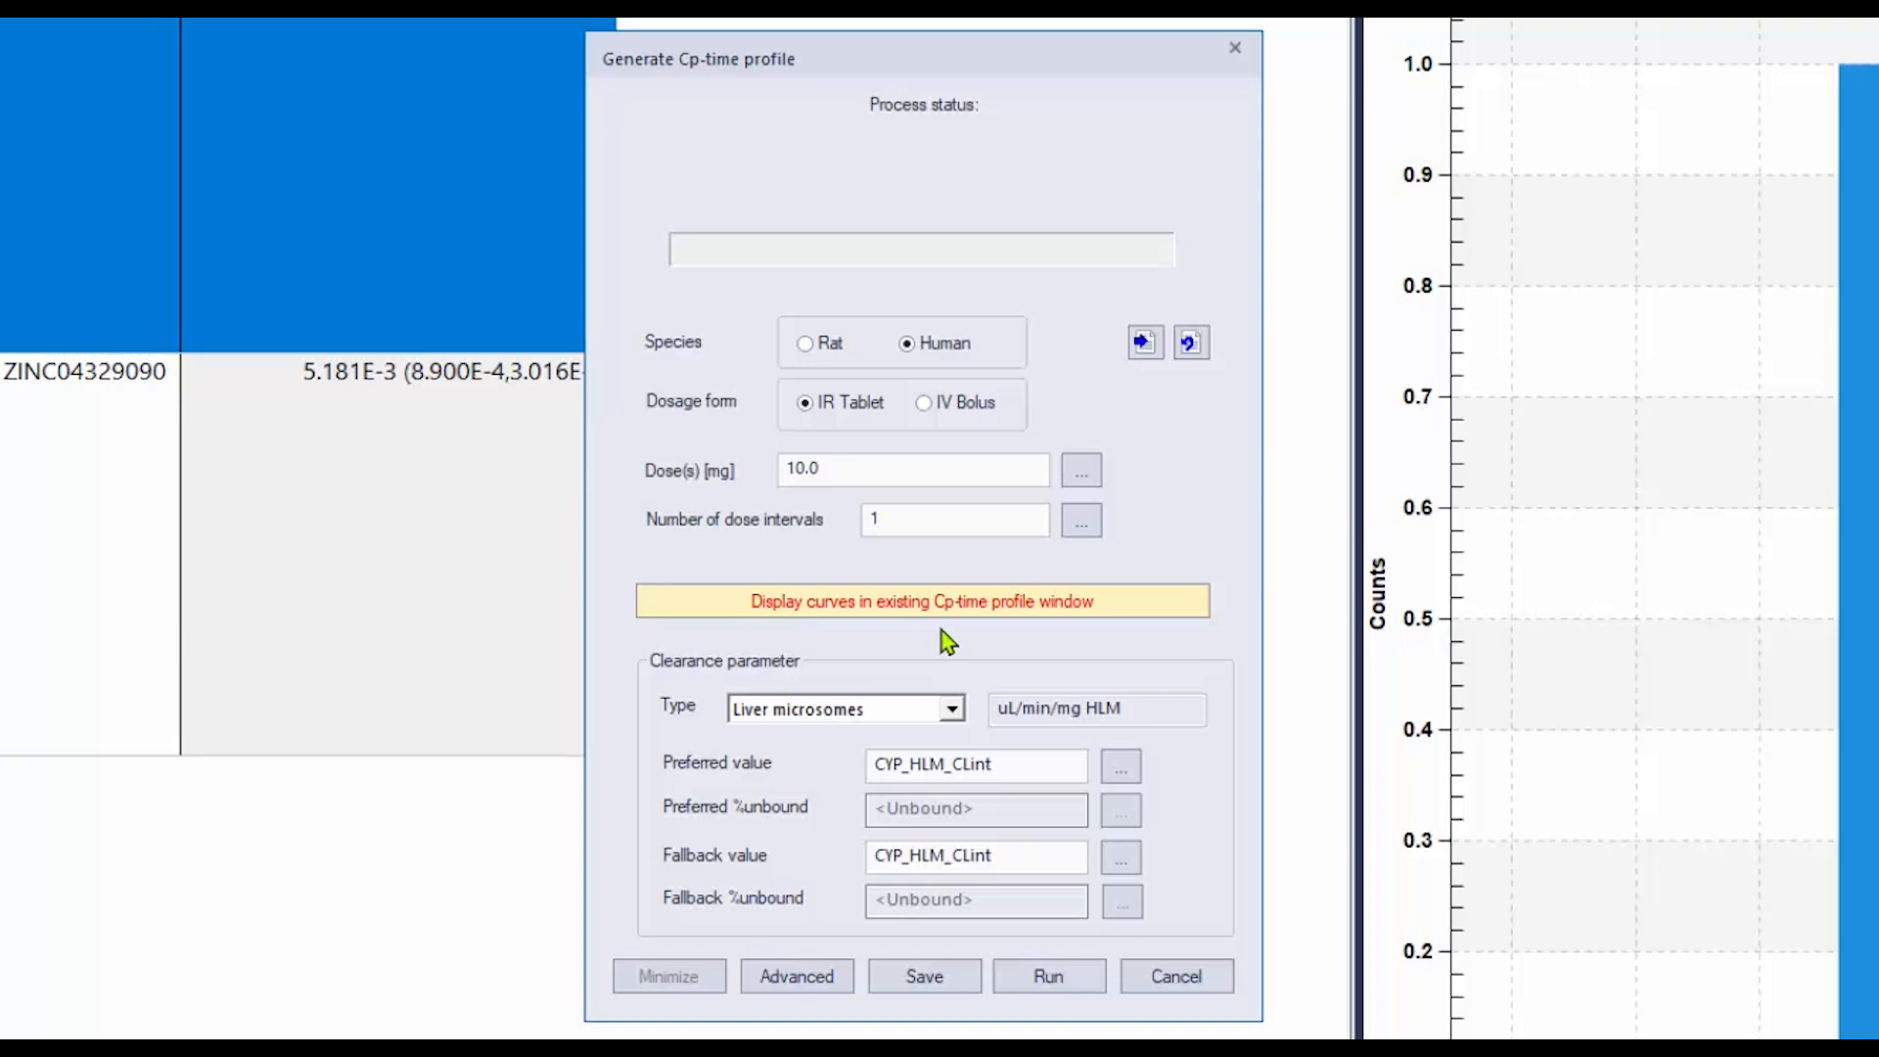
Set the solubility to its upper uncertainty bound, 4.686E-5 mg/mL, and run the Cp-time simulation
{"action": "left_click", "coordinate": [820, 979]}
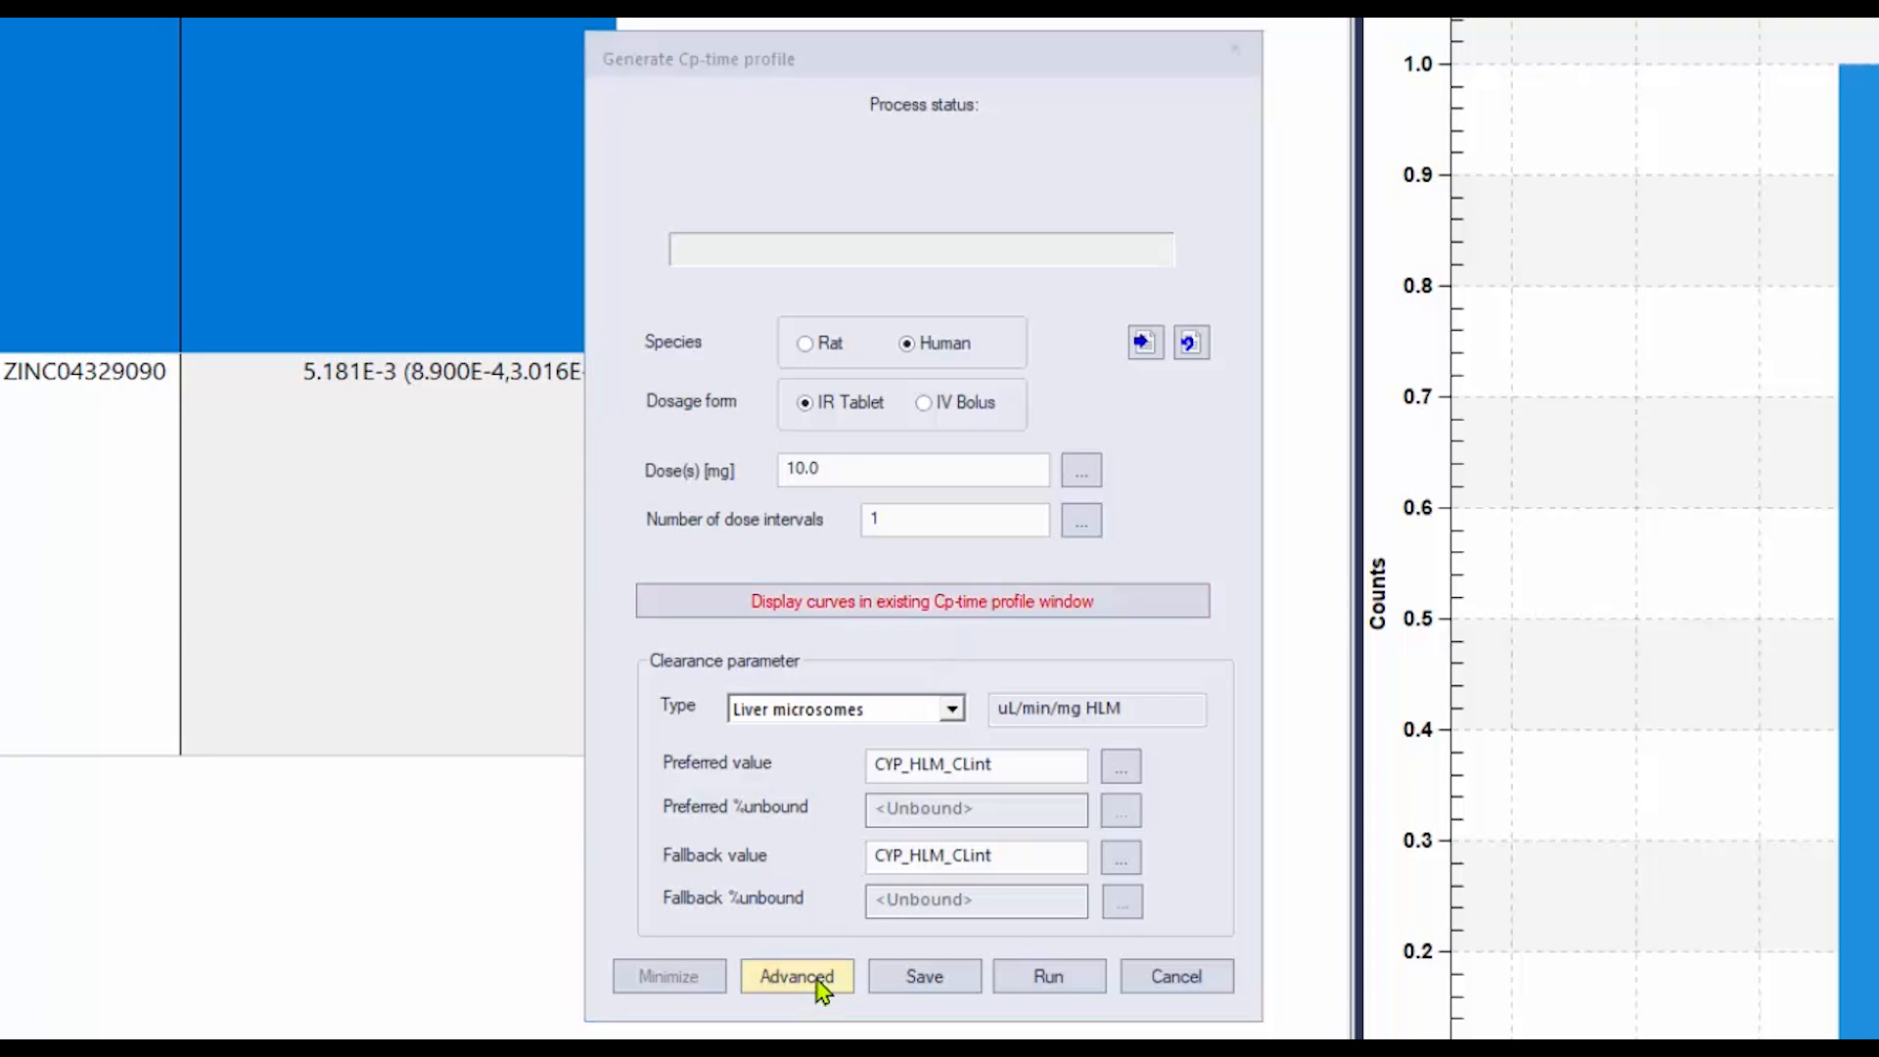
{"action": "left_click_drag", "start_coordinate": [1019, 328], "coordinate": [820, 330]}
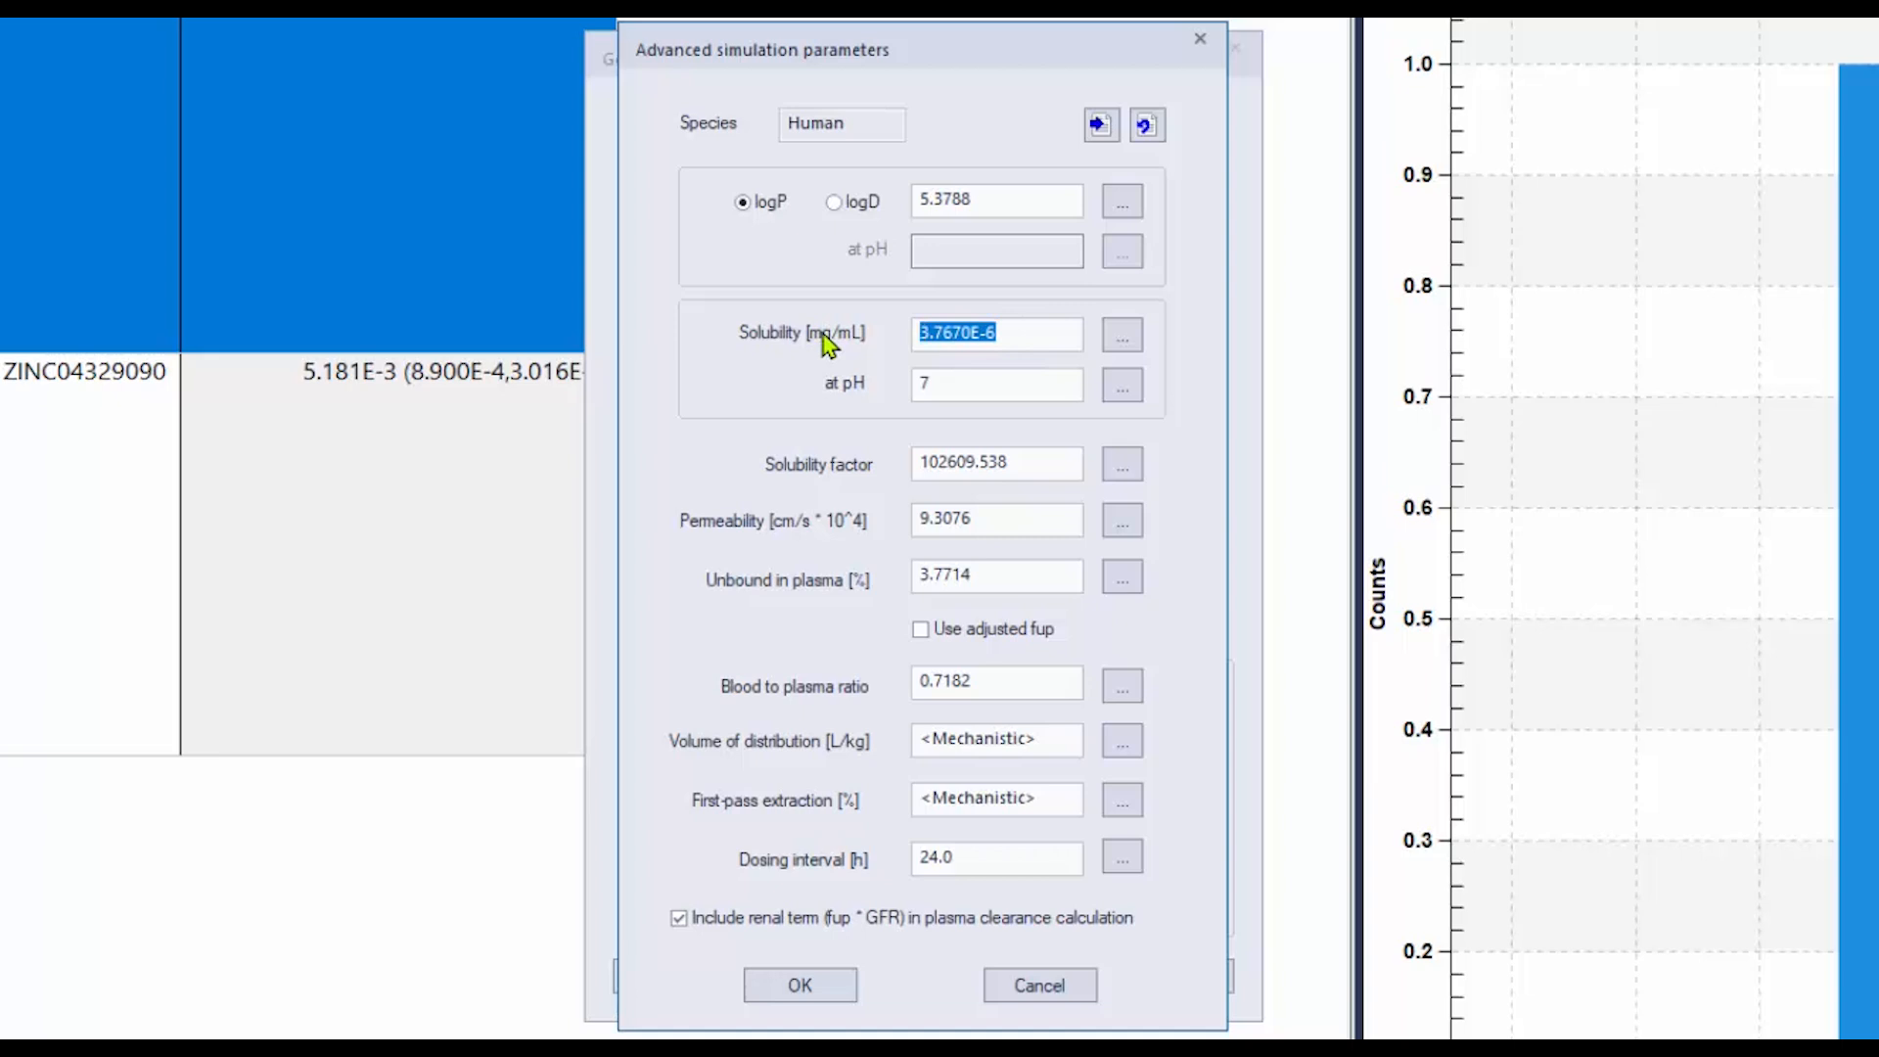
{"action": "type", "text": "4.686E-5"}
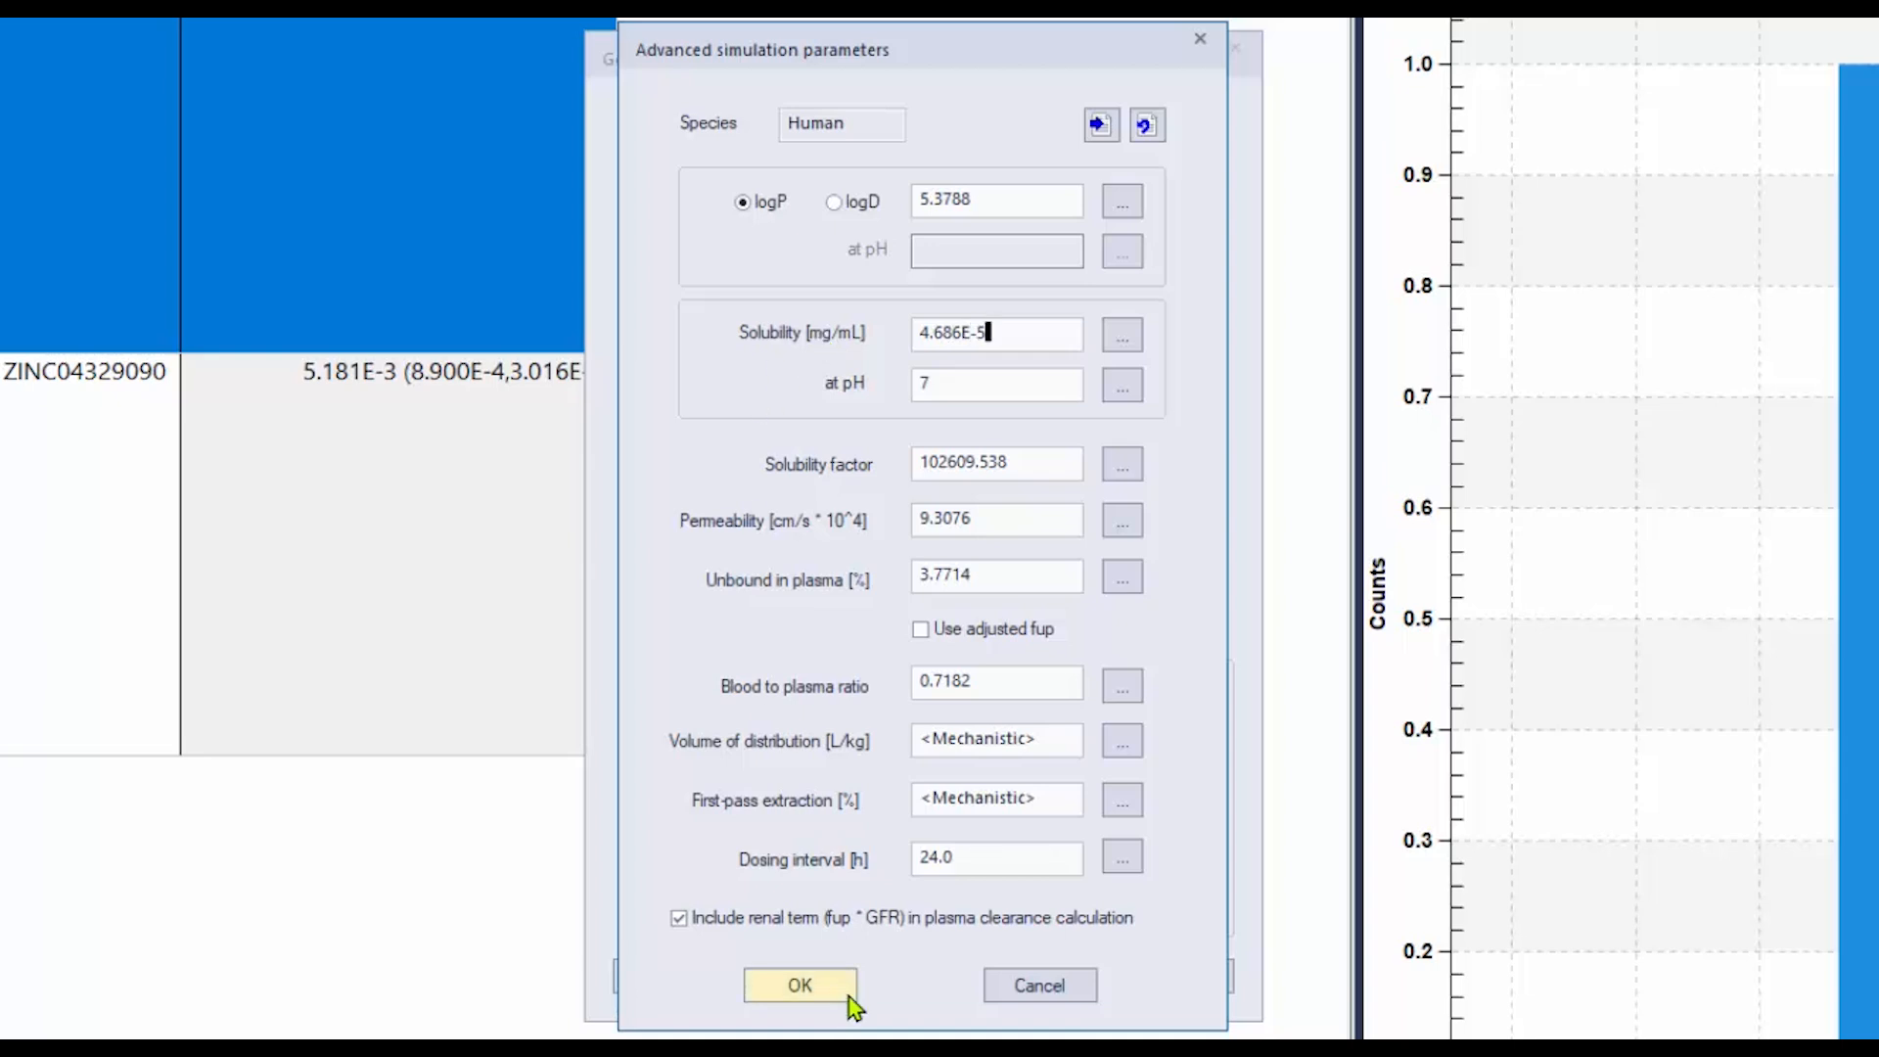
{"action": "left_click", "coordinate": [848, 994]}
{"action": "left_click", "coordinate": [1020, 981]}
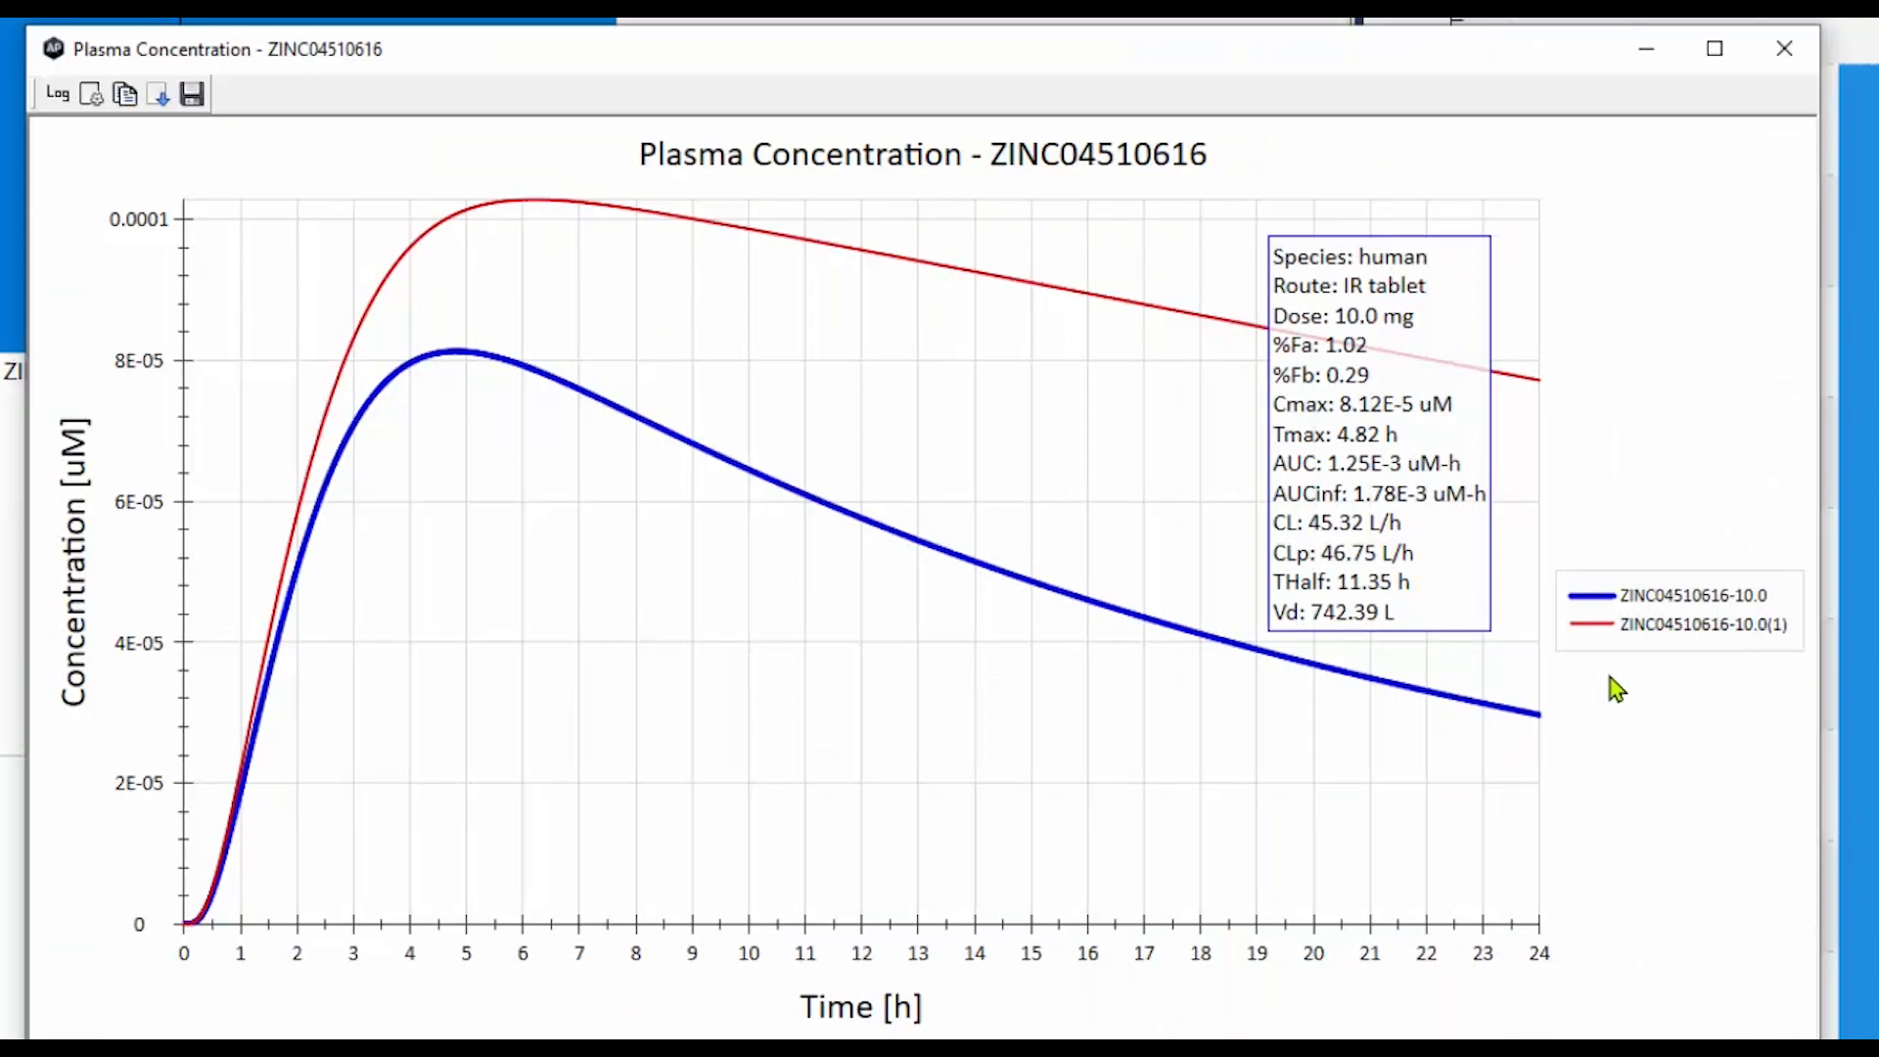
Compare the pharmacokinetic parameters of the two ZINC04510616 curves, then close the plasma concentration plot
{"action": "left_click", "coordinate": [1668, 624]}
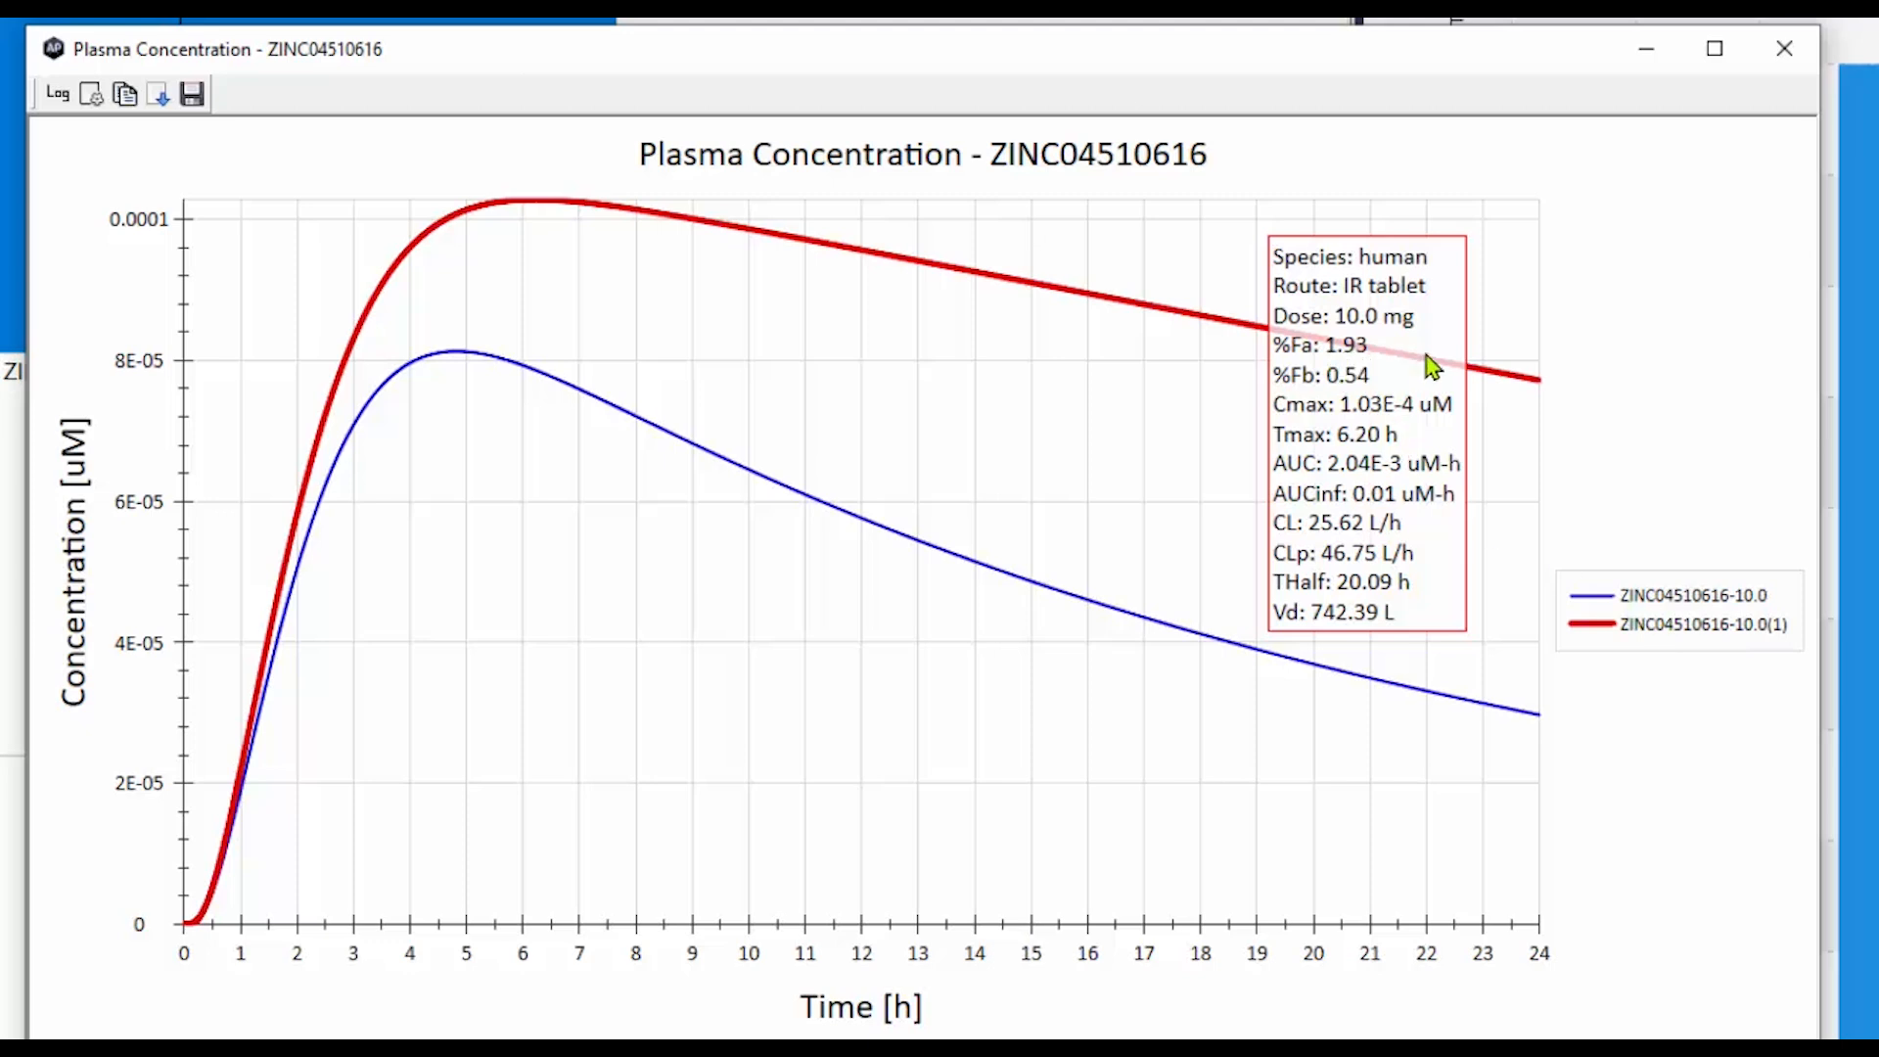
{"action": "left_click", "coordinate": [1669, 597]}
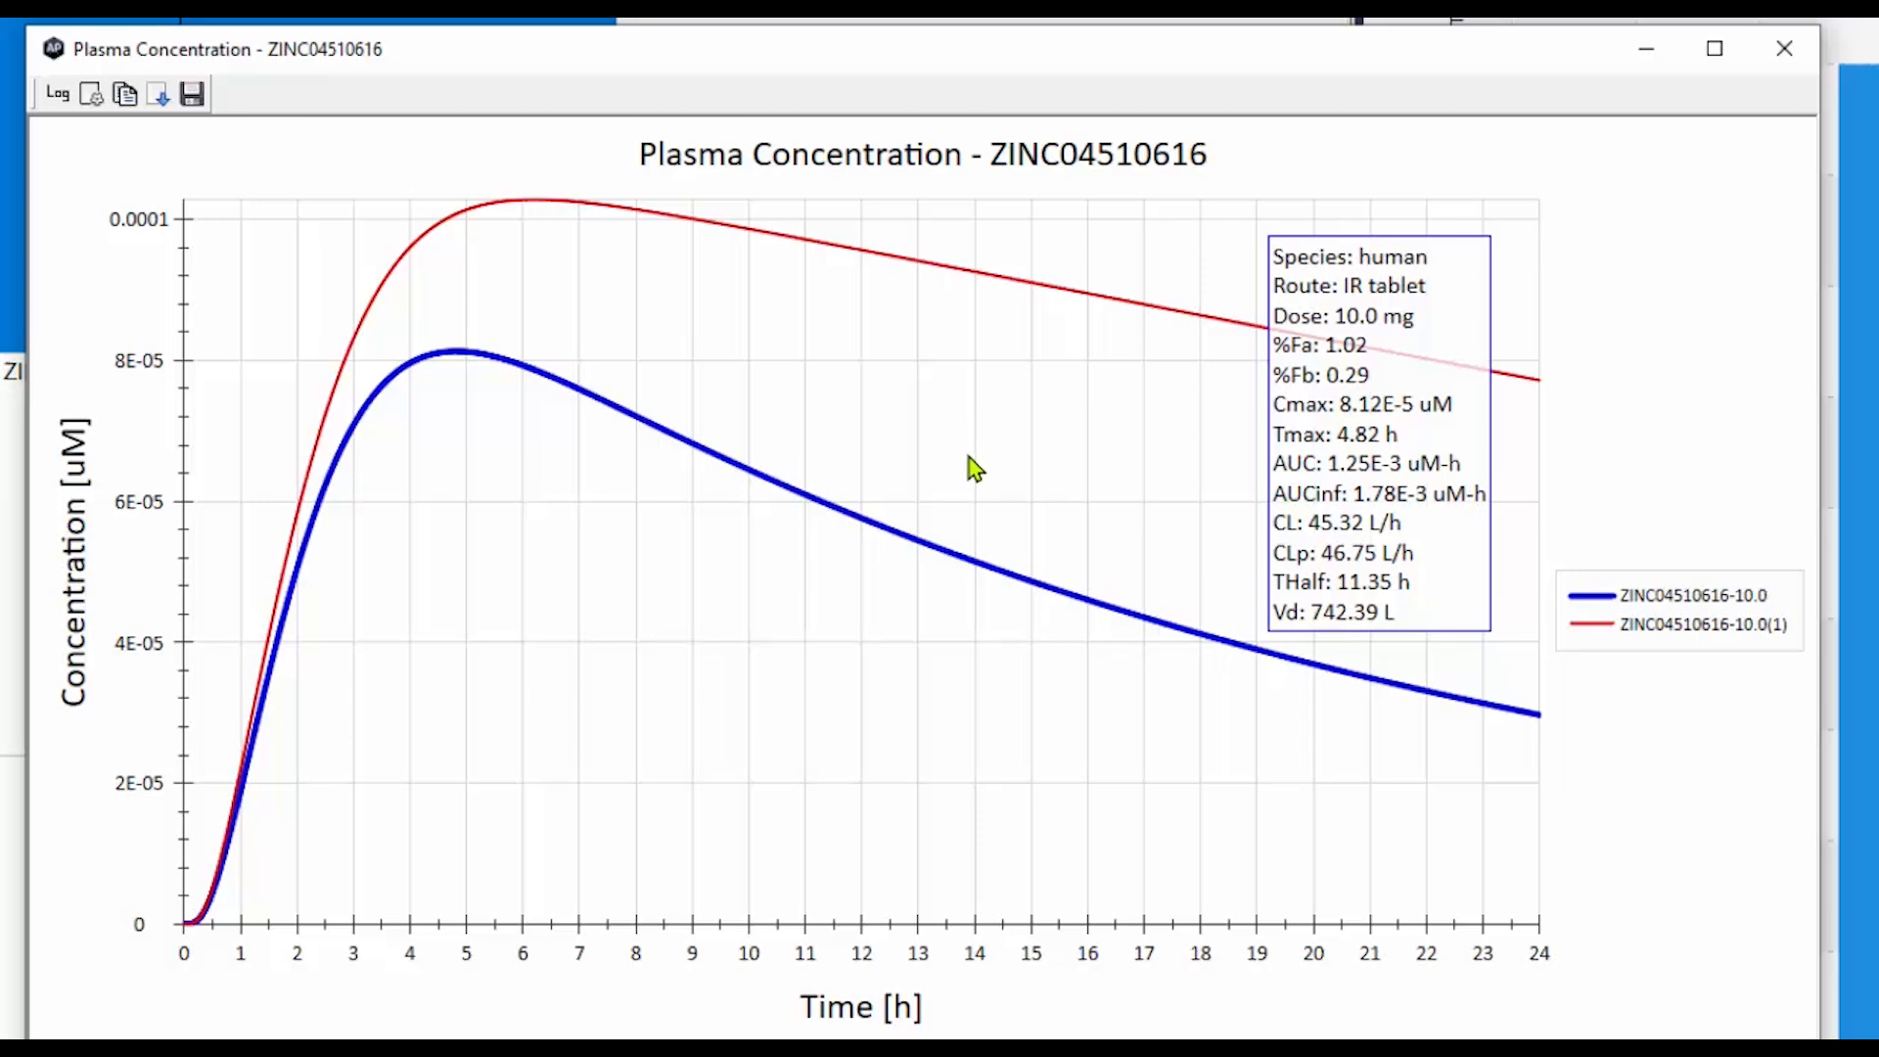
{"action": "left_click", "coordinate": [1785, 51]}
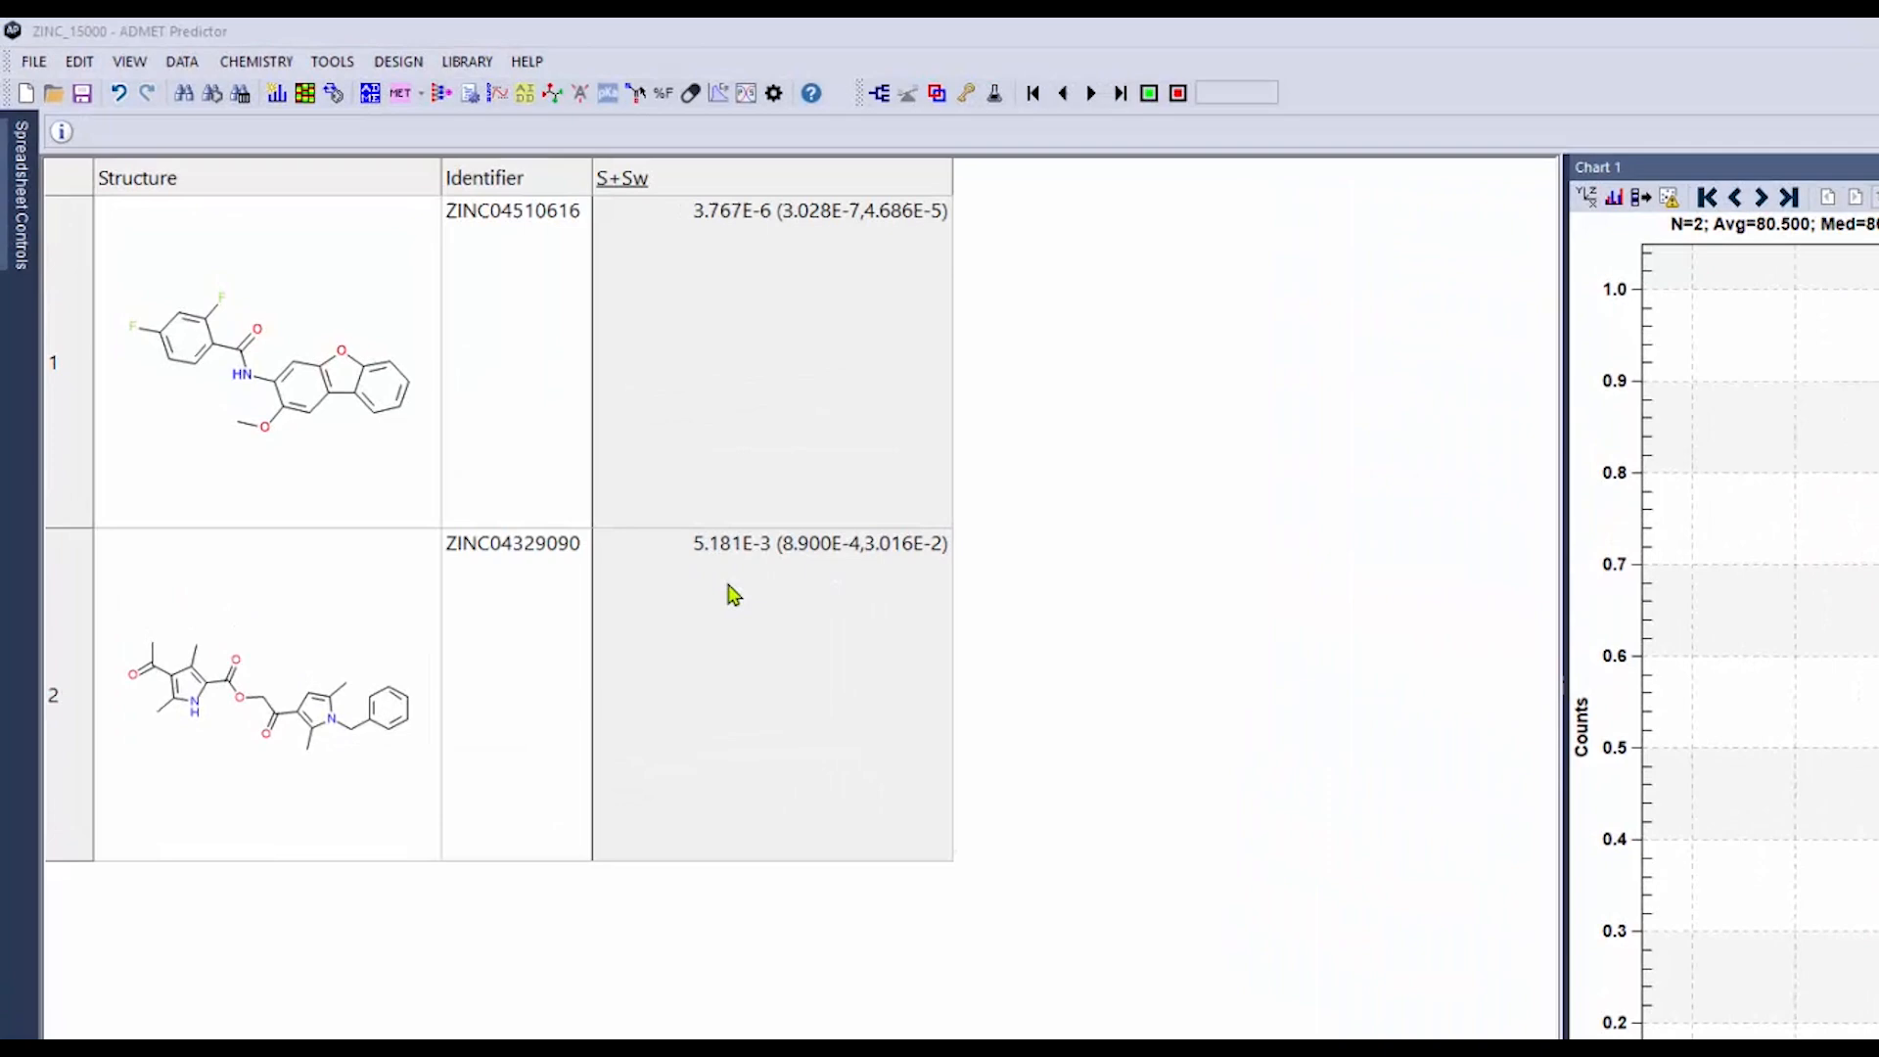
Generate a human Cp-time profile for ZINC04329090 as a 100 mg IR tablet
{"action": "left_click", "coordinate": [725, 626]}
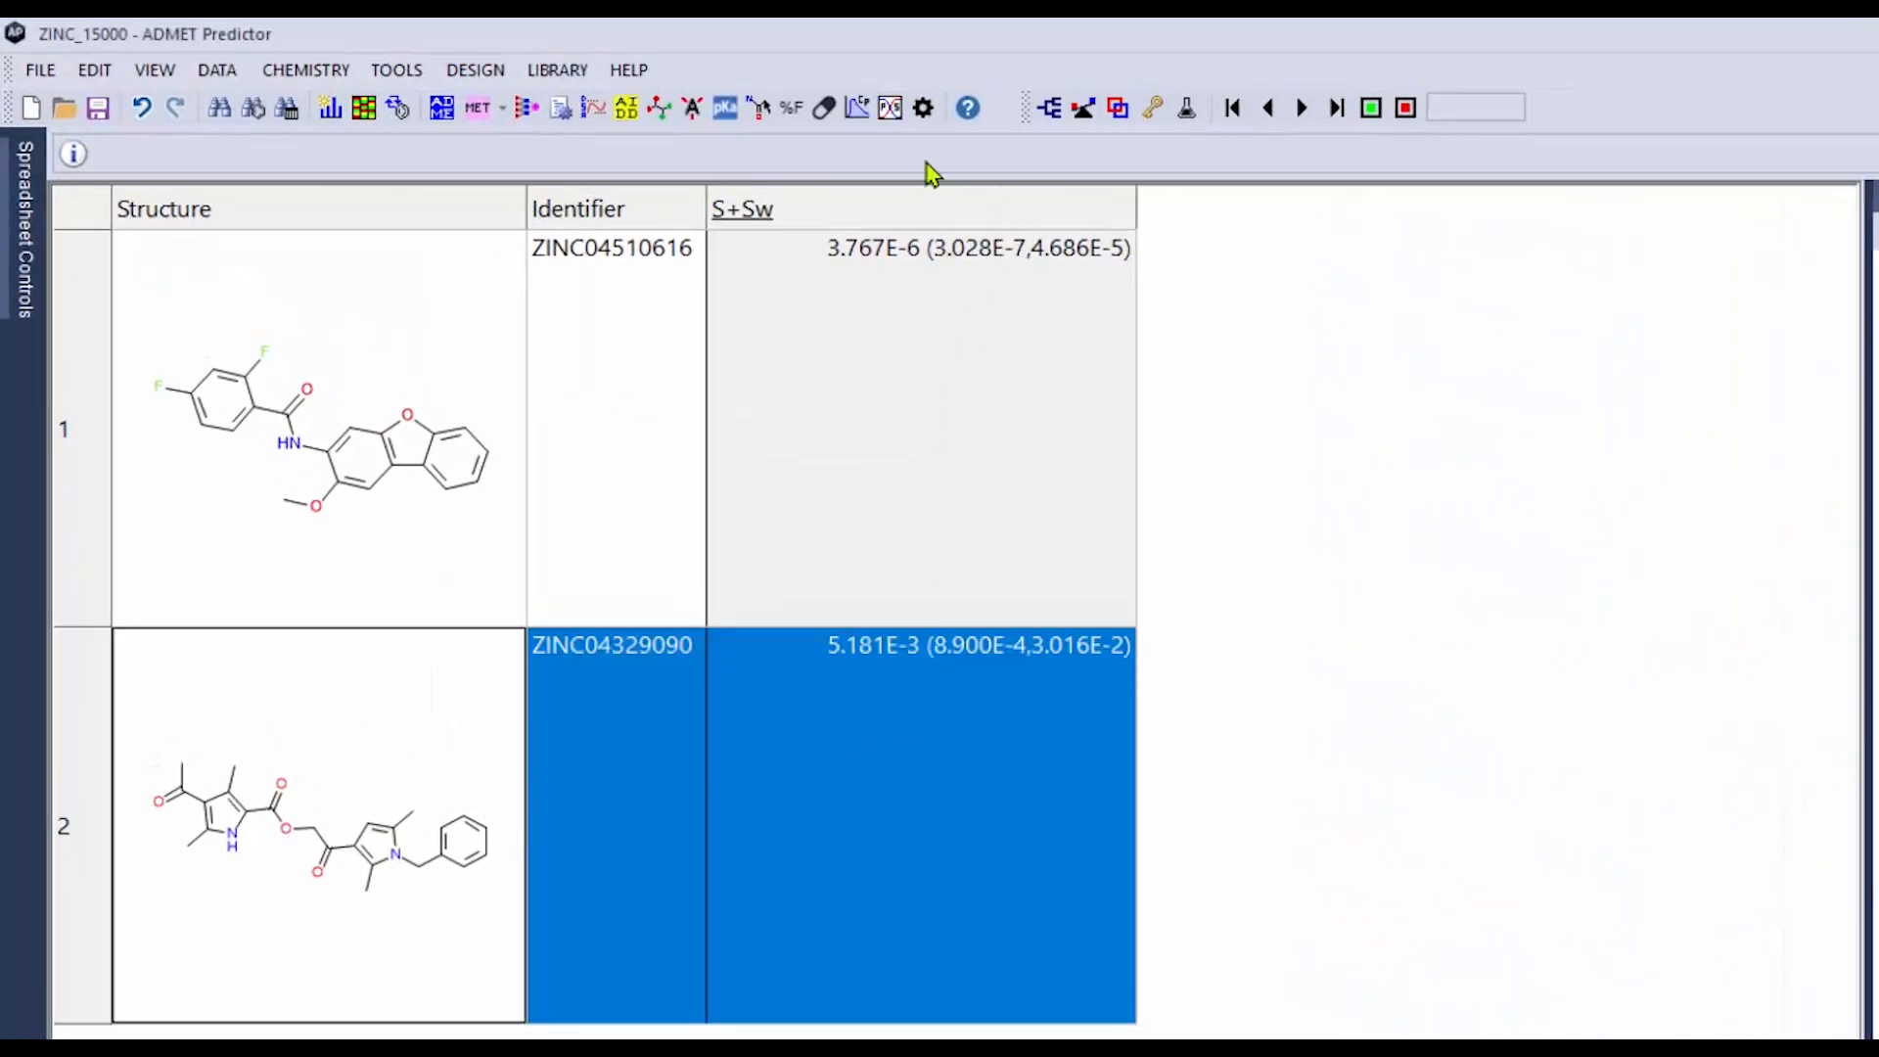
{"action": "left_click", "coordinate": [859, 108]}
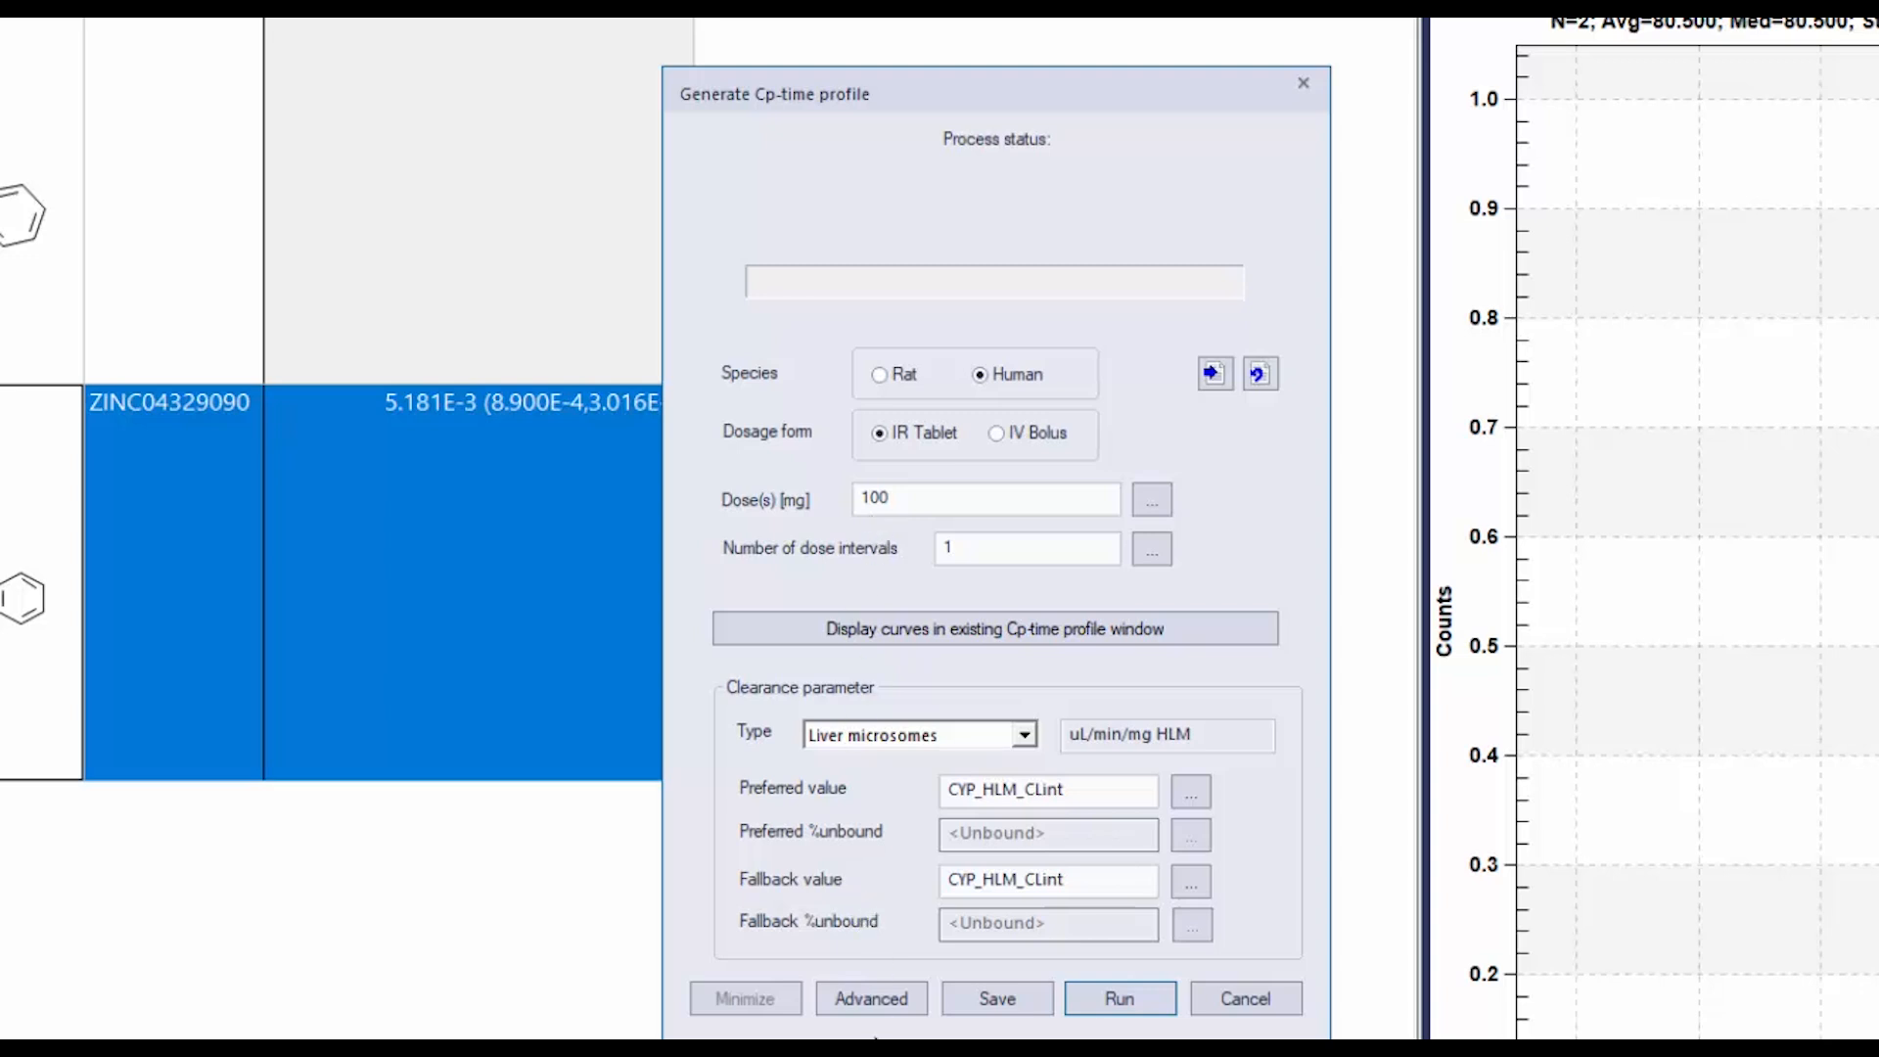
{"action": "left_click", "coordinate": [1076, 1003]}
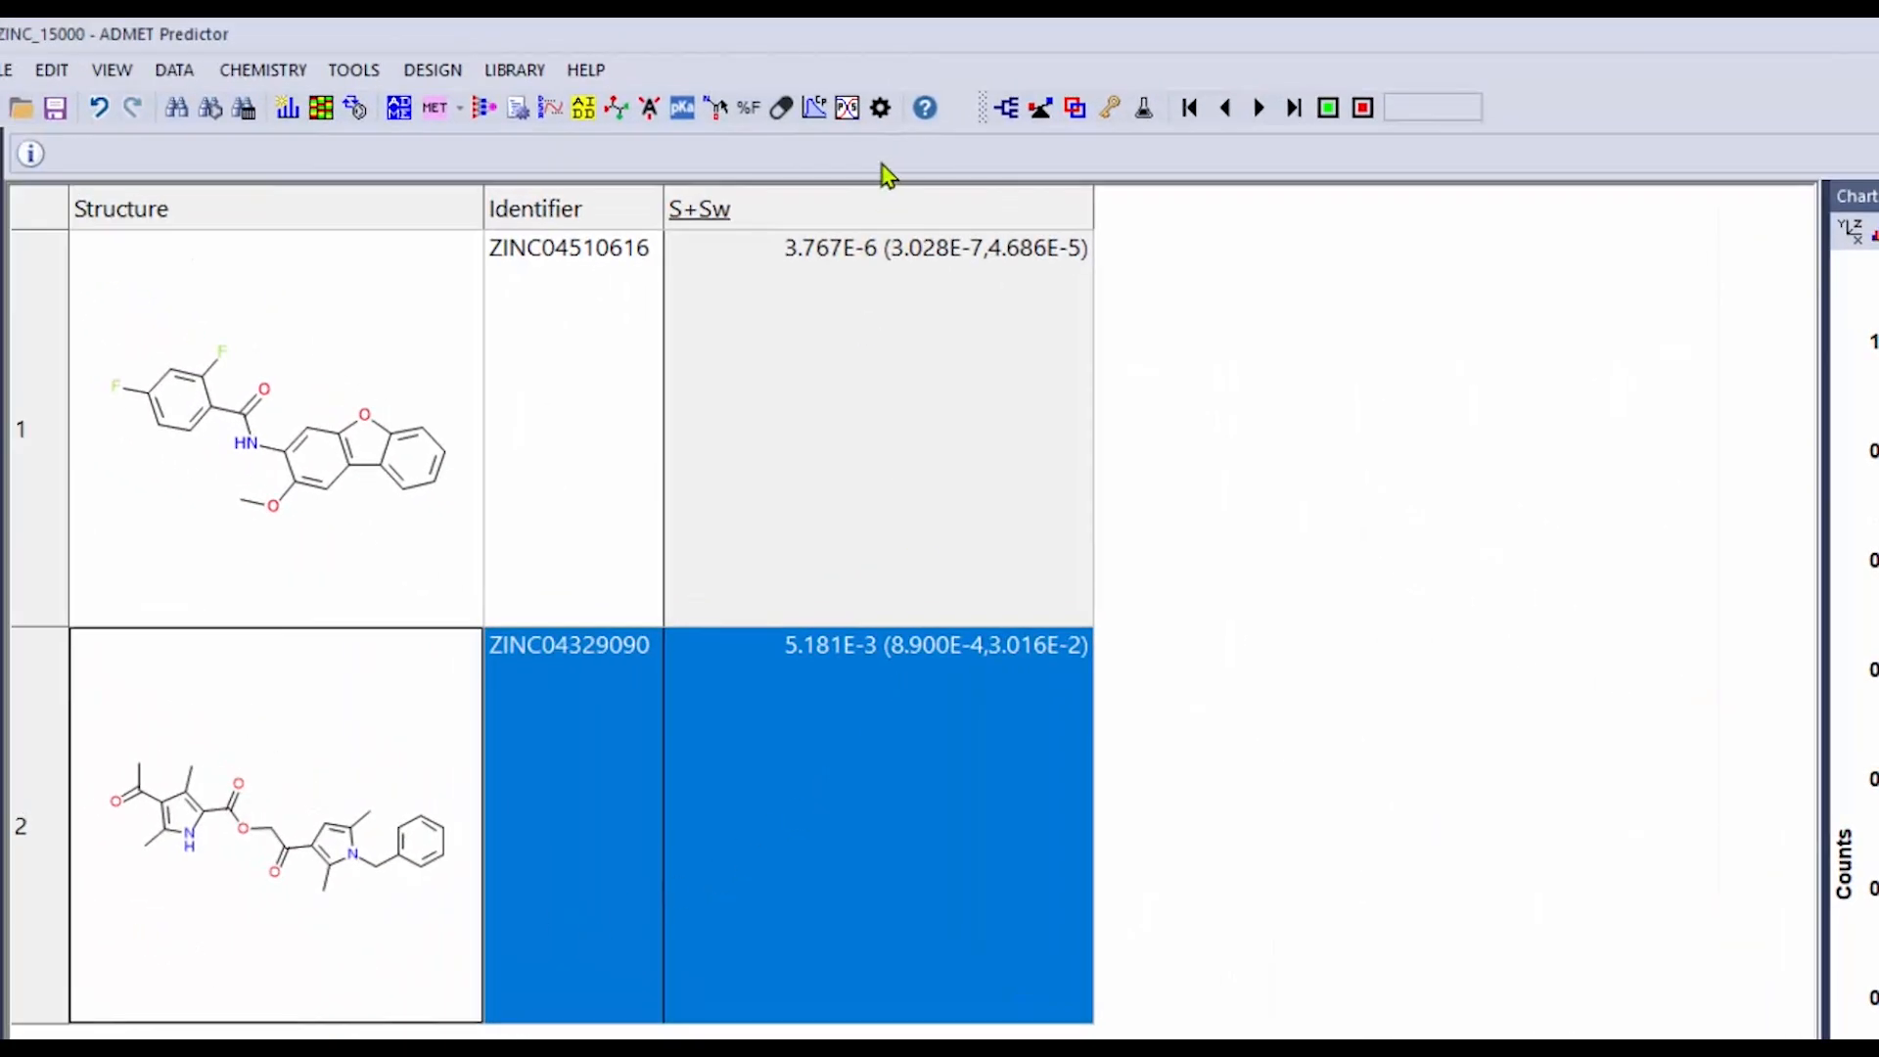
Load ZINC04329090's values into the advanced parameters of a new Cp-time profile and set the solubility to 3.016E-2 mg/mL
{"action": "left_click", "coordinate": [815, 109]}
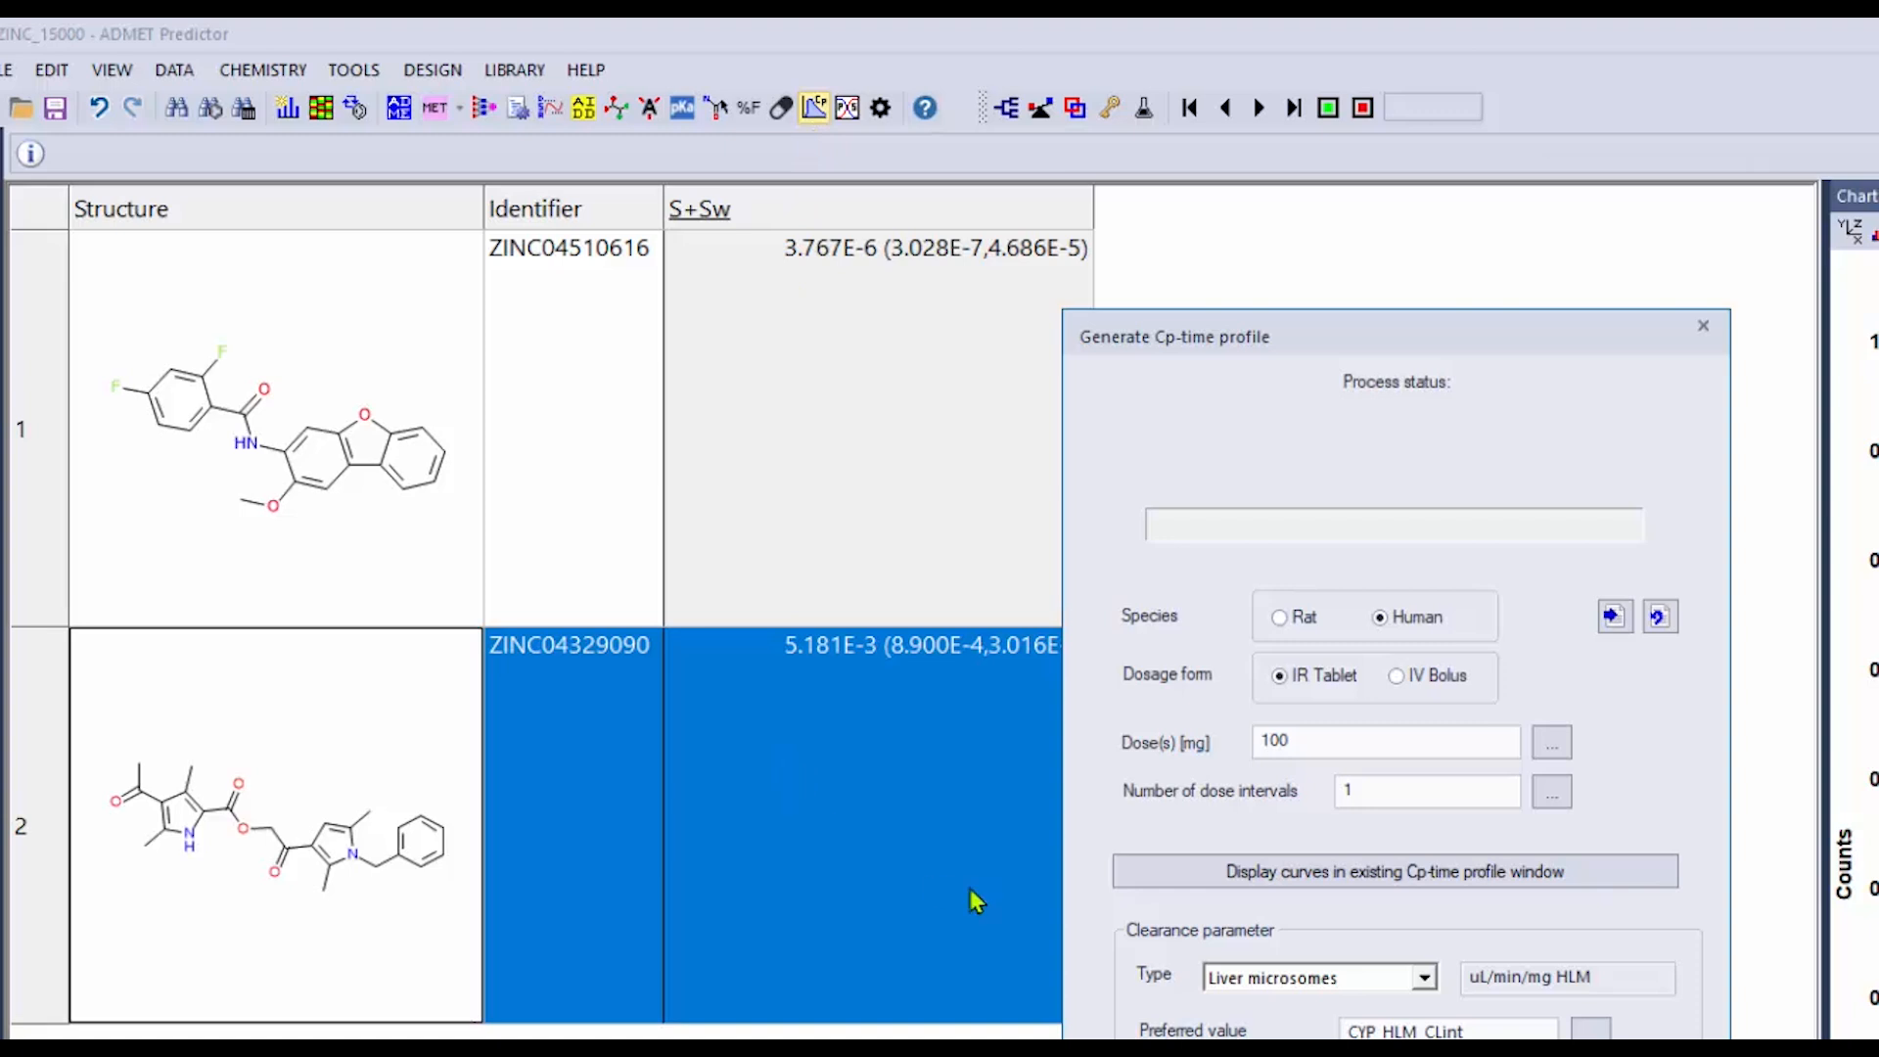
{"action": "left_click", "coordinate": [1396, 1047]}
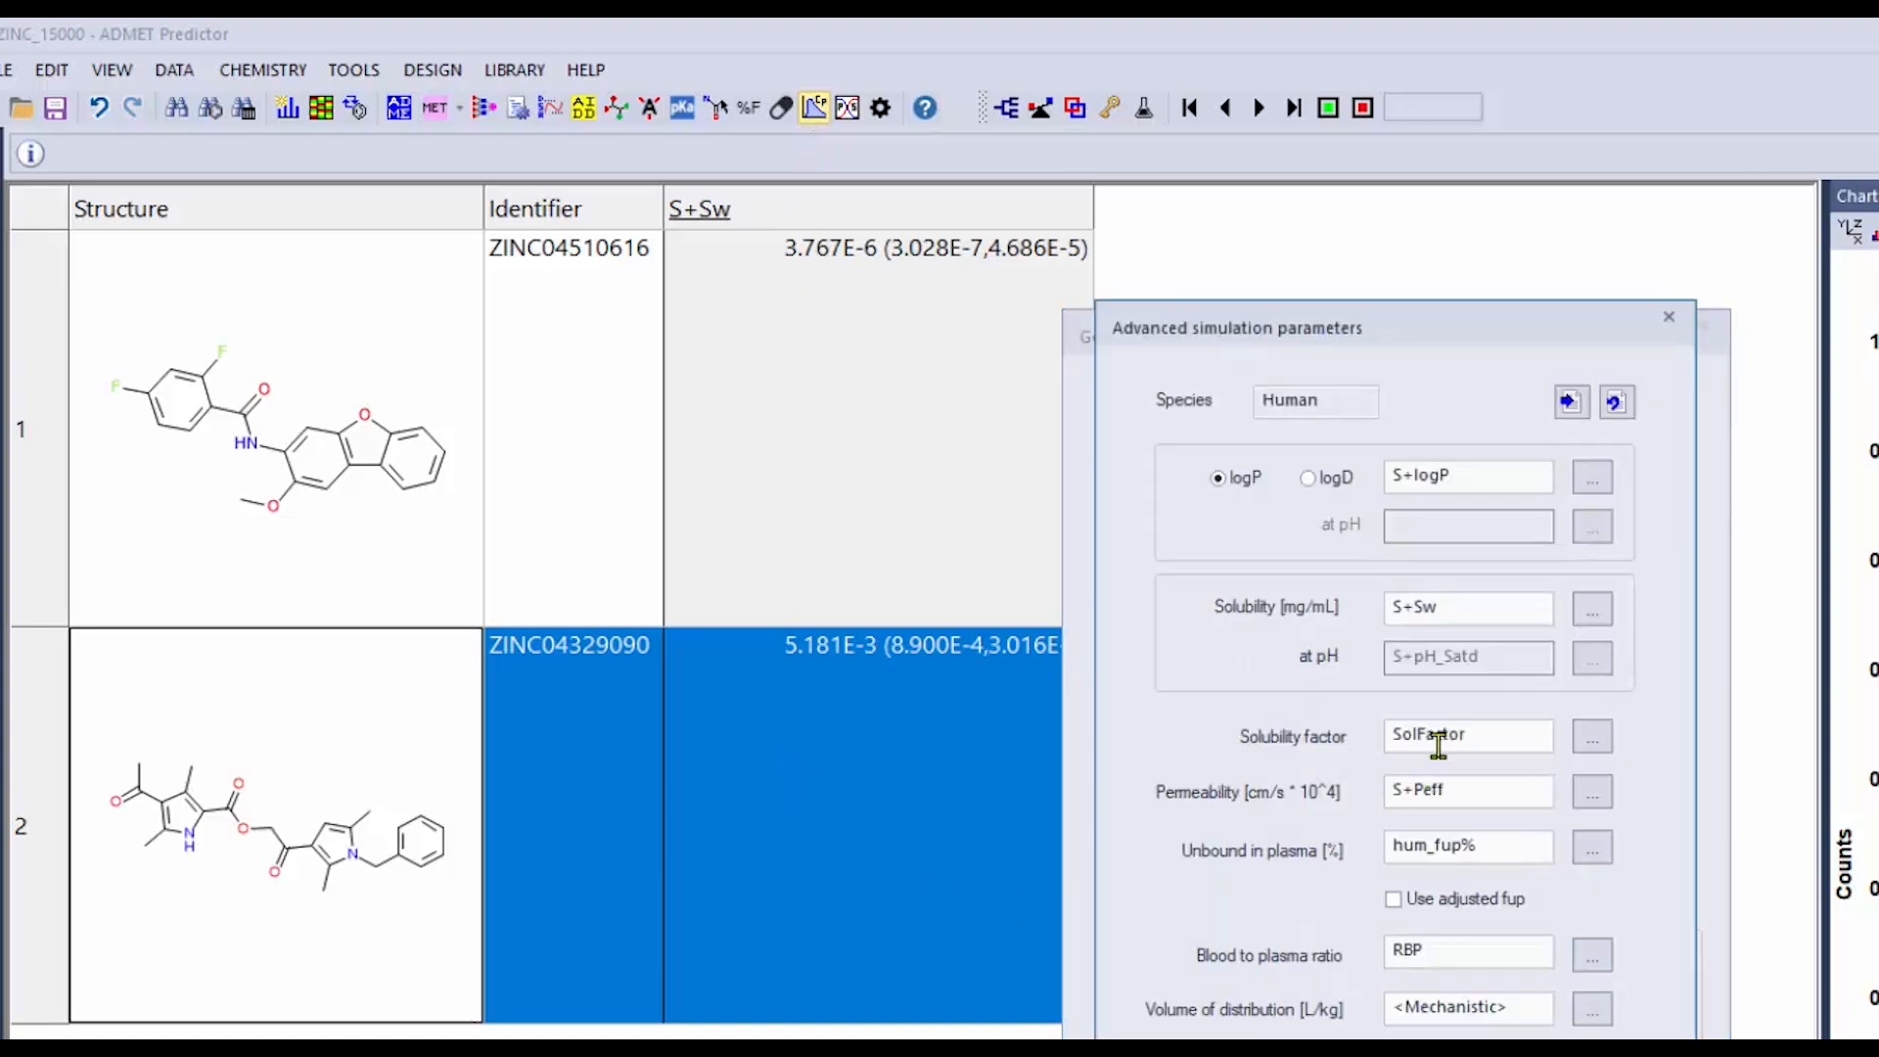
{"action": "left_click", "coordinate": [1570, 403]}
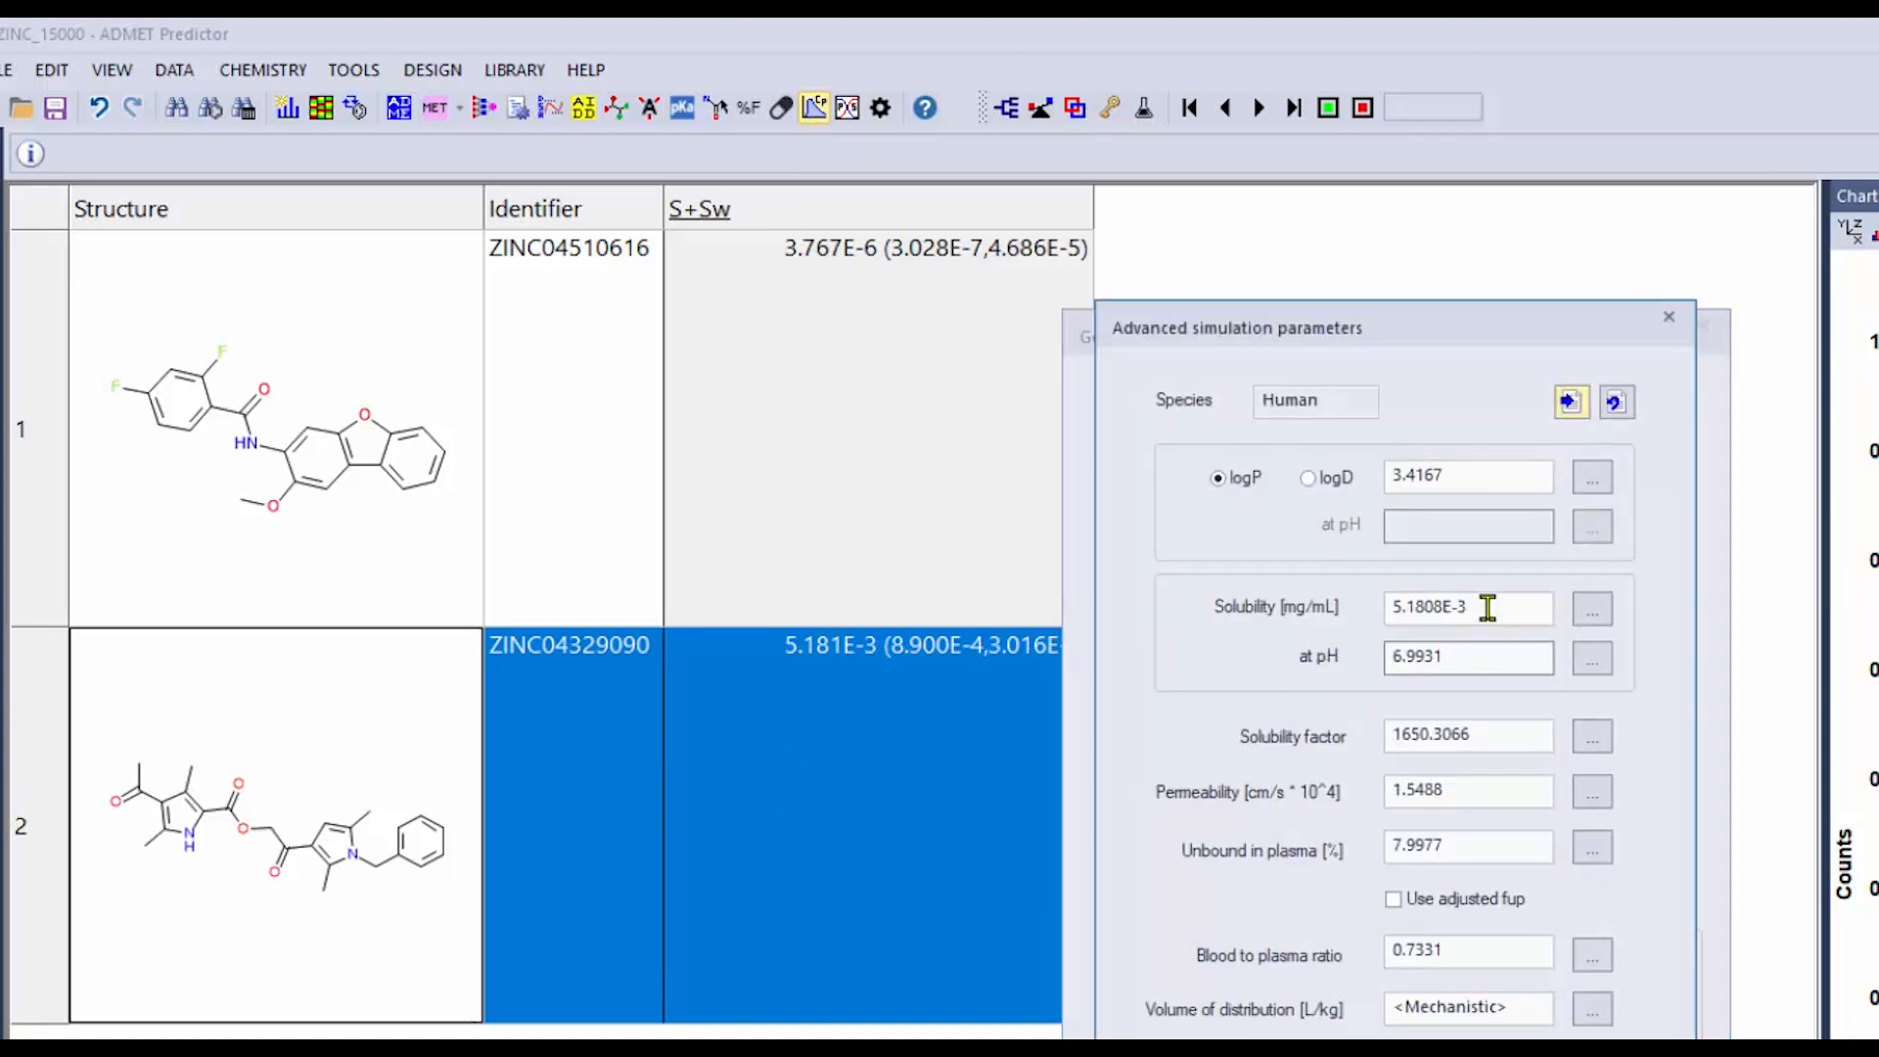
{"action": "left_click_drag", "start_coordinate": [1482, 608], "coordinate": [1368, 620]}
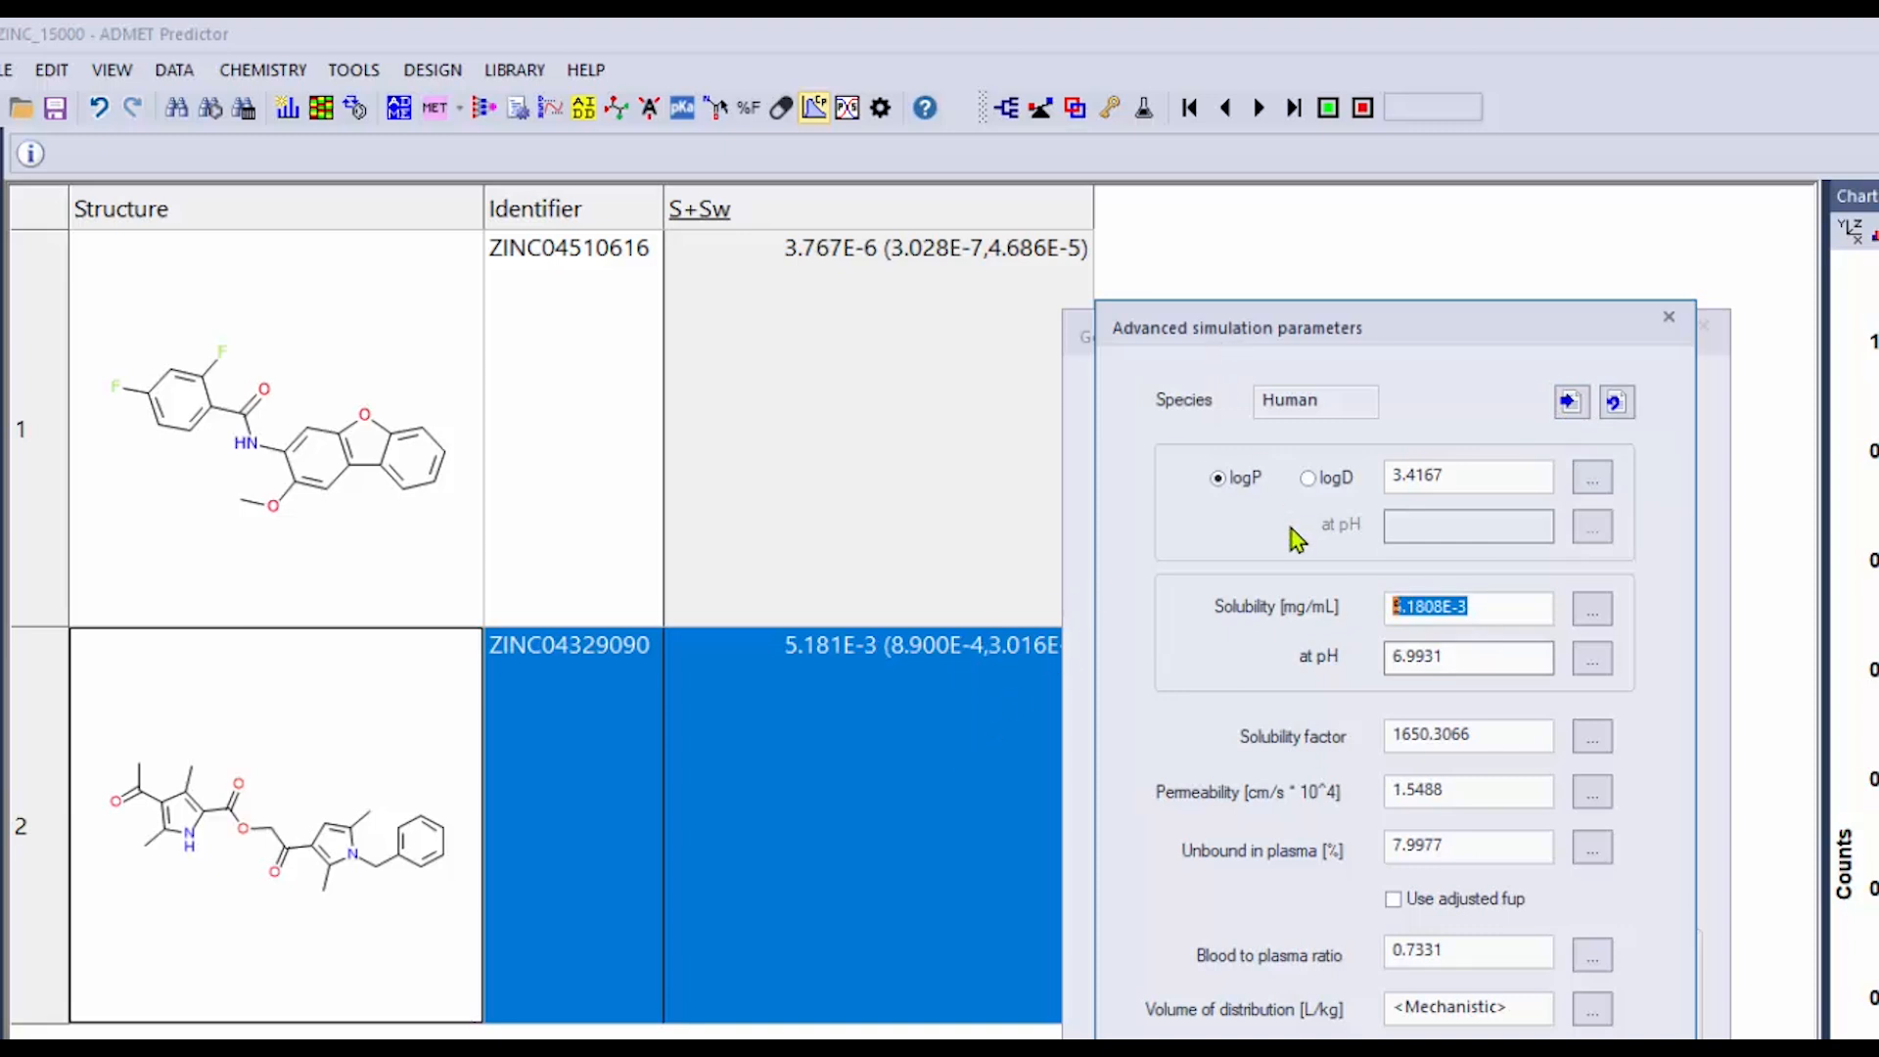
{"action": "type", "text": "3.016E-2"}
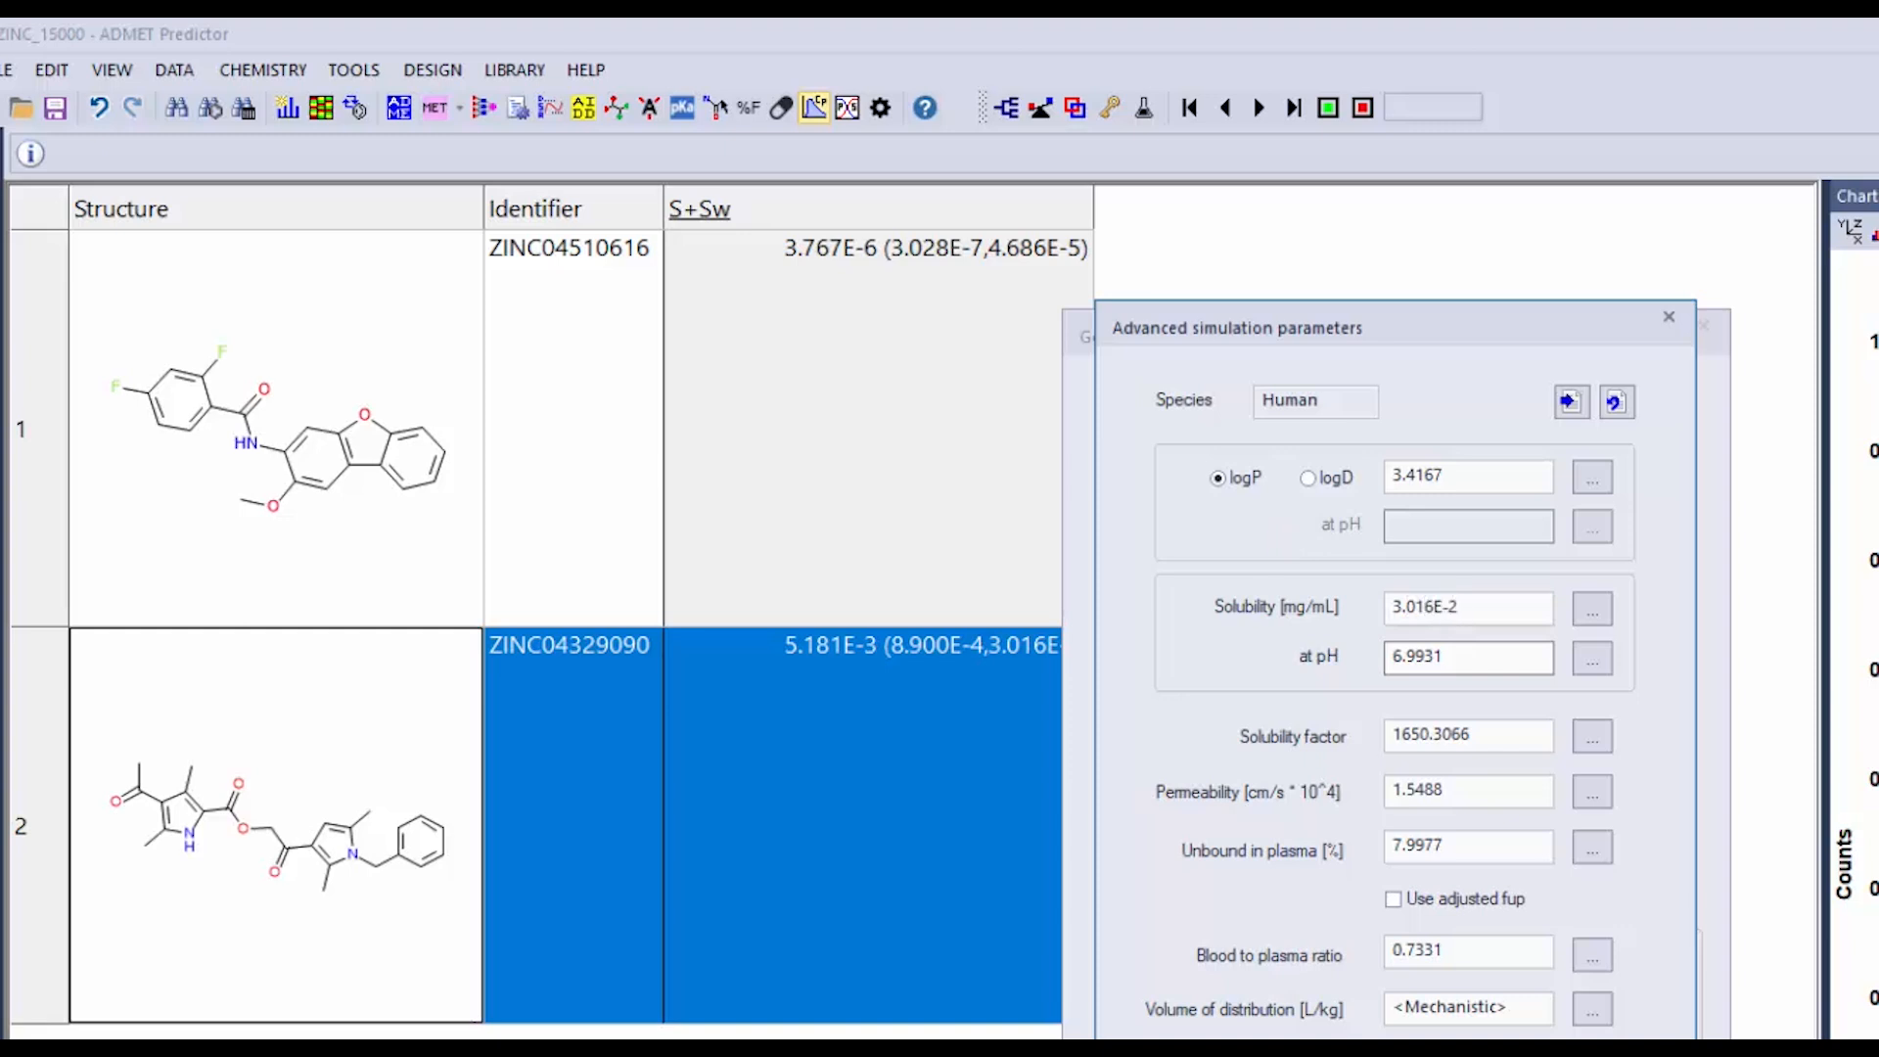
{"action": "key", "text": "Return"}
Run the simulation with its curve appended to the existing ZINC04329090 profile window, and show the added curve's pharmacokinetic parameters
{"action": "left_click", "coordinate": [1334, 871]}
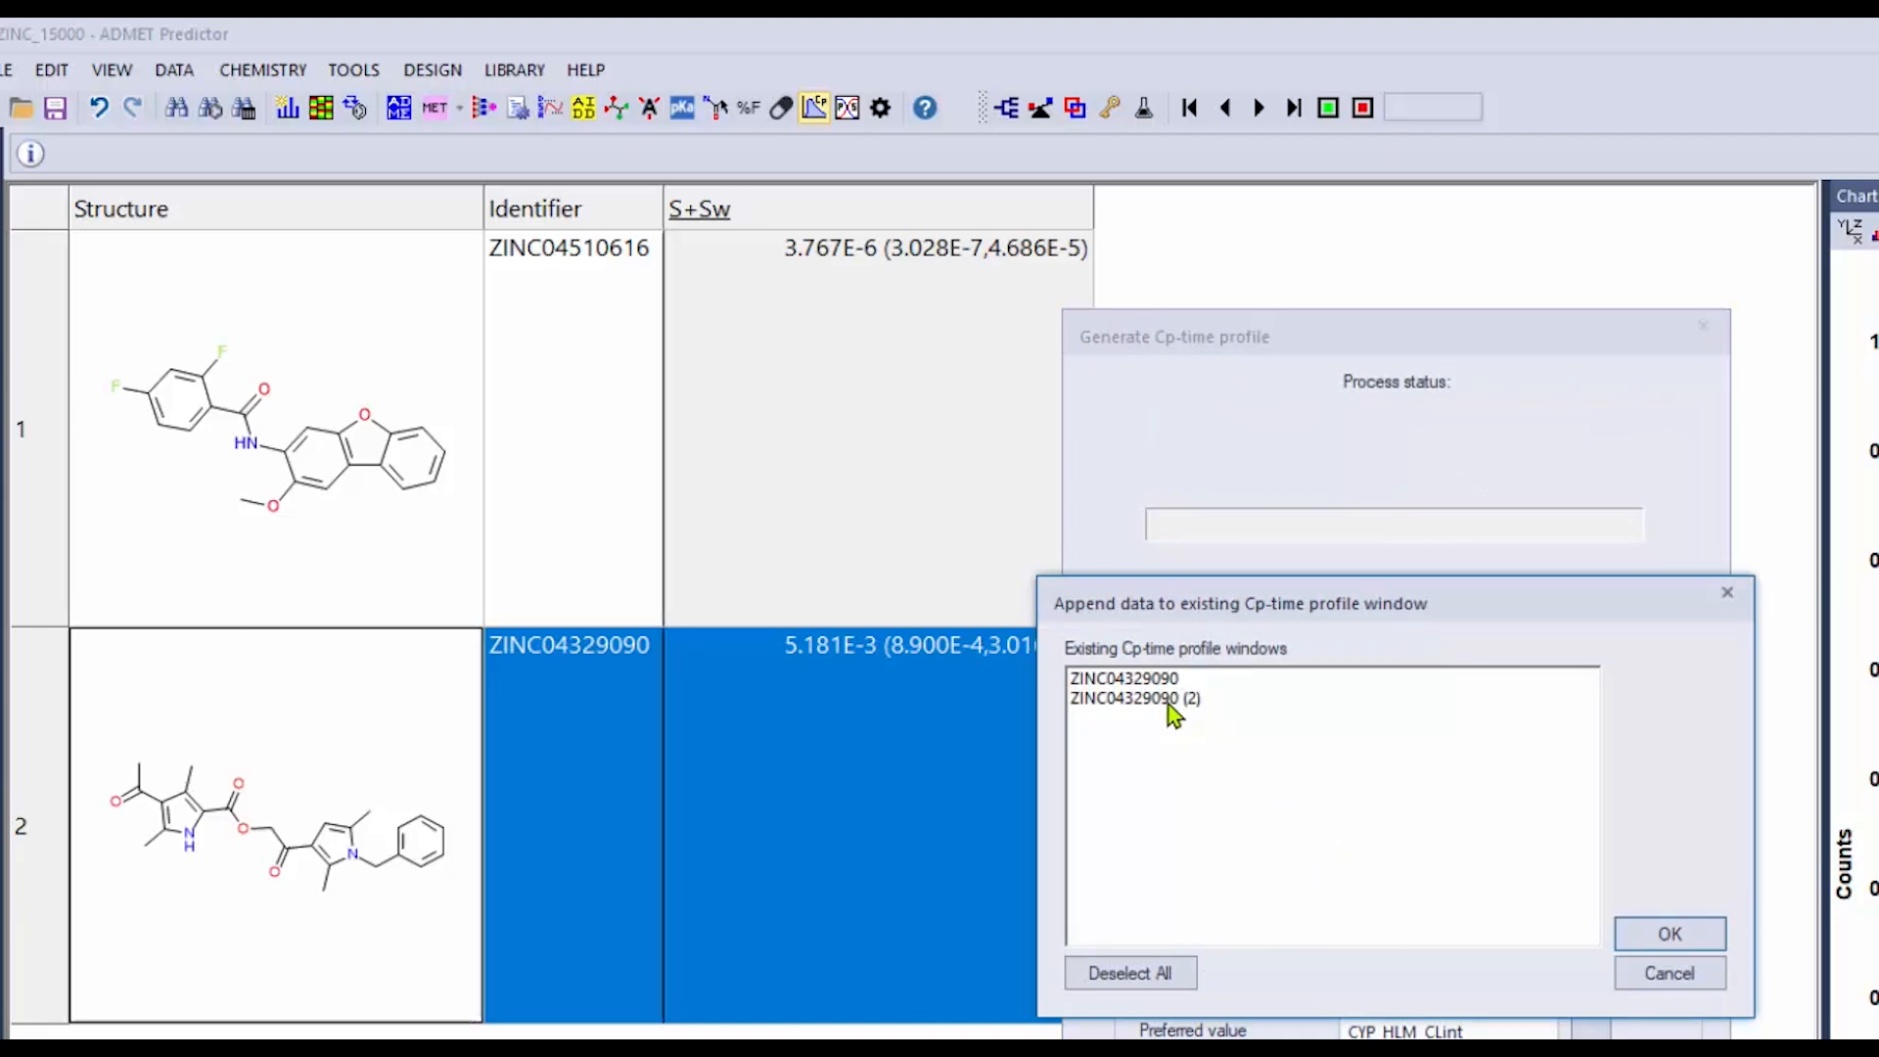
{"action": "left_click", "coordinate": [1163, 684]}
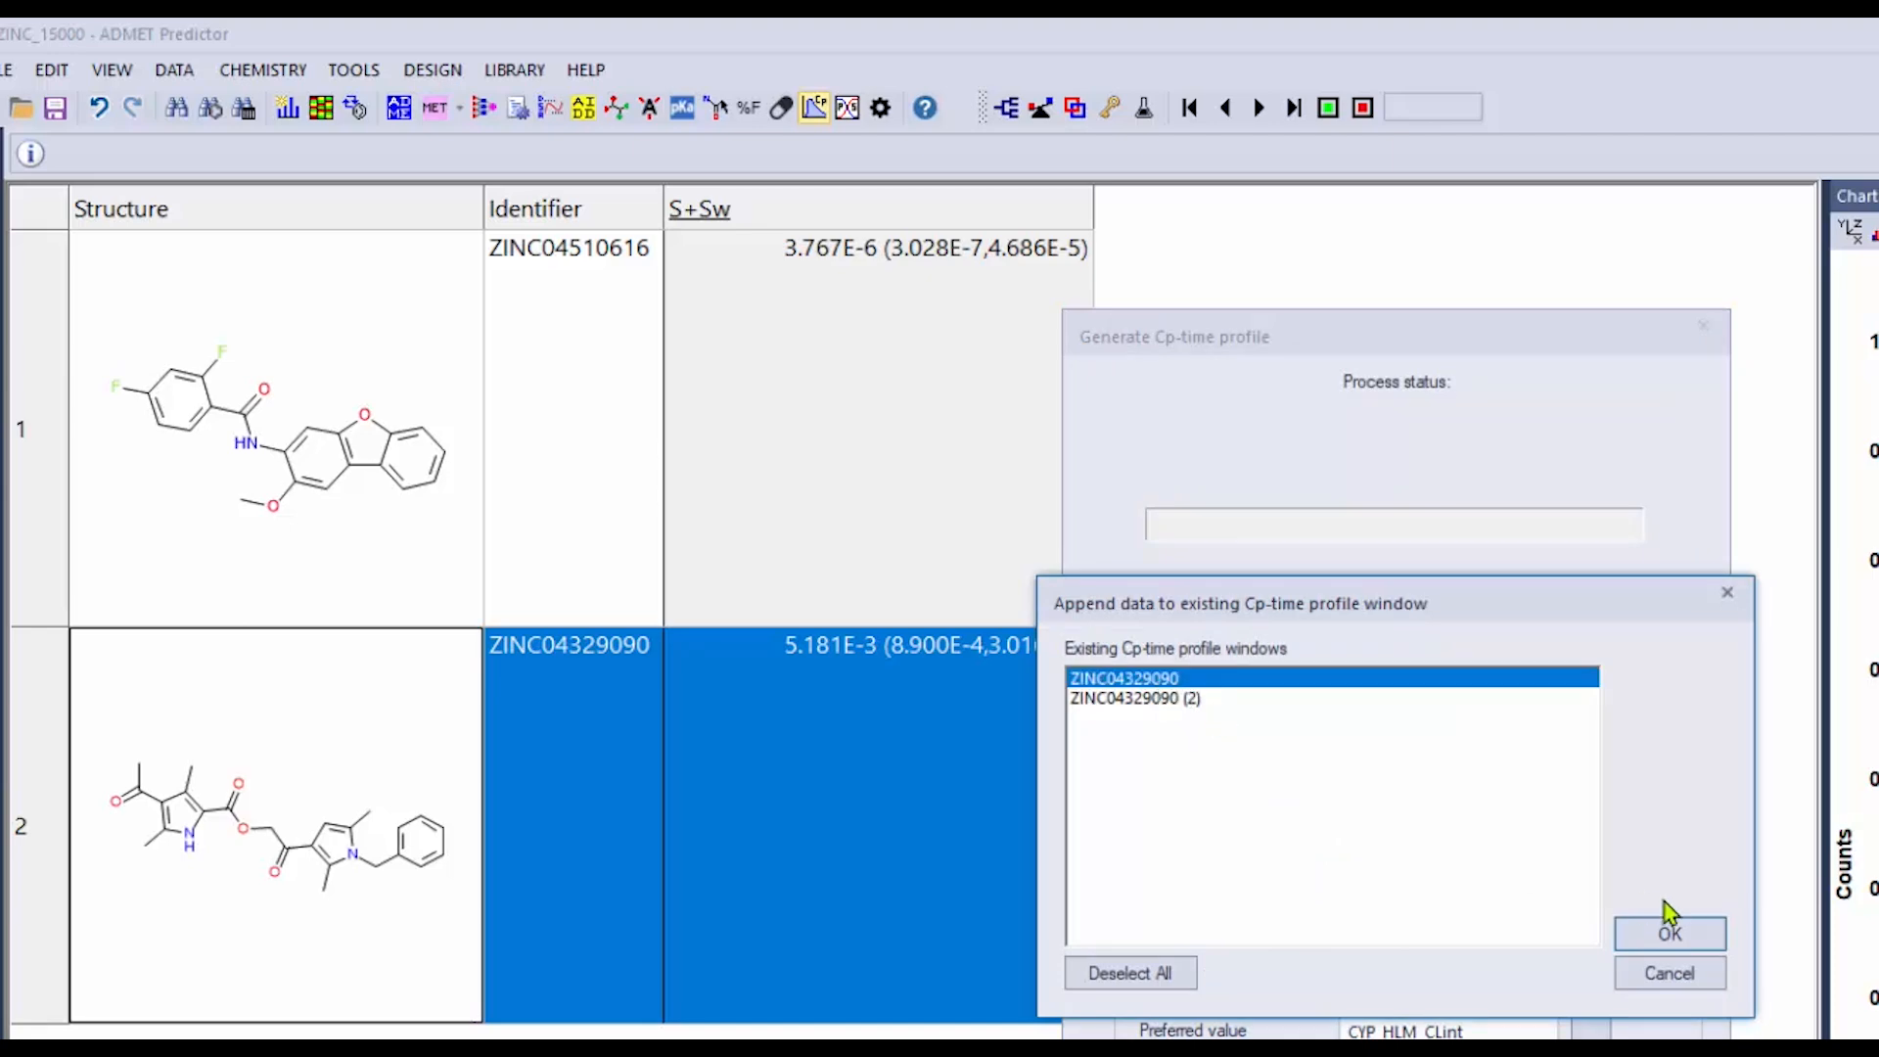
{"action": "left_click", "coordinate": [1671, 934]}
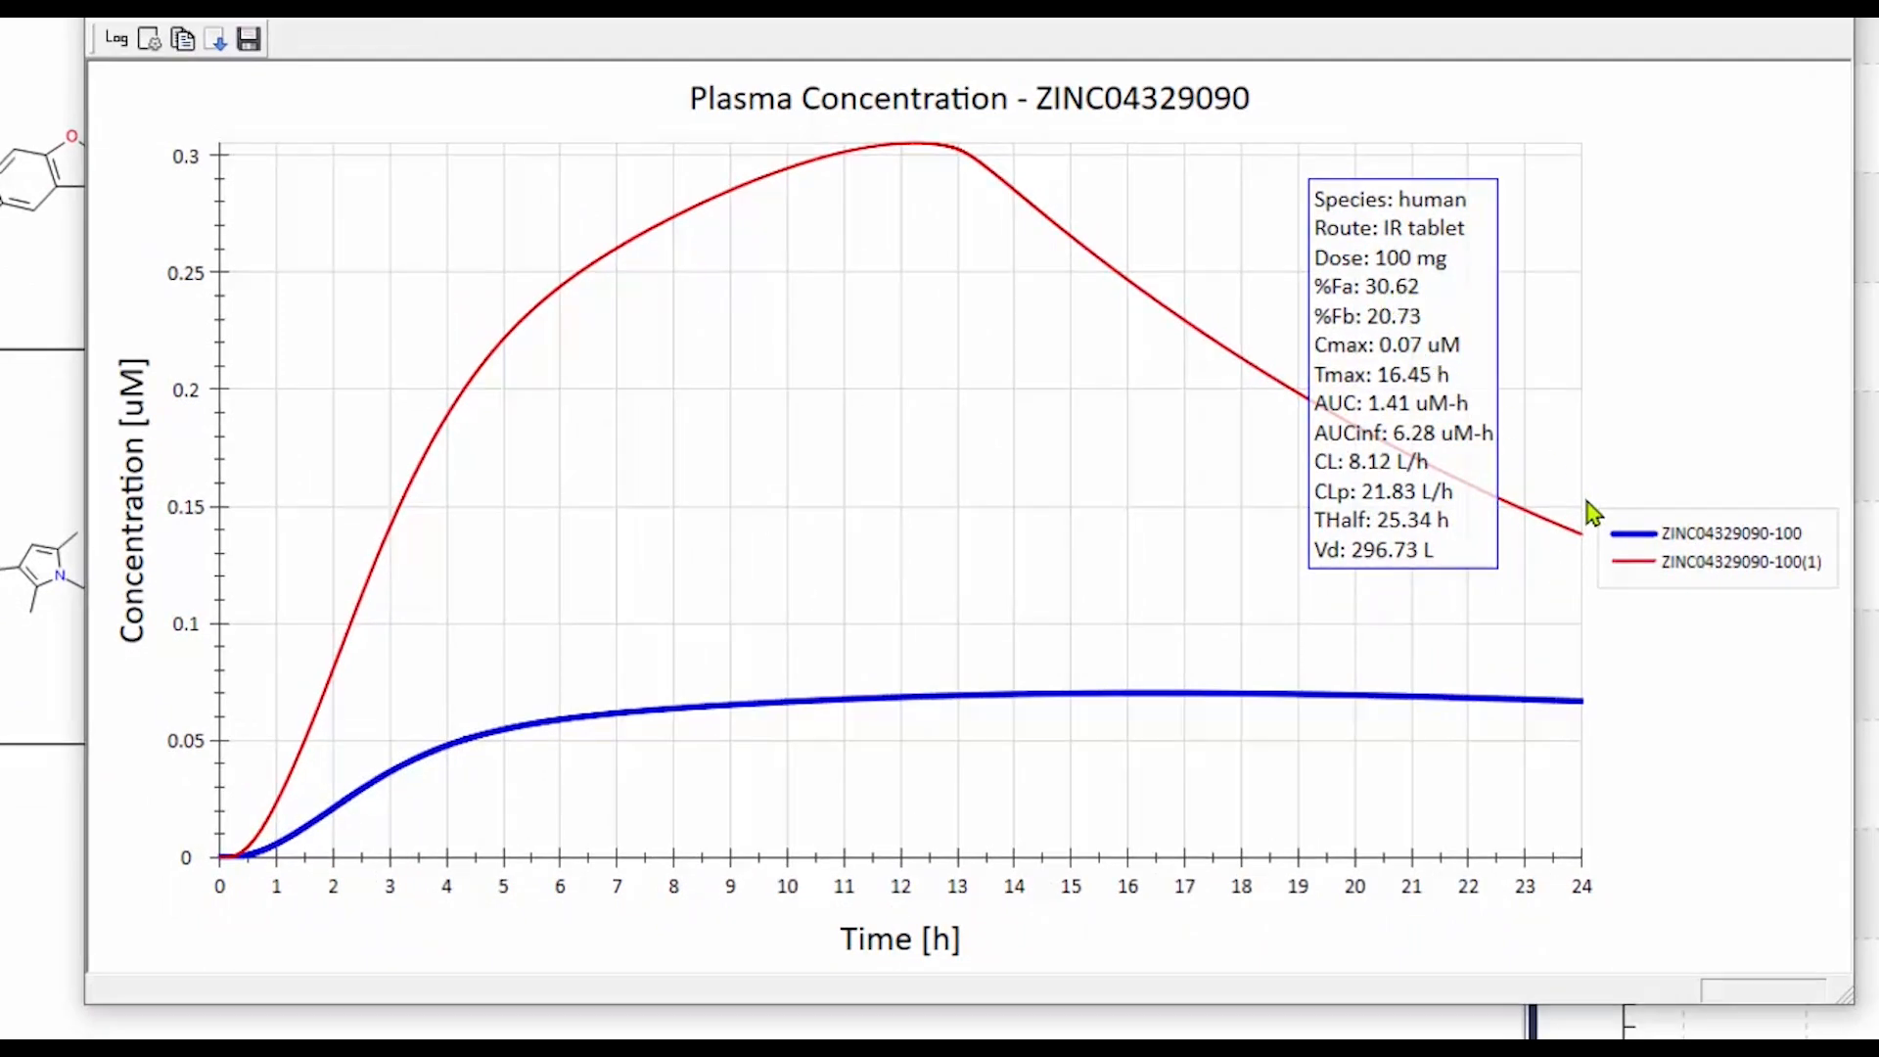
{"action": "left_click", "coordinate": [1691, 572]}
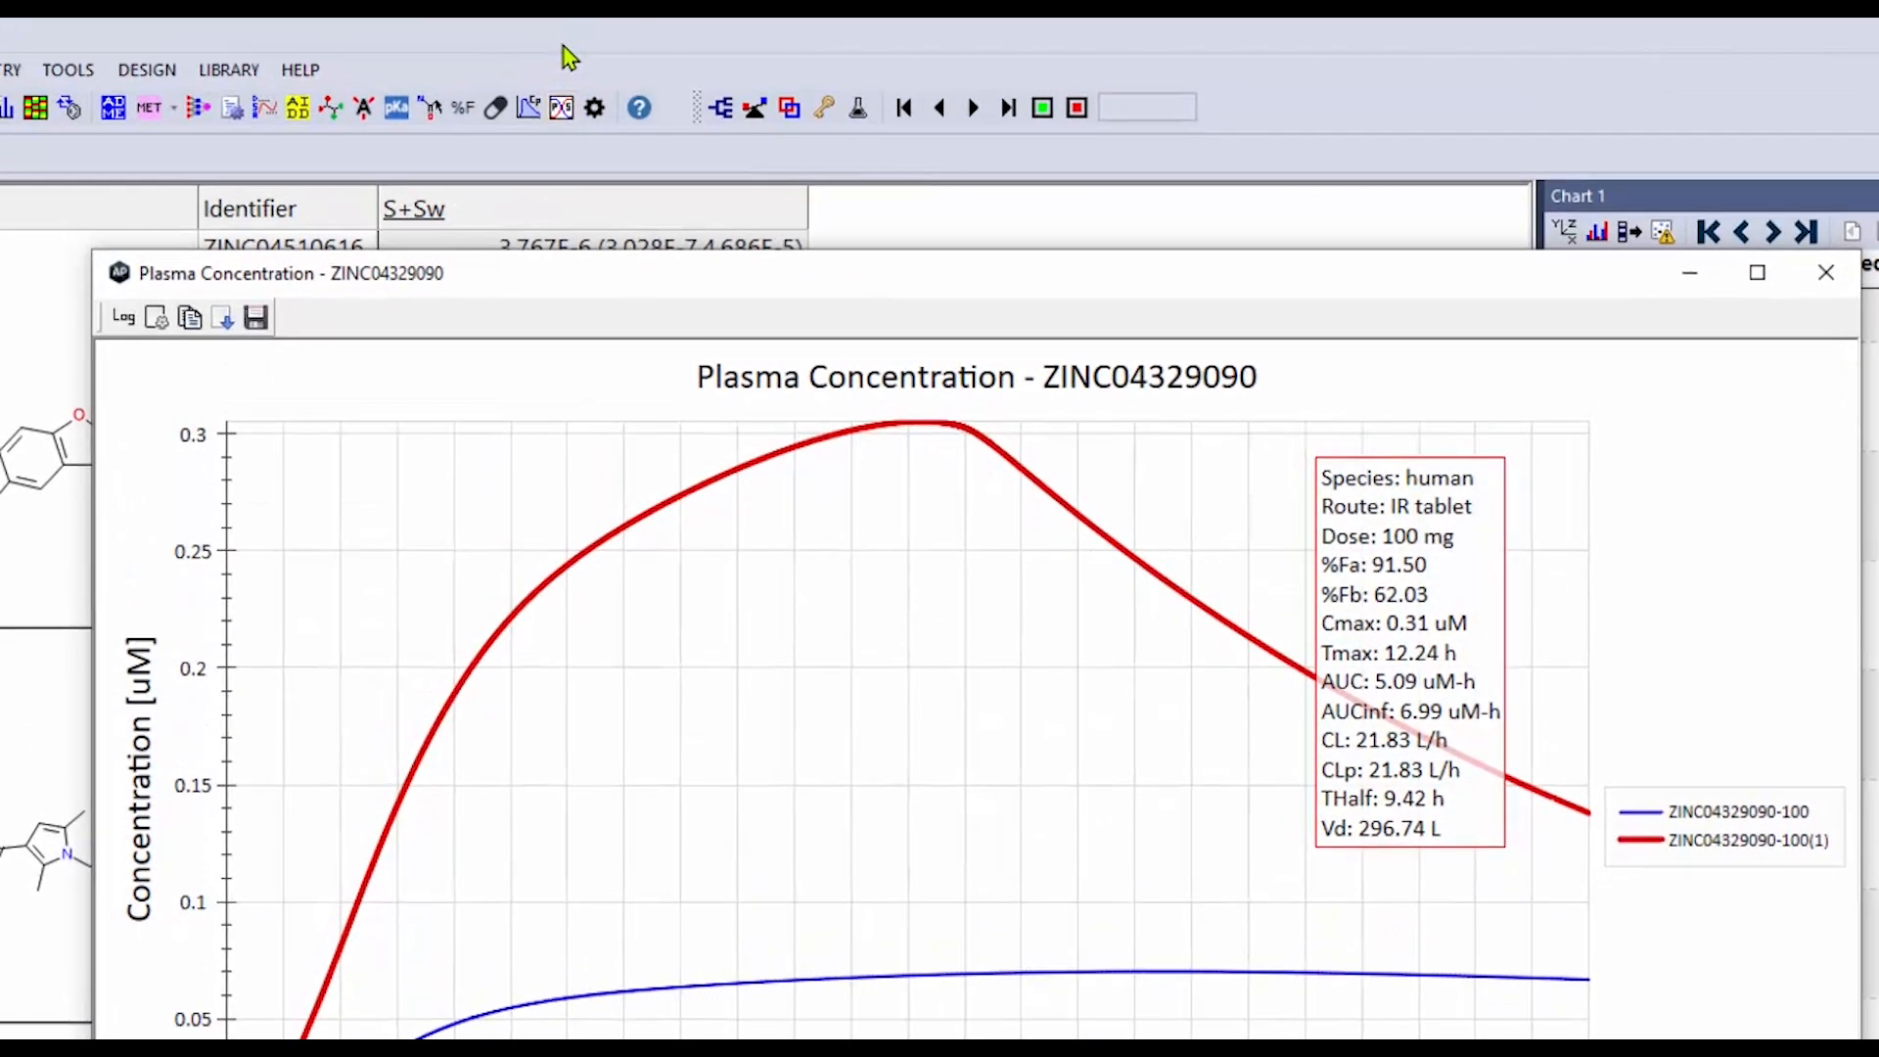
Run a parameter sensitivity analysis for ZINC04329090 as a 100 mg human IR tablet, with scale factors 250 for solubility and 2.5 for permeability
{"action": "left_click", "coordinate": [562, 45]}
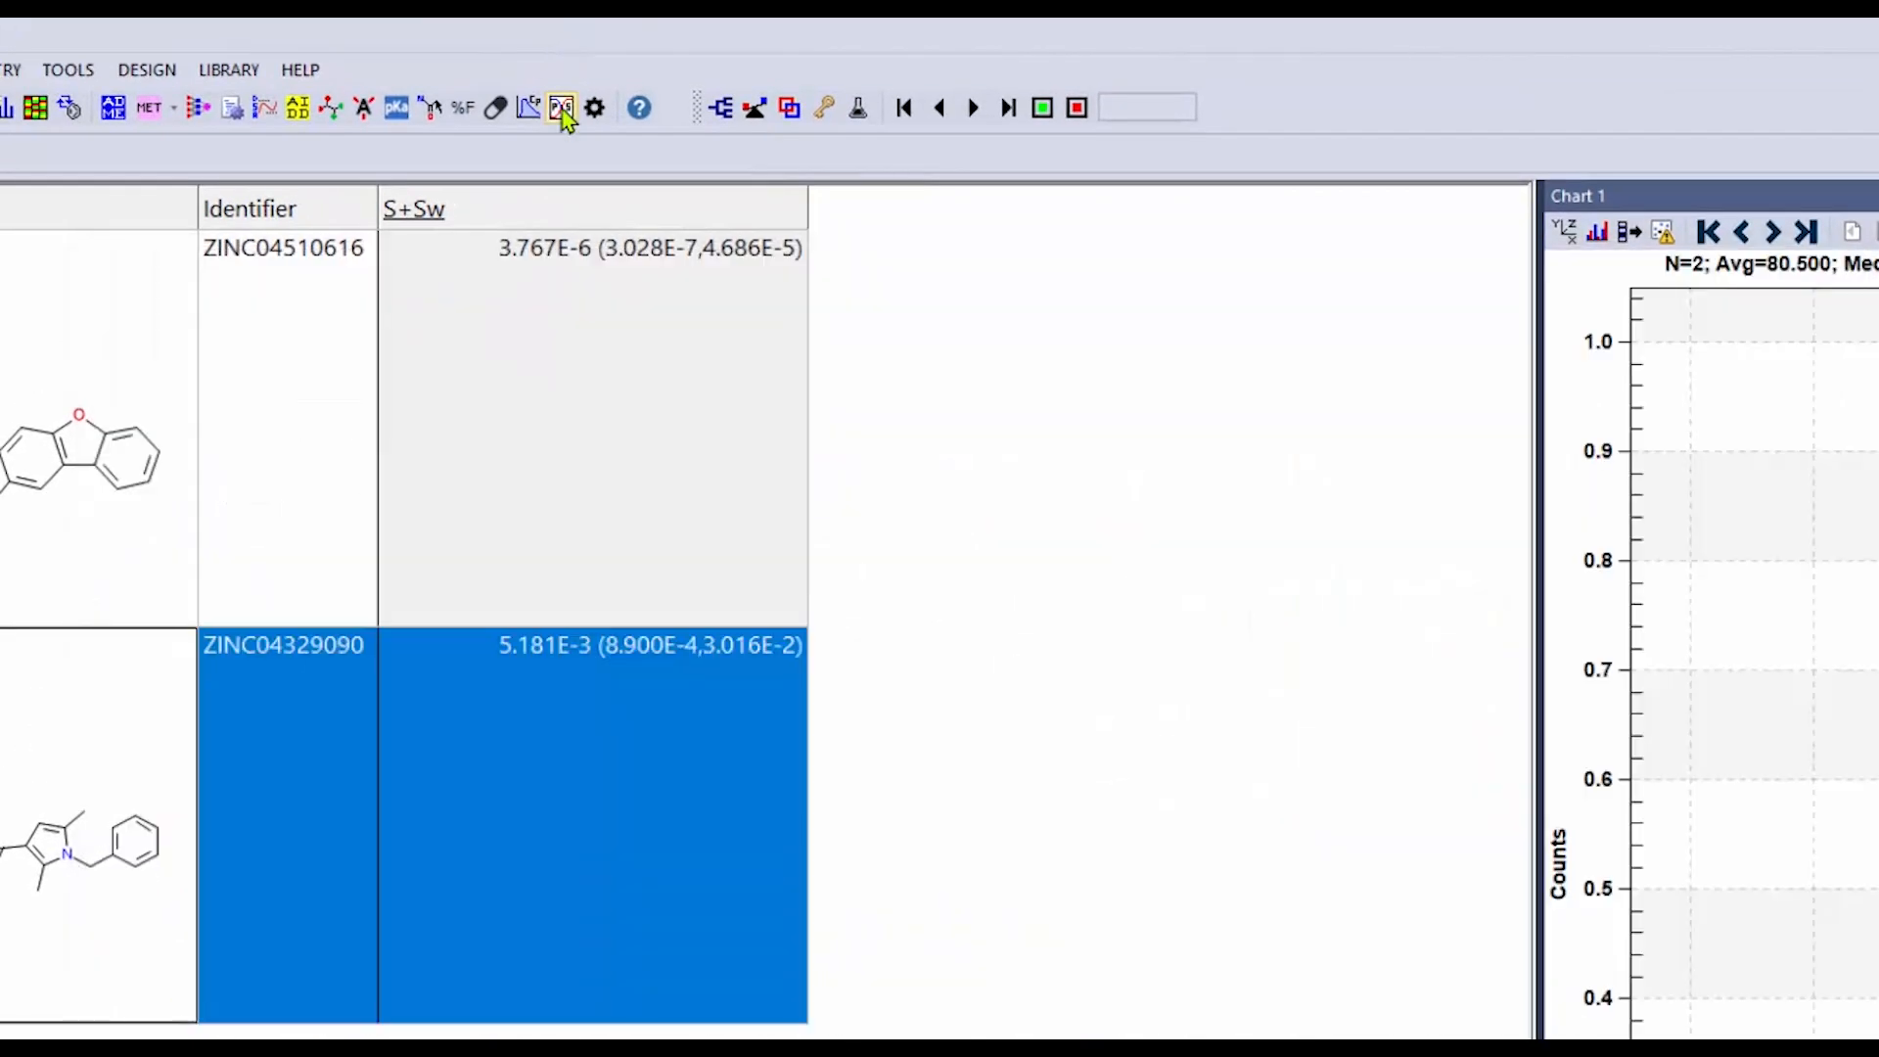
{"action": "left_click", "coordinate": [562, 108]}
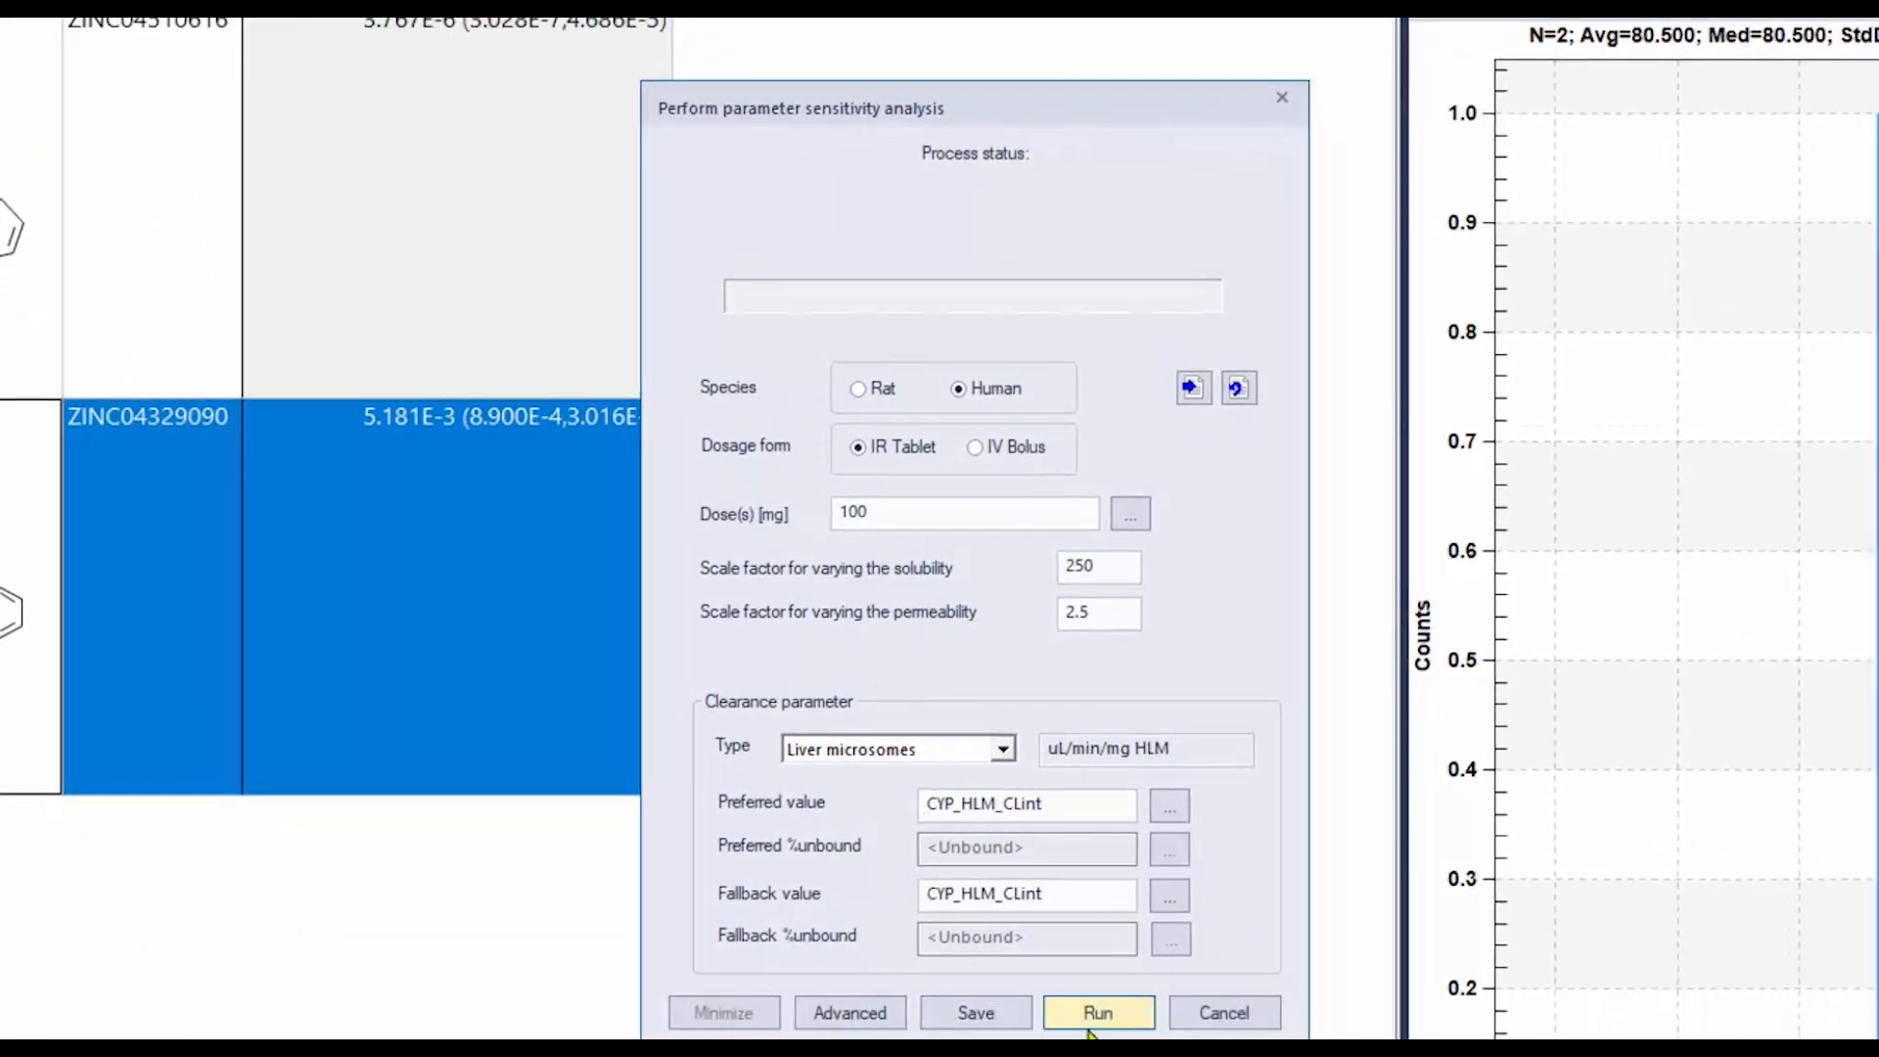
{"action": "left_click", "coordinate": [1100, 1017]}
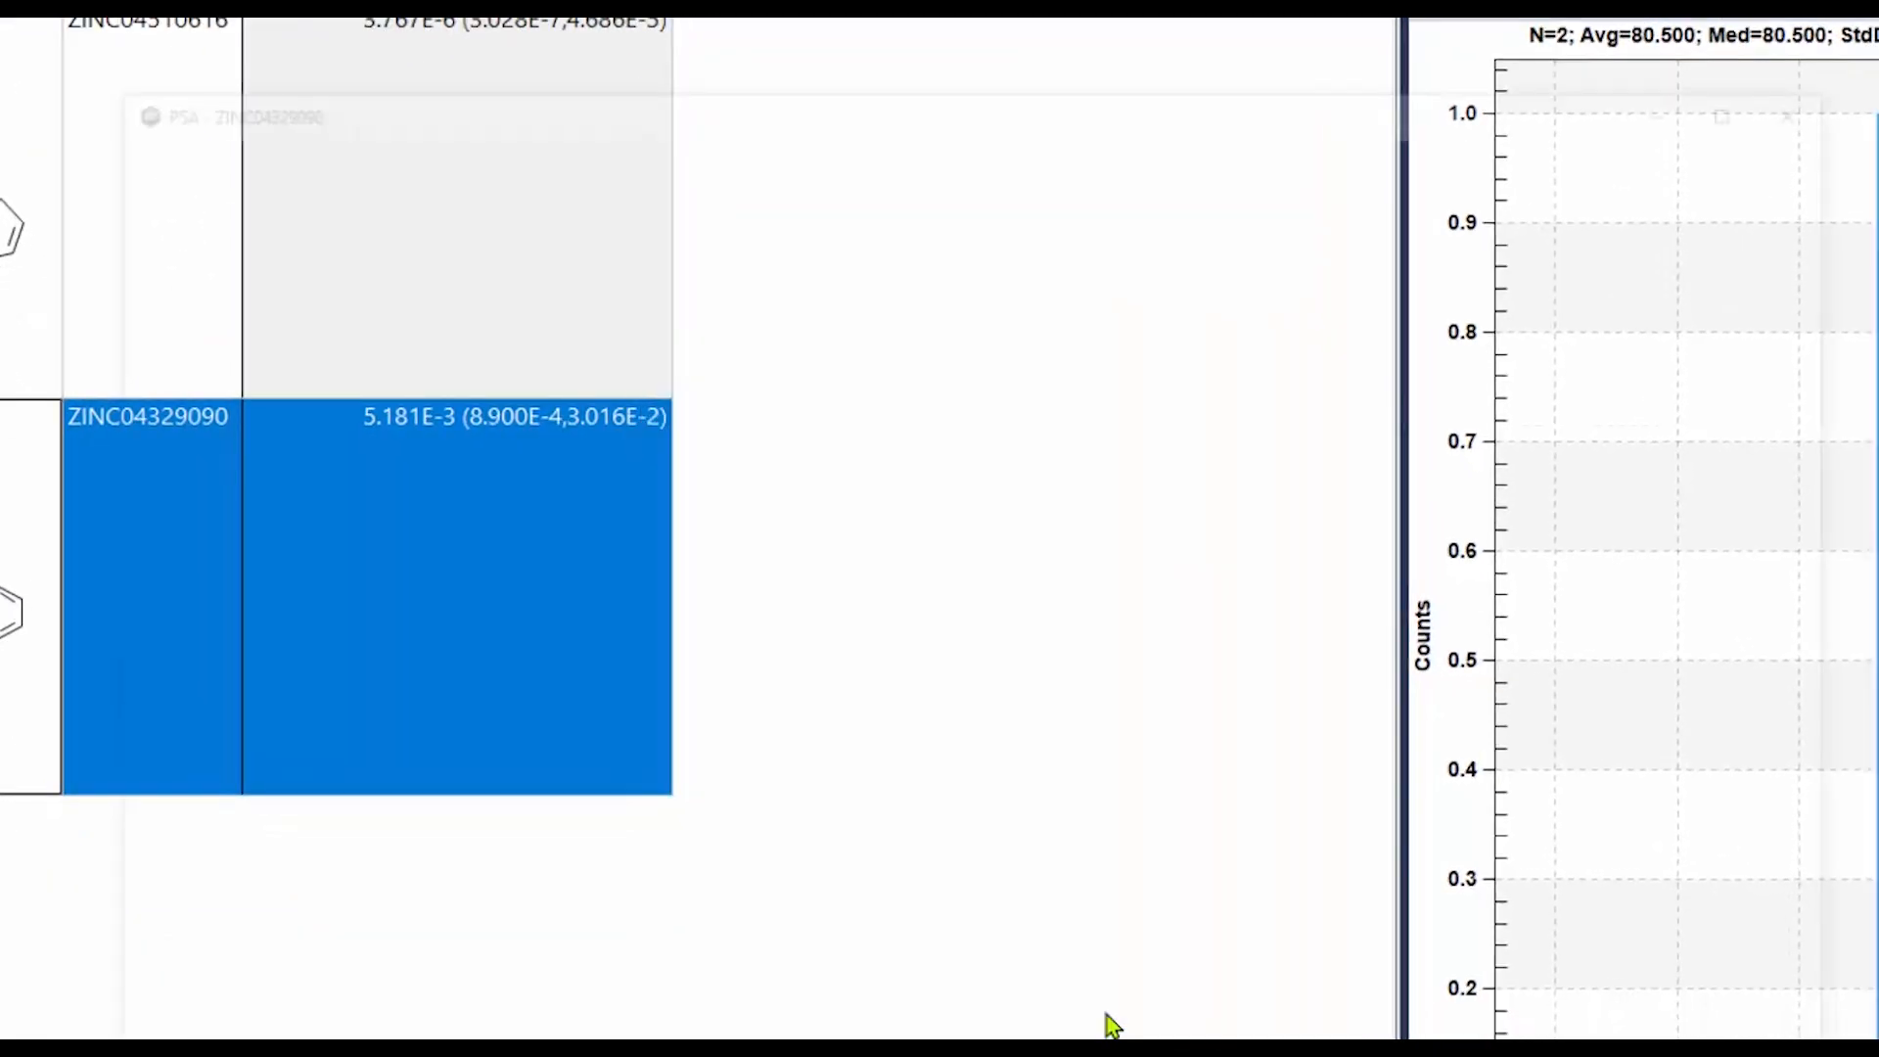